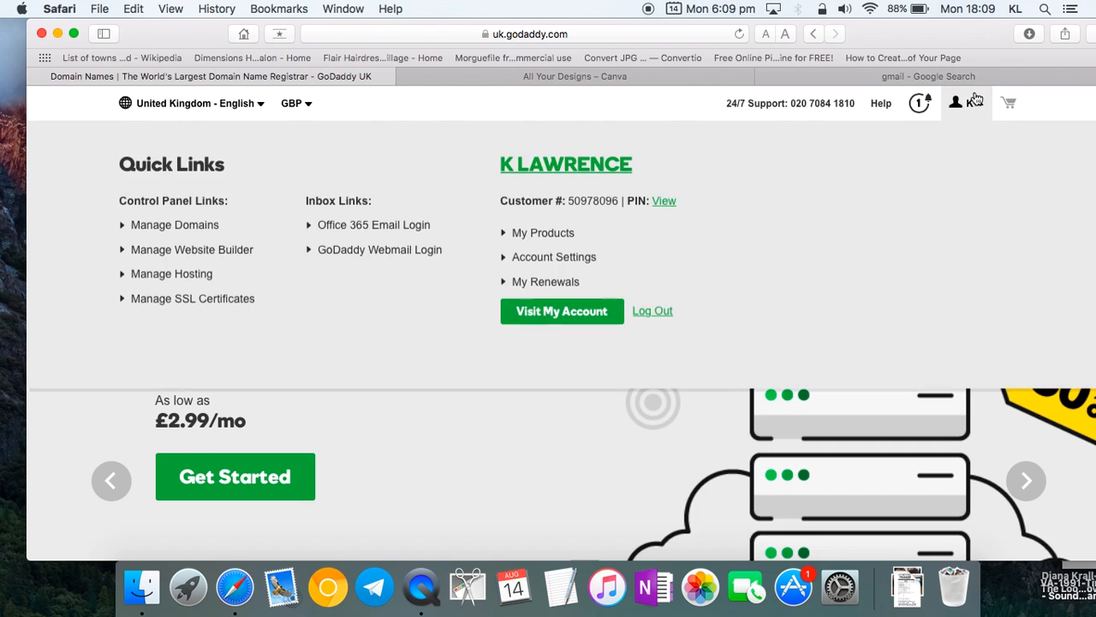
- Open cPanel for londonteachers.co.uk via Deluxe Linux Hosting in My Products
click(613, 318)
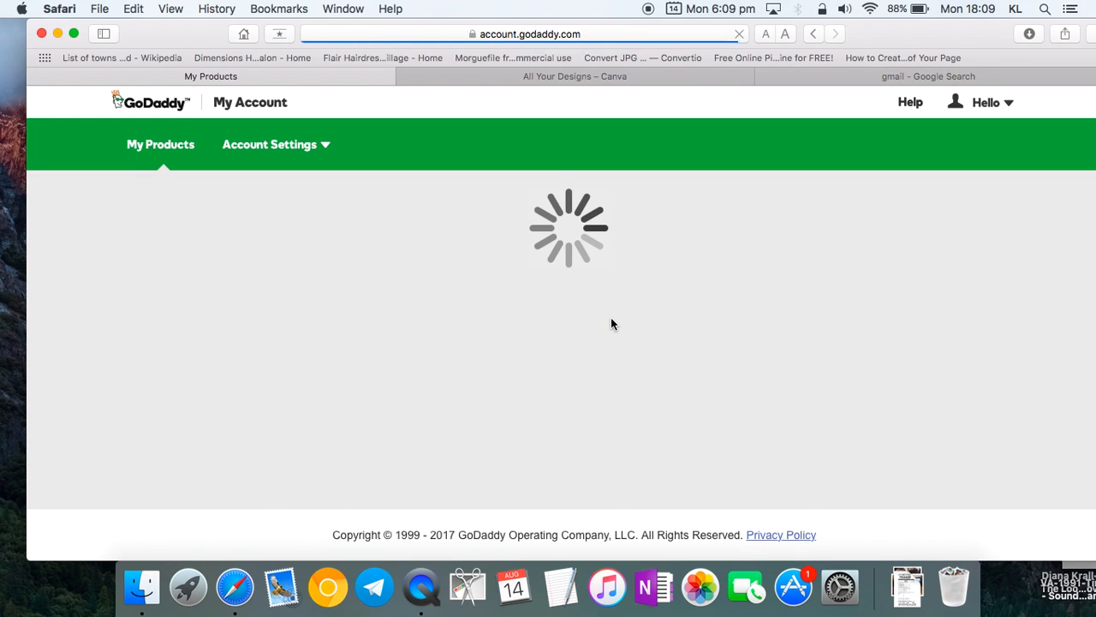
scroll(610, 324, down, 5)
scroll(608, 324, down, 4)
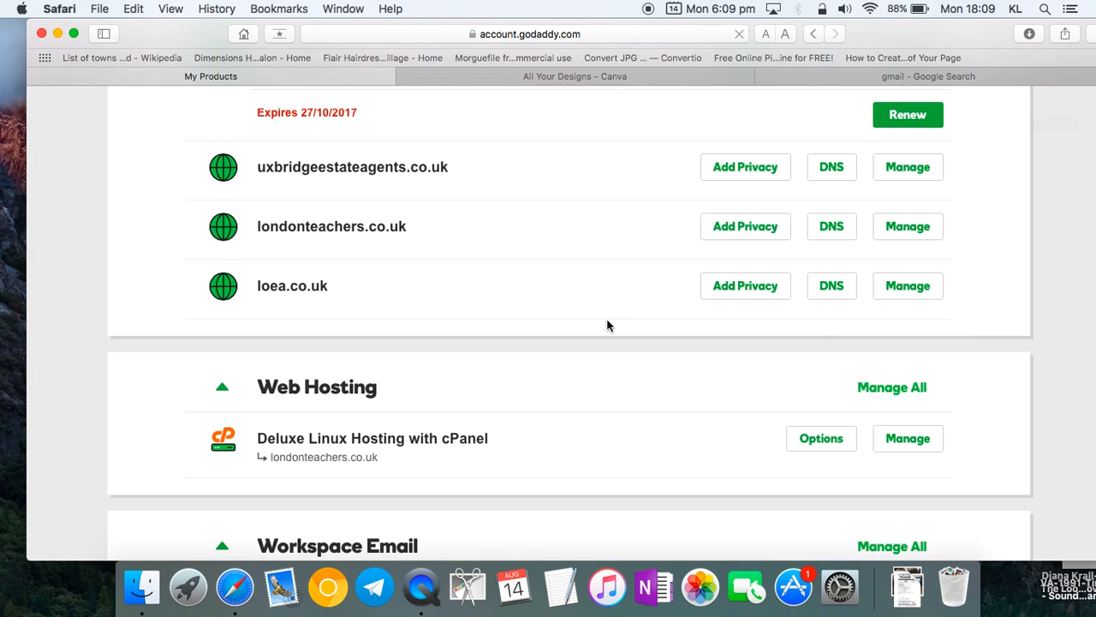
click(914, 377)
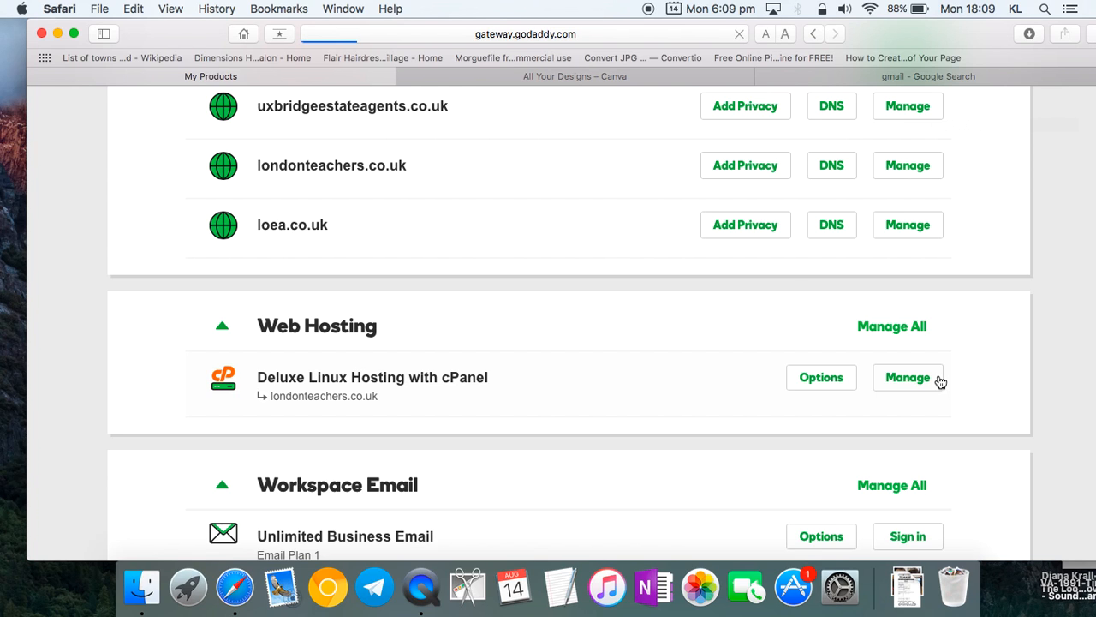
drag(975, 34, 884, 13)
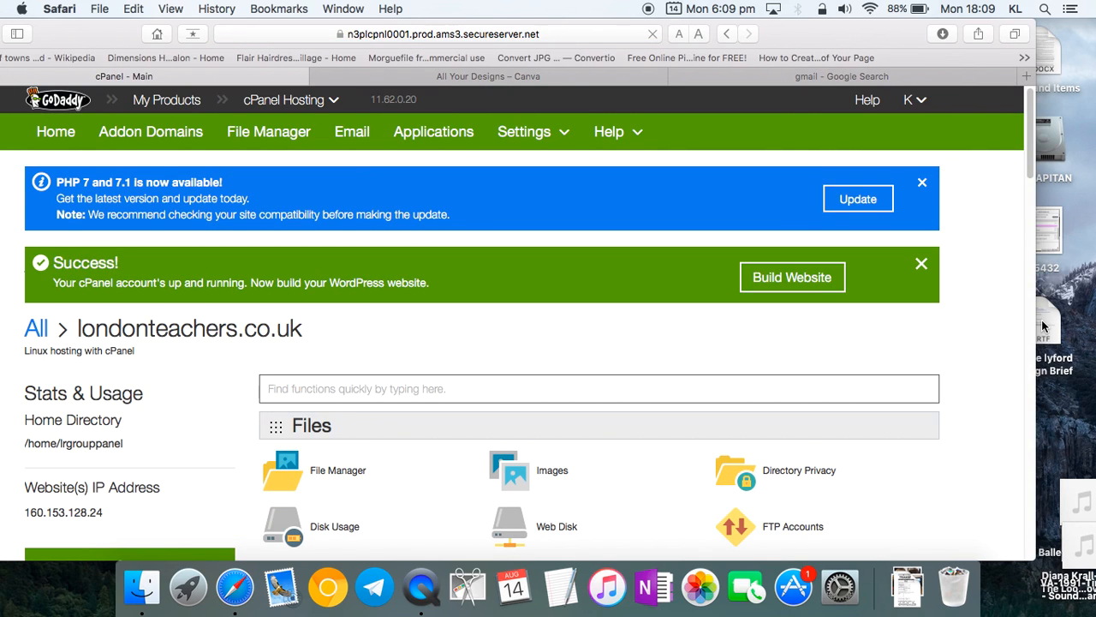
double_click(1043, 326)
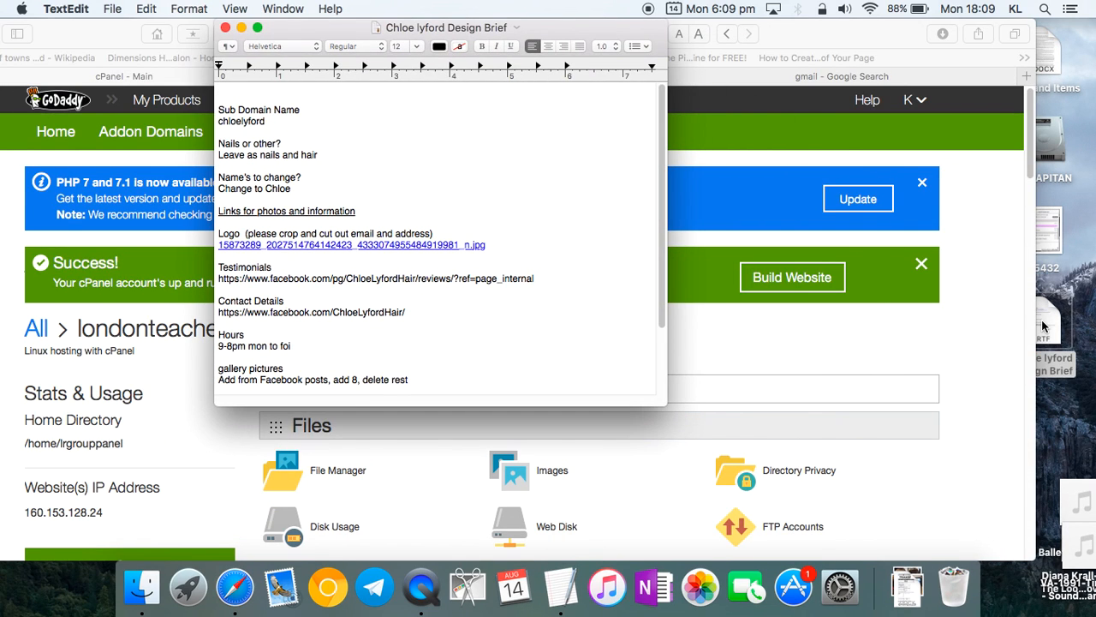
scroll(358, 216, down, 5)
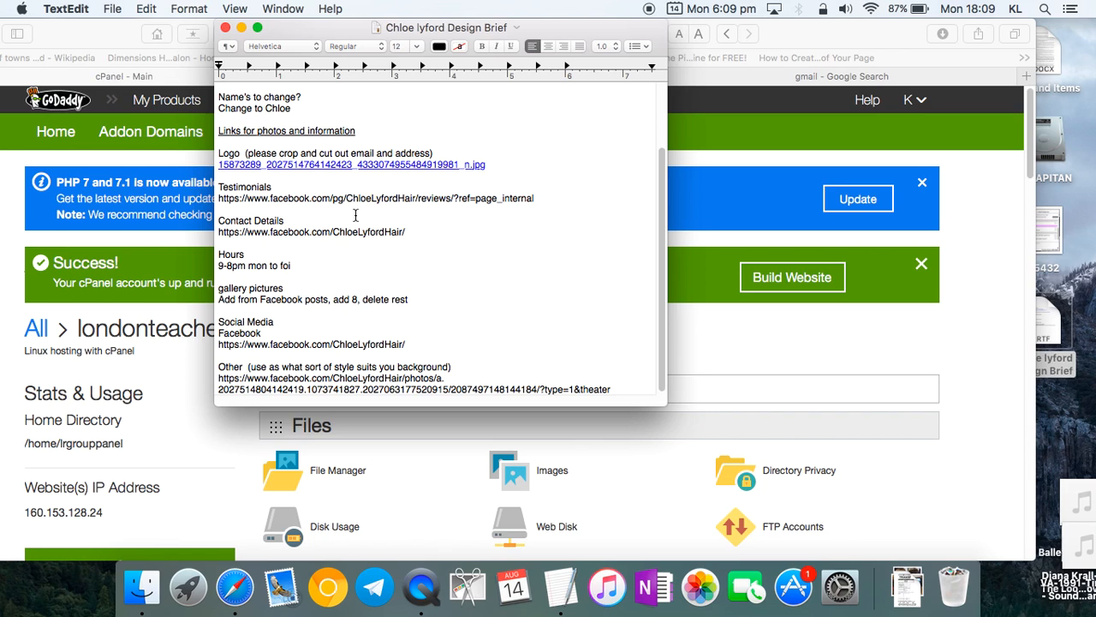
scroll(355, 216, up, 5)
- Return to the cPanel dashboard and scroll to the Domains tools
click(779, 386)
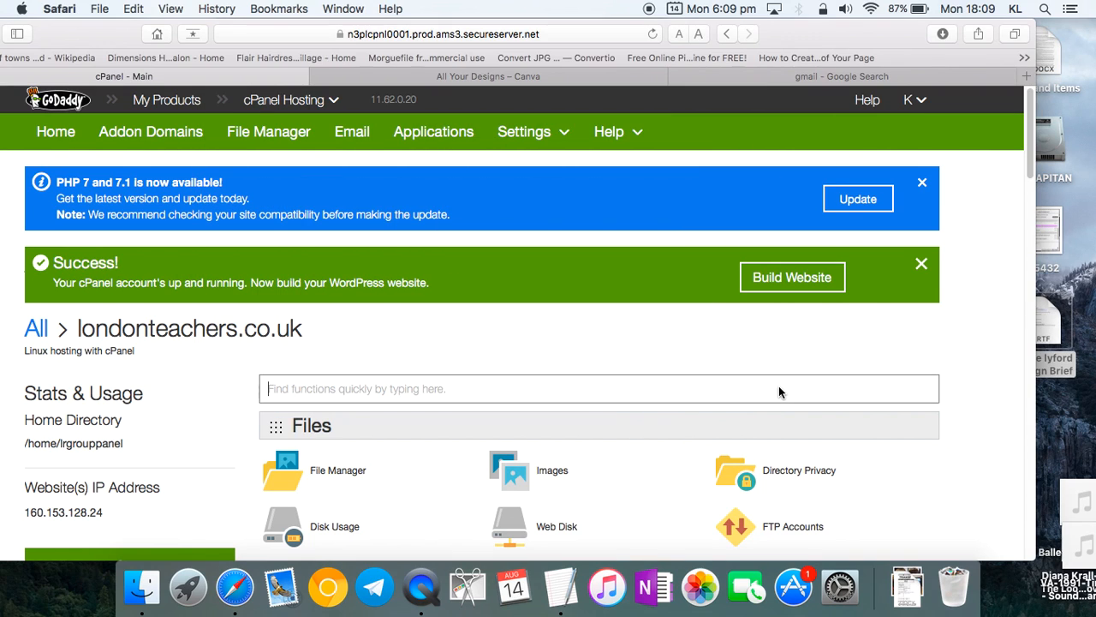
scroll(769, 322, down, 1)
scroll(769, 325, down, 10)
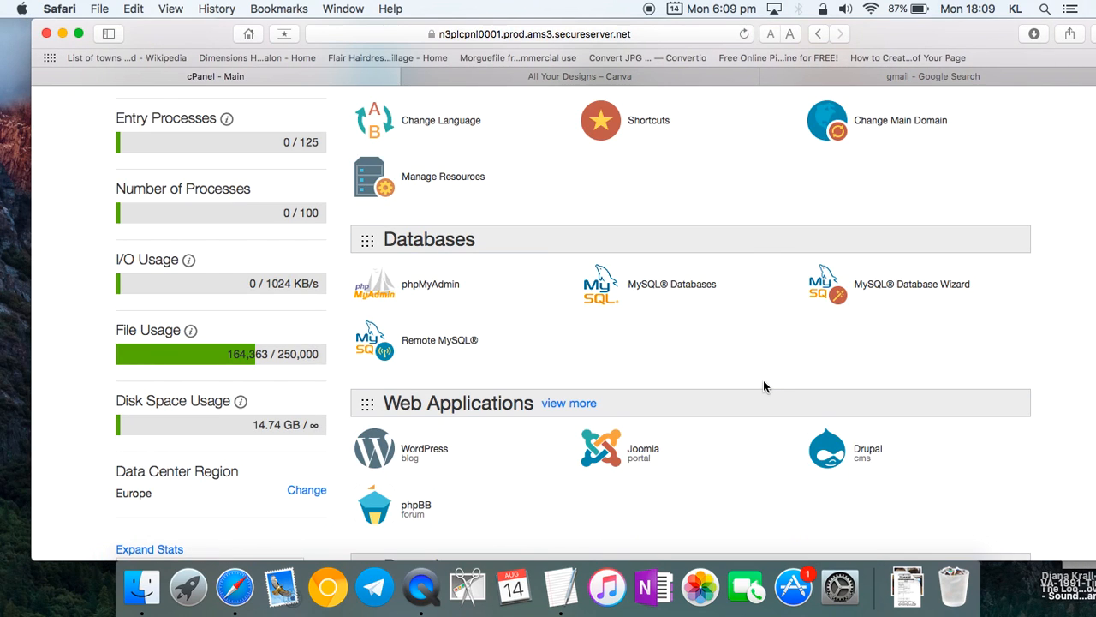
scroll(519, 274, down, 2)
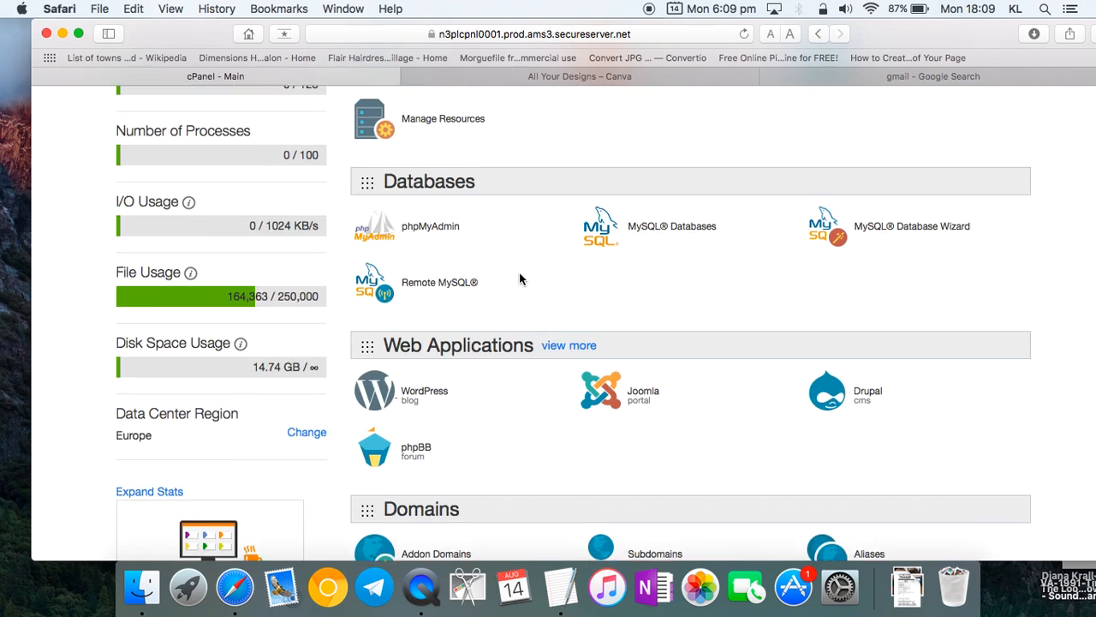
scroll(518, 274, up, 7)
scroll(519, 275, up, 5)
scroll(519, 276, down, 15)
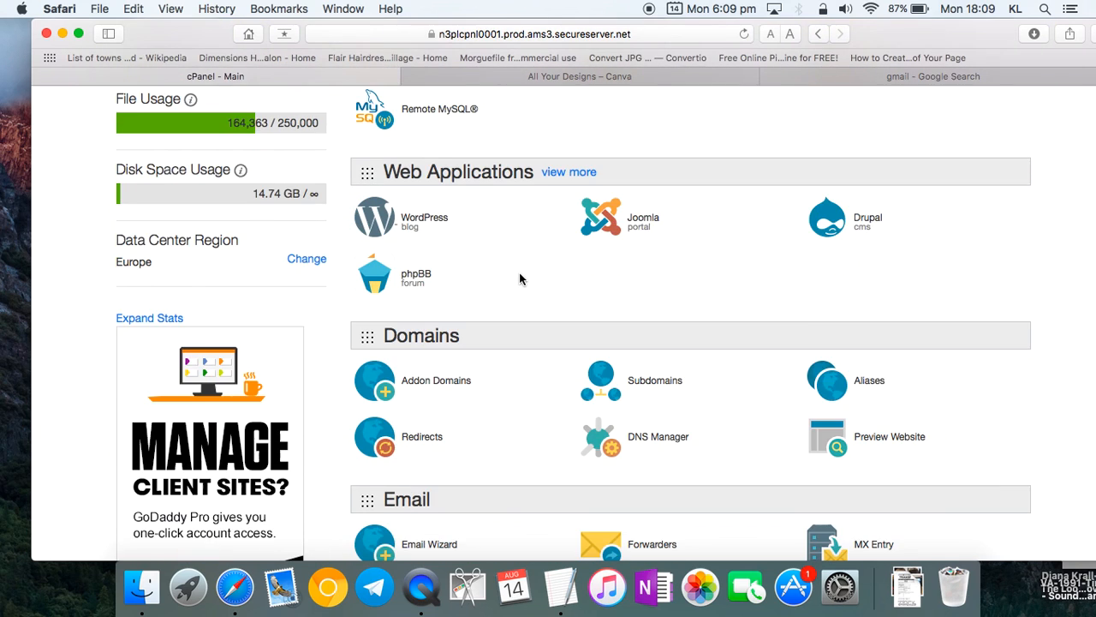
click(666, 287)
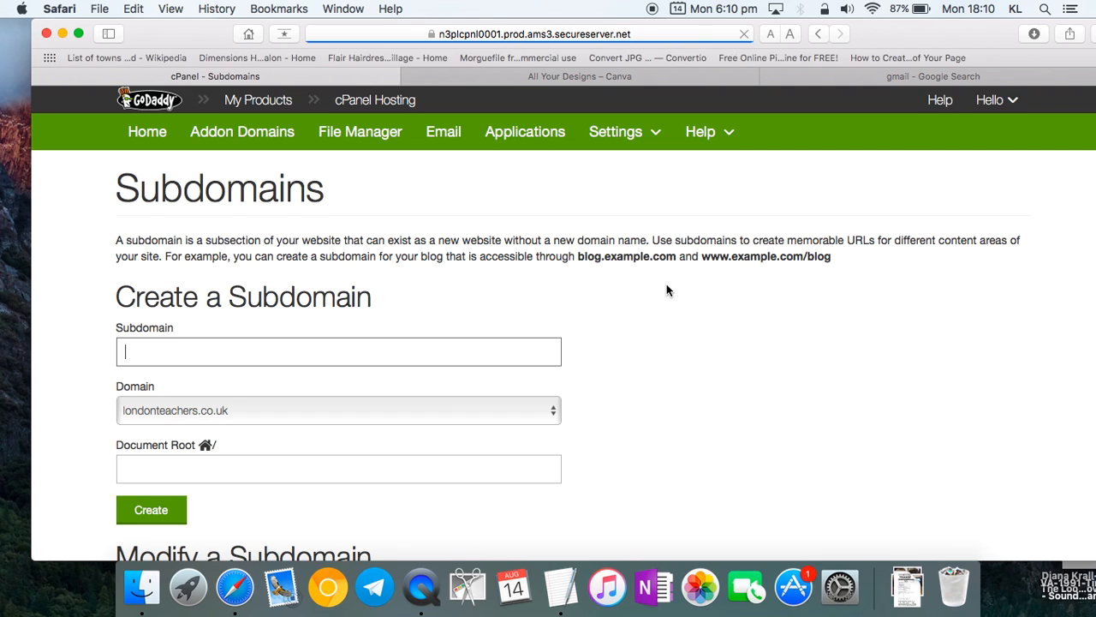
scroll(262, 392, down, 3)
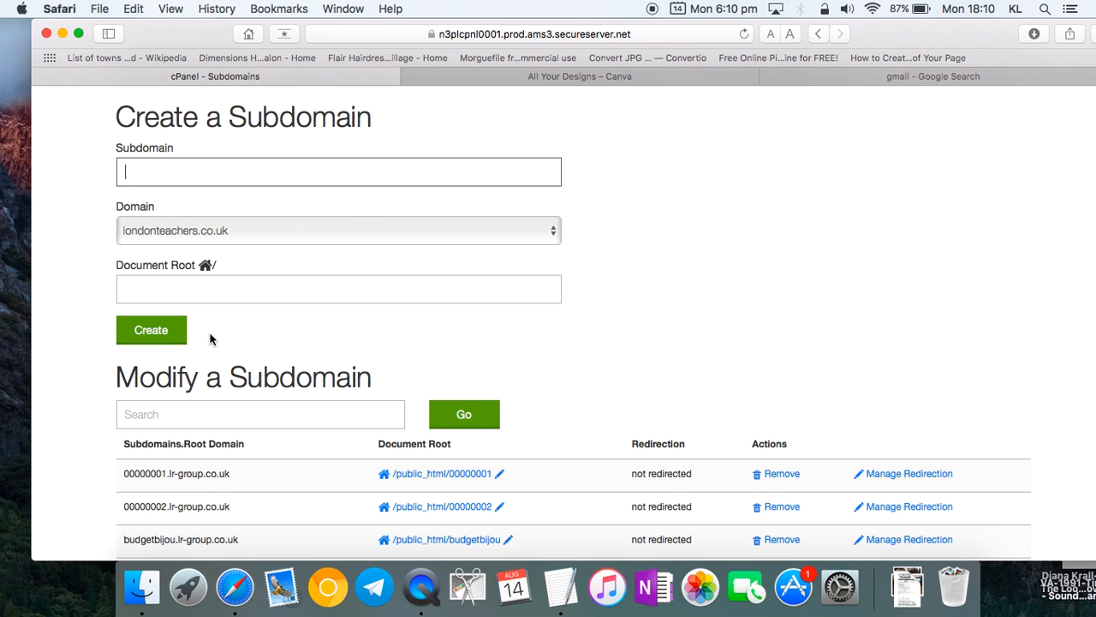
scroll(221, 288, down, 8)
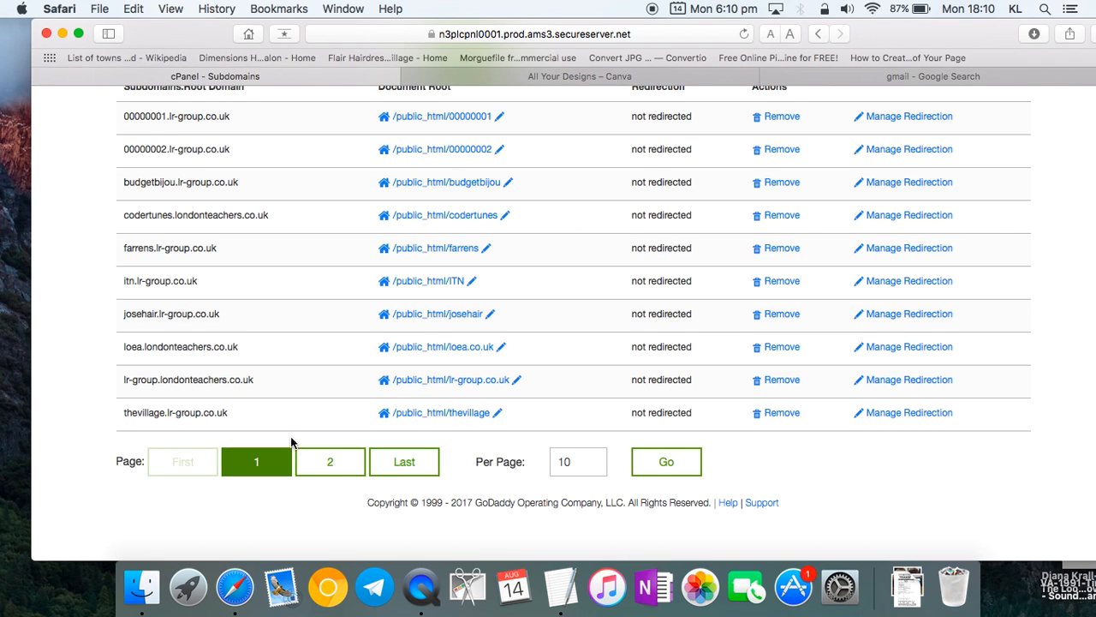
key(ctrl+Up)
click(236, 170)
drag(270, 128, 204, 124)
key(super+c)
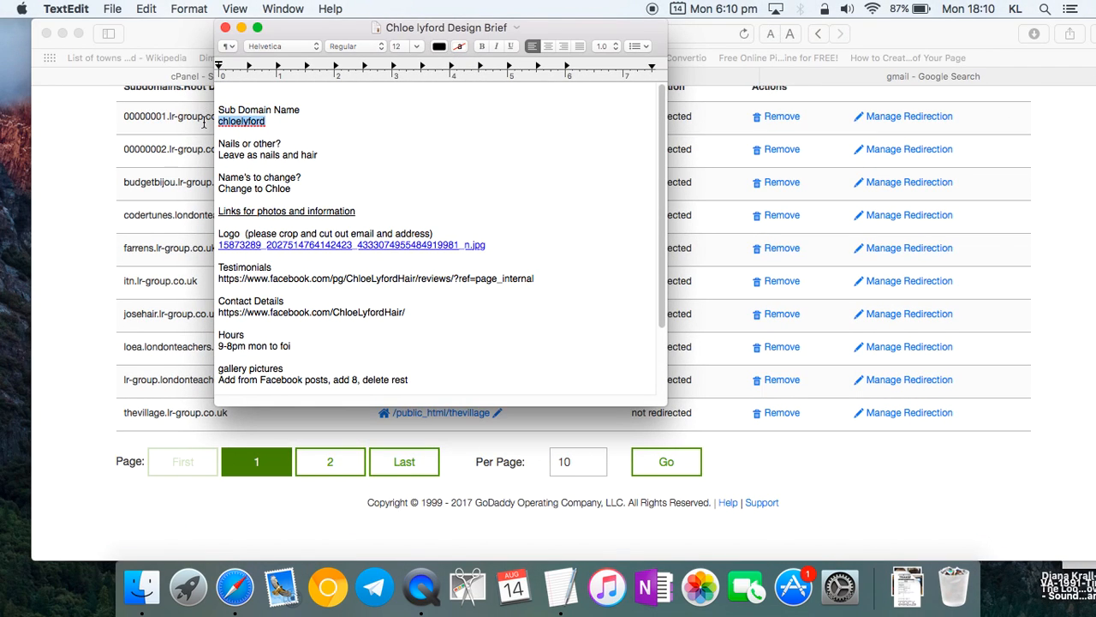
click(122, 212)
scroll(87, 231, up, 8)
key(super+v)
click(221, 259)
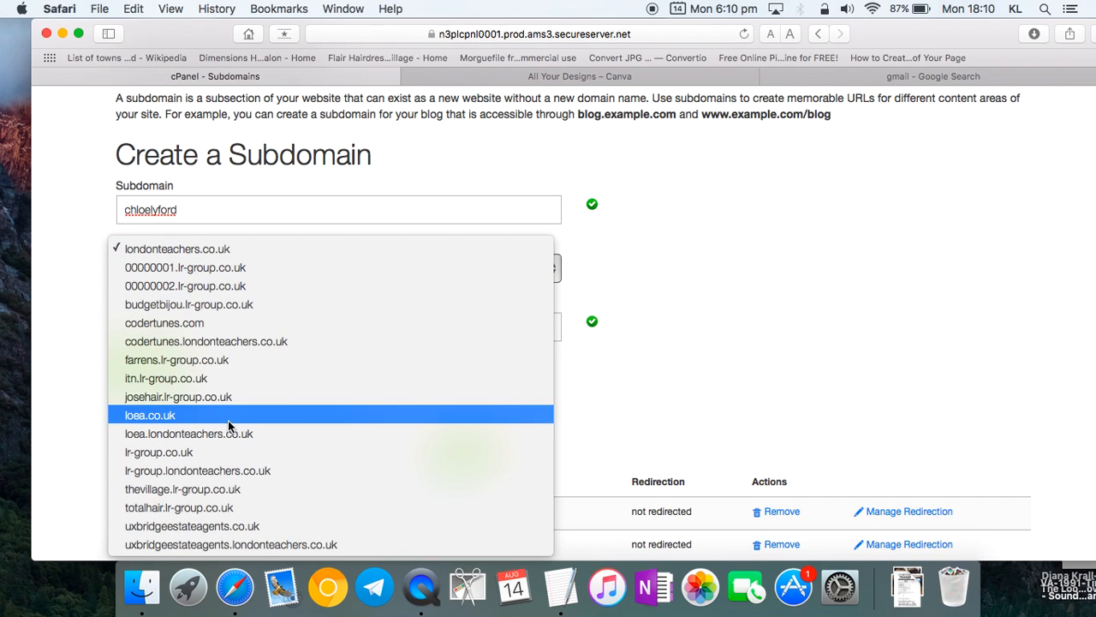
click(239, 454)
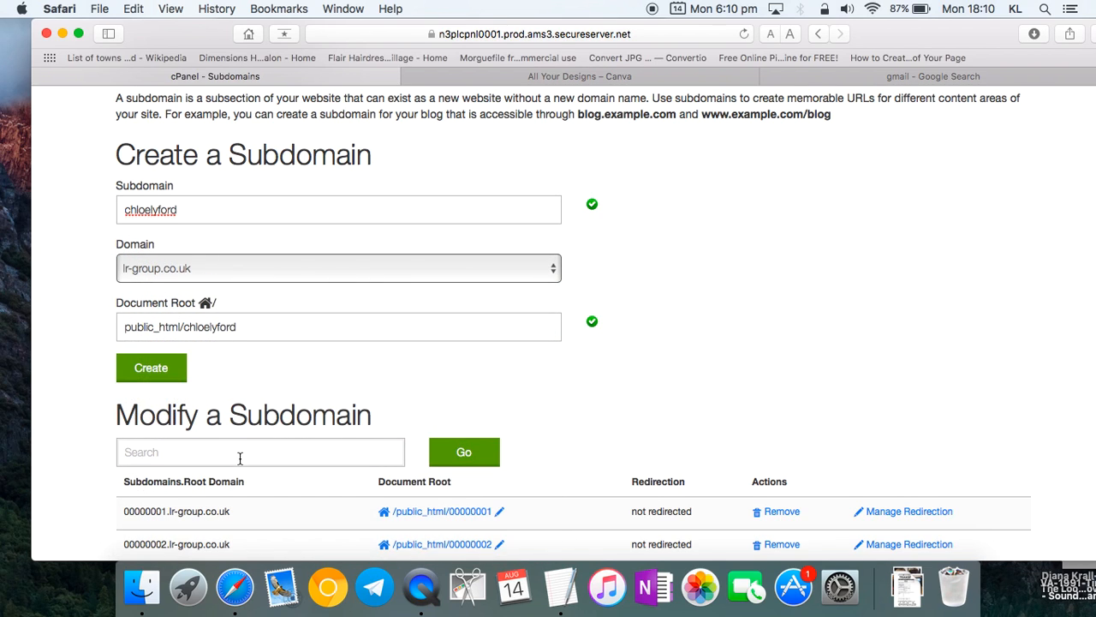
click(163, 370)
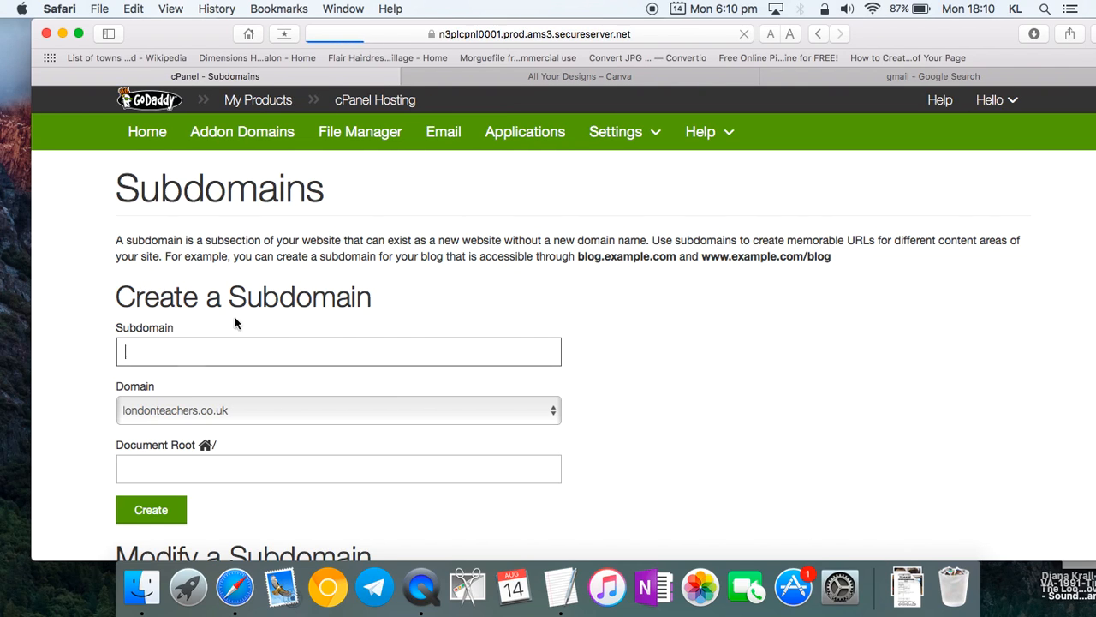
- Open Installatron's clone wizard for the Farren's Hair & Beauty WordPress site
click(176, 144)
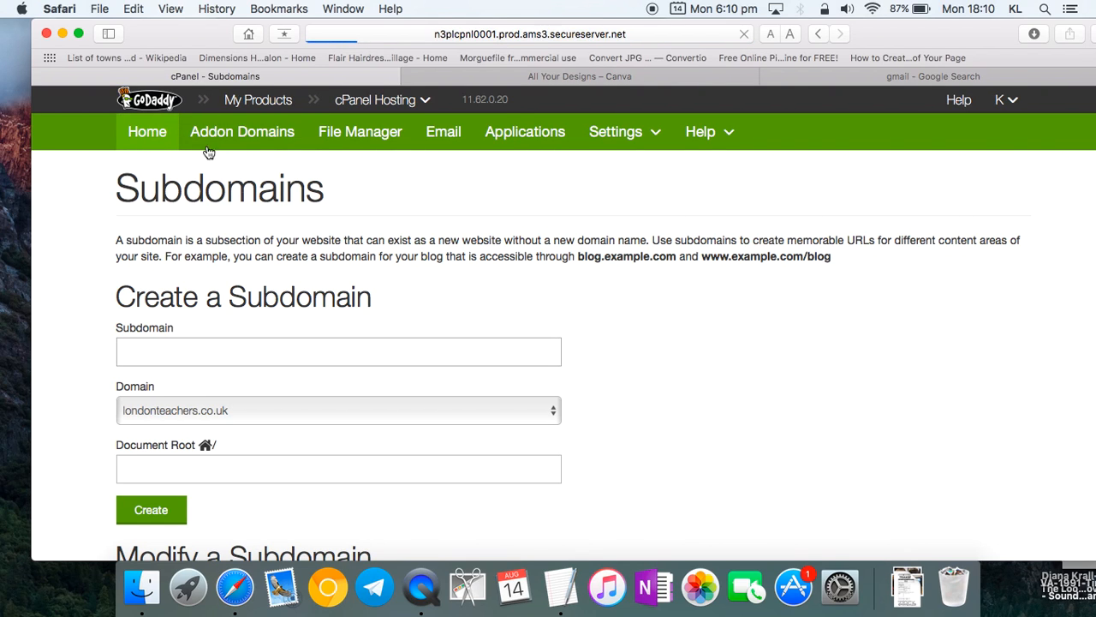
scroll(365, 378, down, 10)
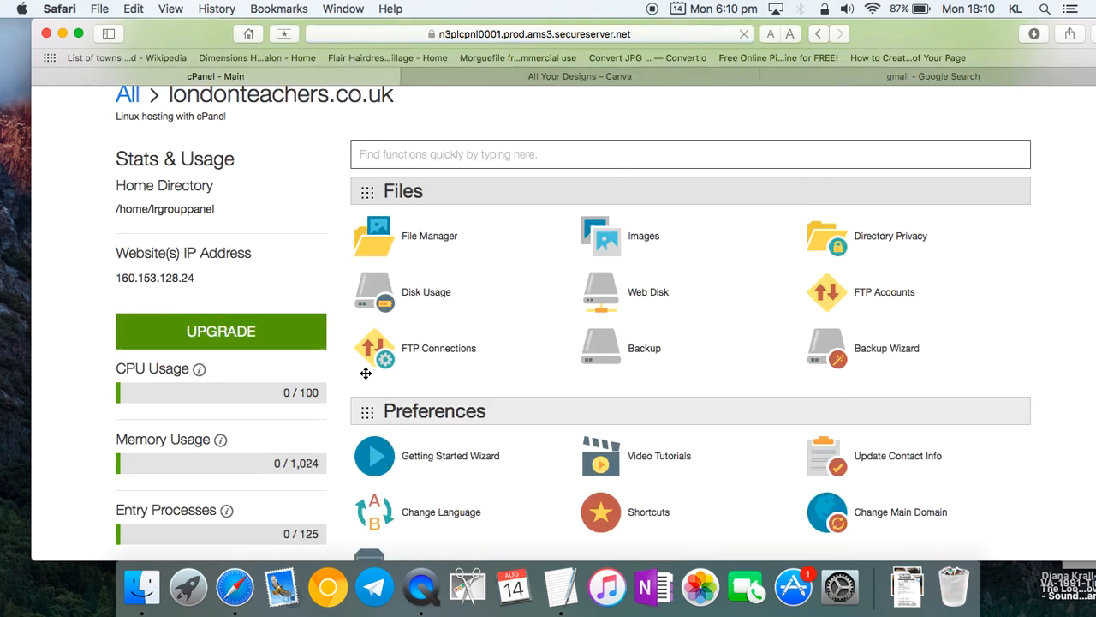
click(424, 478)
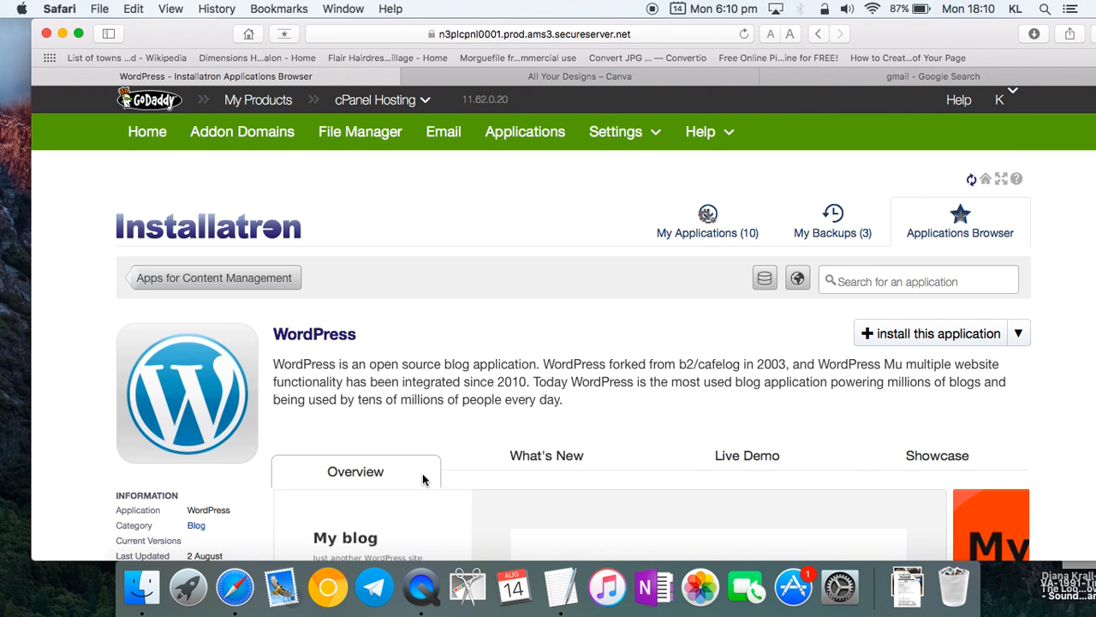
click(707, 224)
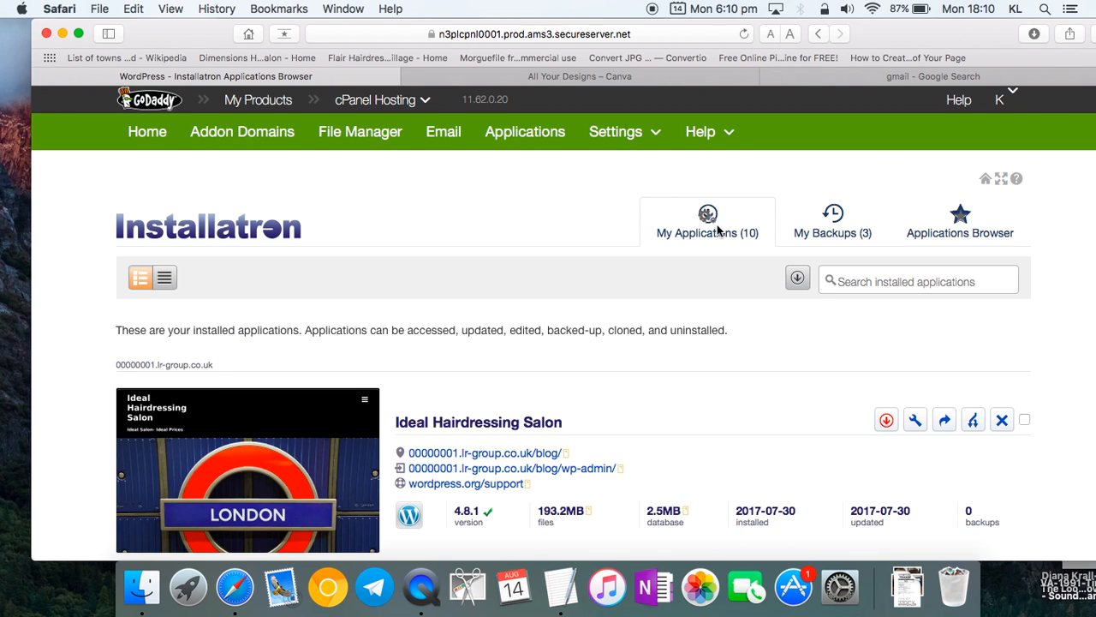
scroll(701, 351, down, 4)
scroll(698, 364, down, 8)
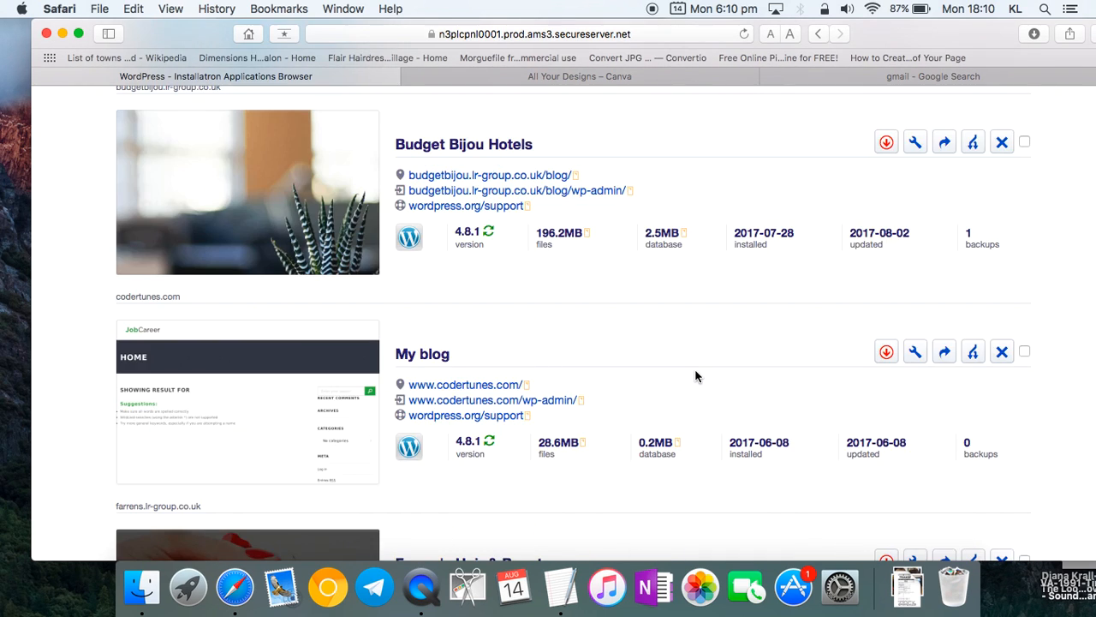
scroll(695, 368, down, 4)
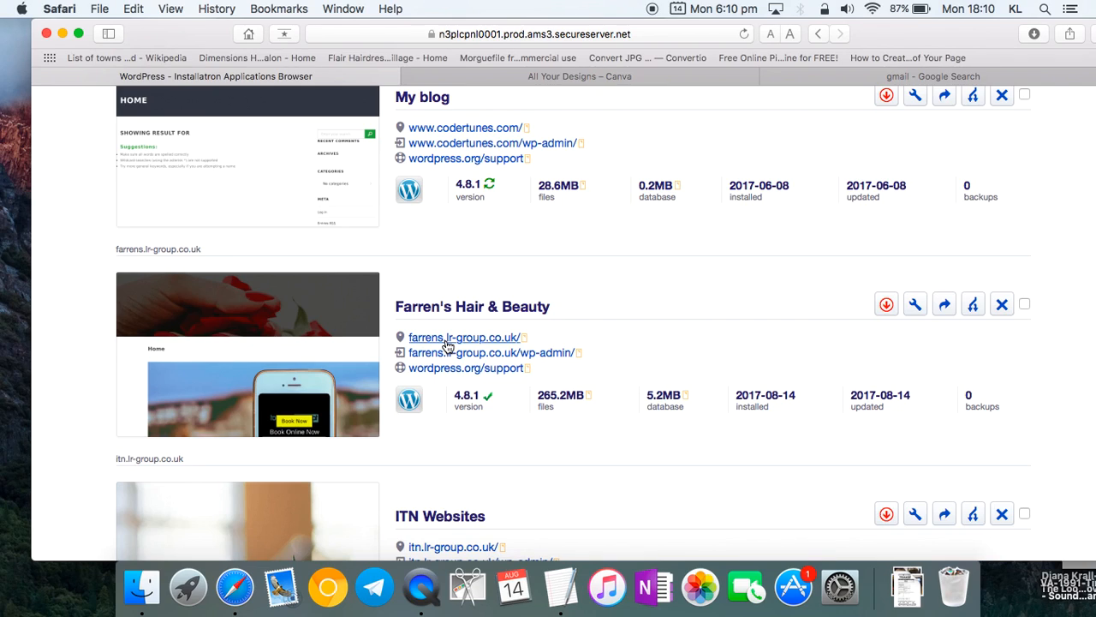
click(974, 304)
scroll(680, 391, down, 9)
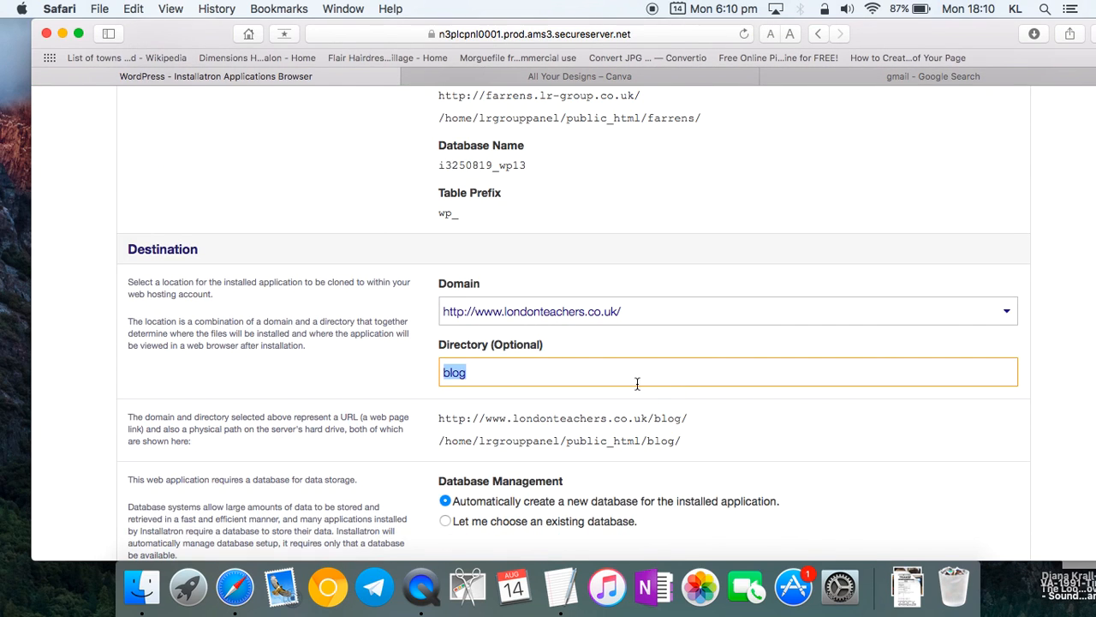
click(526, 317)
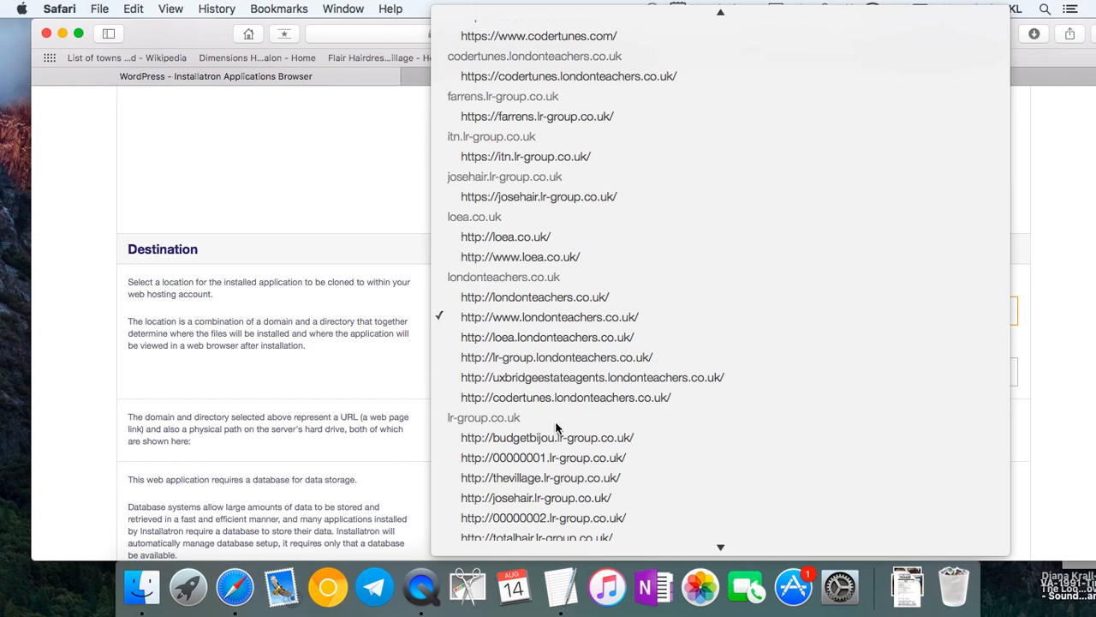
scroll(555, 432, down, 3)
click(570, 507)
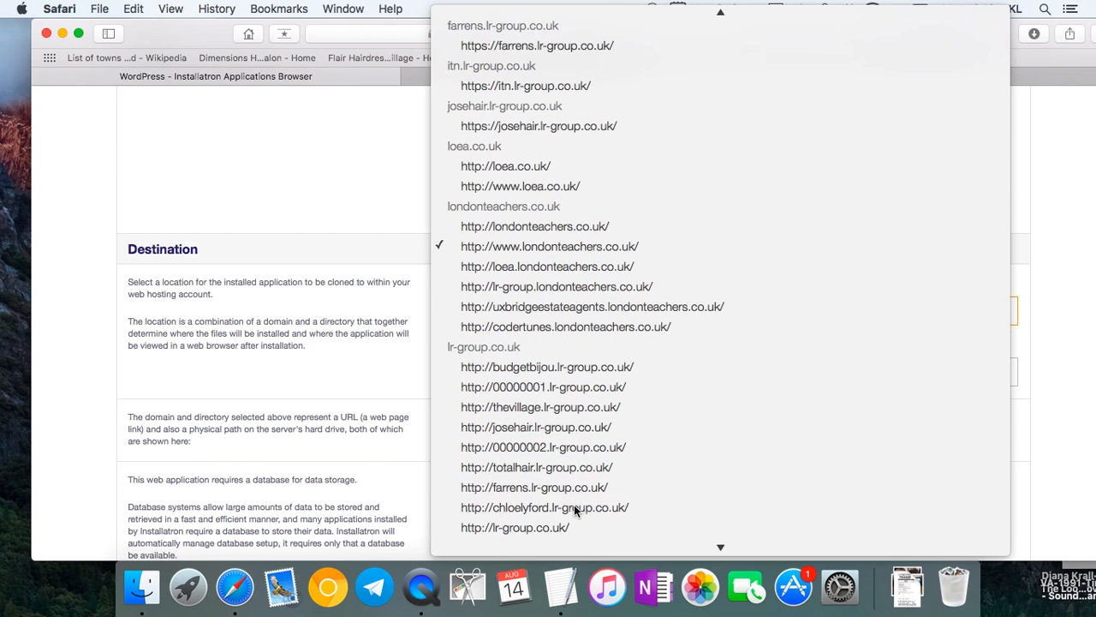
click(470, 364)
double_click(482, 370)
key(BackSpace)
scroll(415, 372, down, 3)
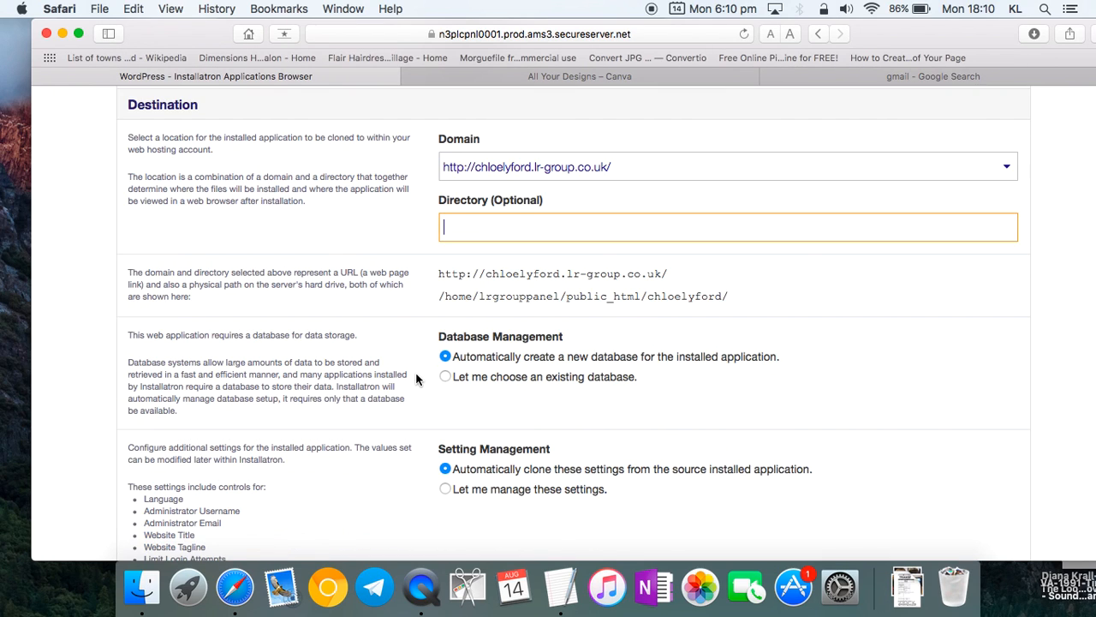
scroll(416, 371, down, 5)
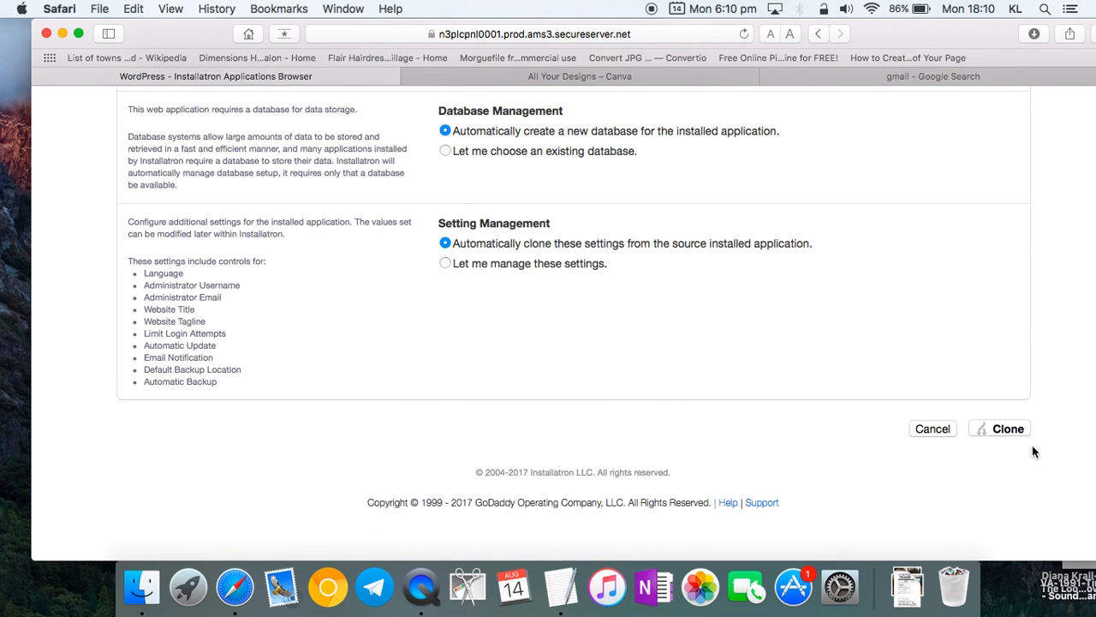
click(1007, 429)
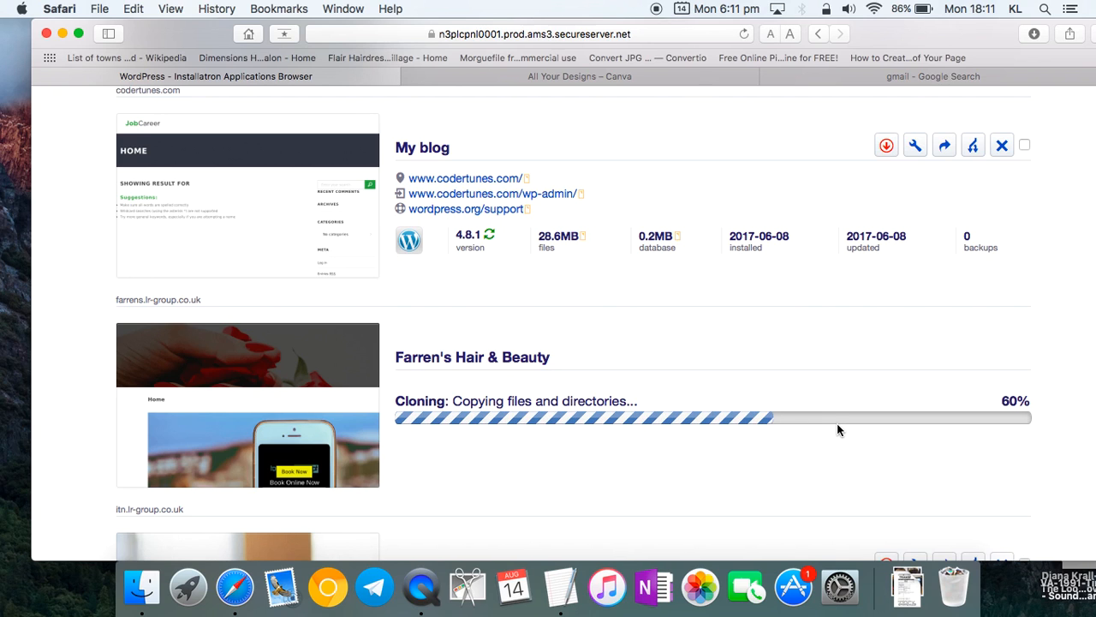
- Copy the Facebook link under Contact Details in the design brief, then return to Safari
drag(917, 43, 898, 108)
click(521, 28)
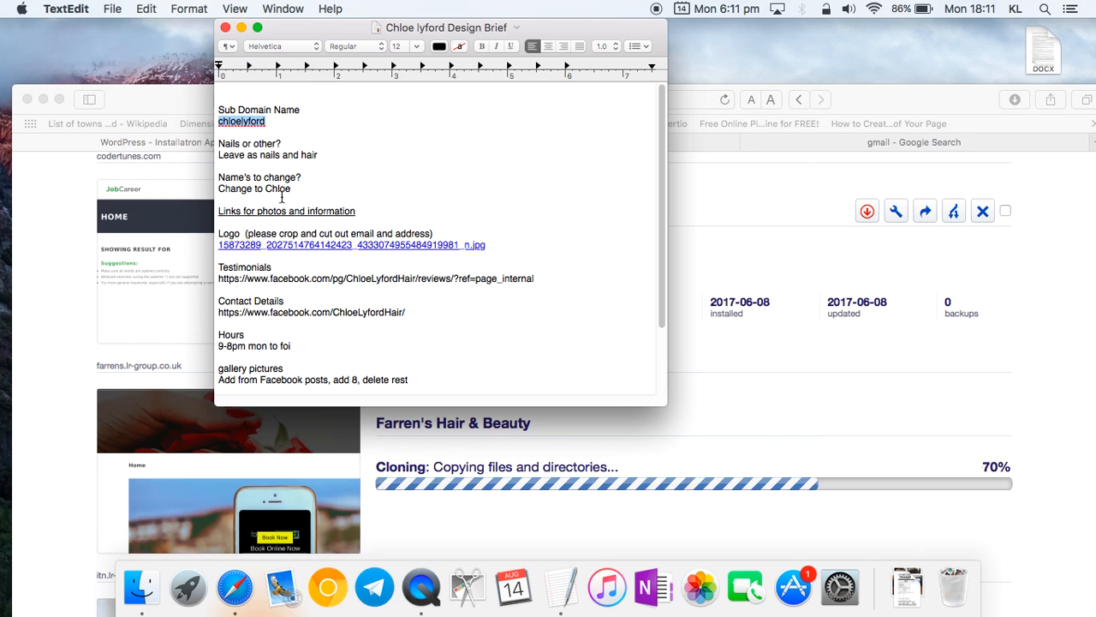
click(351, 188)
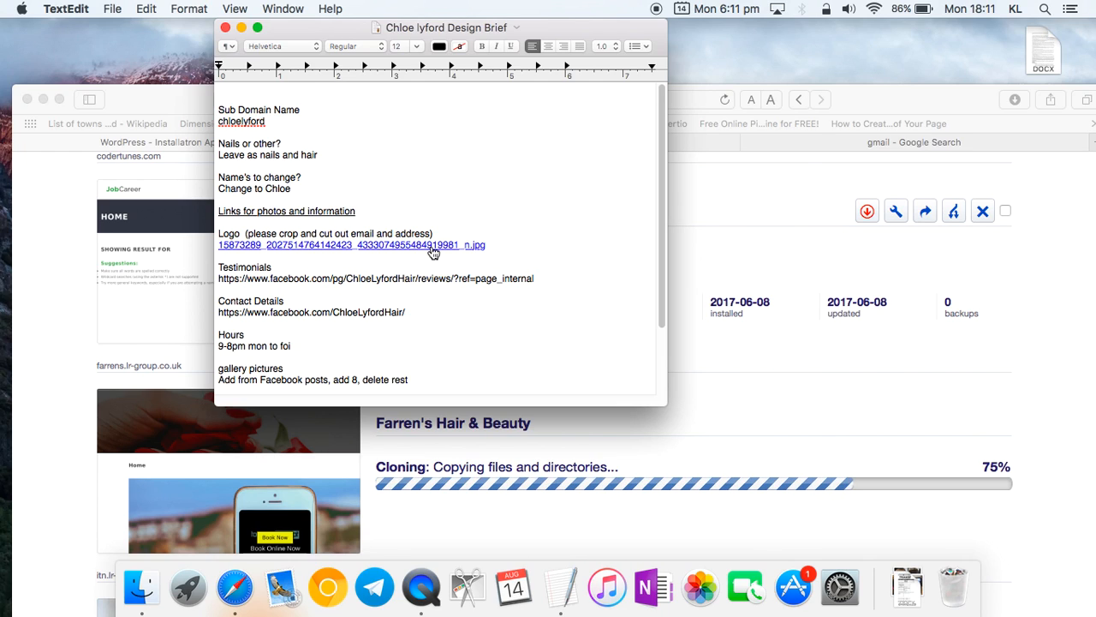
drag(549, 289, 215, 279)
click(391, 345)
drag(405, 312, 217, 313)
key(super+c)
click(940, 201)
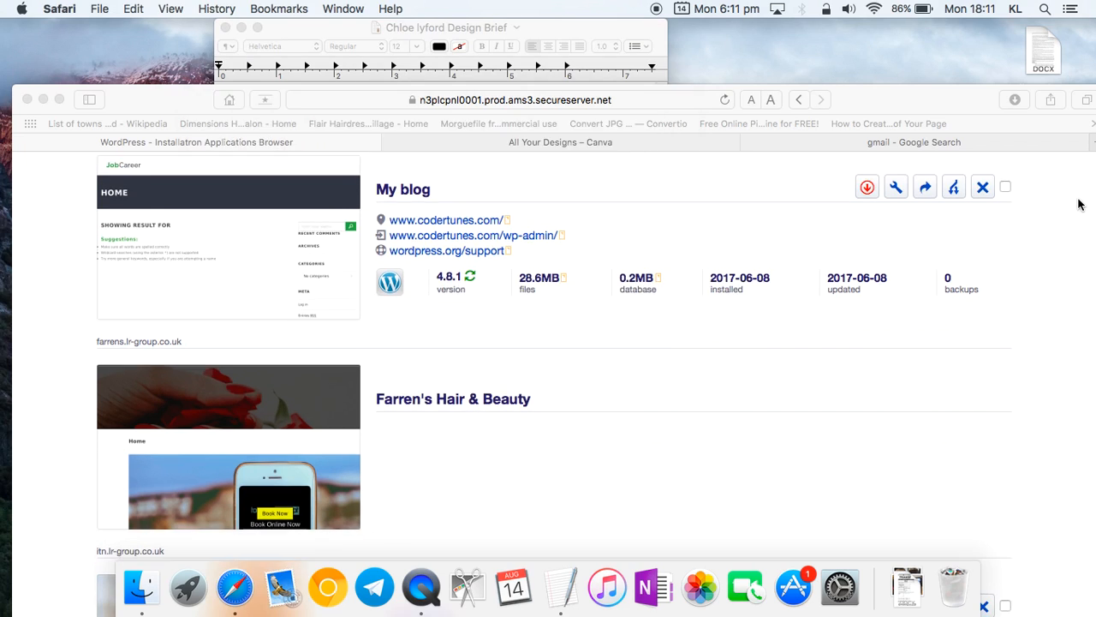
drag(926, 98, 886, 37)
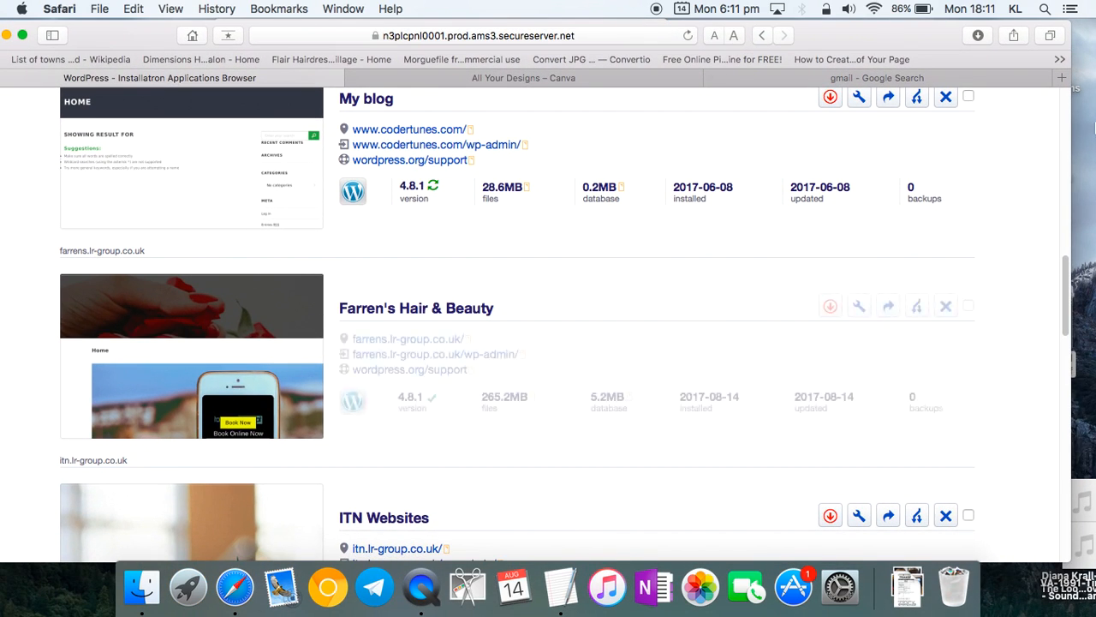
click(1061, 78)
key(super+v)
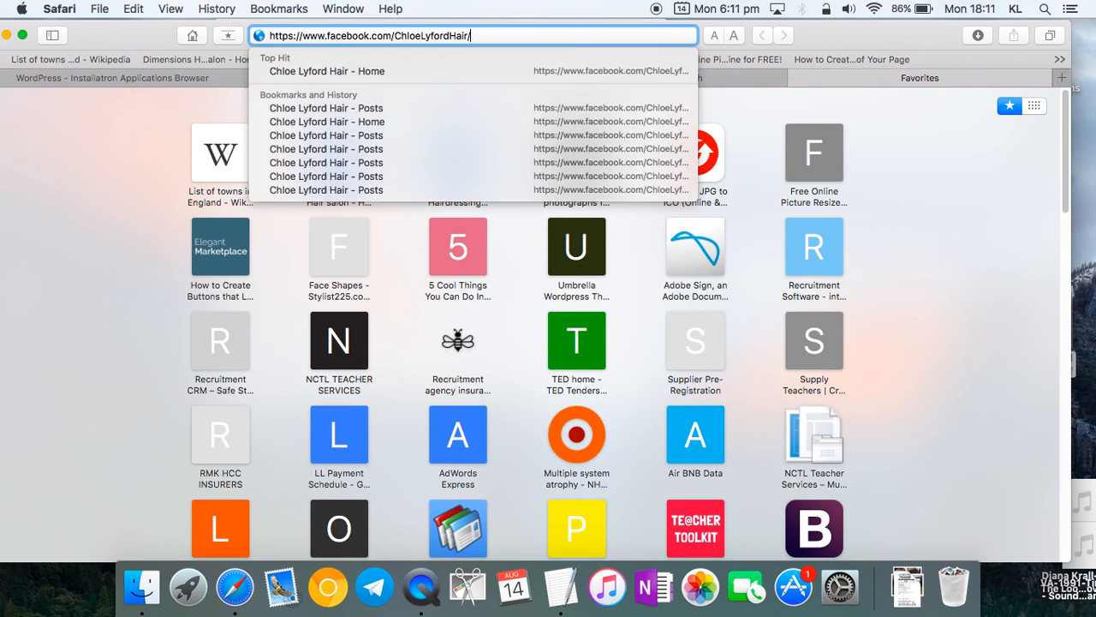
key(Return)
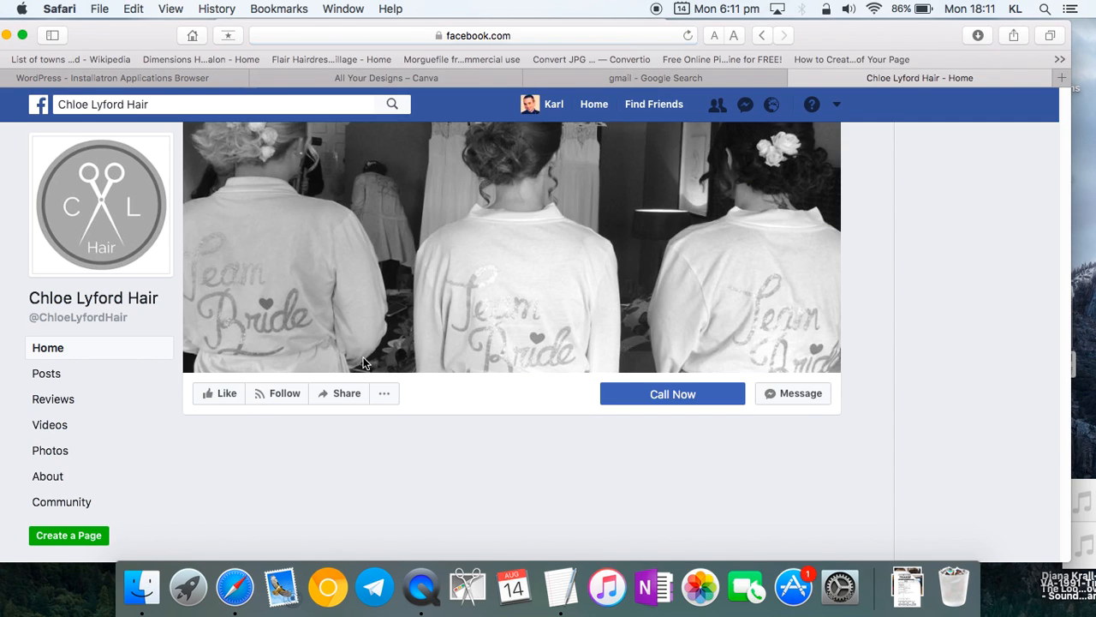
scroll(364, 364, down, 5)
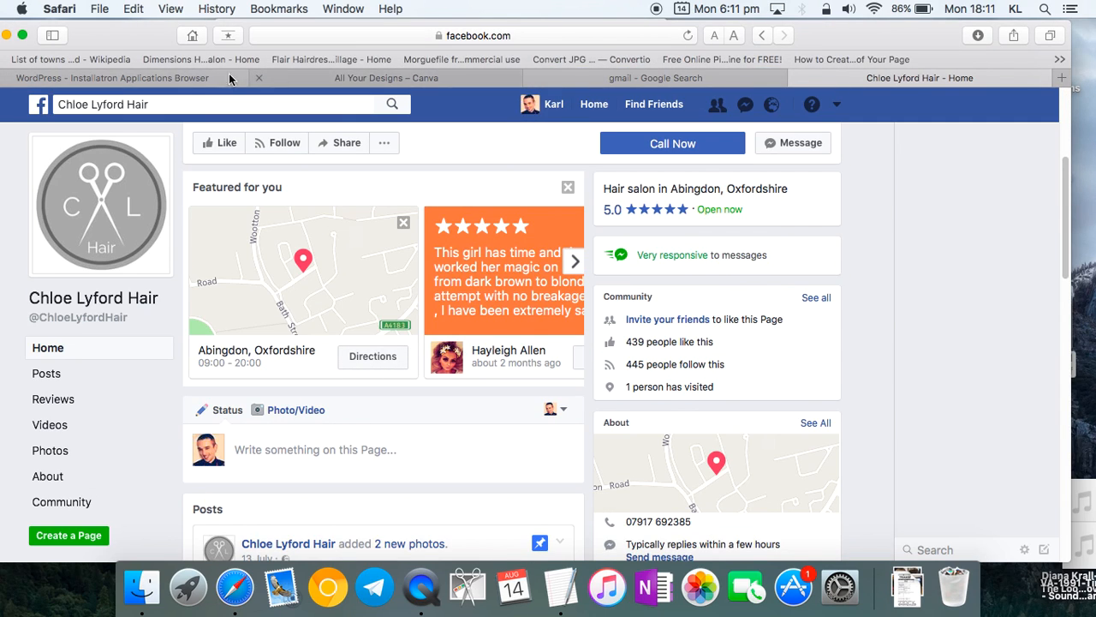
click(196, 79)
scroll(441, 424, up, 10)
scroll(477, 423, down, 12)
scroll(444, 433, down, 10)
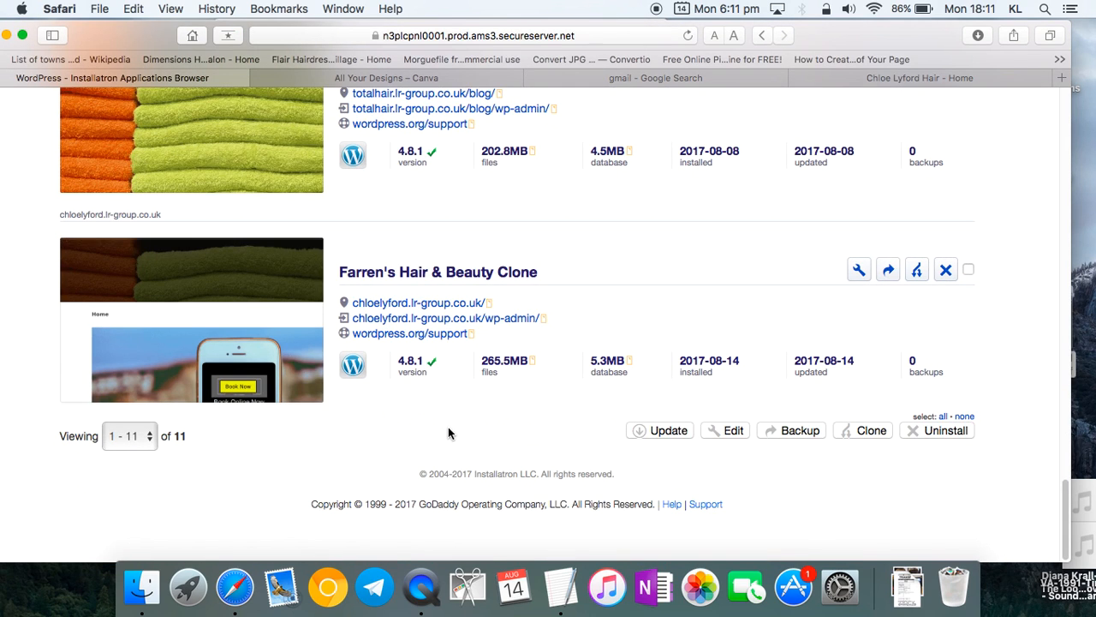
click(859, 271)
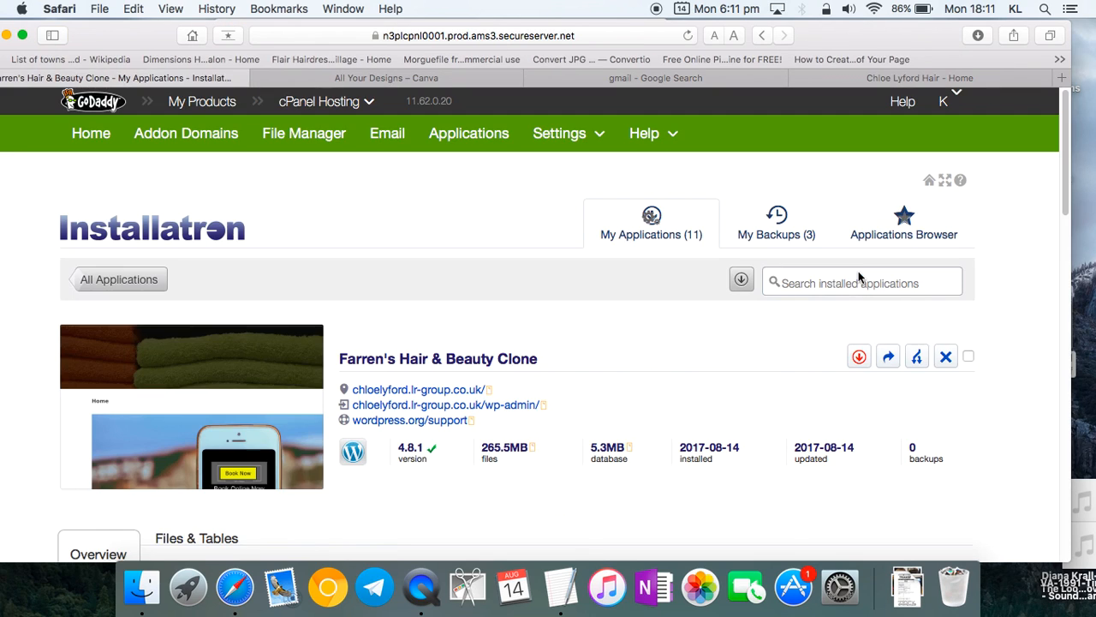
scroll(748, 351, down, 5)
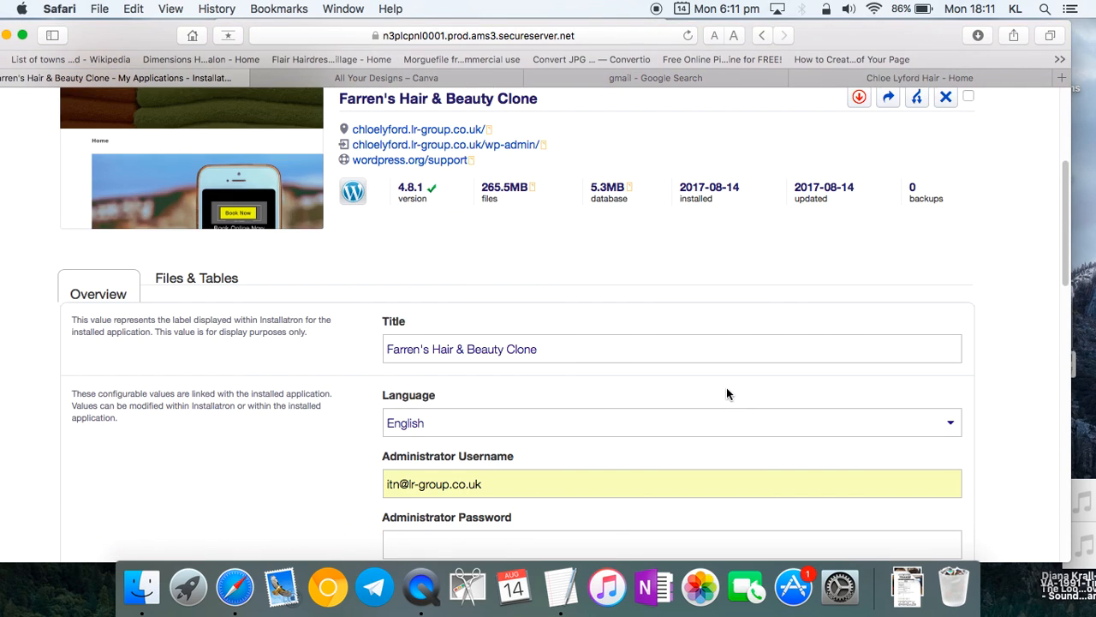
click(910, 80)
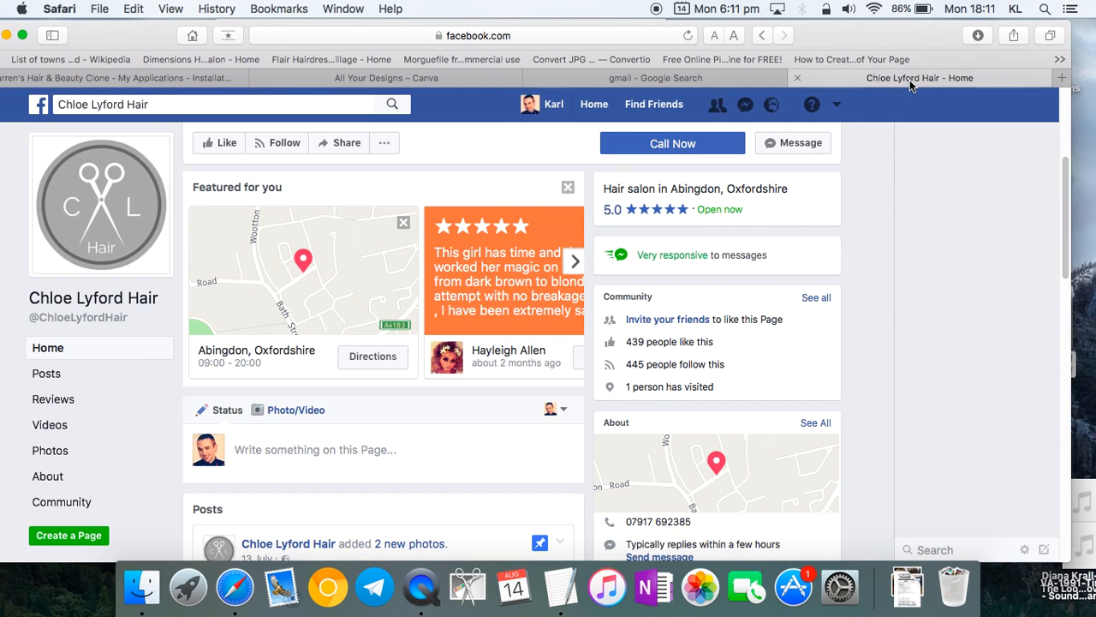
click(177, 79)
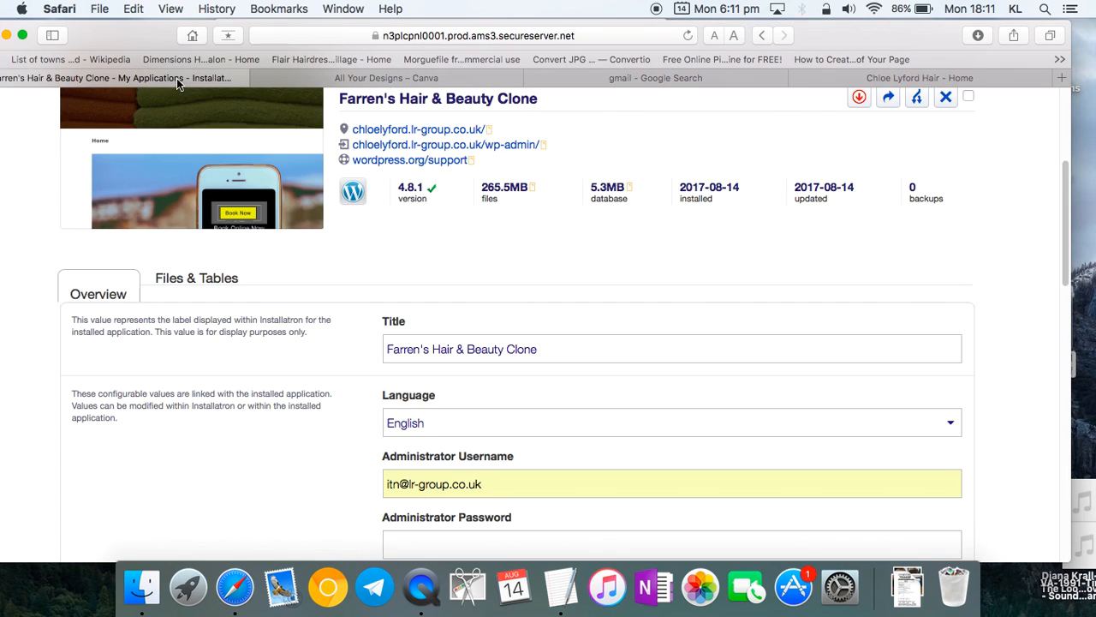
drag(559, 350, 345, 348)
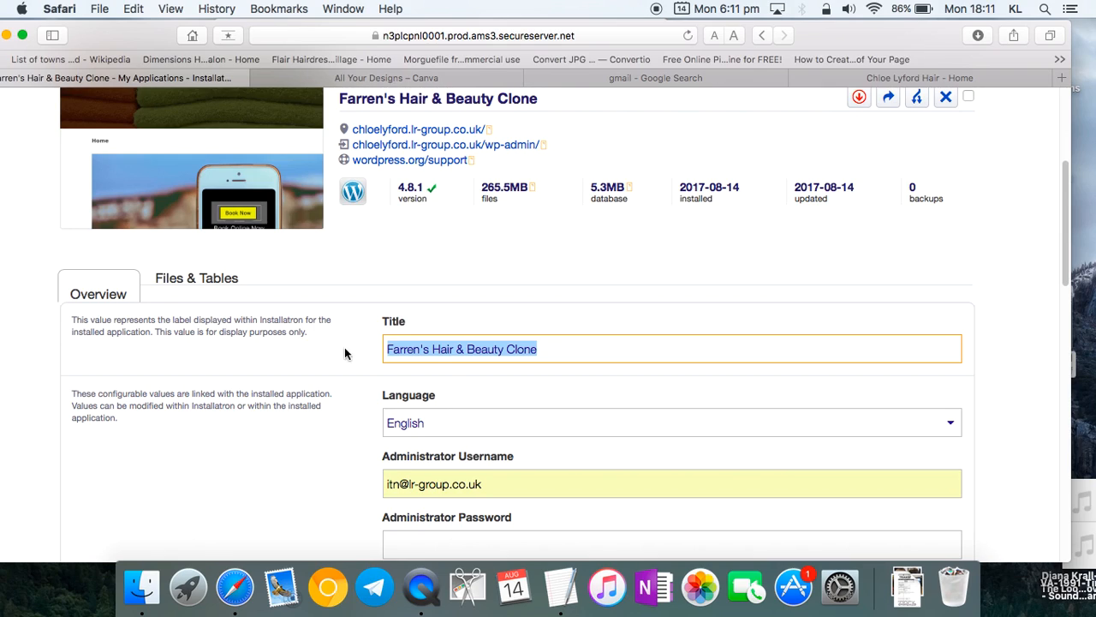
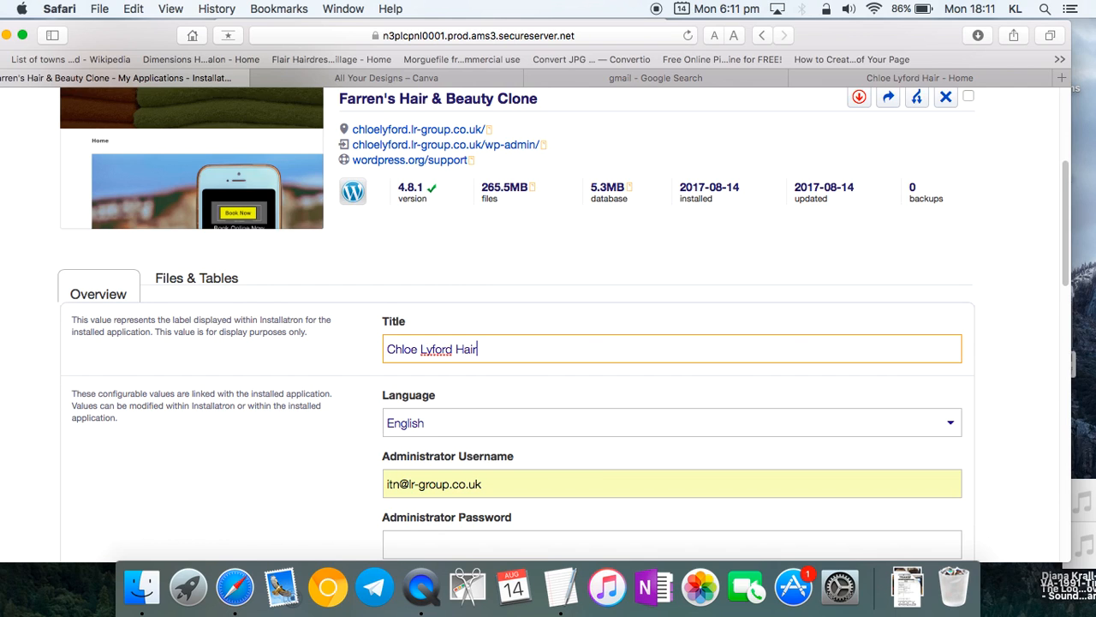
scroll(365, 386, down, 3)
scroll(378, 400, down, 2)
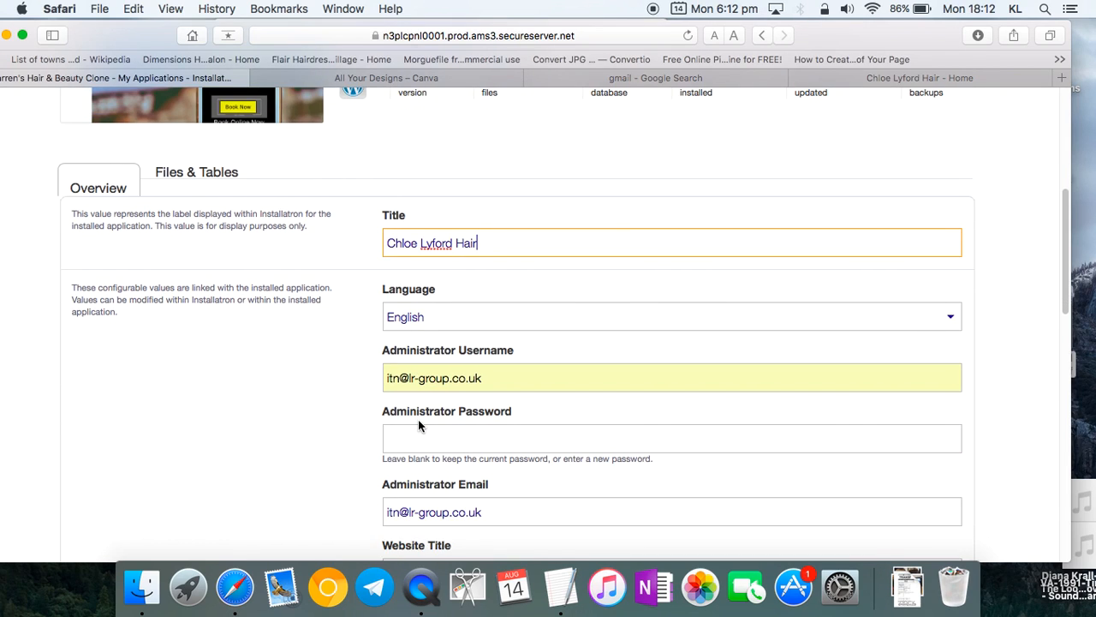
scroll(418, 425, down, 6)
scroll(418, 423, up, 4)
drag(497, 172, 348, 168)
key(super+c)
scroll(514, 479, down, 1)
triple_click(514, 488)
key(super+v)
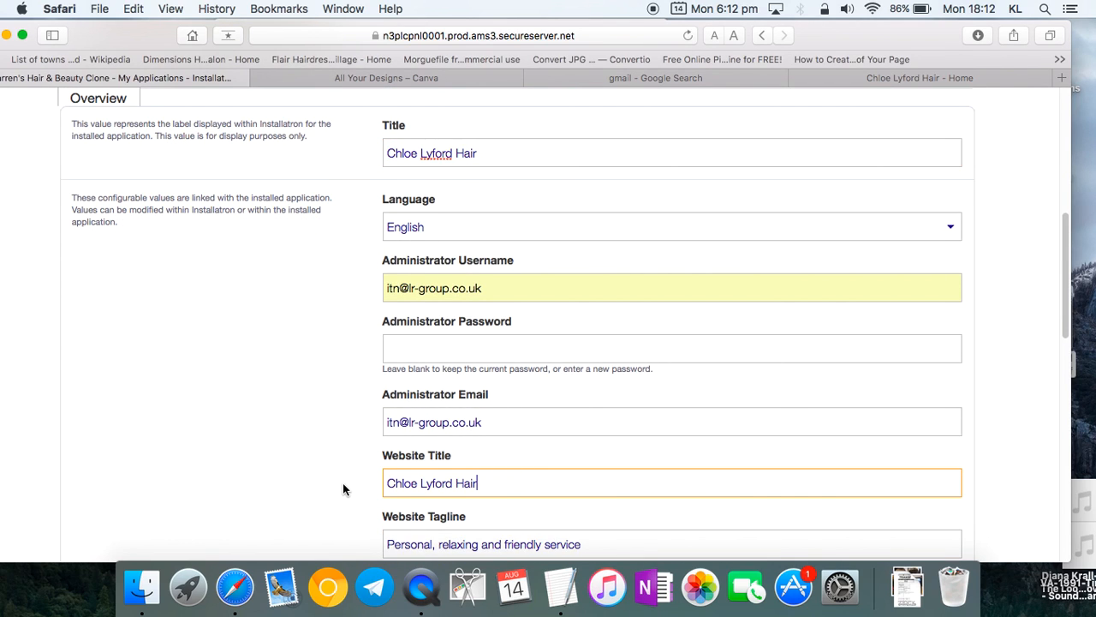
scroll(343, 489, down, 5)
scroll(403, 471, down, 10)
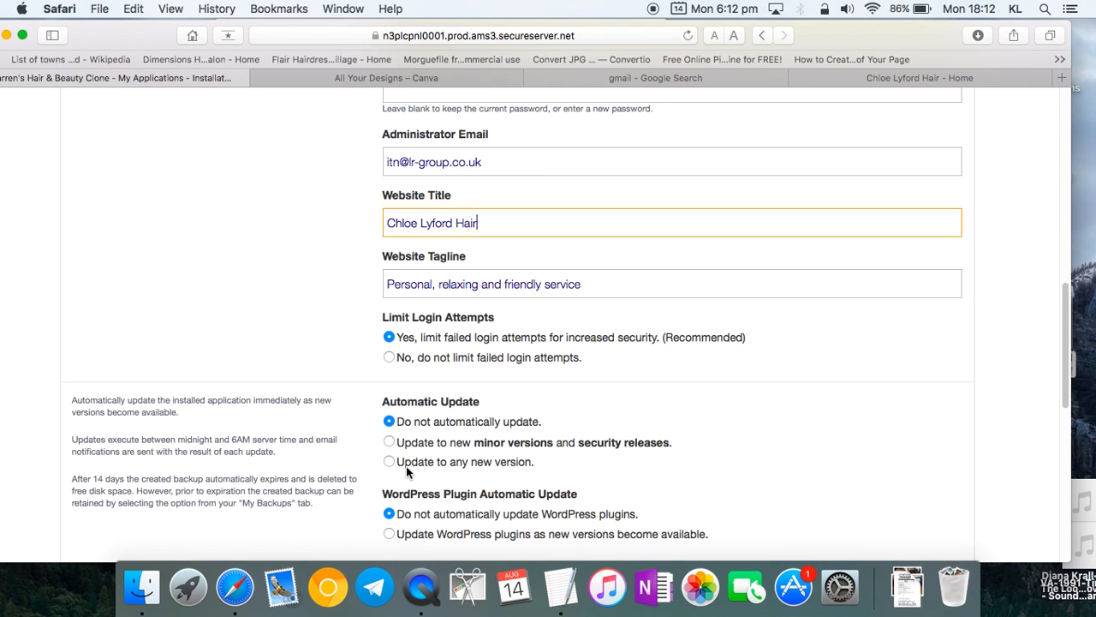
scroll(411, 472, down, 7)
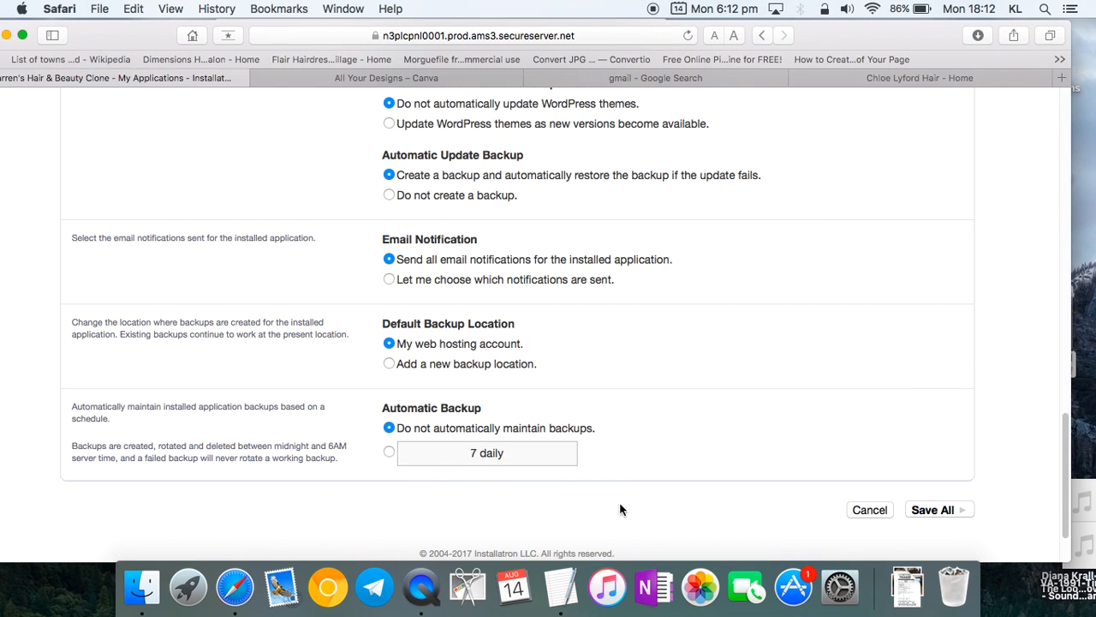
click(933, 510)
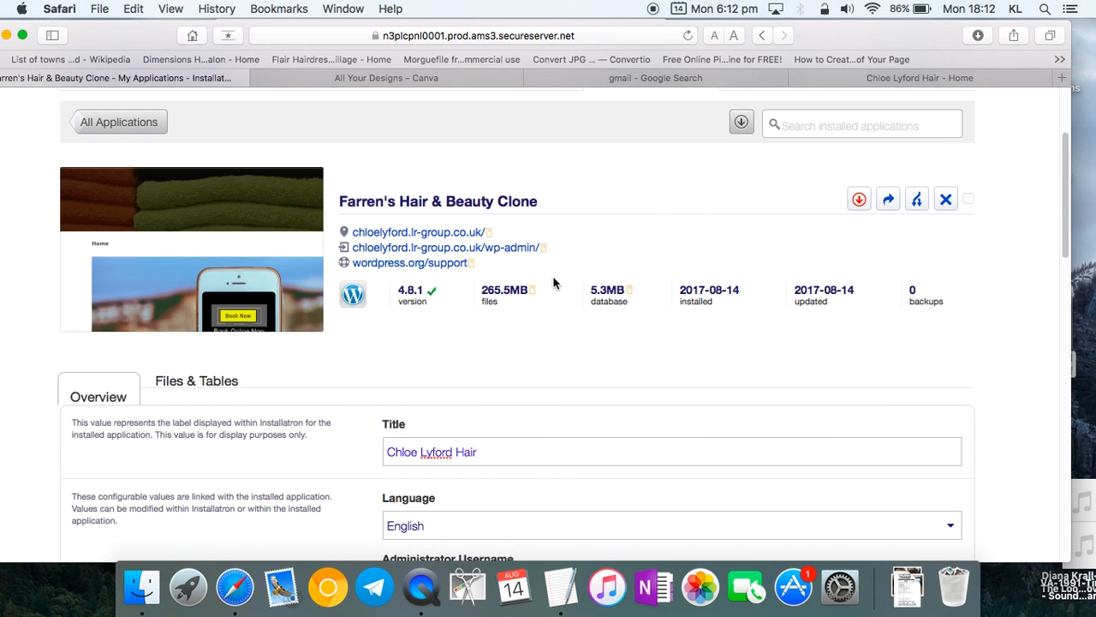
scroll(556, 330, down, 15)
scroll(556, 349, down, 5)
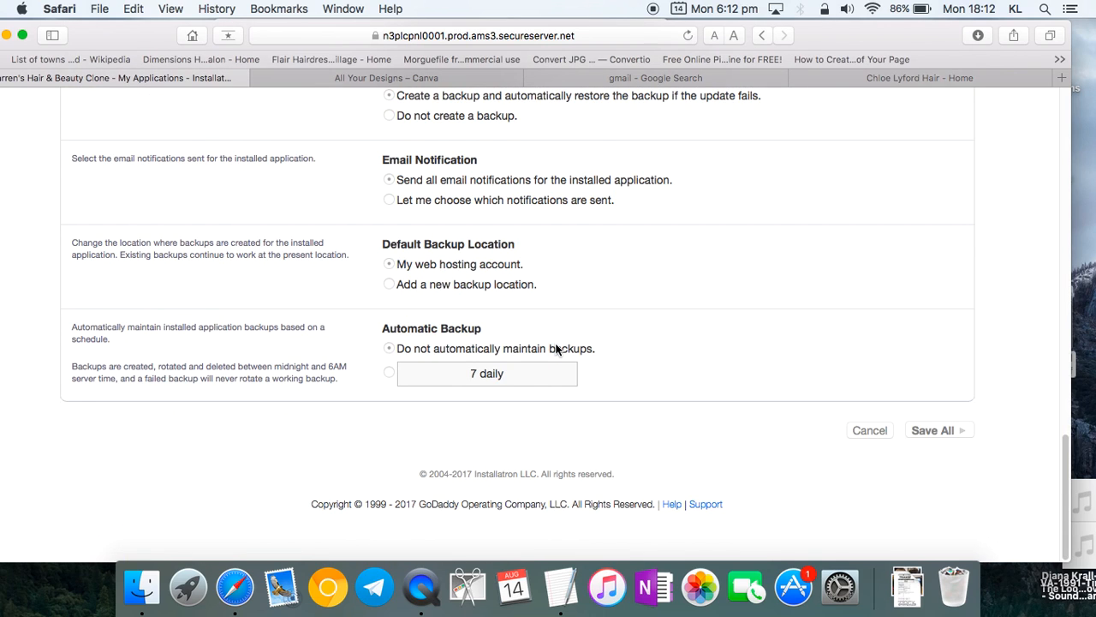
scroll(556, 349, up, 15)
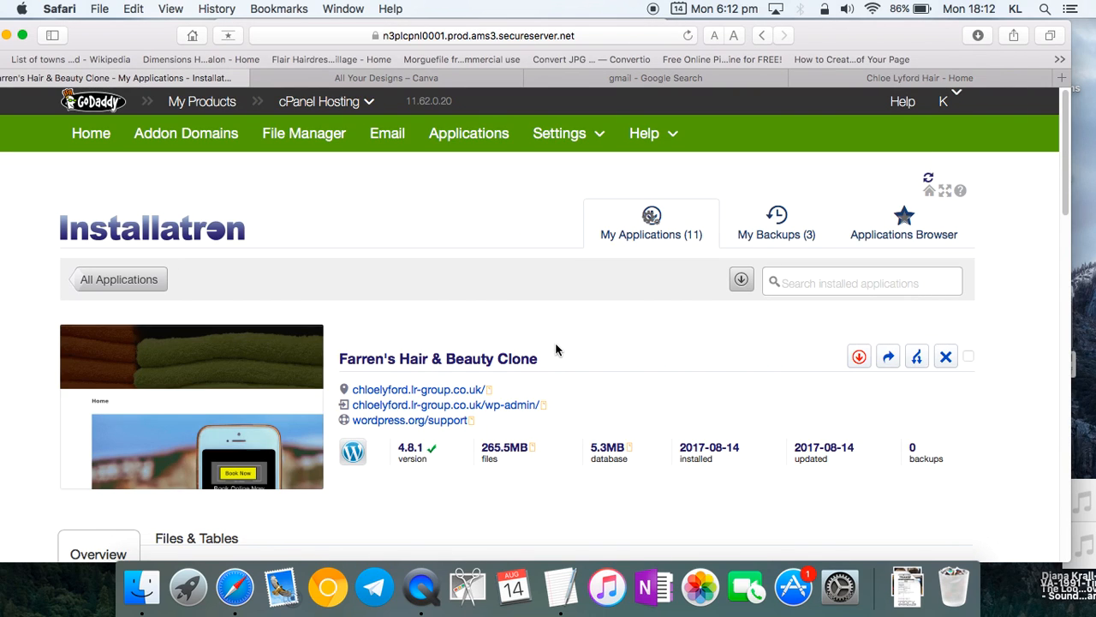
click(922, 186)
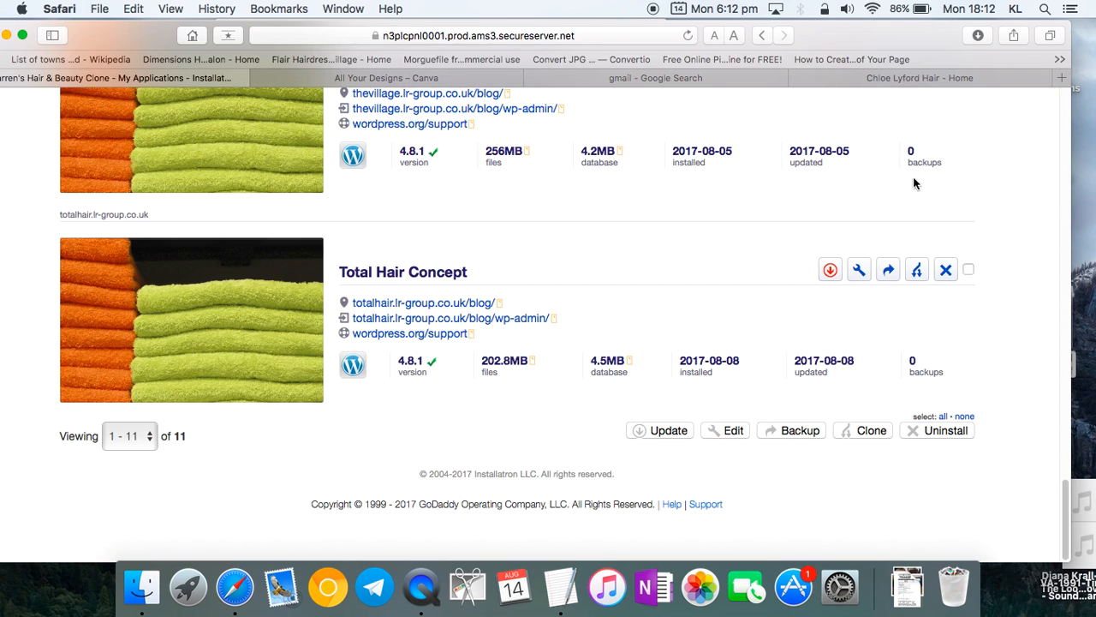
scroll(611, 262, up, 15)
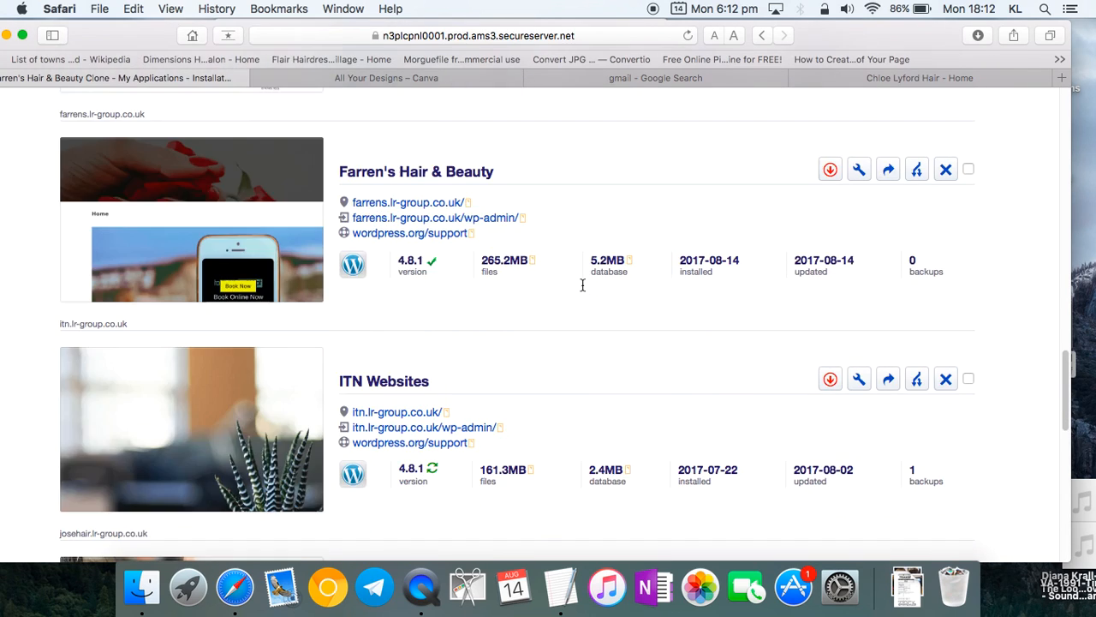
scroll(582, 285, down, 10)
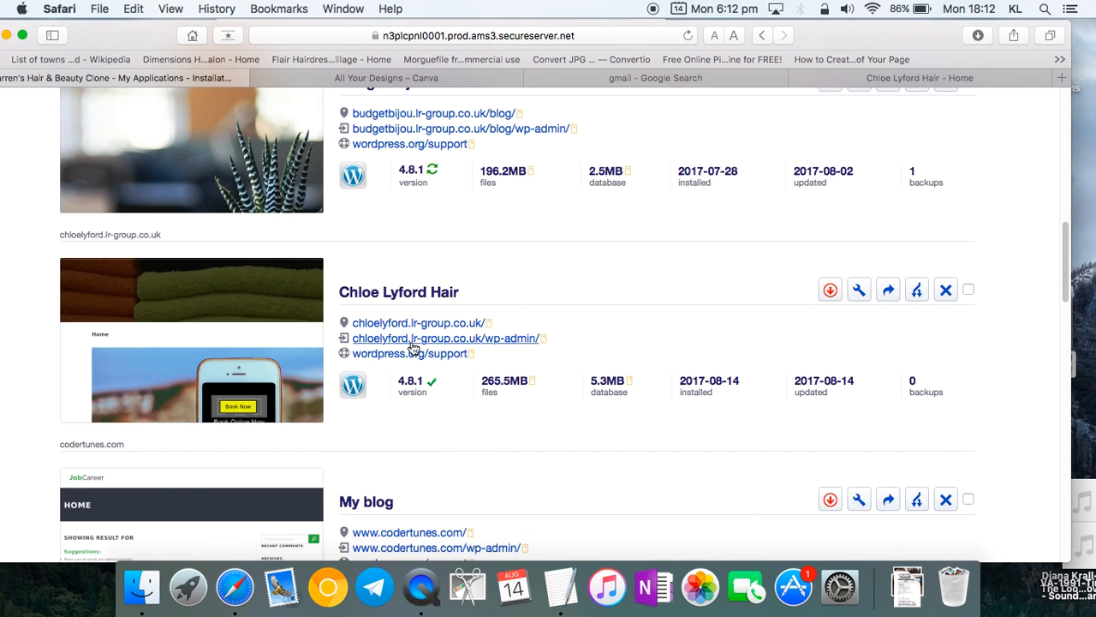
click(430, 342)
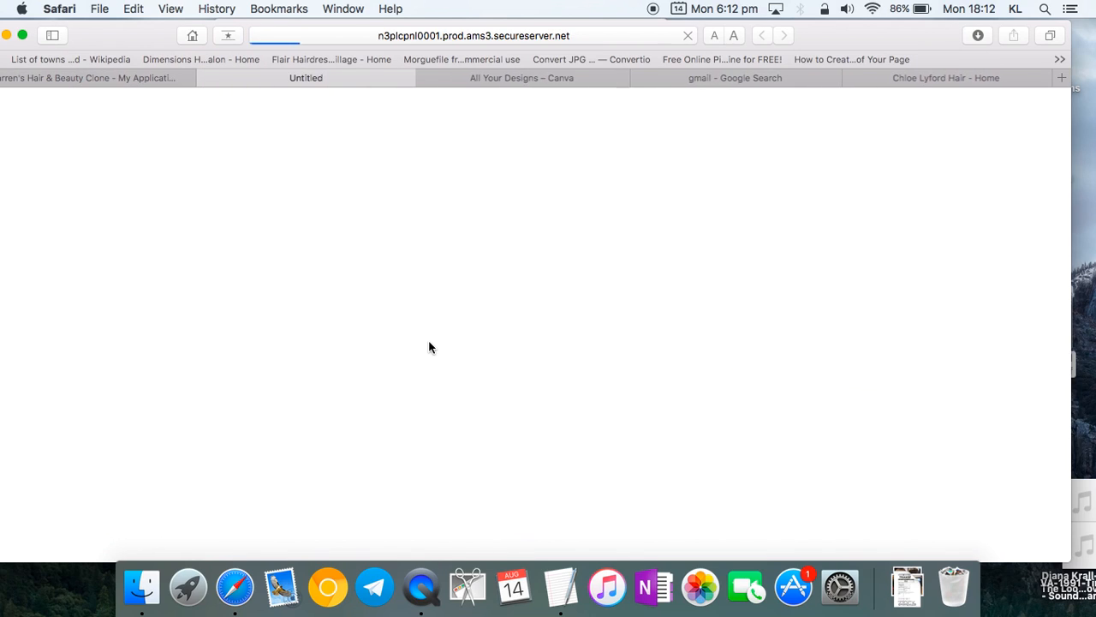
click(118, 77)
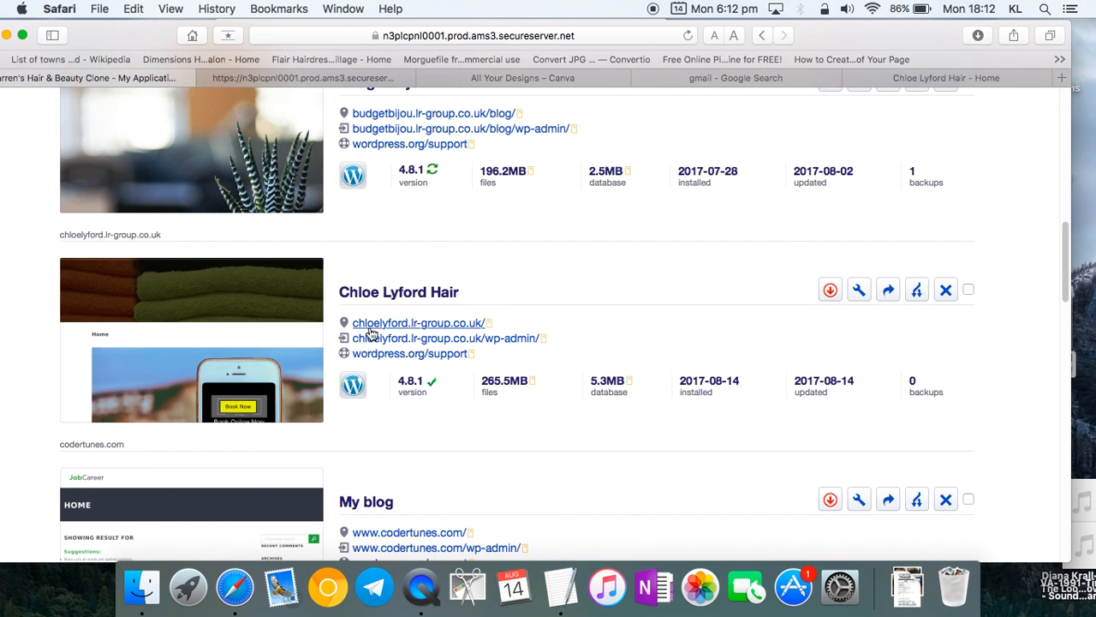
click(340, 78)
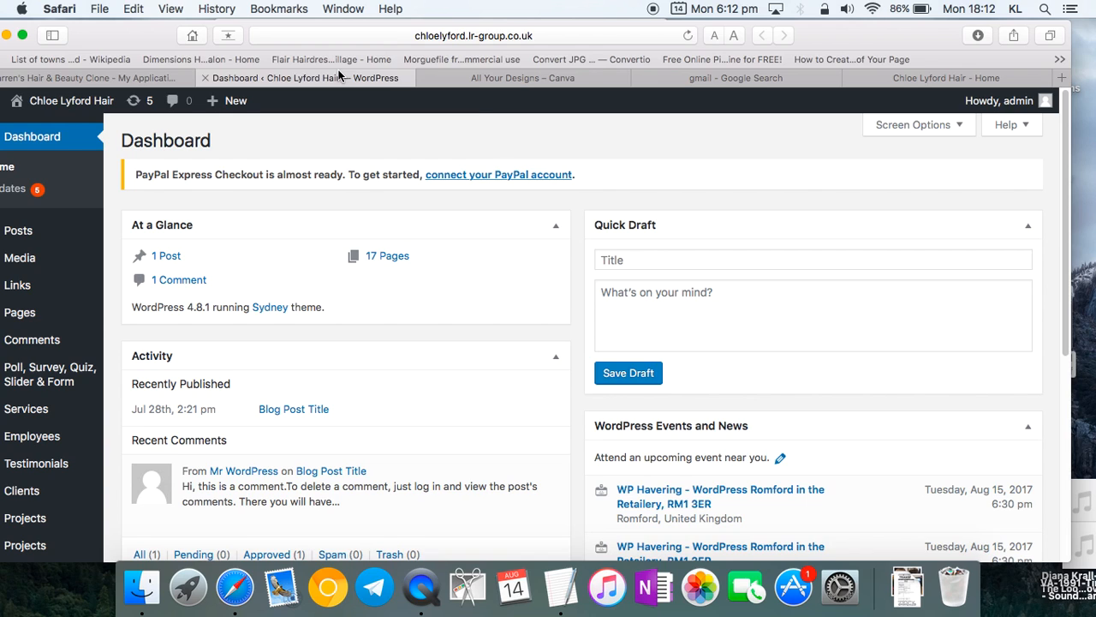
drag(128, 30, 165, 11)
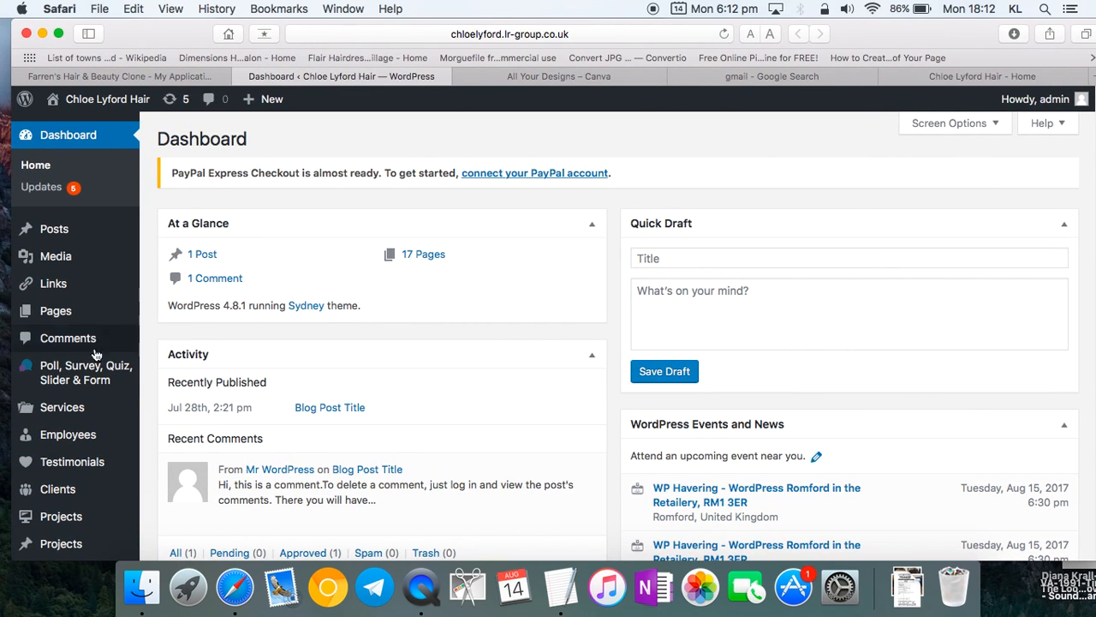
mouse_move(86, 308)
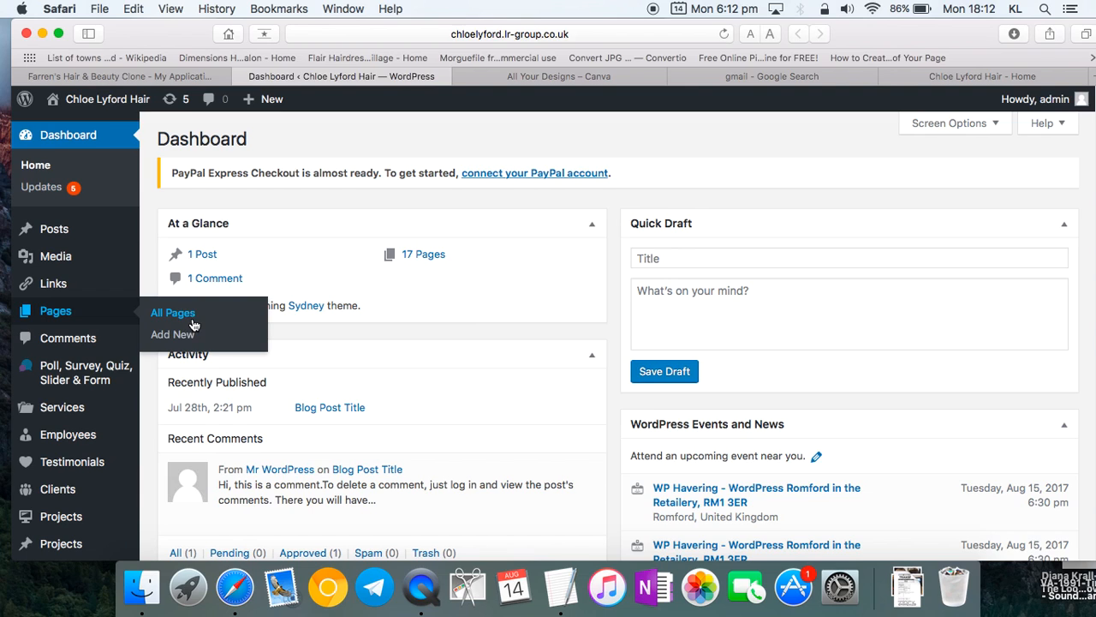
scroll(182, 321, down, 5)
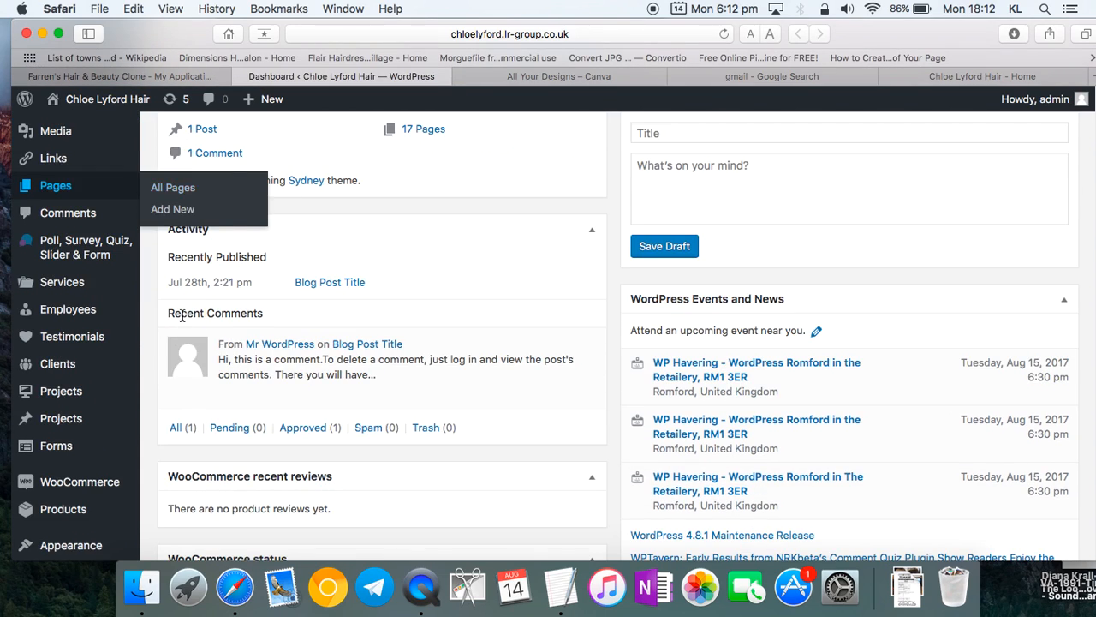
mouse_move(102, 467)
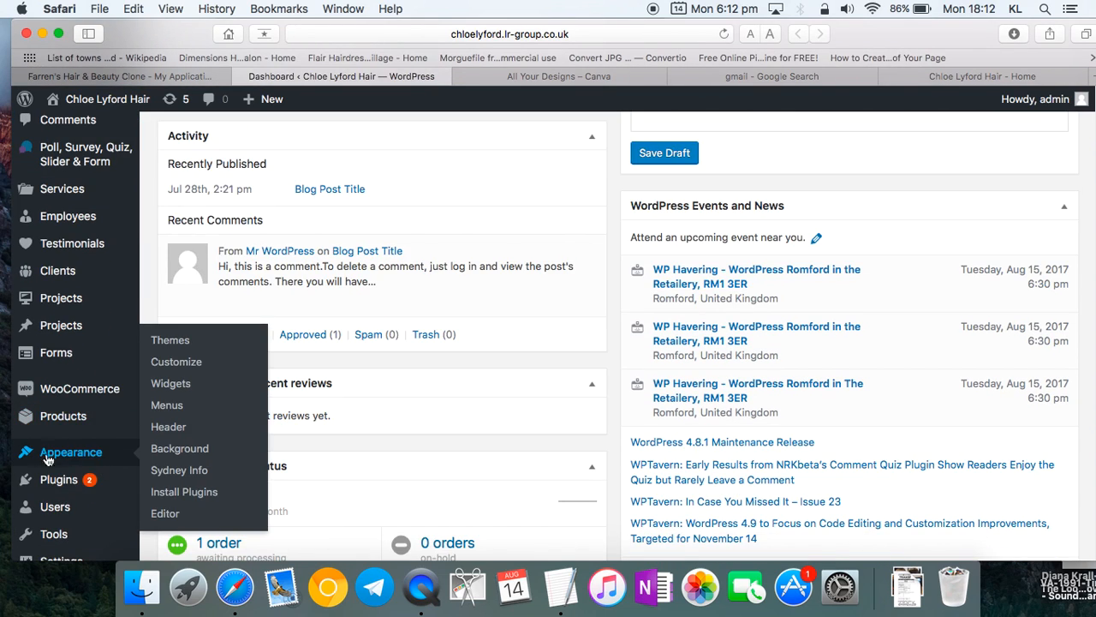
click(177, 361)
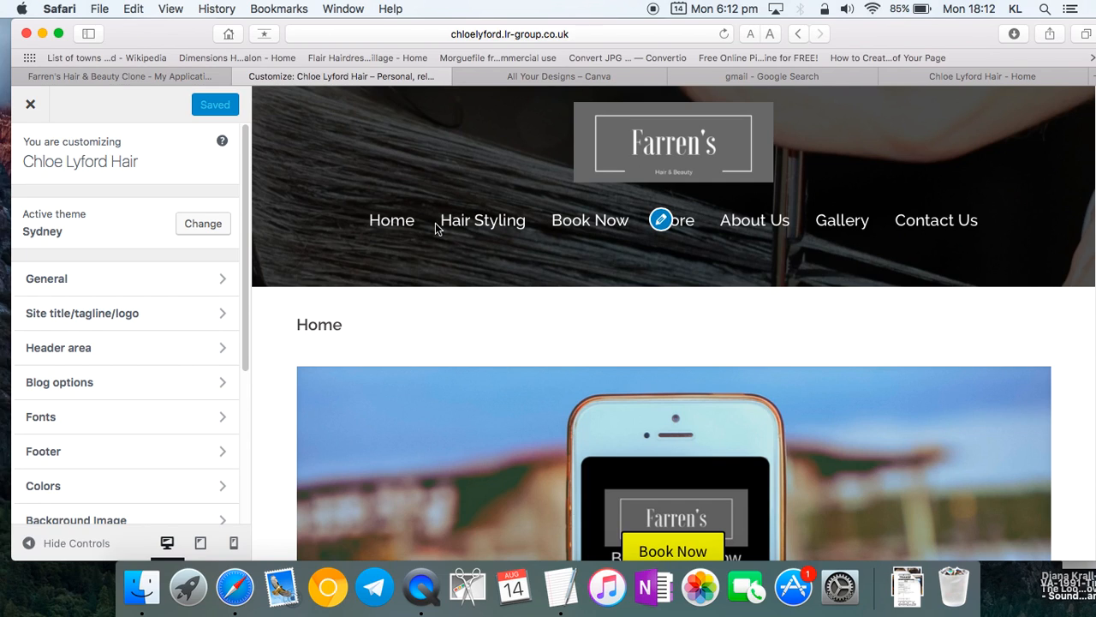
- Save the Facebook page's CL Hair scissors profile picture to Downloads, then return to the WordPress customizer
click(980, 76)
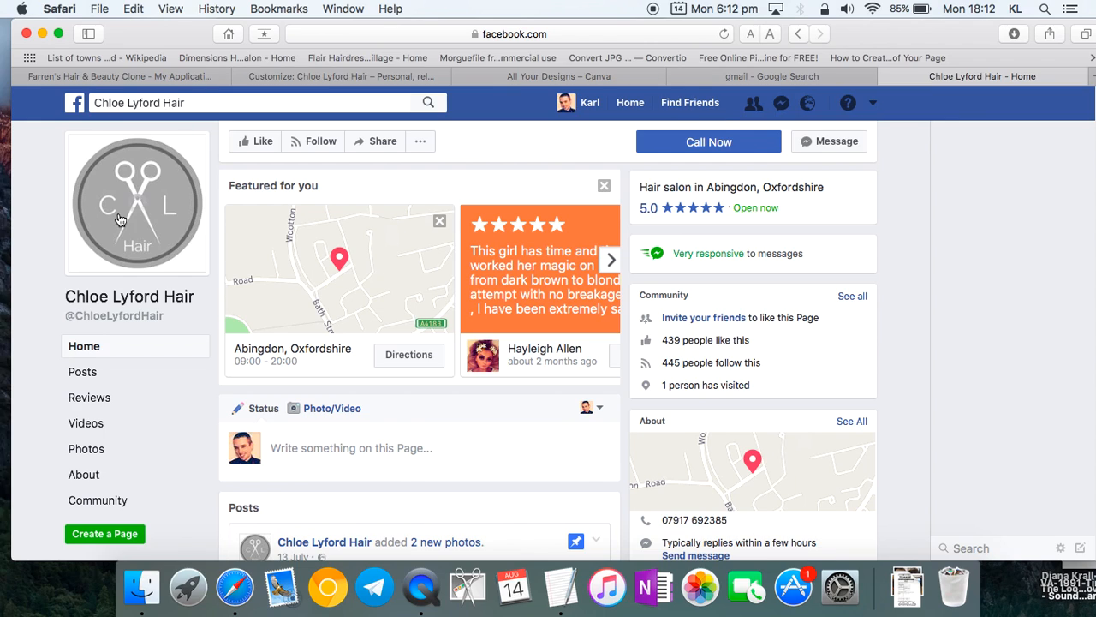
click(120, 219)
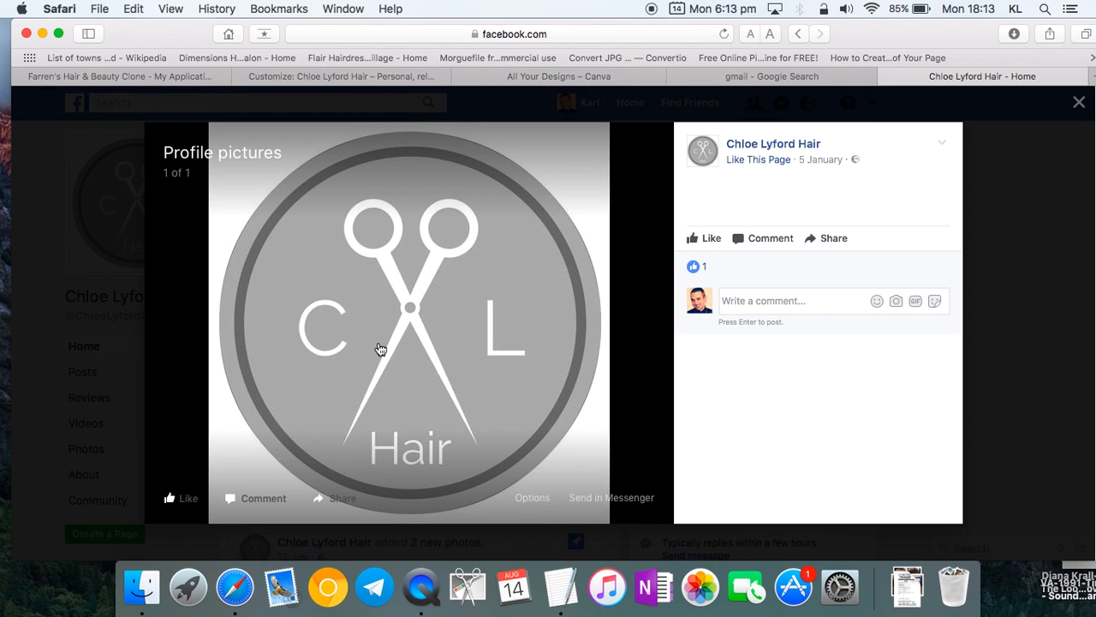
right_click(380, 349)
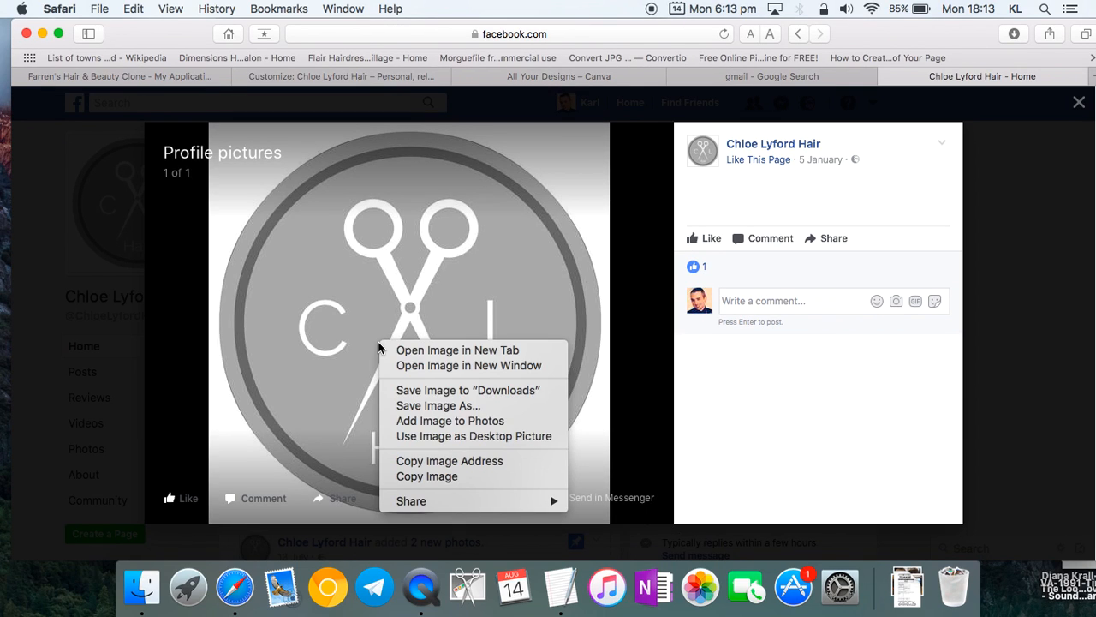
click(487, 393)
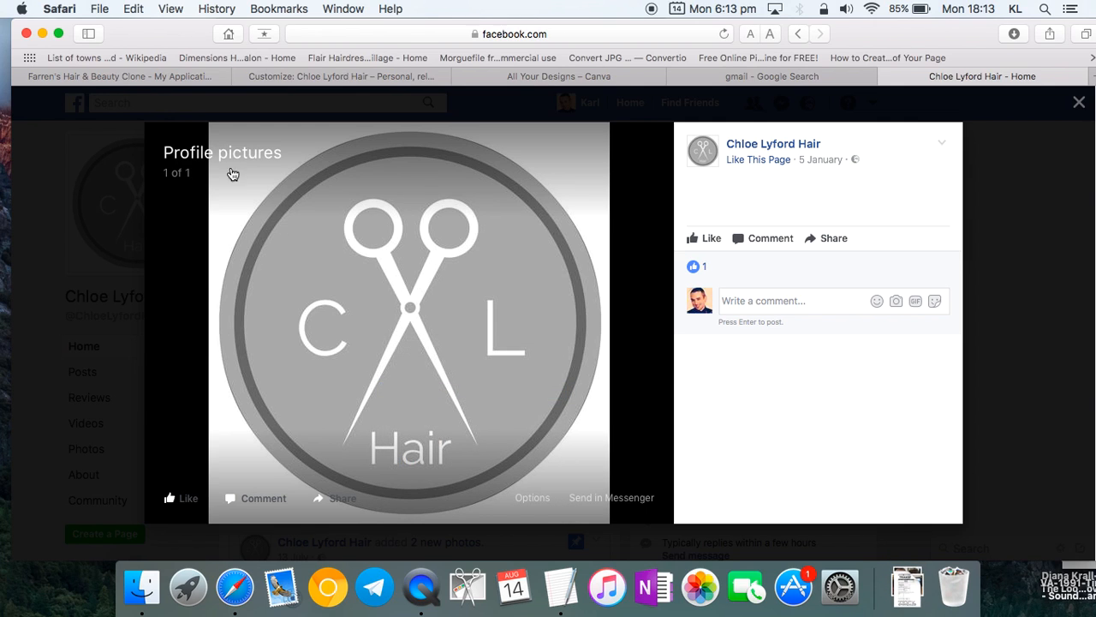
click(121, 78)
click(306, 77)
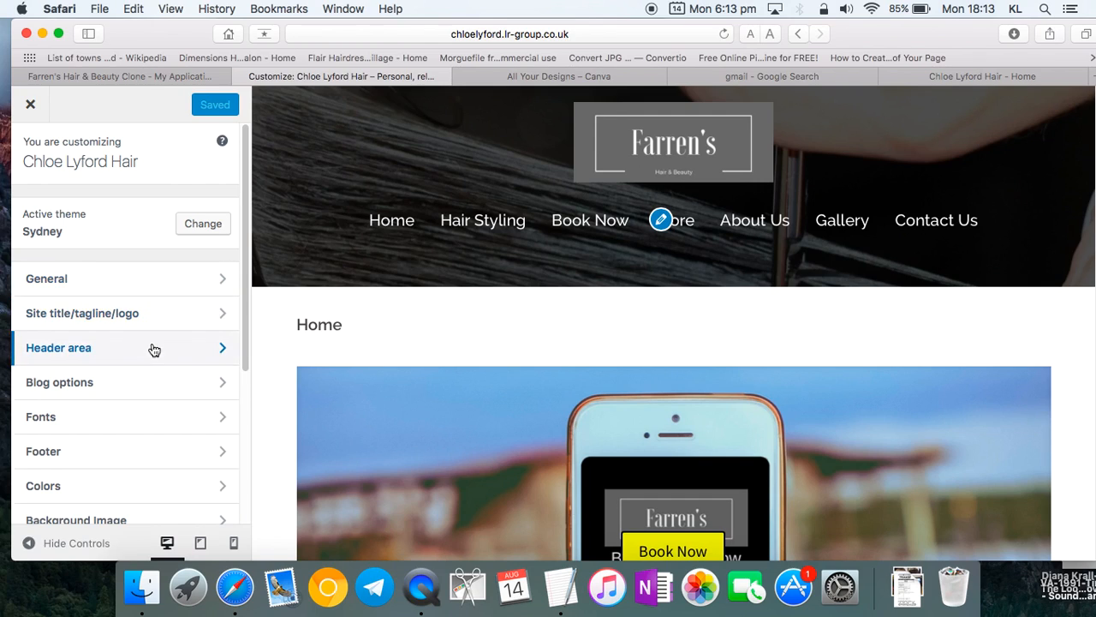
- Open the Site title, tagline and logo settings and start replacing the logo with a new upload
click(155, 284)
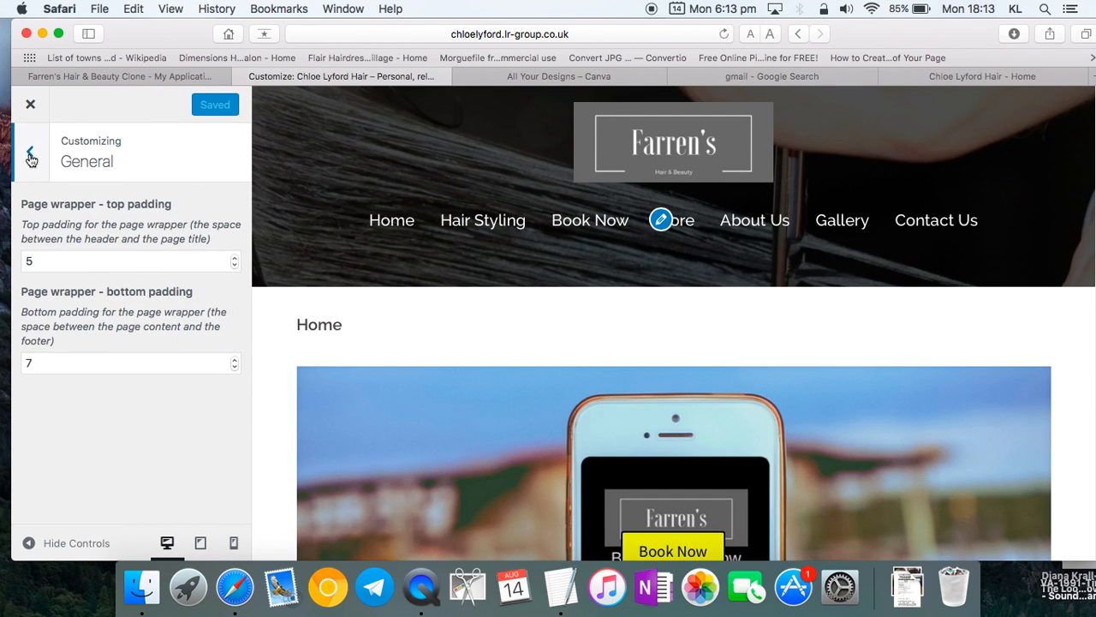
click(32, 155)
click(147, 324)
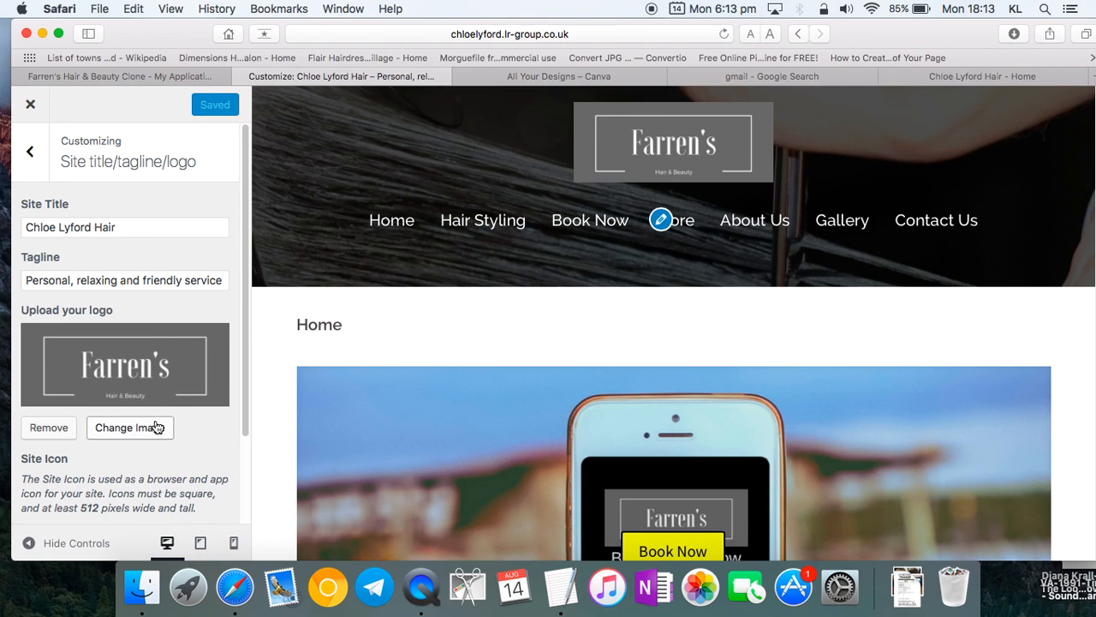
click(131, 427)
click(89, 165)
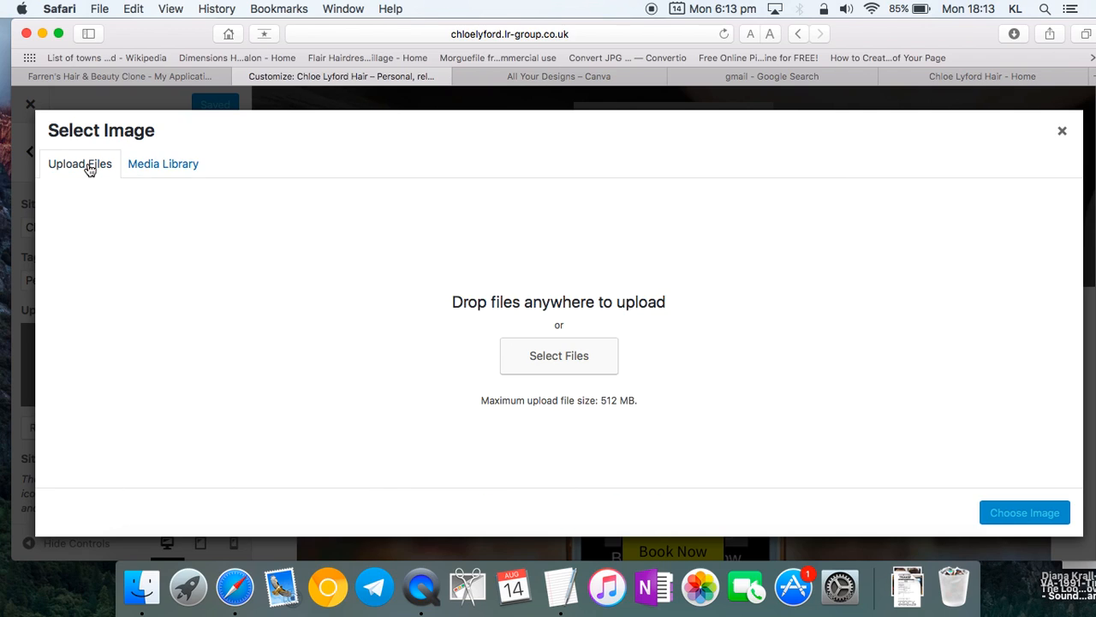
- Find the CL Hair logo in Finder's Downloads and drag it into the upload drop zone
click(907, 586)
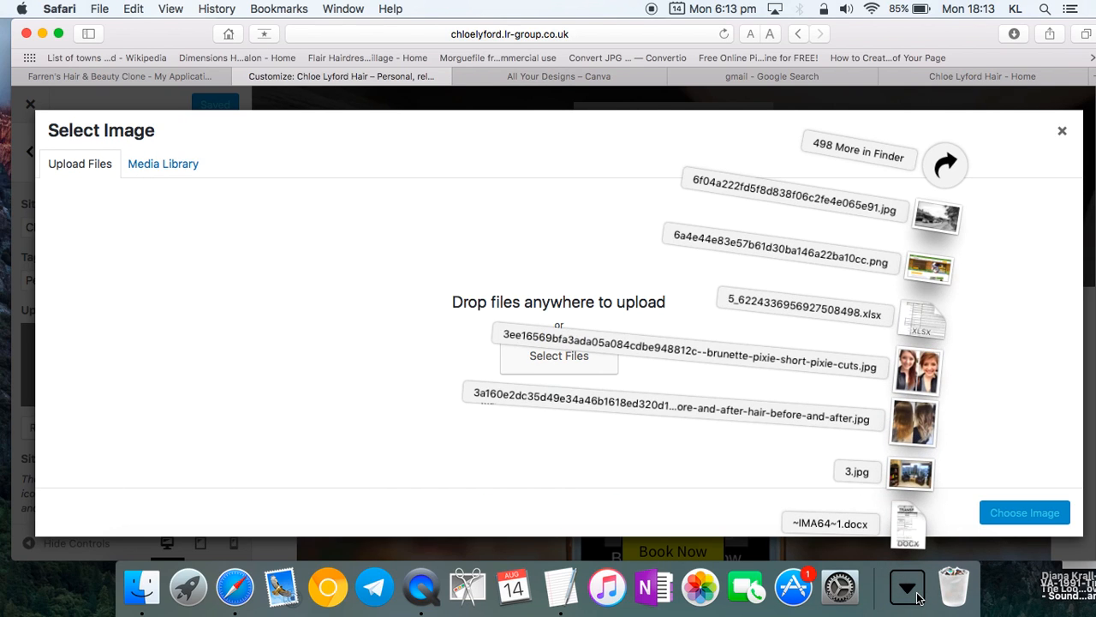
click(942, 157)
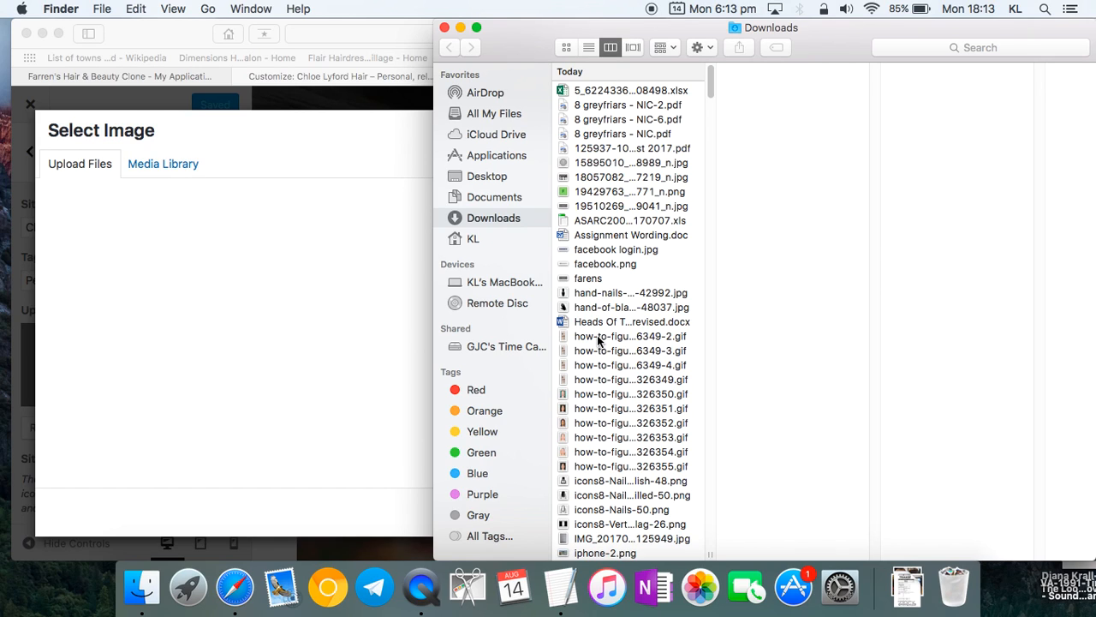
click(674, 48)
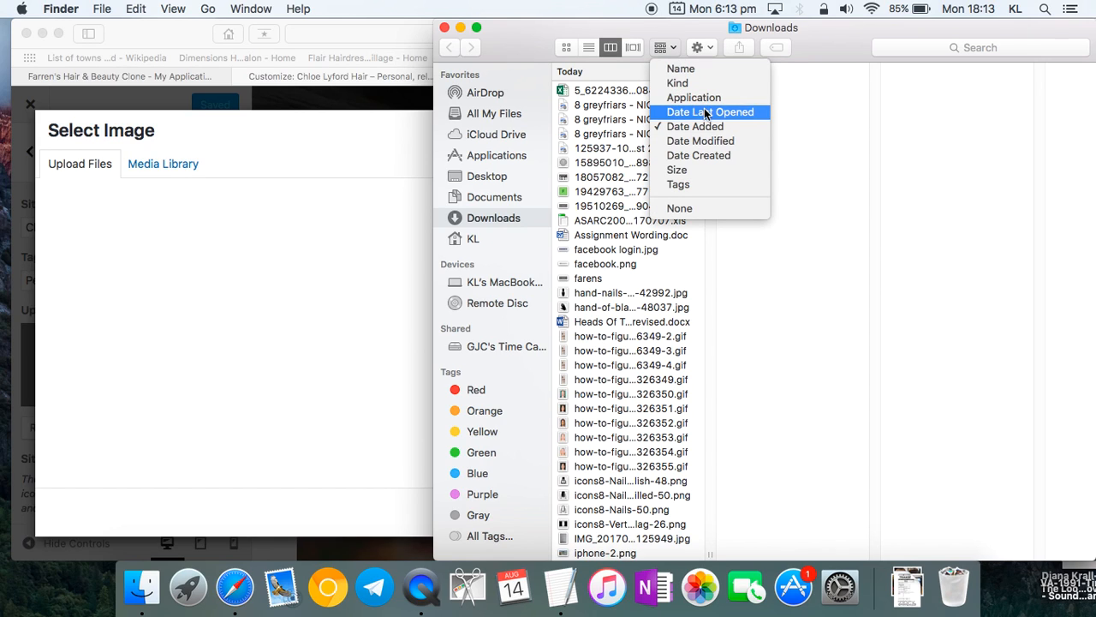
click(695, 126)
scroll(618, 218, down, 3)
scroll(615, 225, down, 5)
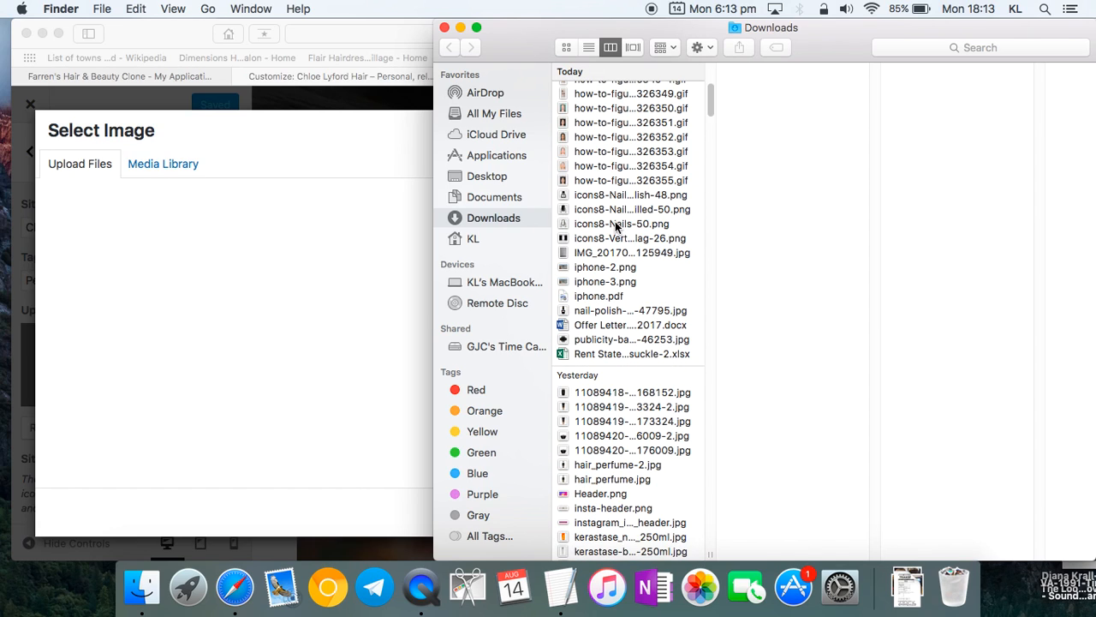
scroll(616, 227, up, 1)
click(620, 270)
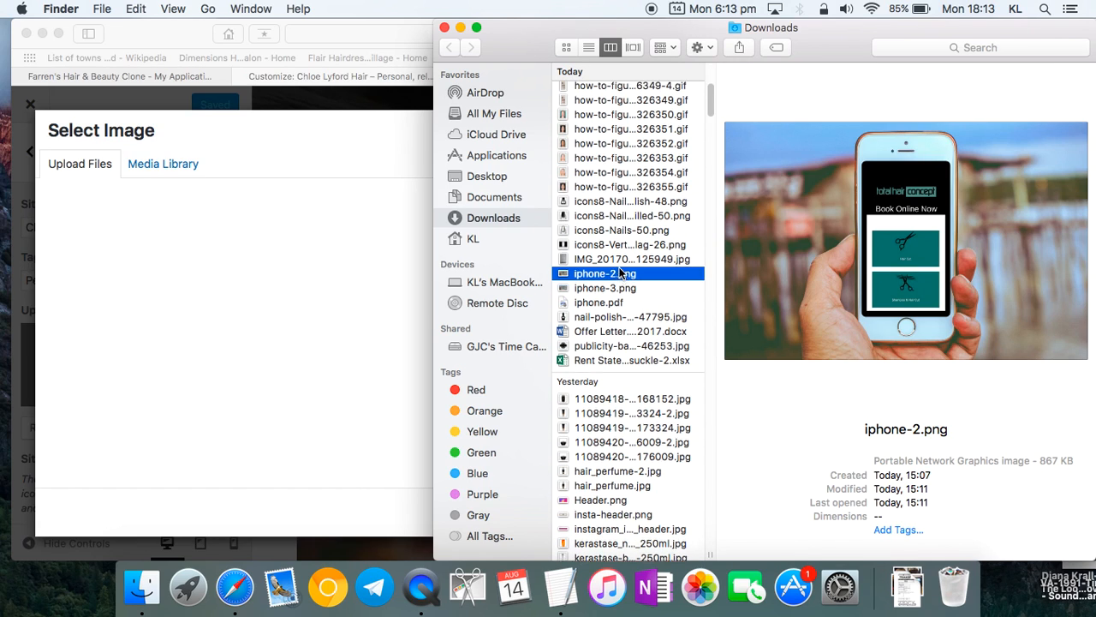
scroll(600, 172, up, 5)
click(606, 91)
drag(635, 96, 296, 252)
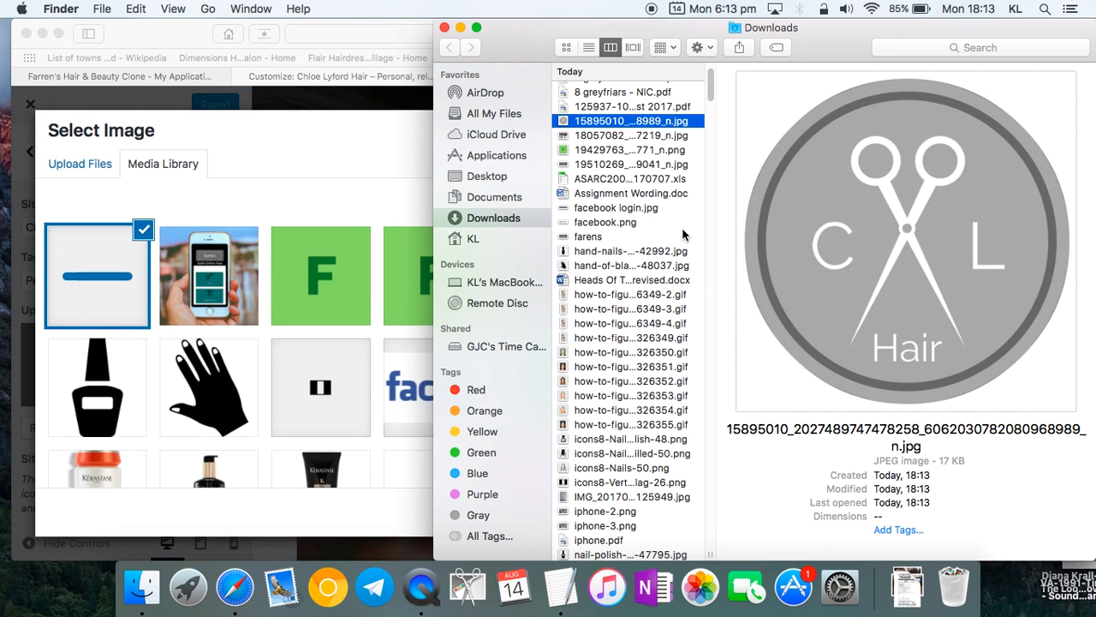
click(304, 149)
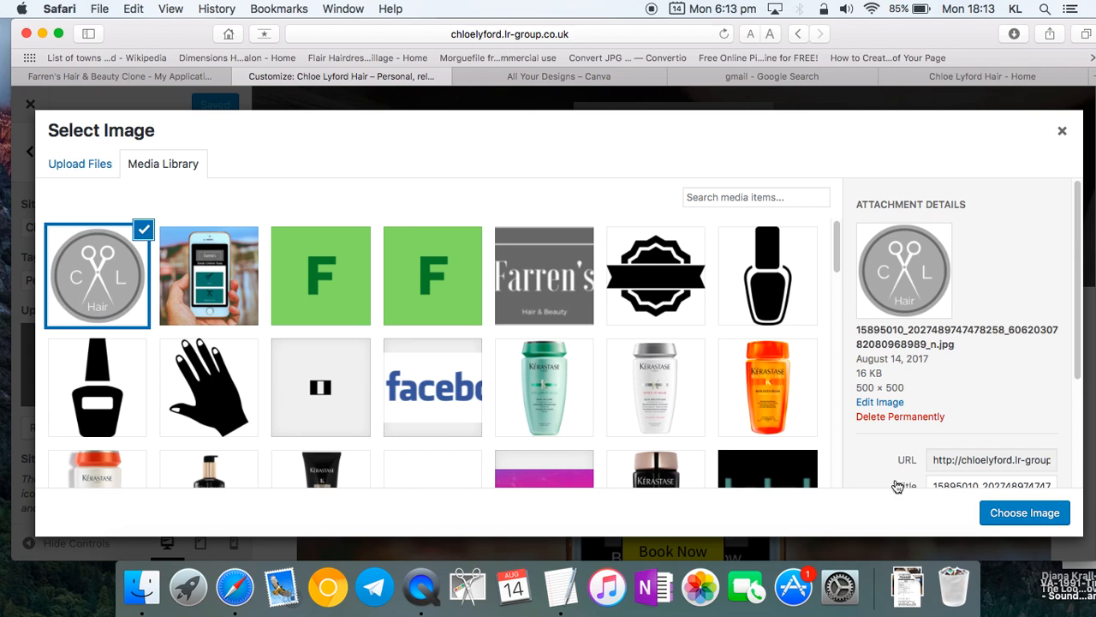
- Choose the scissors logo as site logo, select and crop it as site icon, then Save & Publish
click(1032, 512)
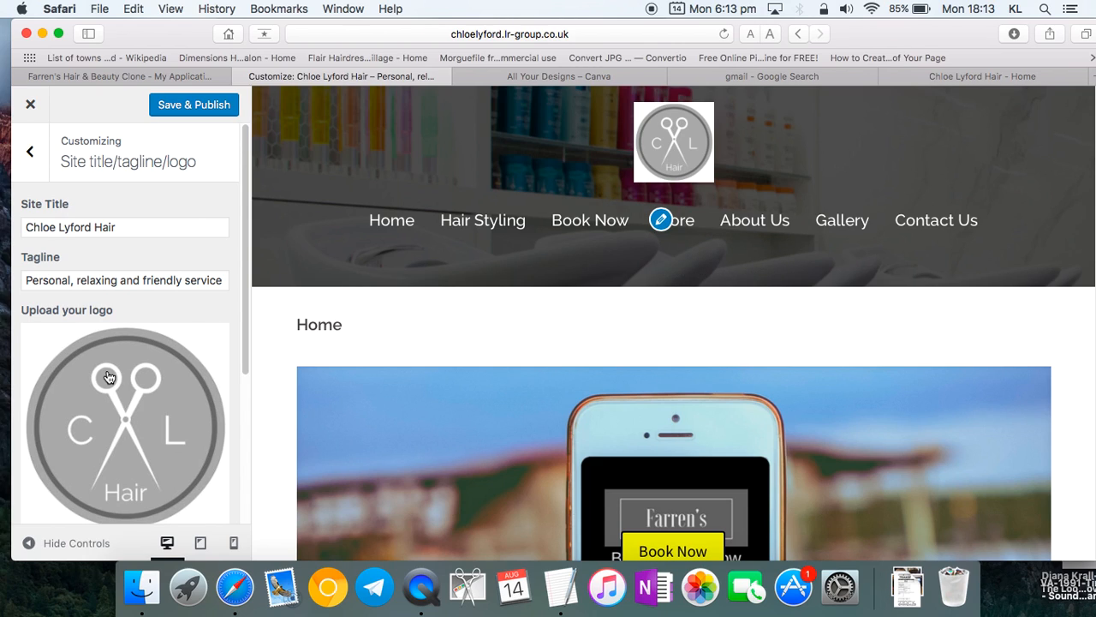
scroll(111, 377, down, 5)
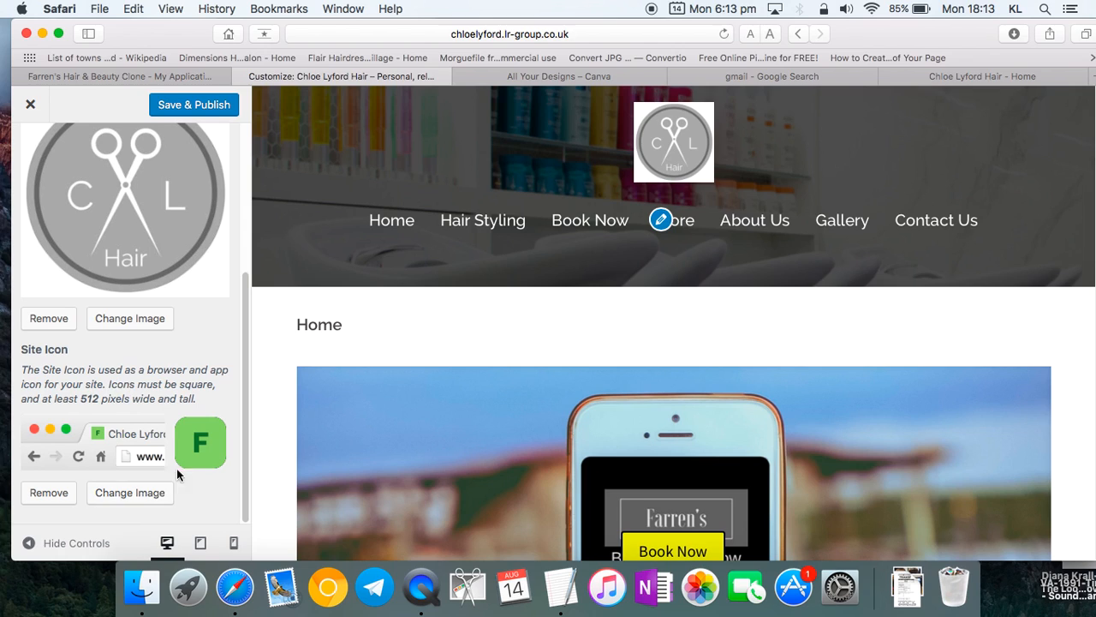
click(158, 500)
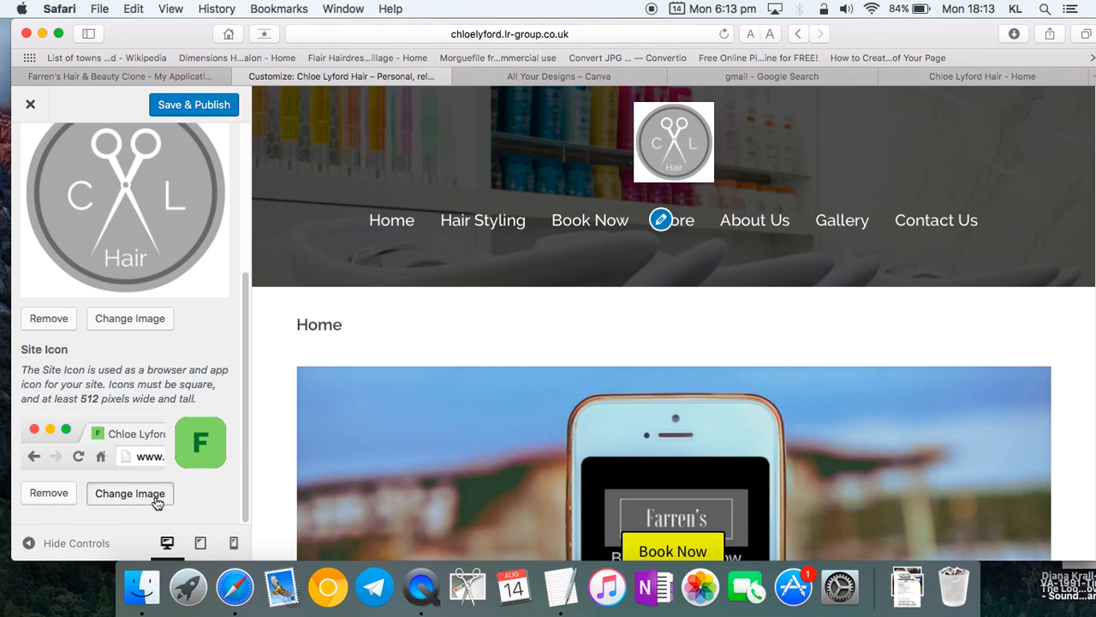
click(93, 309)
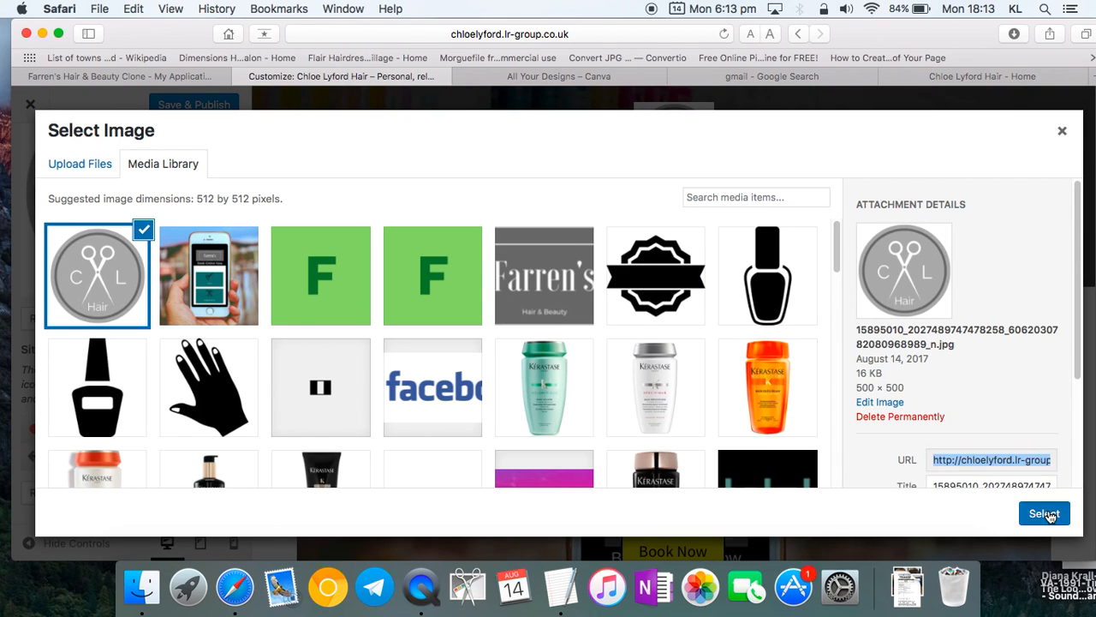
click(1038, 512)
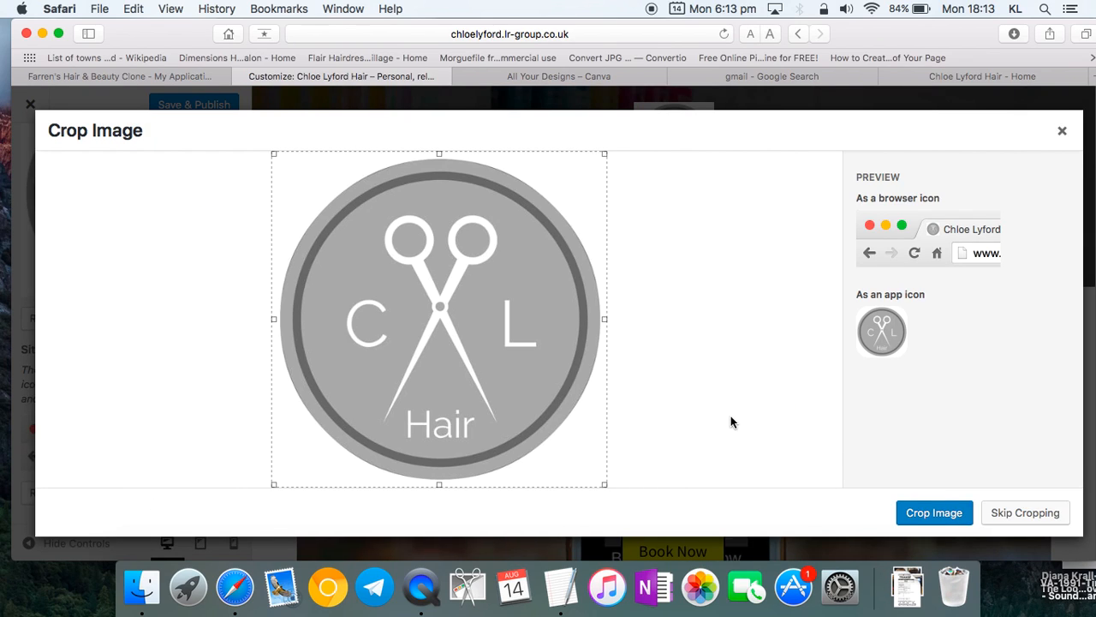
click(933, 518)
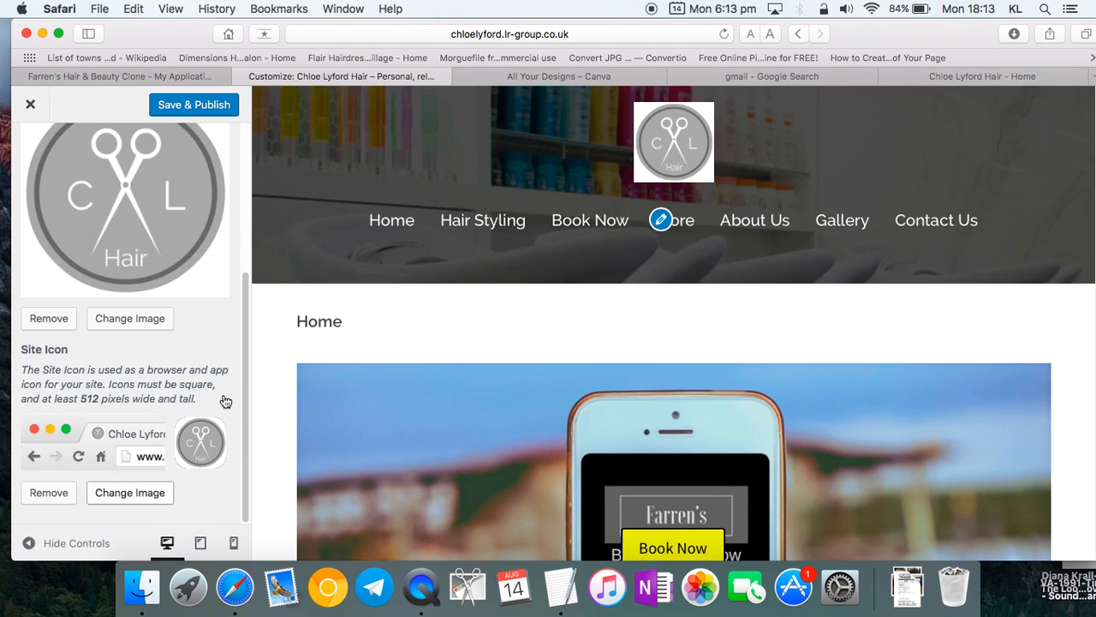
scroll(214, 343, up, 5)
click(186, 109)
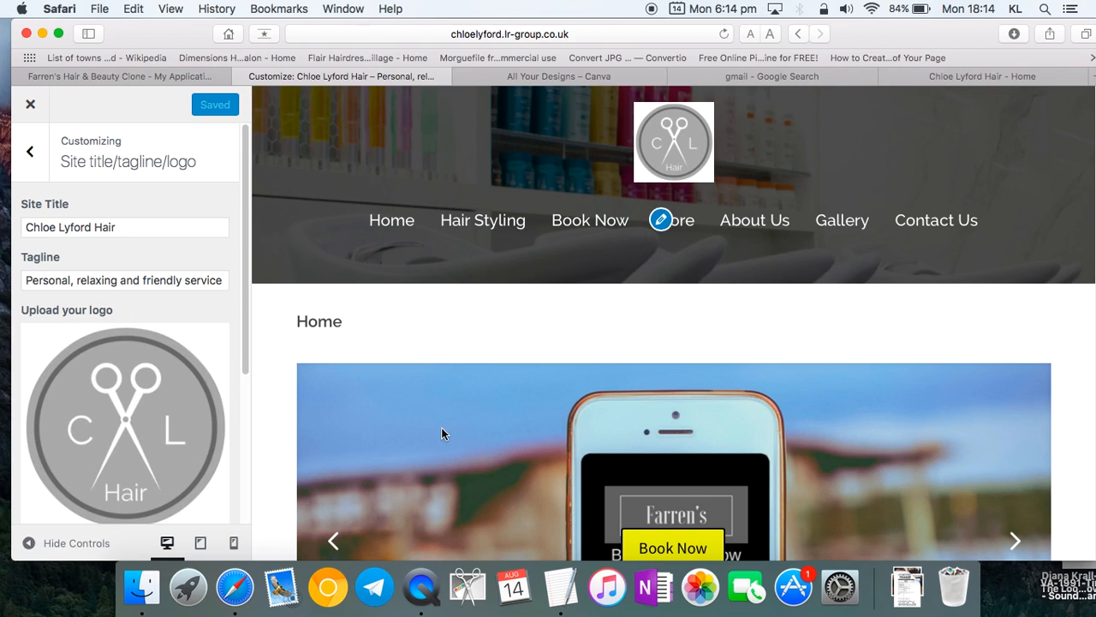
- Open Widgets > Footer 1 and expand the Social Profiles widget
click(29, 154)
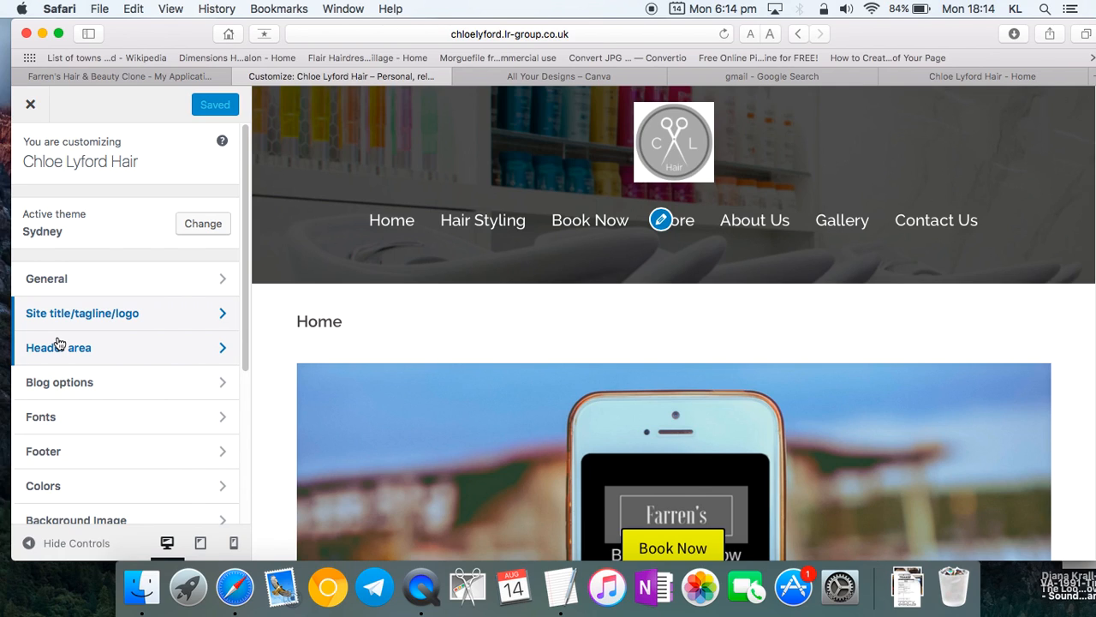
scroll(25, 460, down, 5)
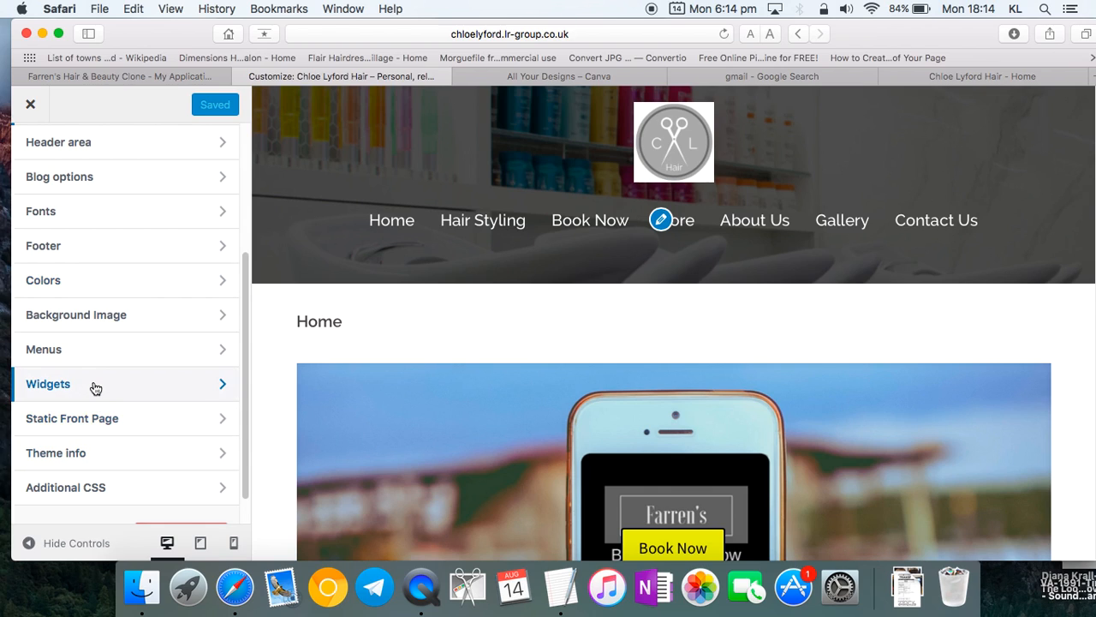
click(96, 386)
click(128, 320)
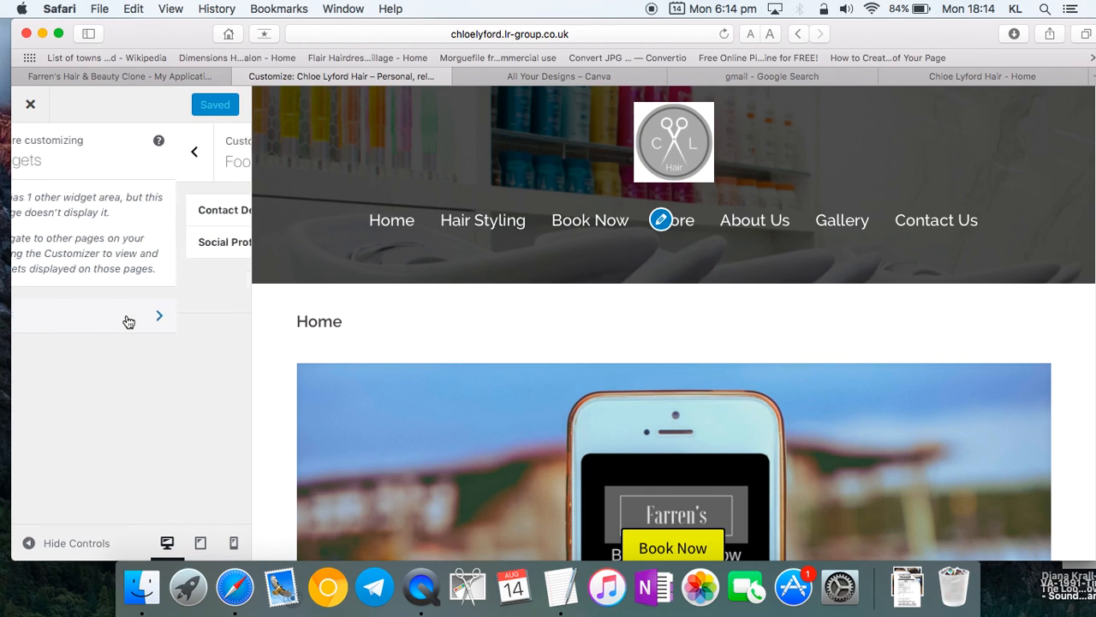
click(188, 241)
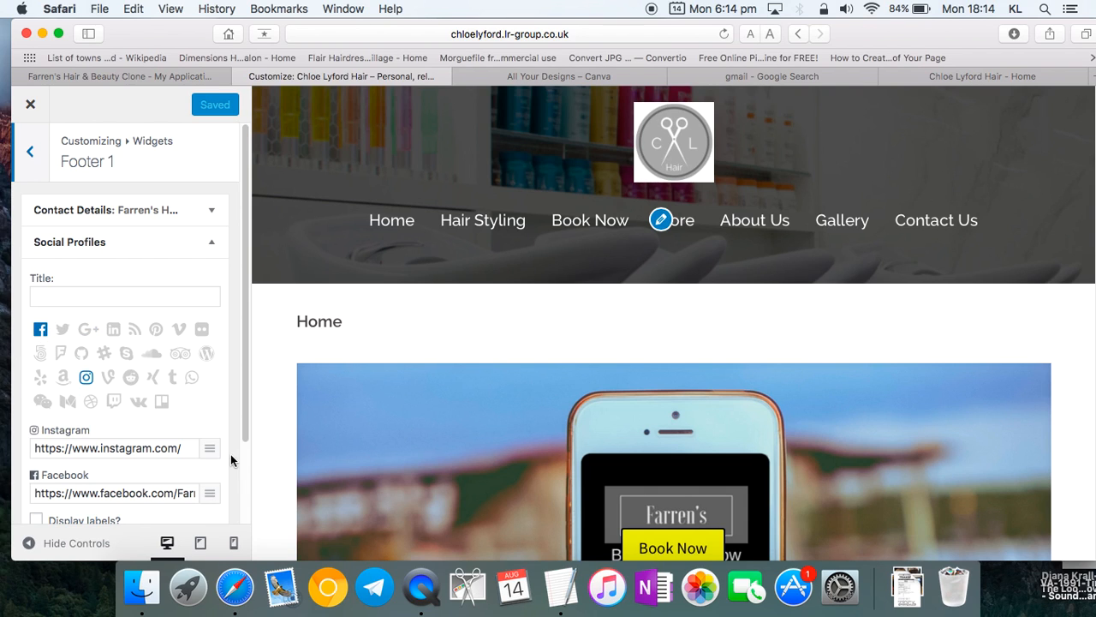
click(983, 77)
click(559, 31)
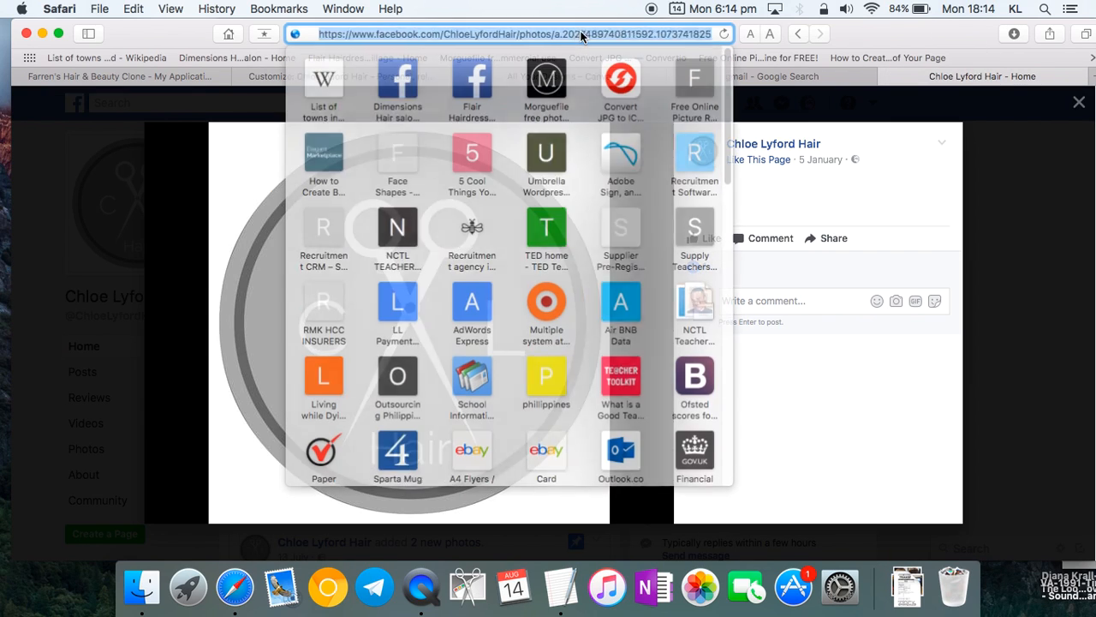
drag(182, 48, 205, 191)
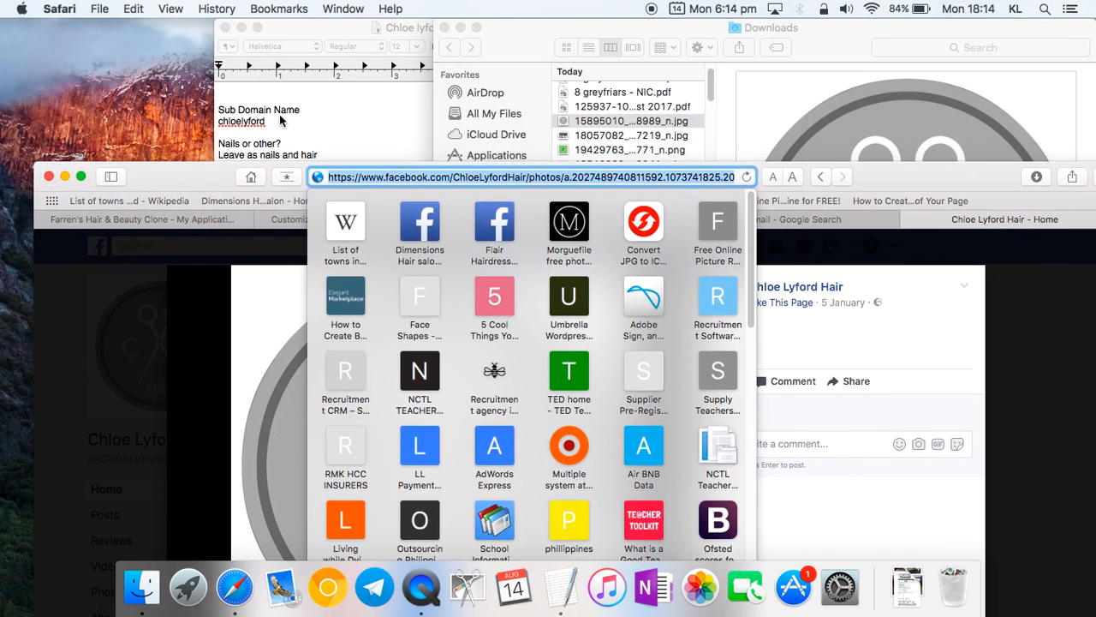
click(277, 117)
click(374, 320)
drag(415, 313, 337, 315)
key(super+c)
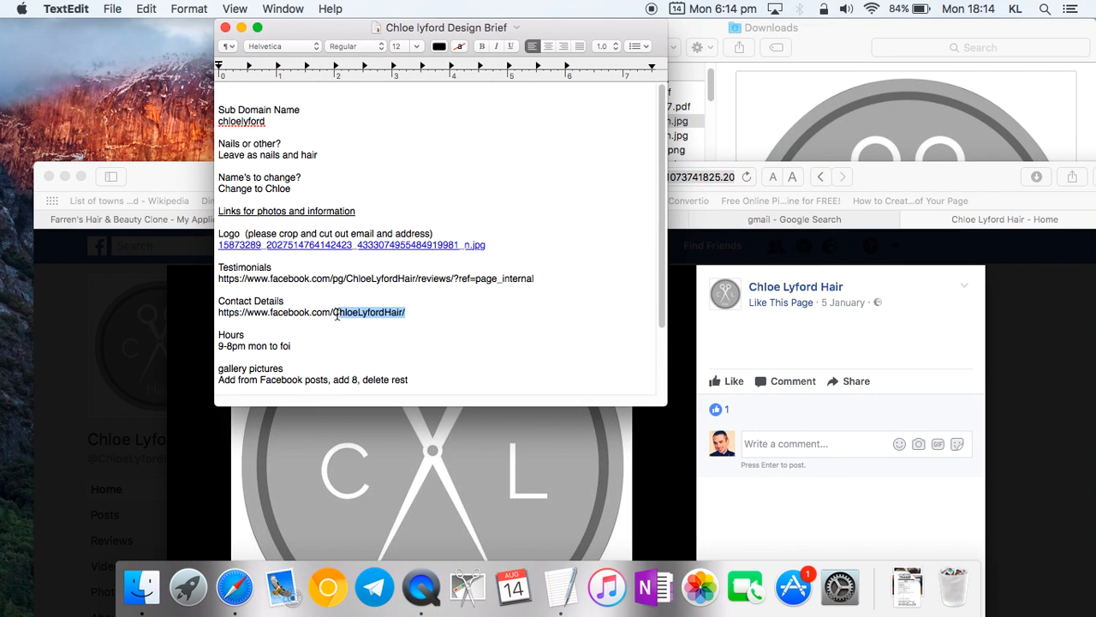
drag(181, 180, 154, 4)
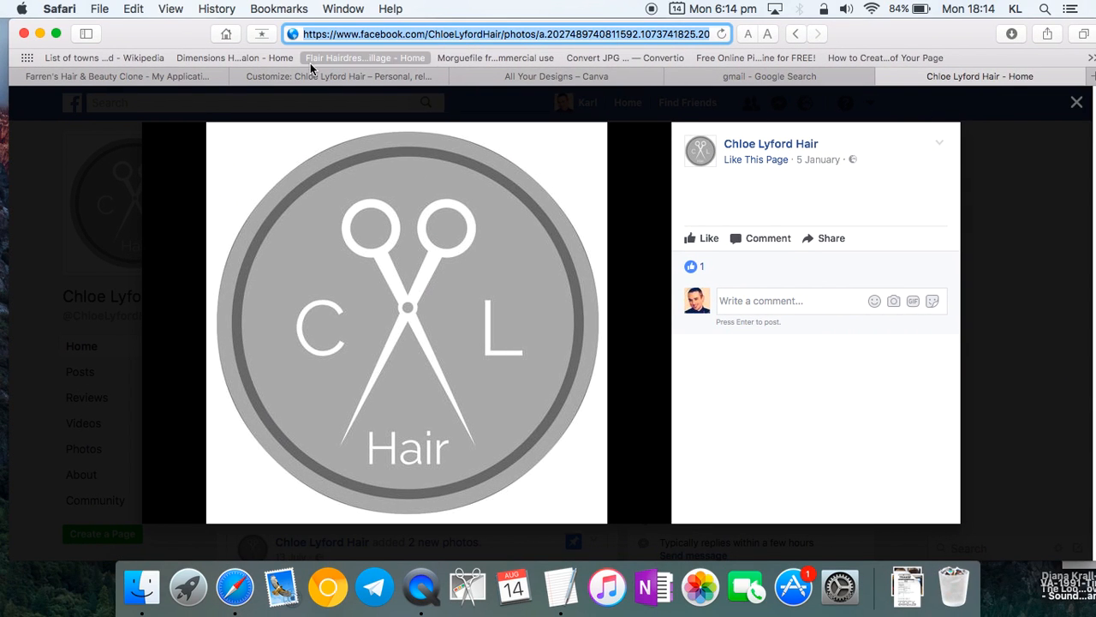
click(347, 78)
scroll(118, 514, down, 5)
drag(129, 442, 211, 439)
click(149, 443)
drag(79, 442, 167, 453)
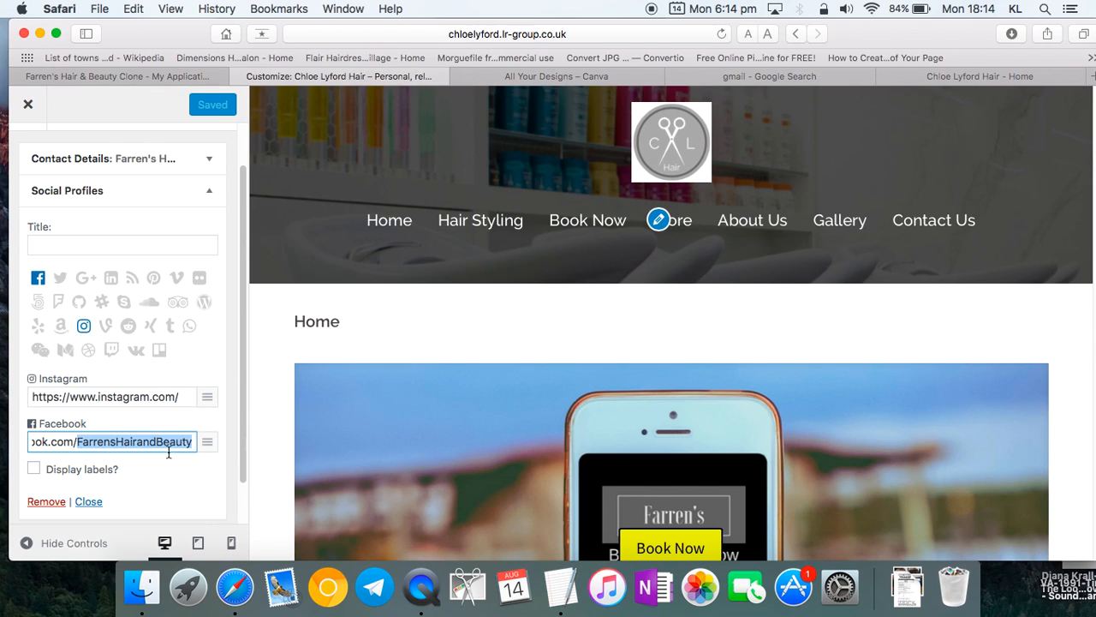
key(super+v)
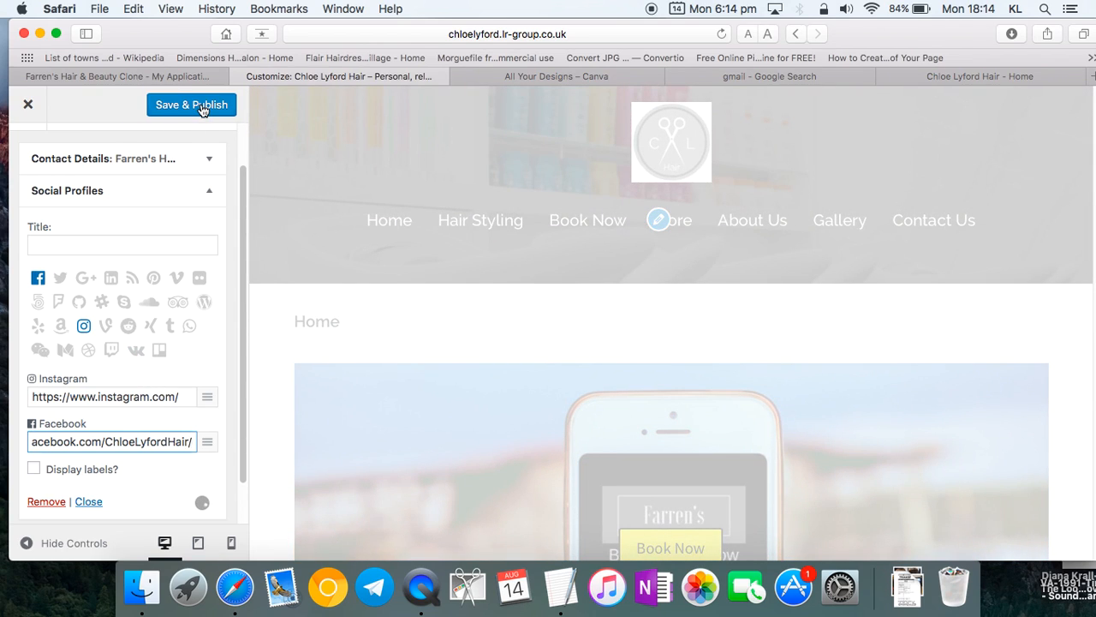
click(201, 105)
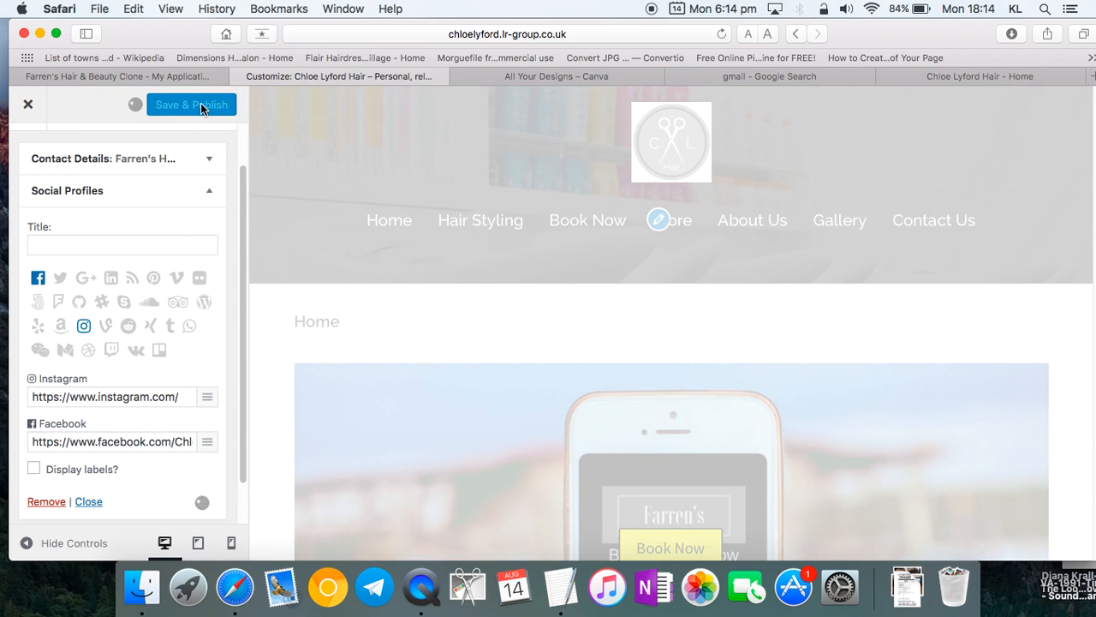
scroll(63, 449, down, 1)
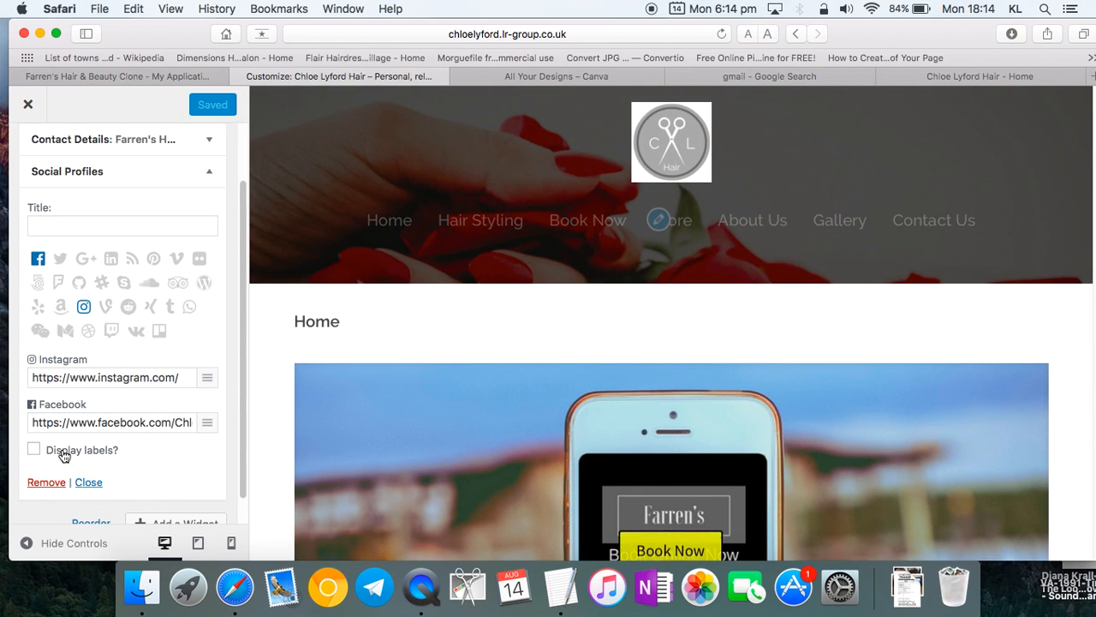
scroll(37, 453, up, 4)
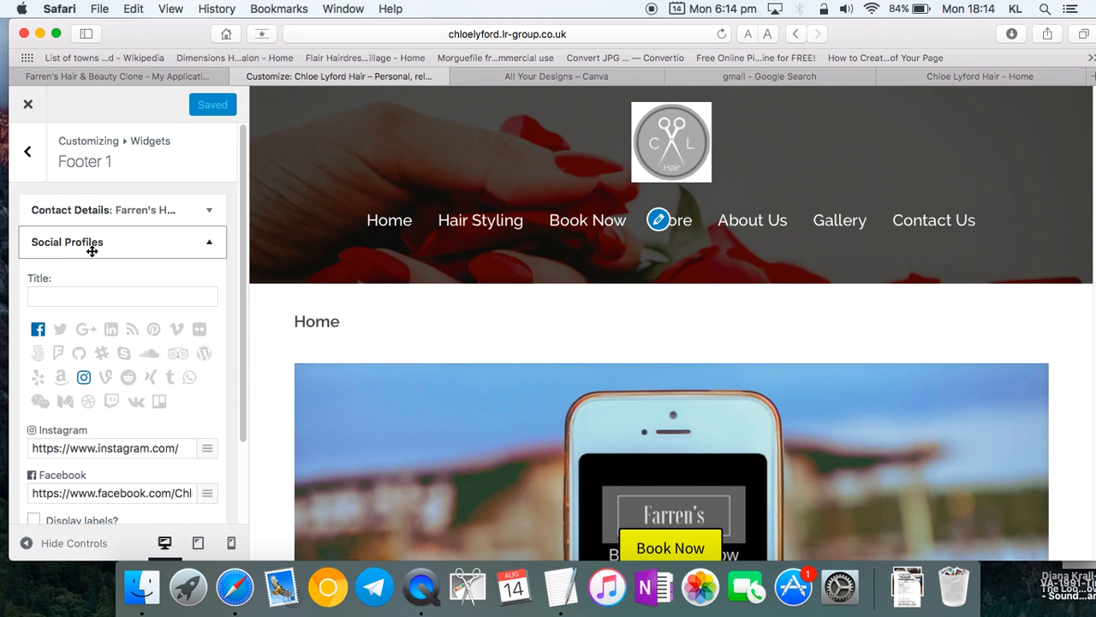
click(209, 214)
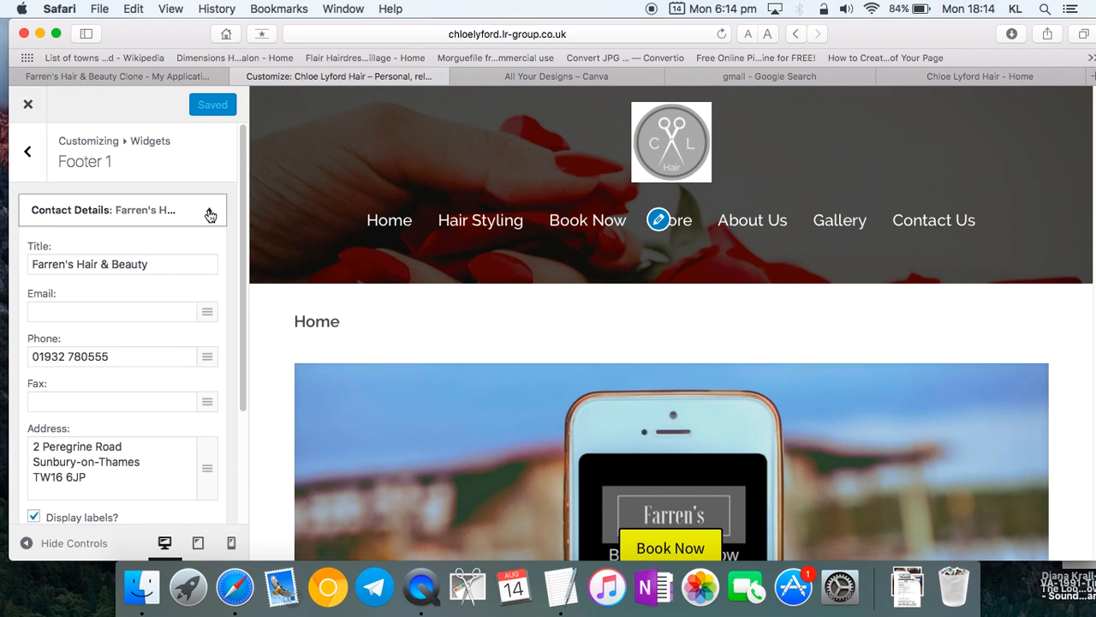
drag(181, 265, 2, 273)
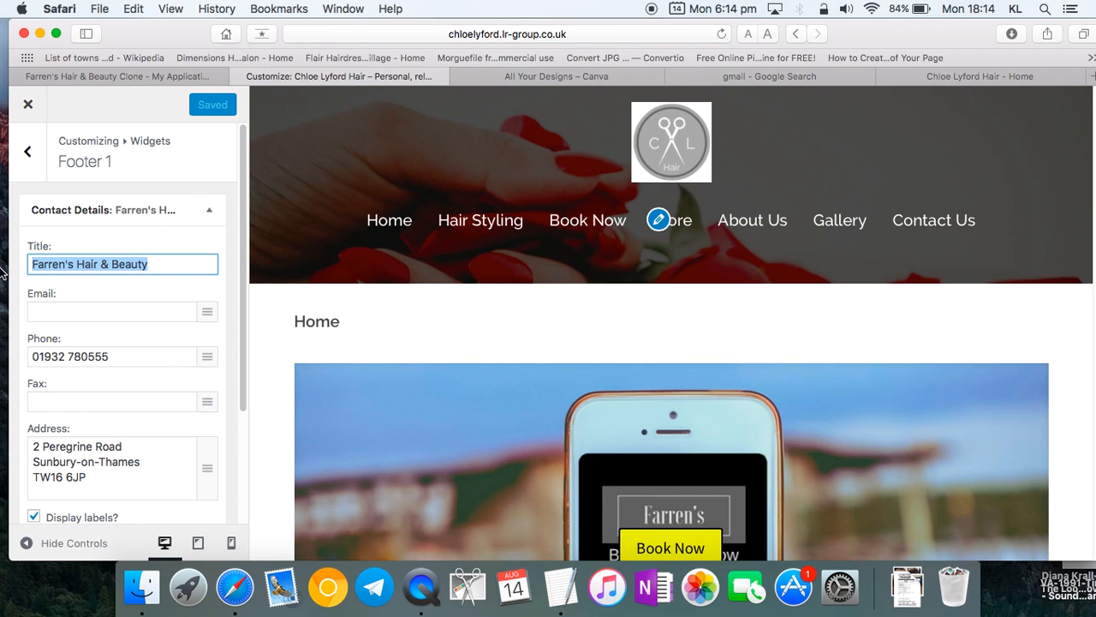
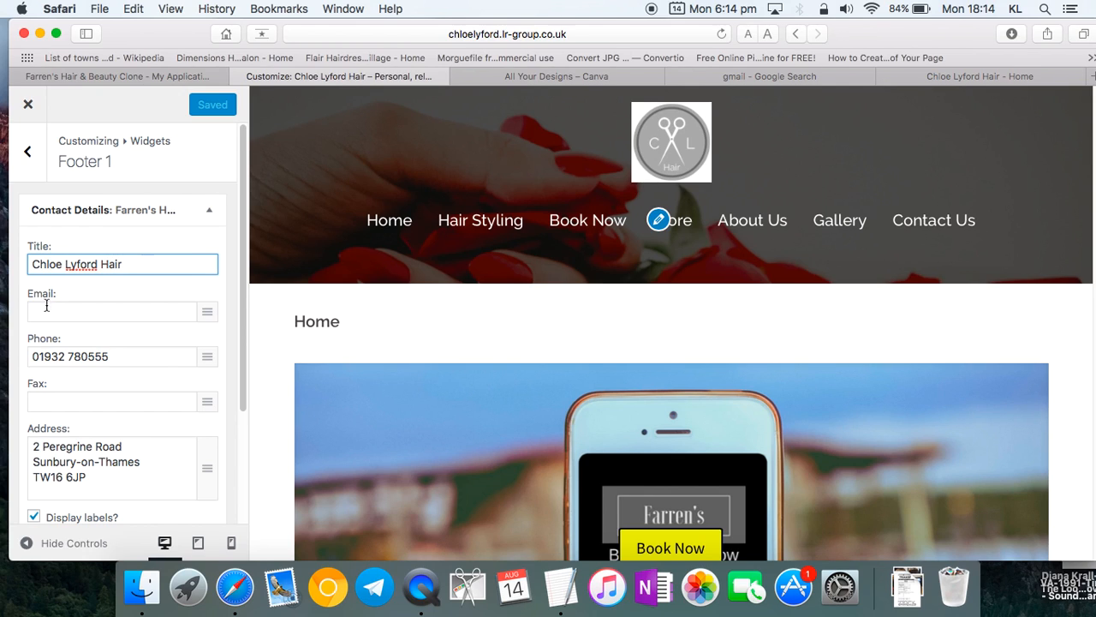
- Copy the salon's phone number from Facebook into the Contact Details Phone field
click(983, 76)
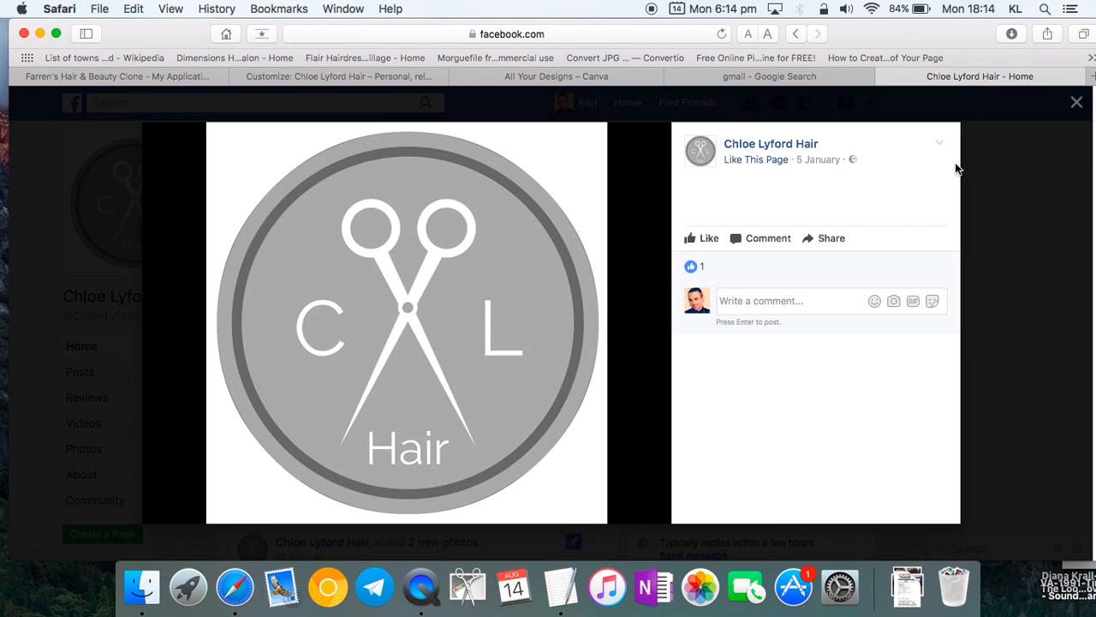
click(1075, 103)
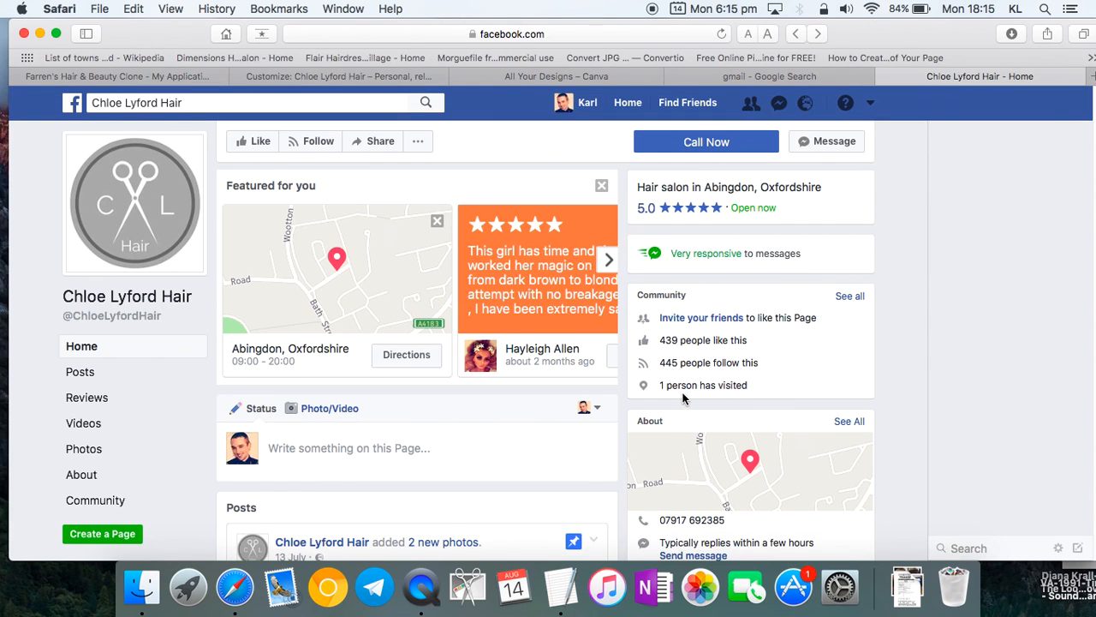
scroll(682, 399, down, 1)
drag(702, 459, 657, 460)
key(super+c)
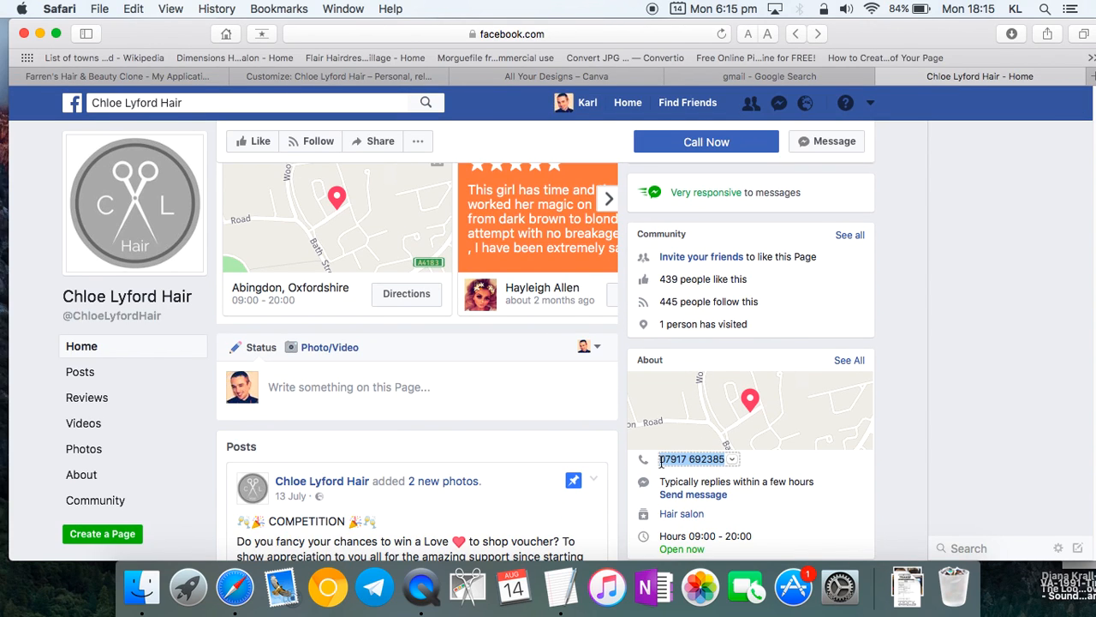
click(338, 75)
drag(118, 356, 2, 364)
key(super+v)
- Go back to the salon's Facebook page and view its location map
scroll(128, 343, down, 2)
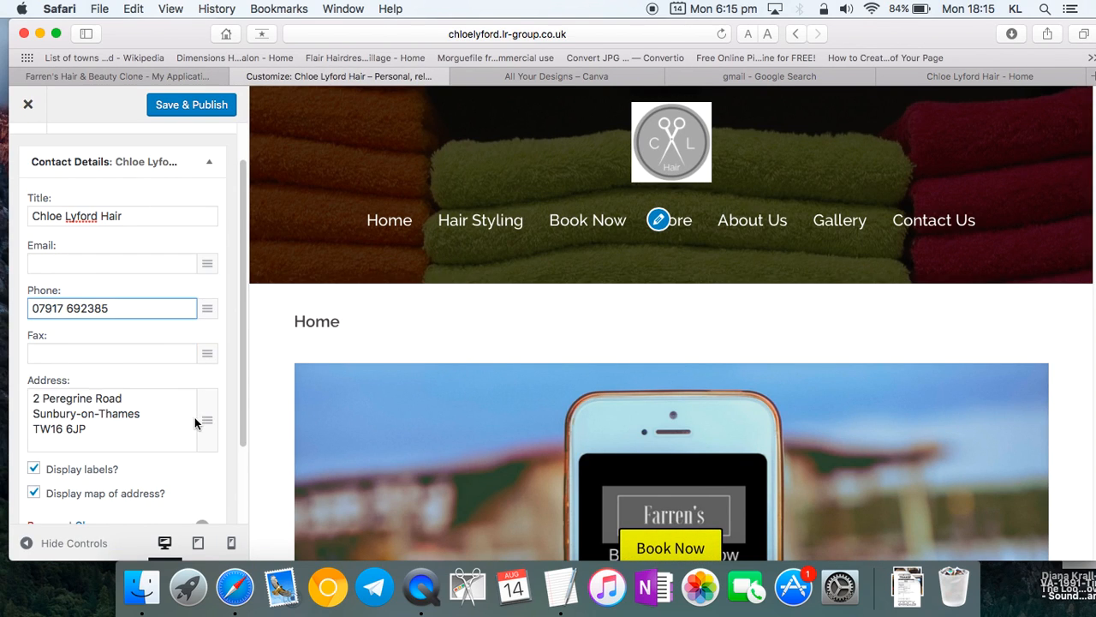
click(938, 77)
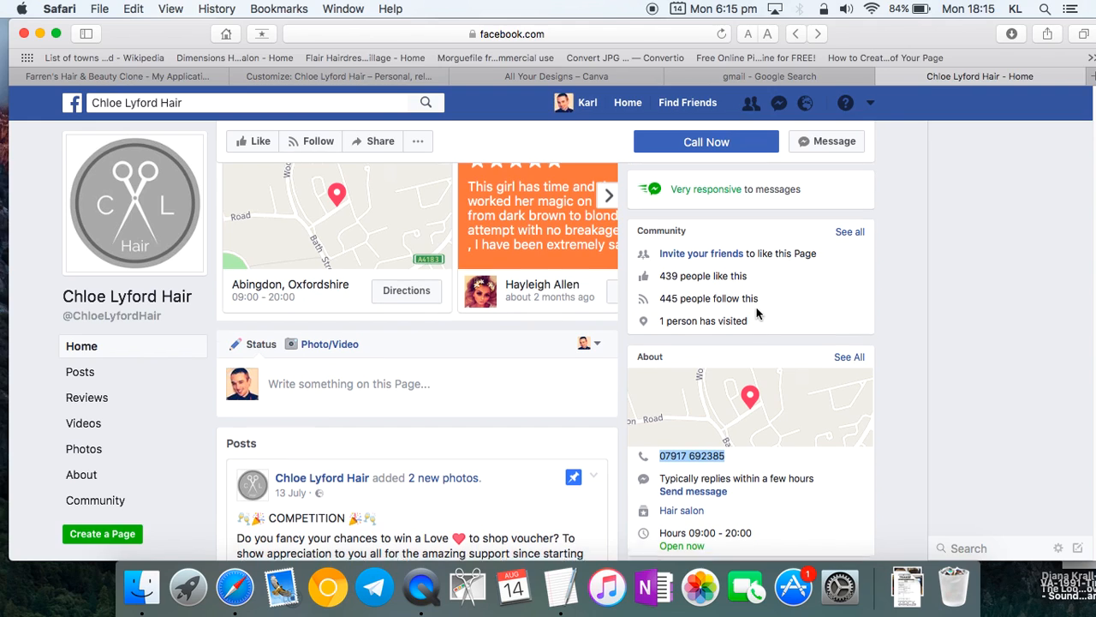
scroll(757, 314, down, 2)
drag(704, 411, 749, 354)
click(748, 361)
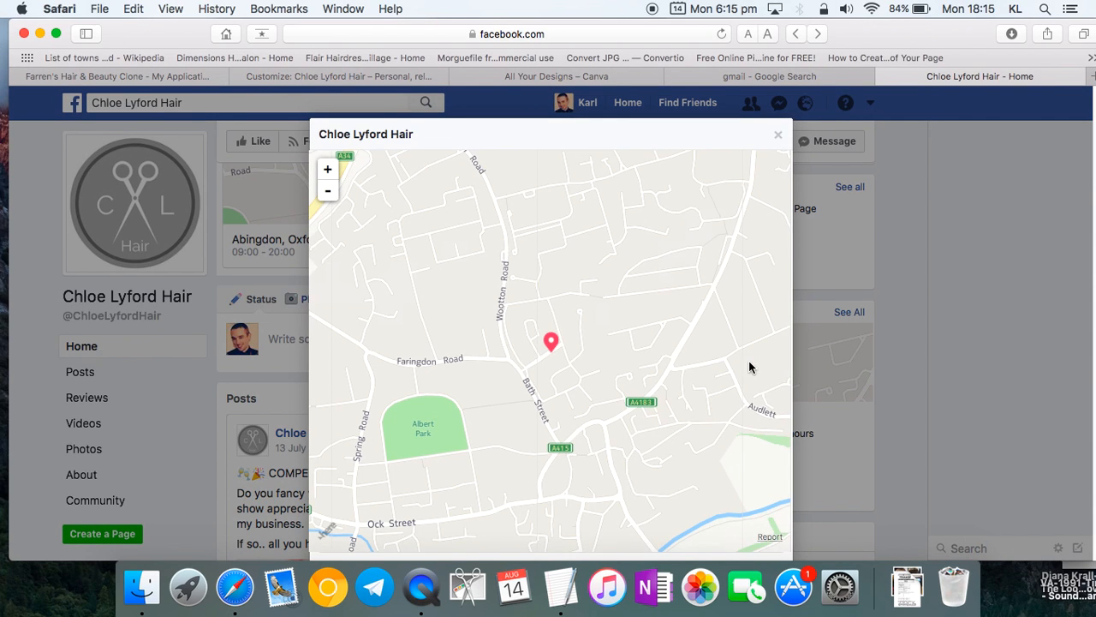
double_click(547, 361)
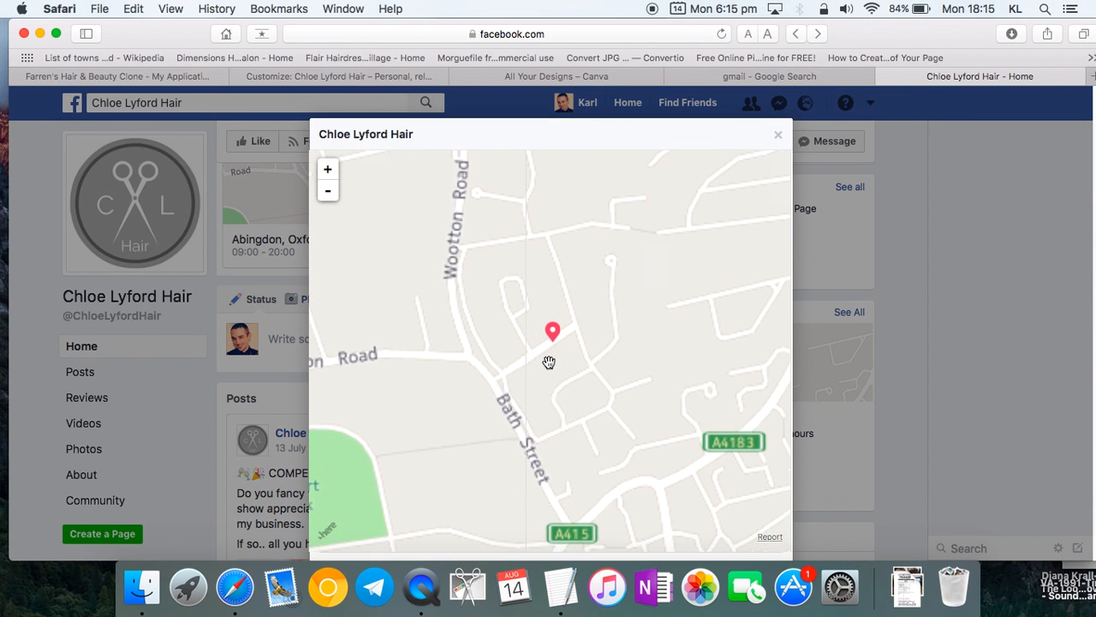
scroll(549, 363, down, 2)
scroll(550, 366, up, 5)
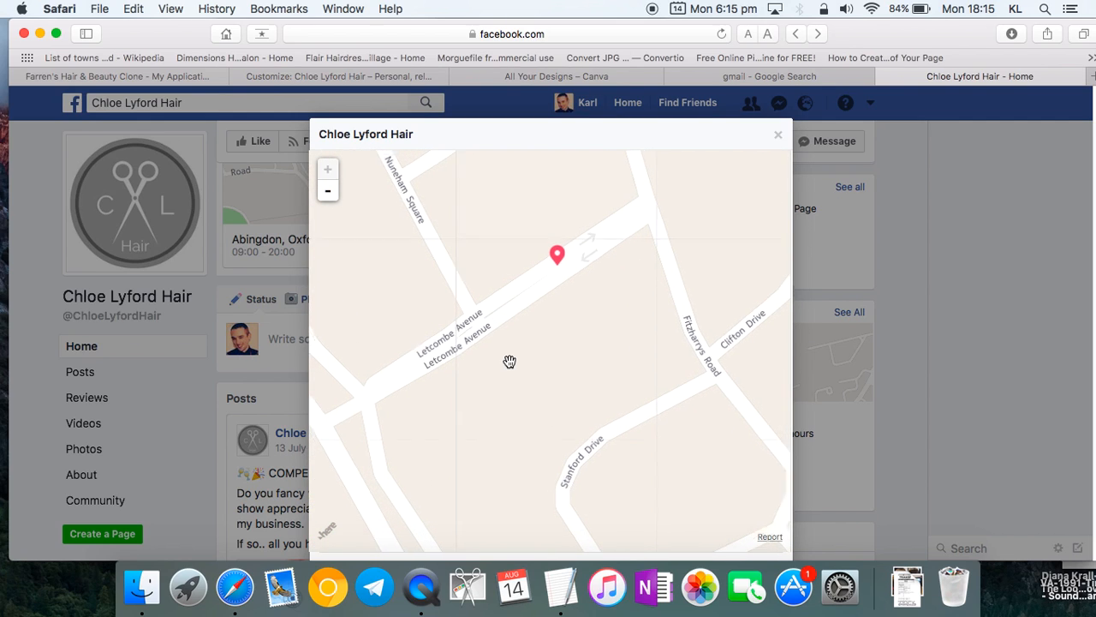
scroll(509, 362, down, 3)
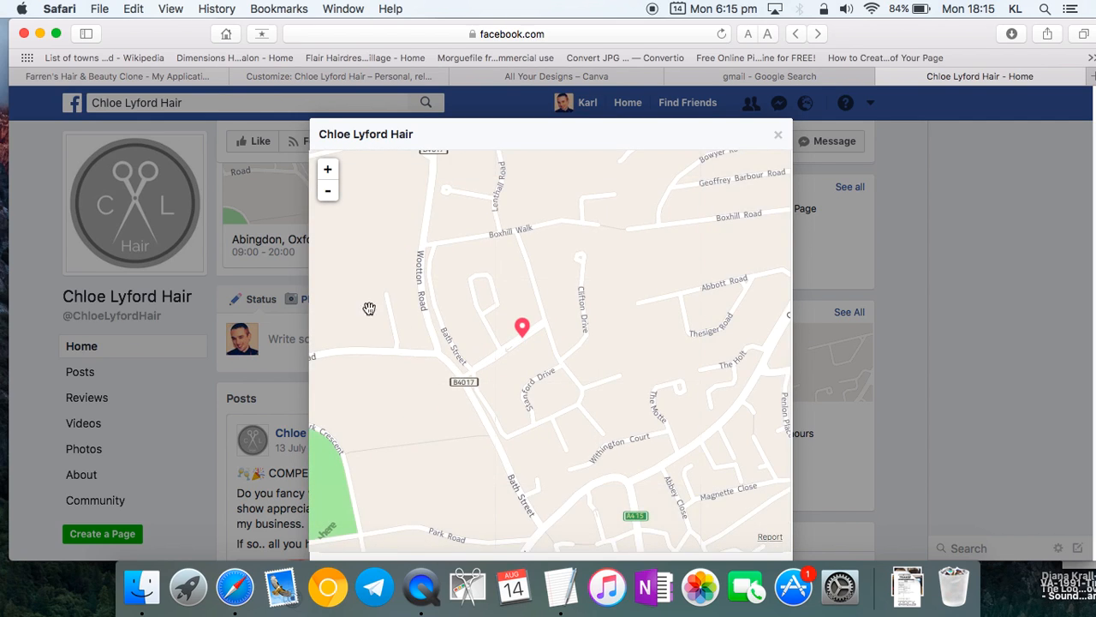
click(32, 291)
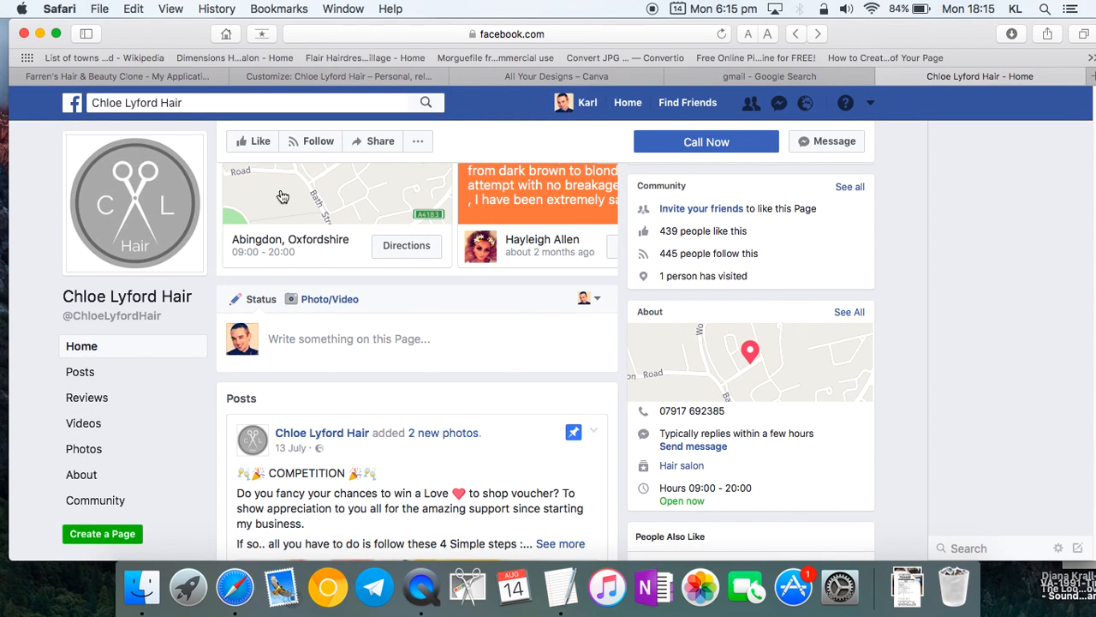
- Replace the old three-line address with the salon's street, Abingdon and Oxfordshire
click(308, 75)
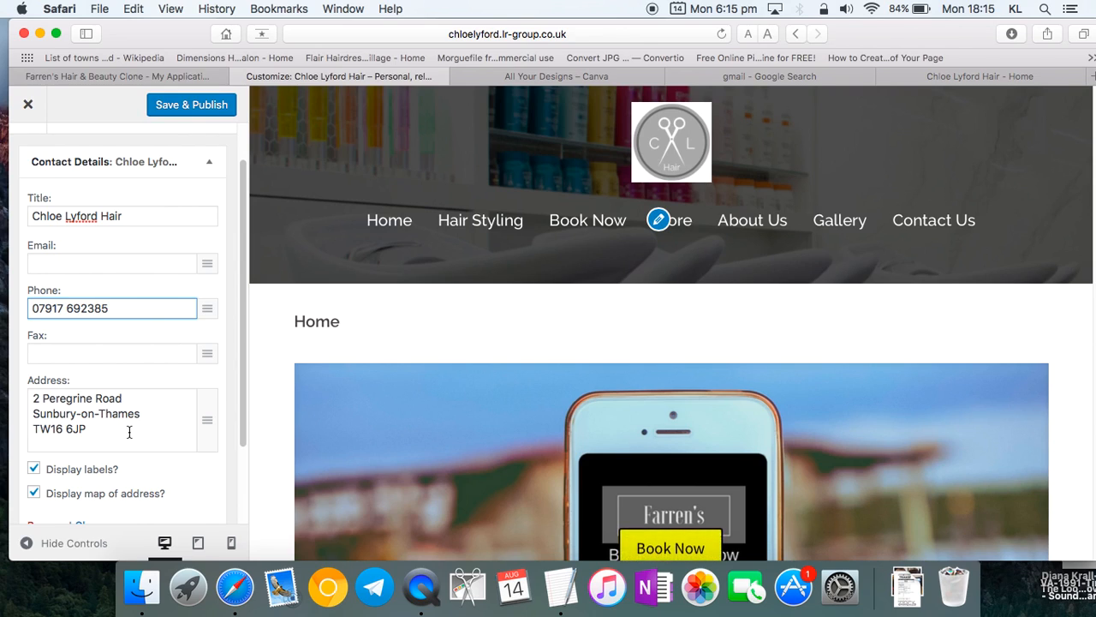
drag(133, 430, 25, 396)
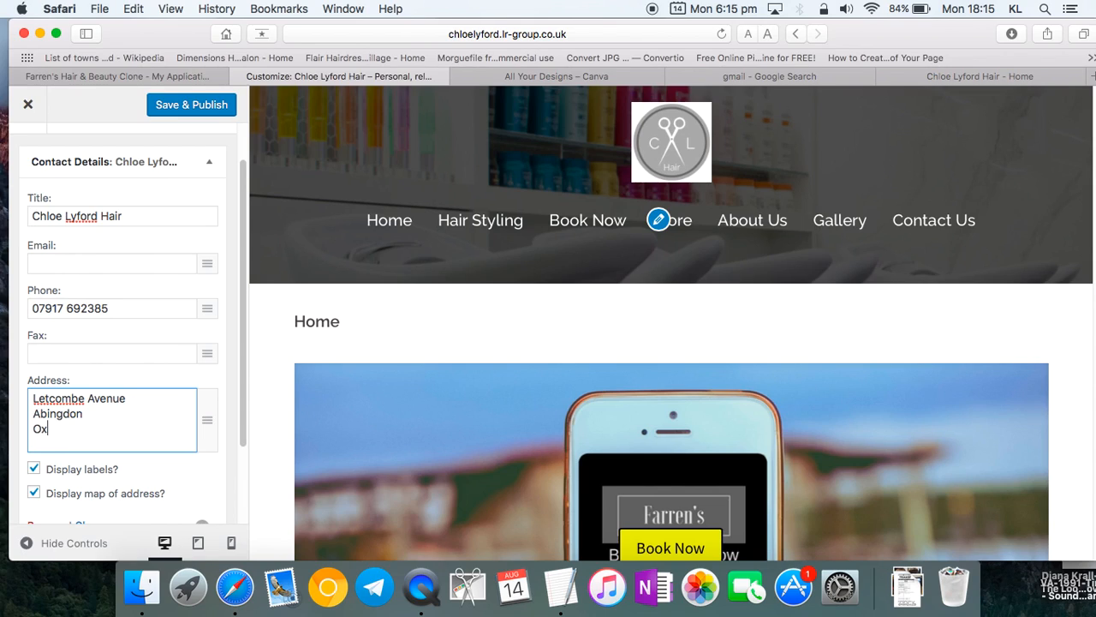
scroll(103, 438, down, 3)
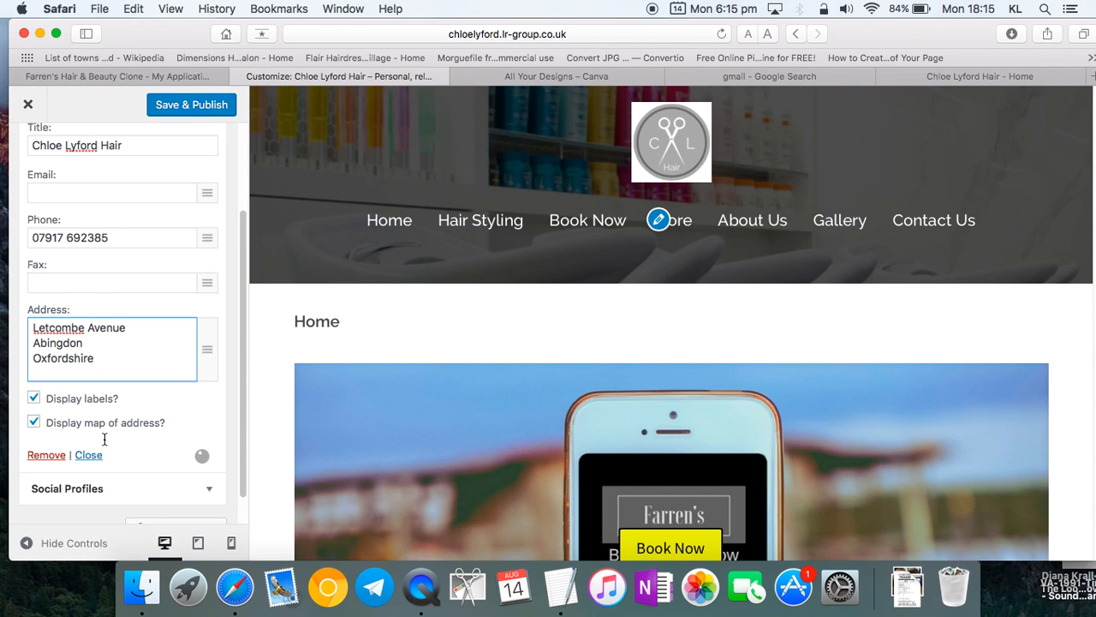
scroll(104, 437, up, 4)
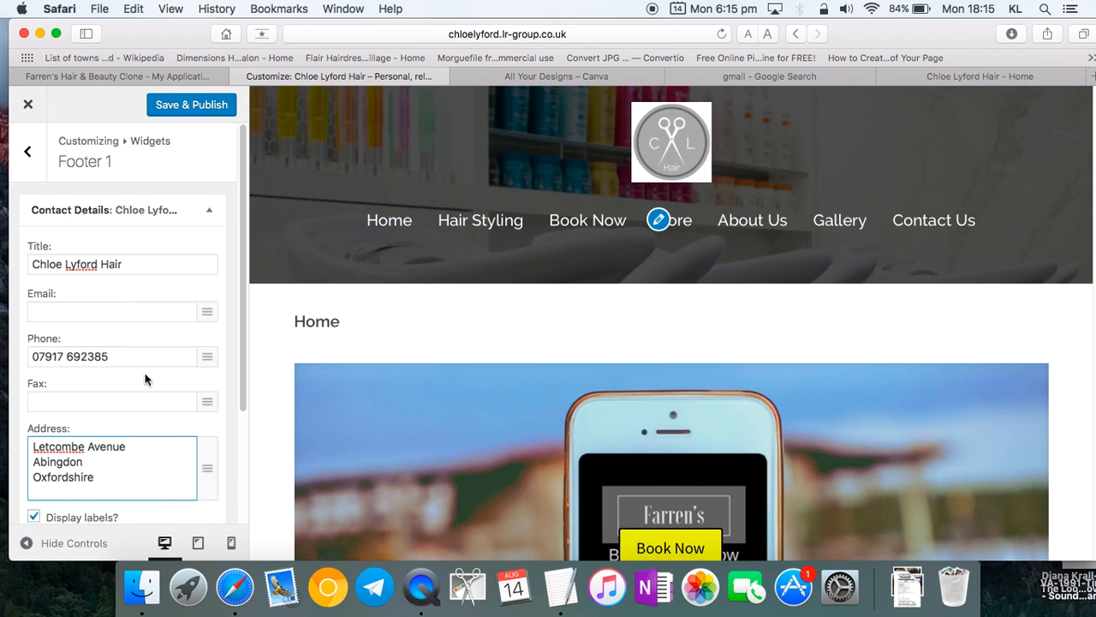
- Save & Publish the new address and scroll the preview to the footer map
click(185, 104)
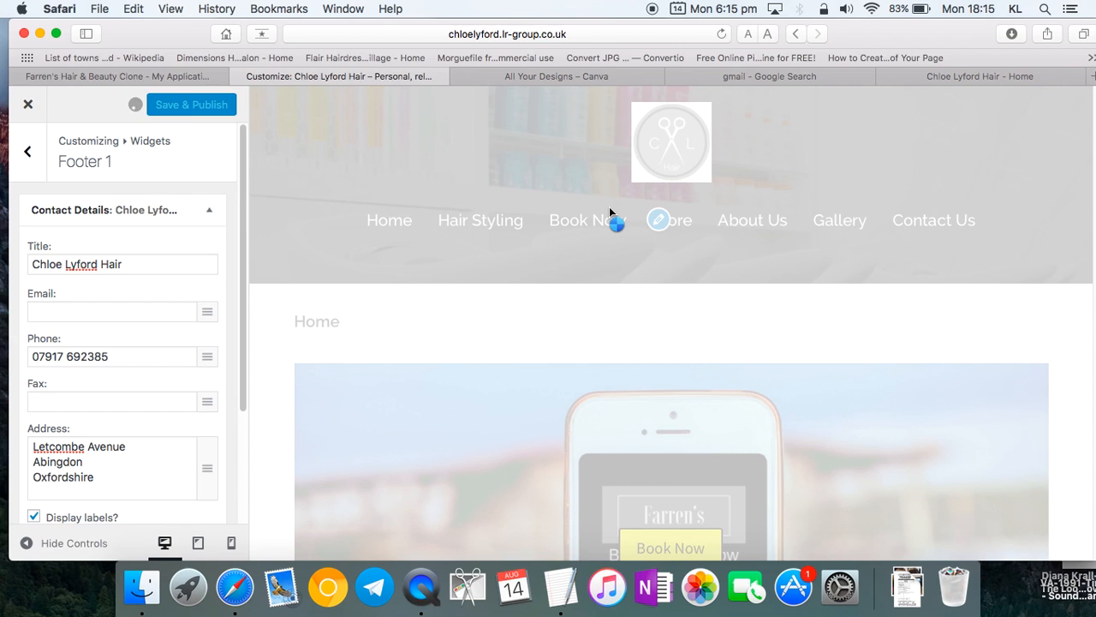
scroll(499, 353, down, 12)
scroll(500, 354, down, 15)
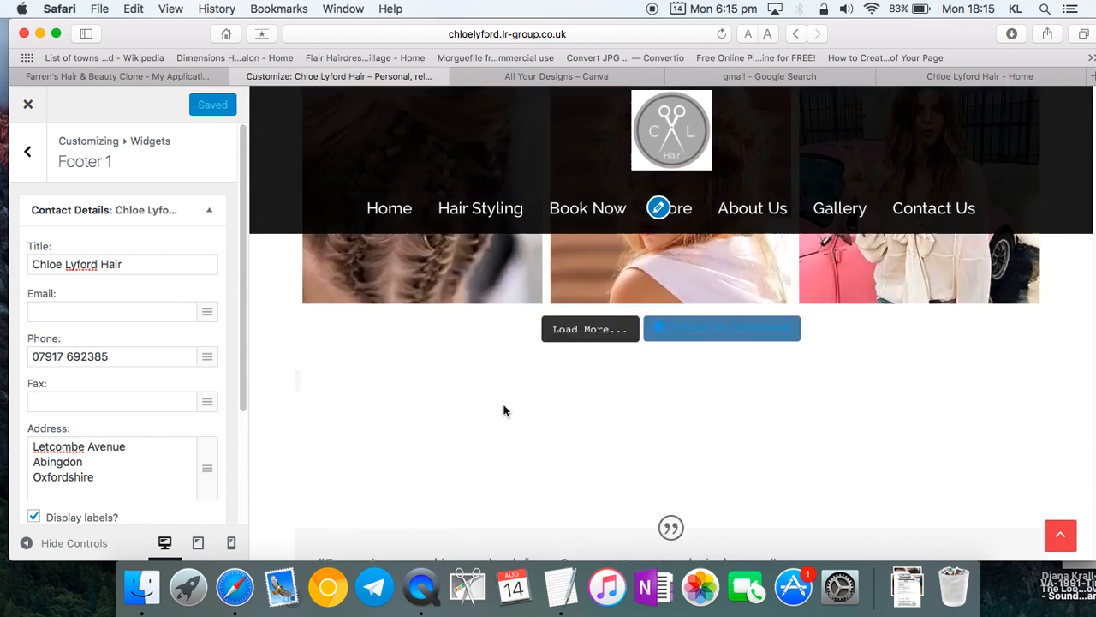
scroll(508, 428, up, 5)
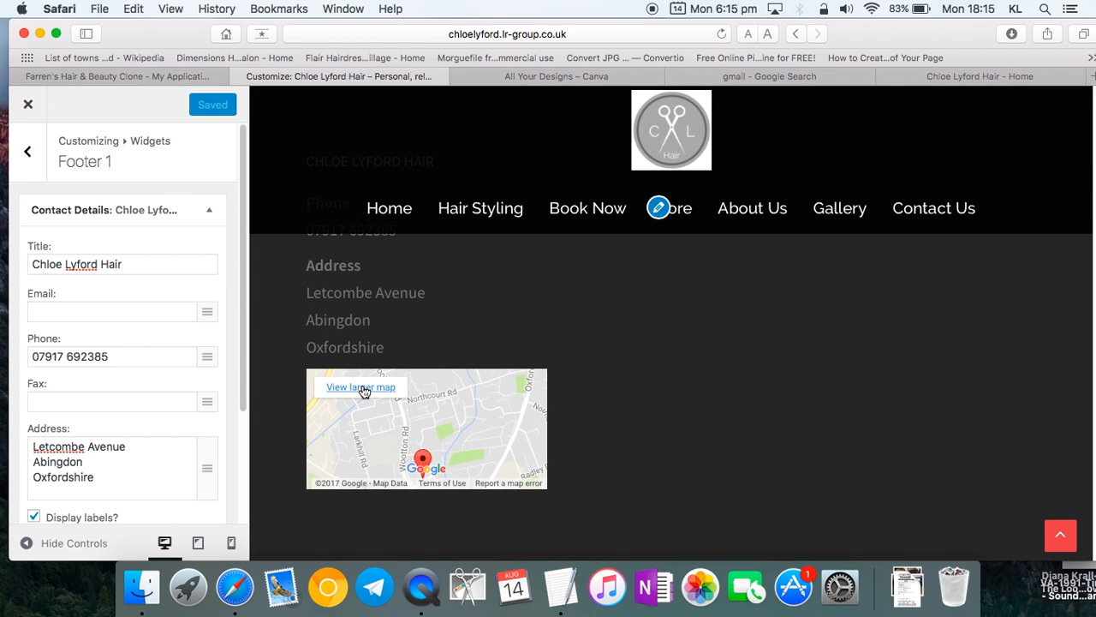
scroll(165, 402, down, 4)
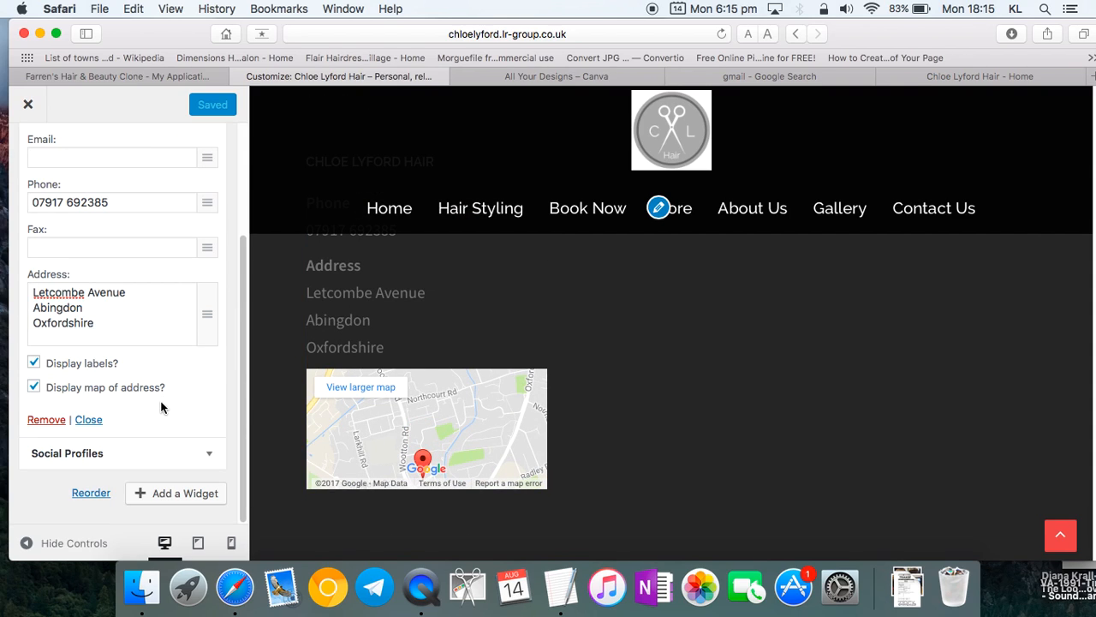
- Open the footer map in Google Maps, pan around Radley Rd and Letcombe Ave, then return
click(457, 431)
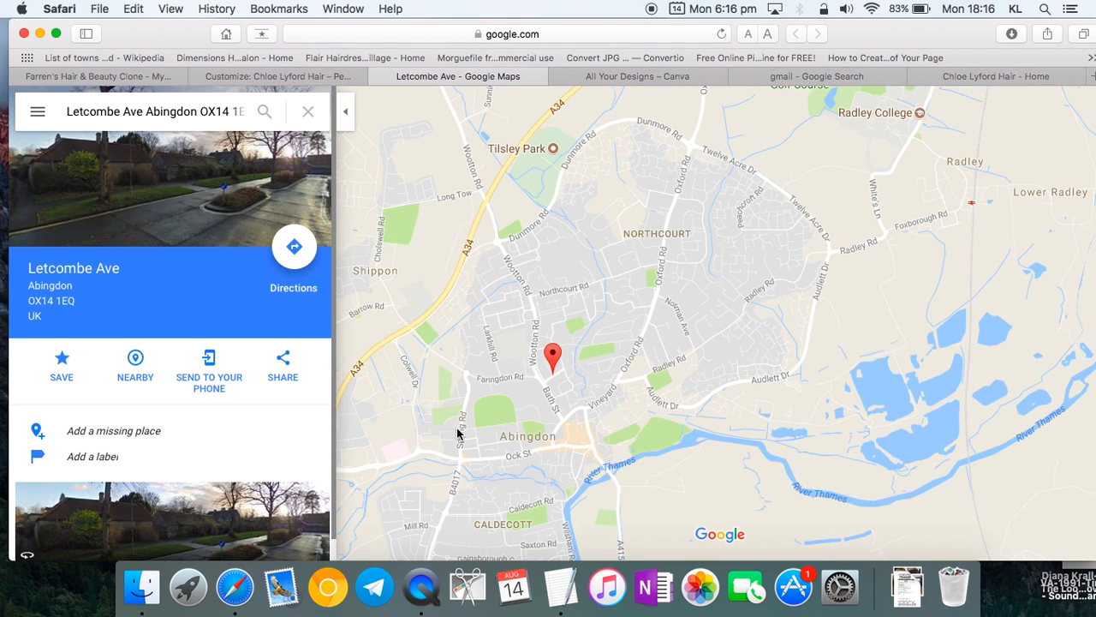
scroll(660, 393, down, 3)
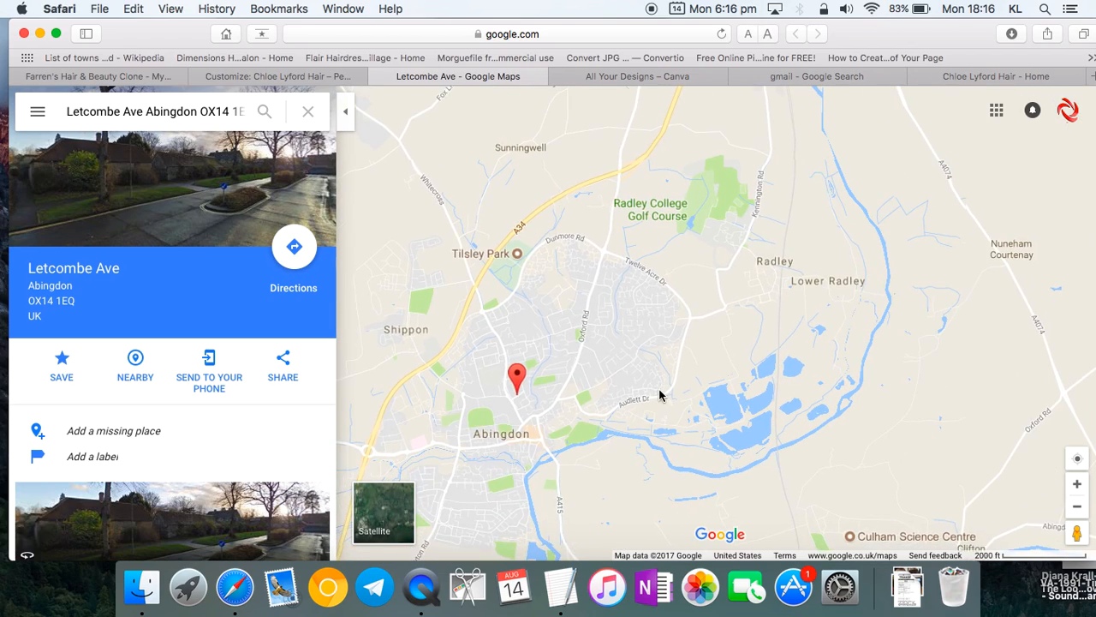
scroll(660, 394, up, 5)
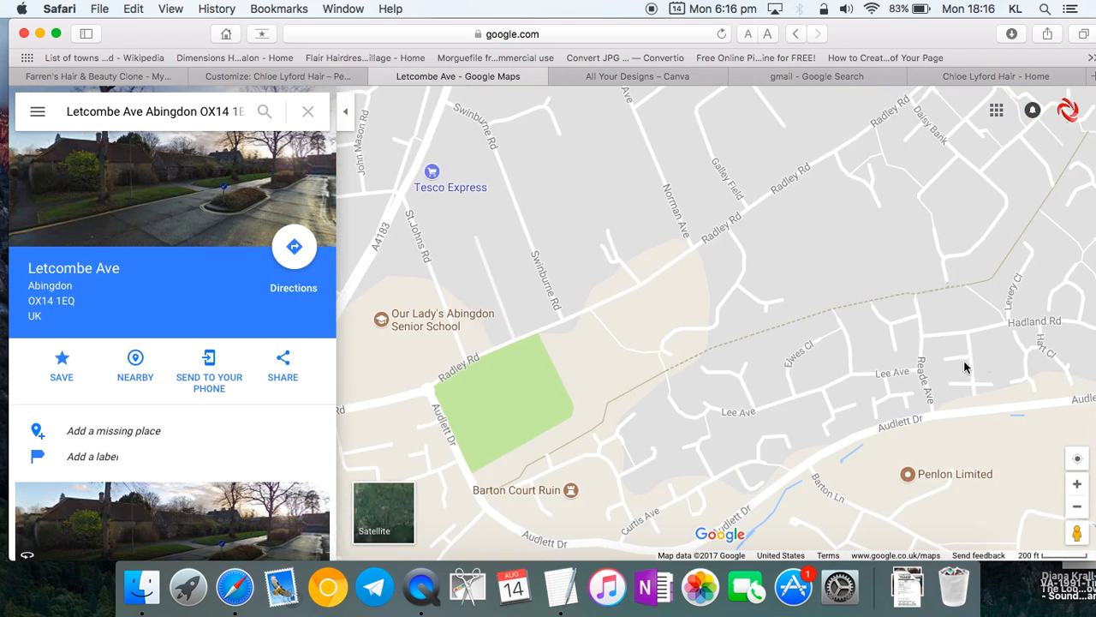
drag(875, 381, 1093, 278)
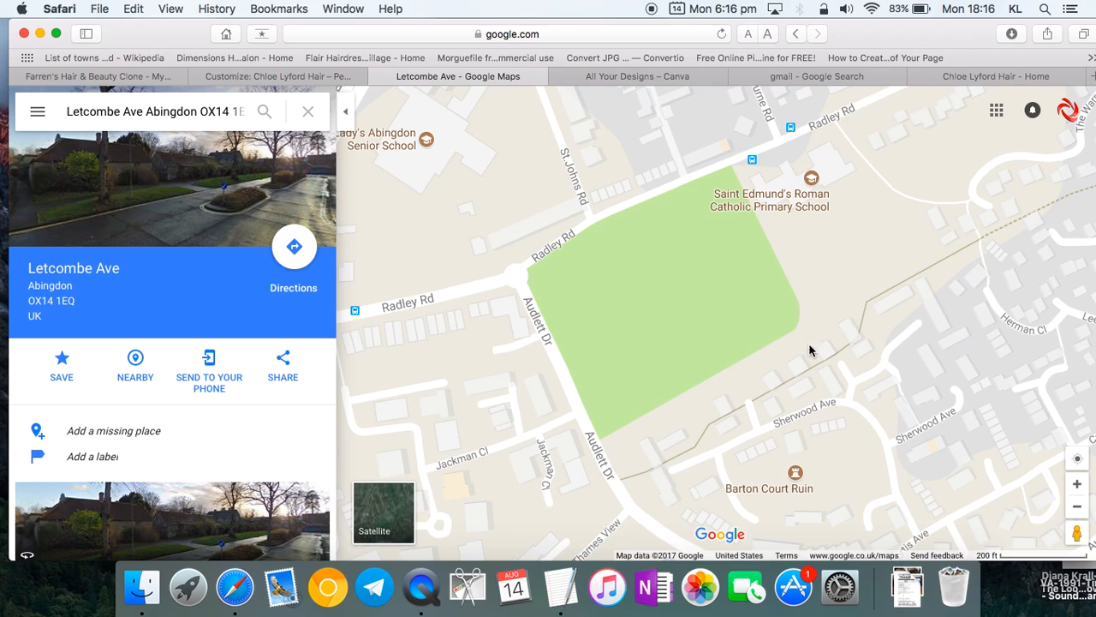
scroll(818, 346, down, 6)
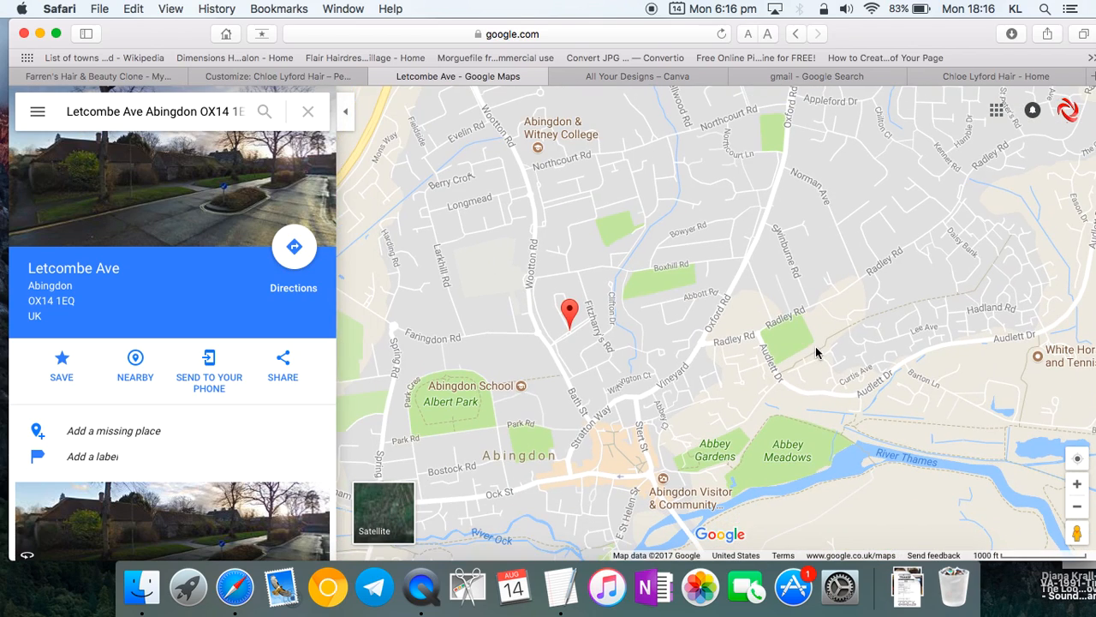
drag(561, 353, 651, 406)
scroll(649, 412, up, 5)
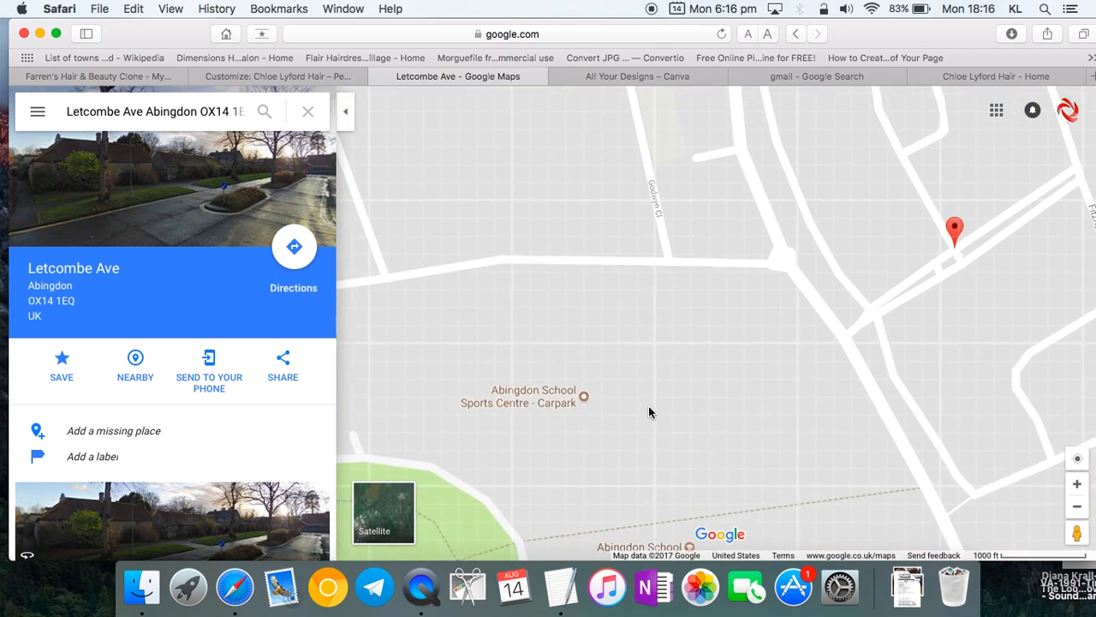
scroll(566, 330, down, 3)
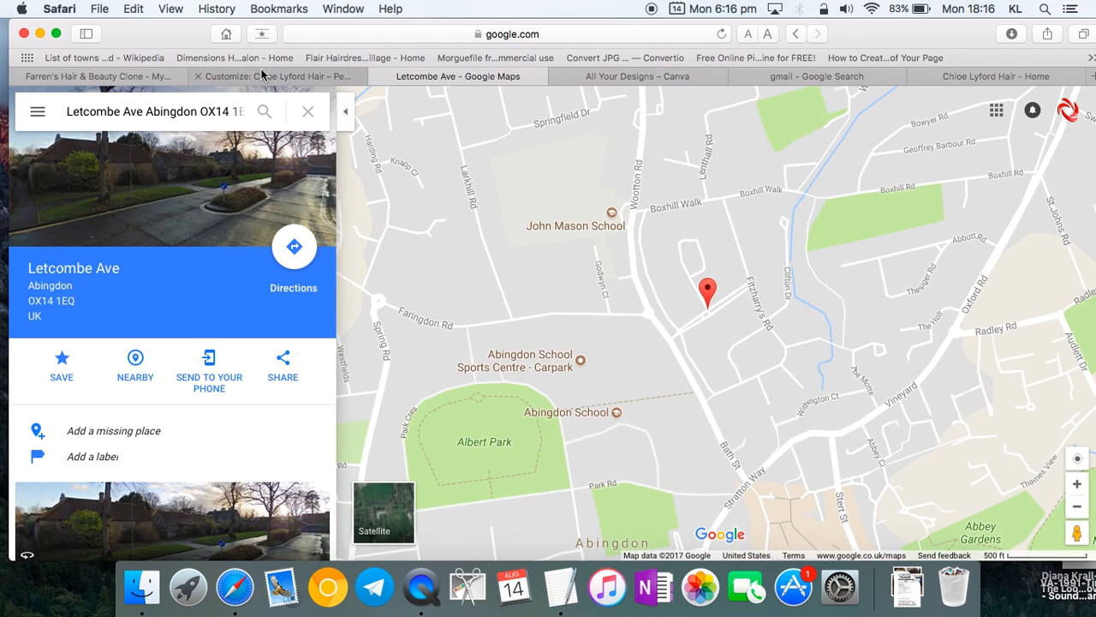
click(261, 76)
scroll(205, 328, up, 4)
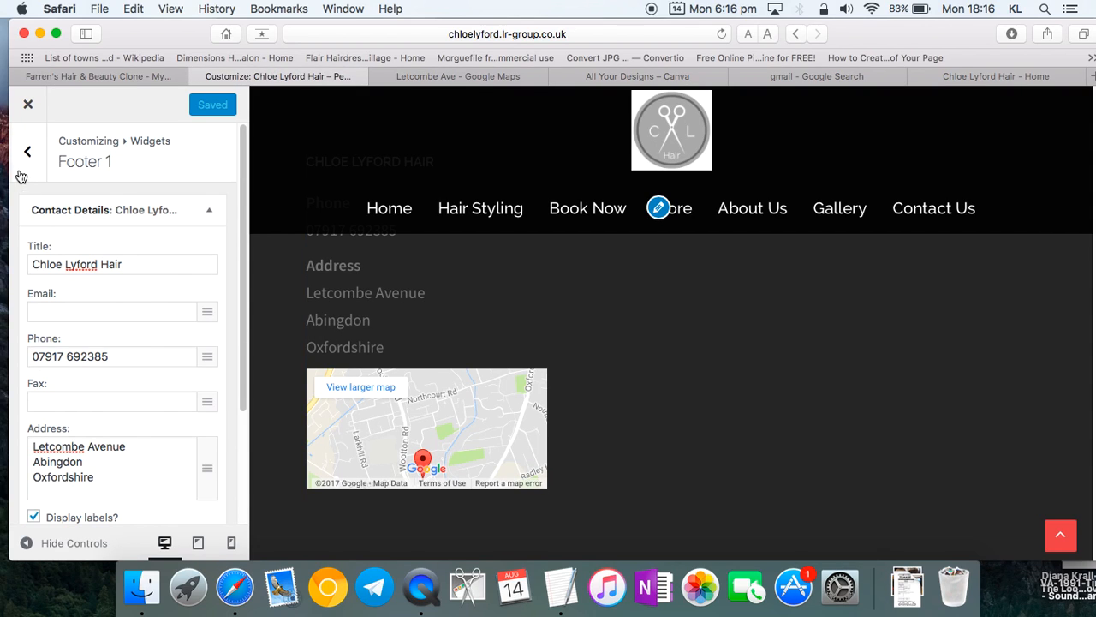
- Back out of Footer 1 and Widgets to the main sections and close the customizer
click(25, 144)
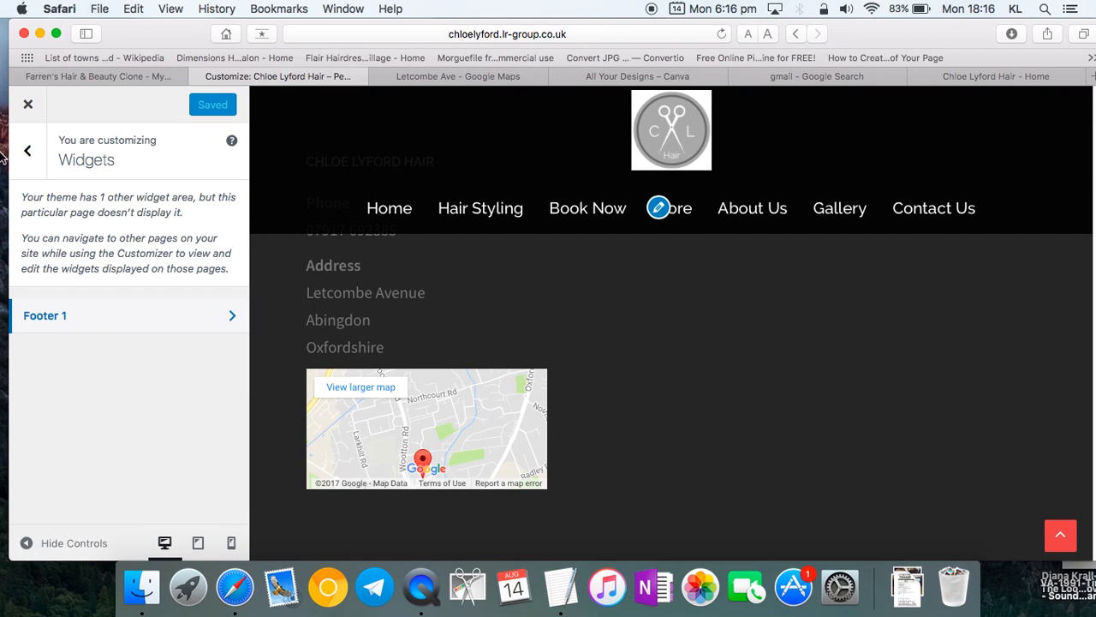
click(27, 151)
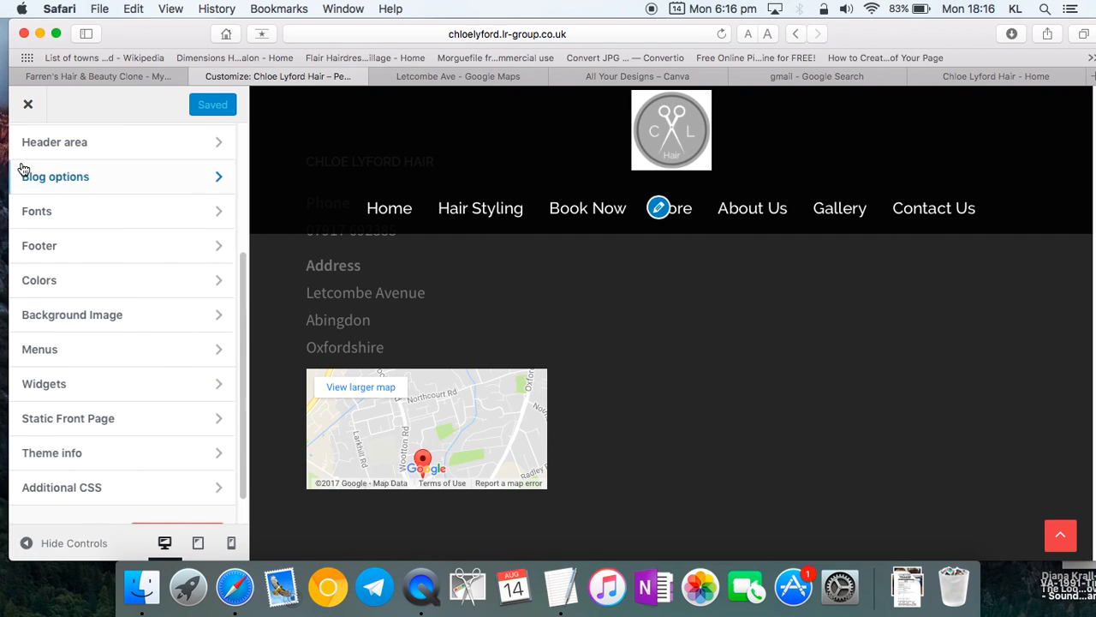
scroll(24, 172, up, 5)
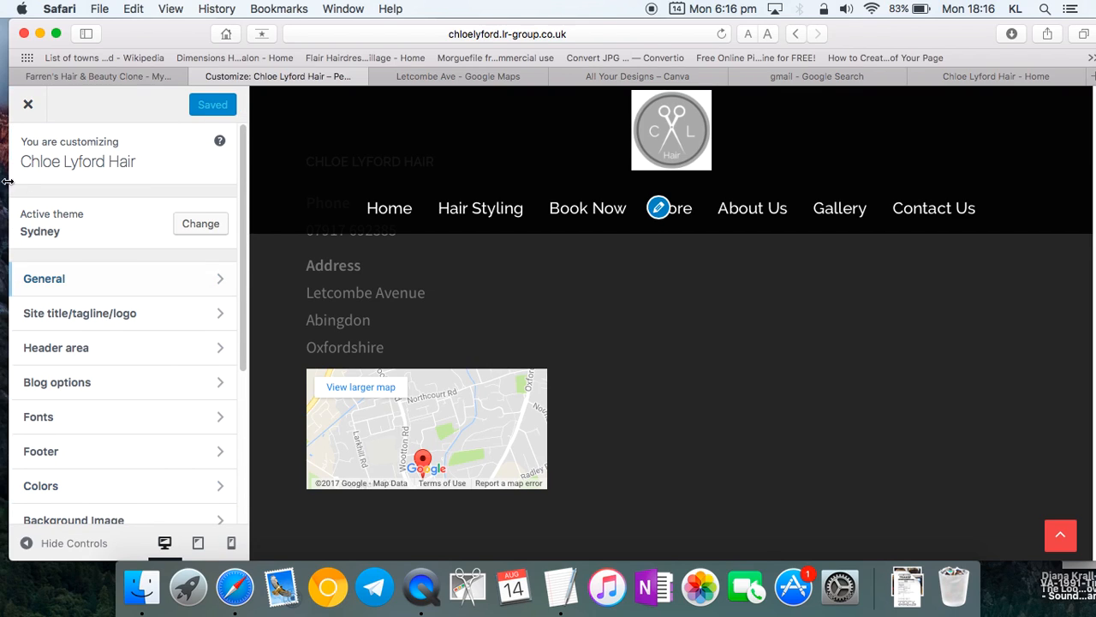
click(28, 105)
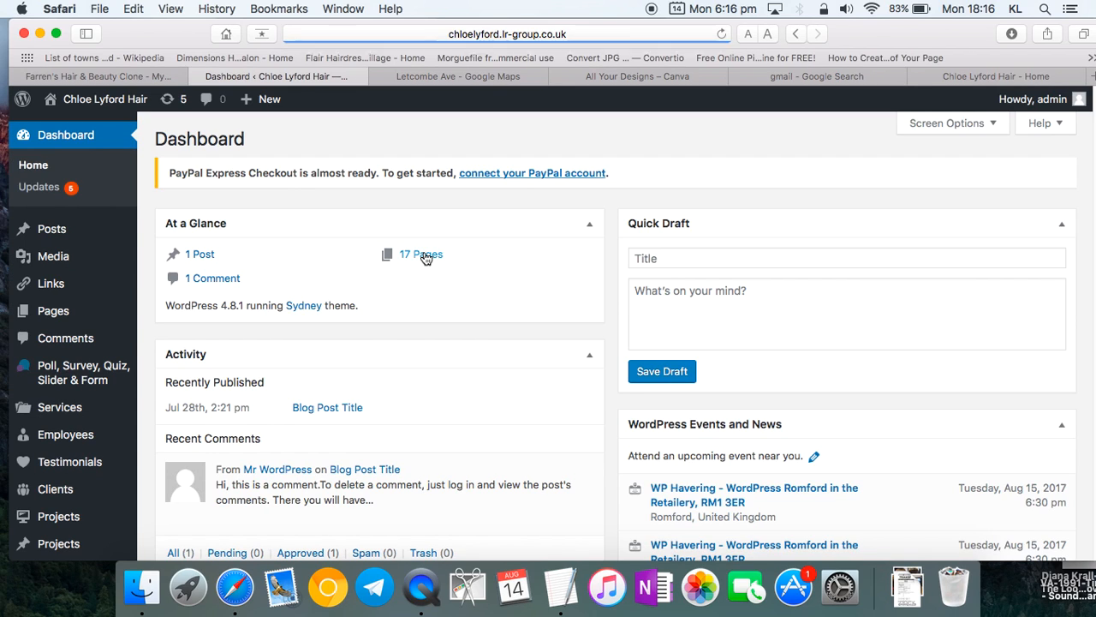
- Open the Home page from All Pages in Divi's Visual Builder
mouse_move(86, 316)
click(178, 314)
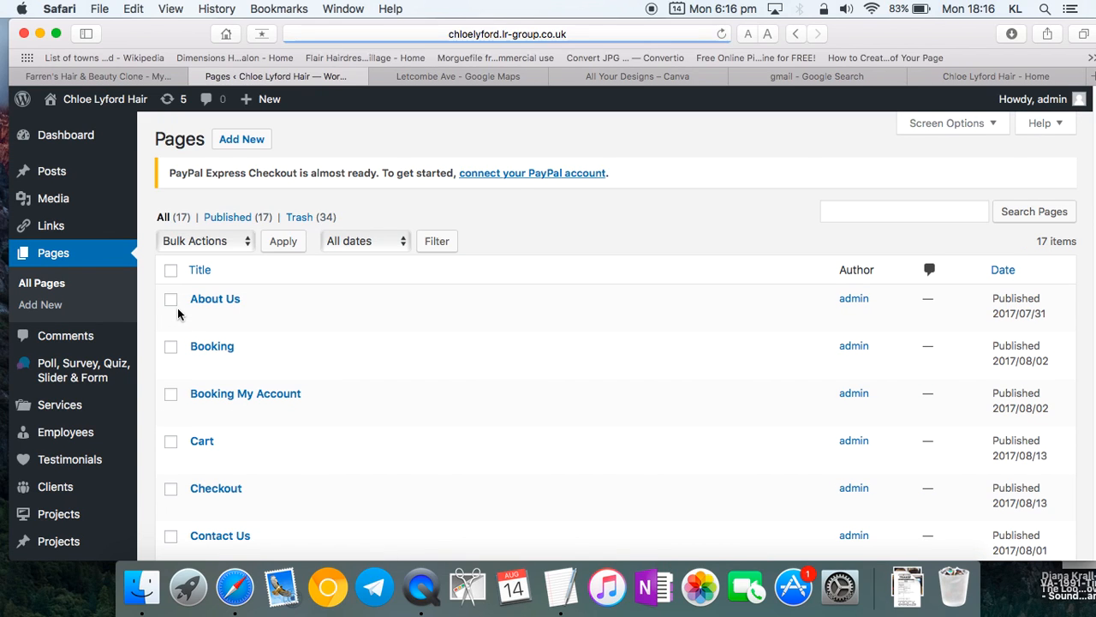
scroll(204, 345, down, 3)
scroll(204, 345, down, 4)
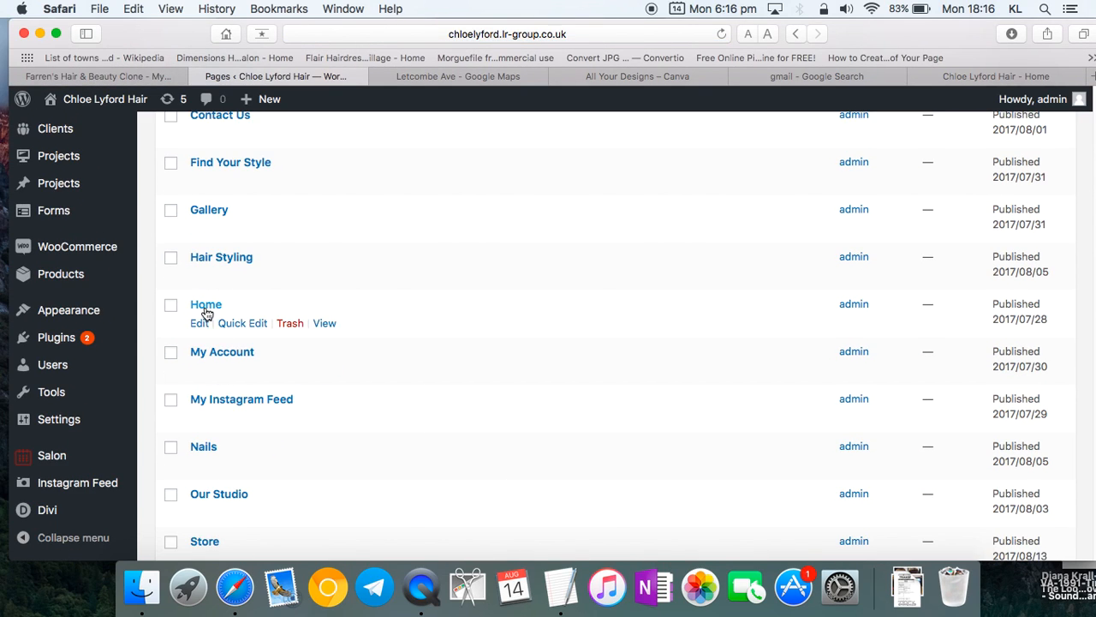
click(198, 326)
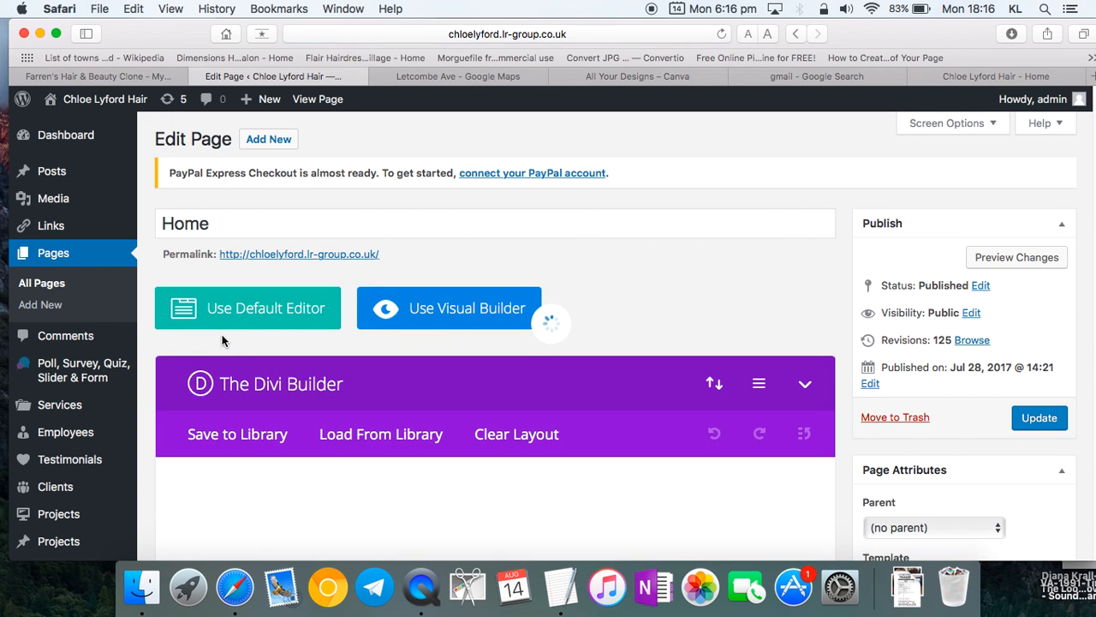
click(472, 321)
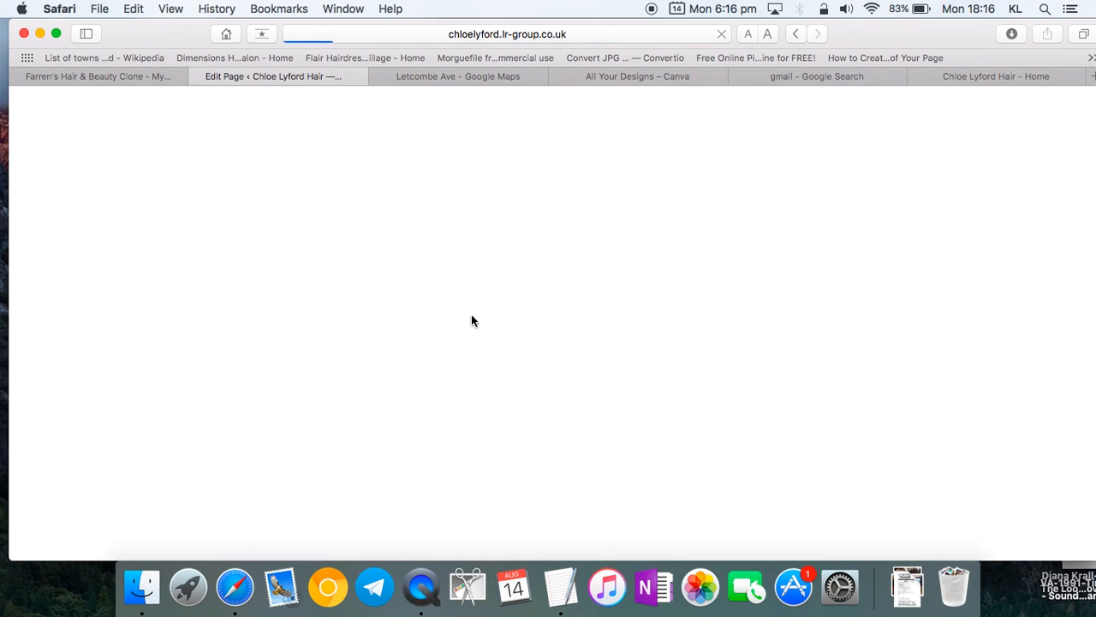
- Close the Google Maps tab and switch to the Canva designs list
click(502, 77)
click(378, 76)
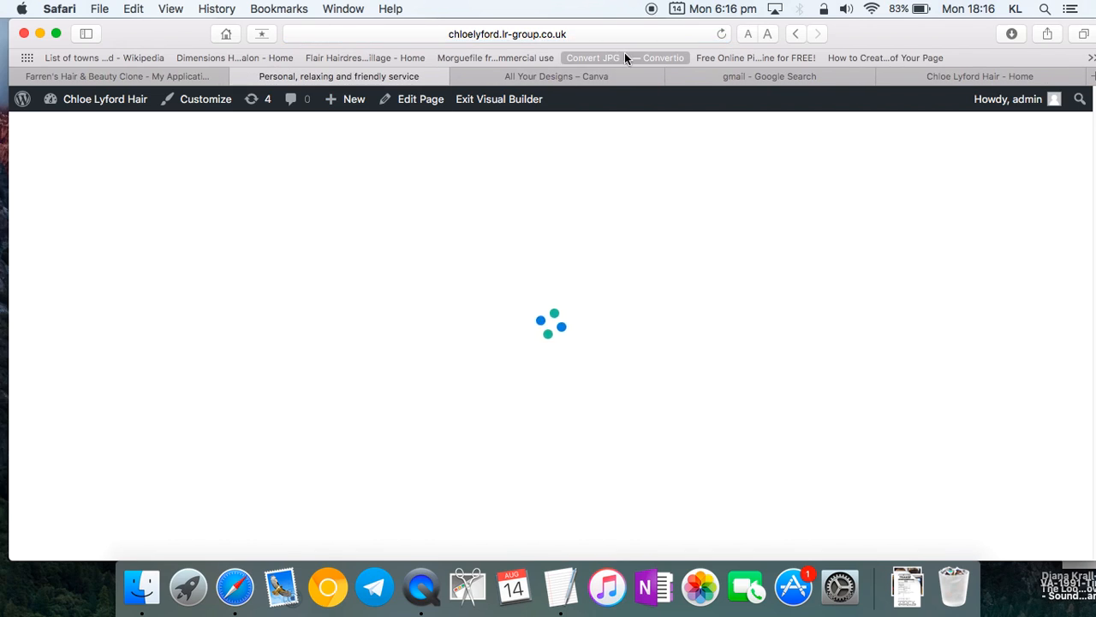
click(607, 77)
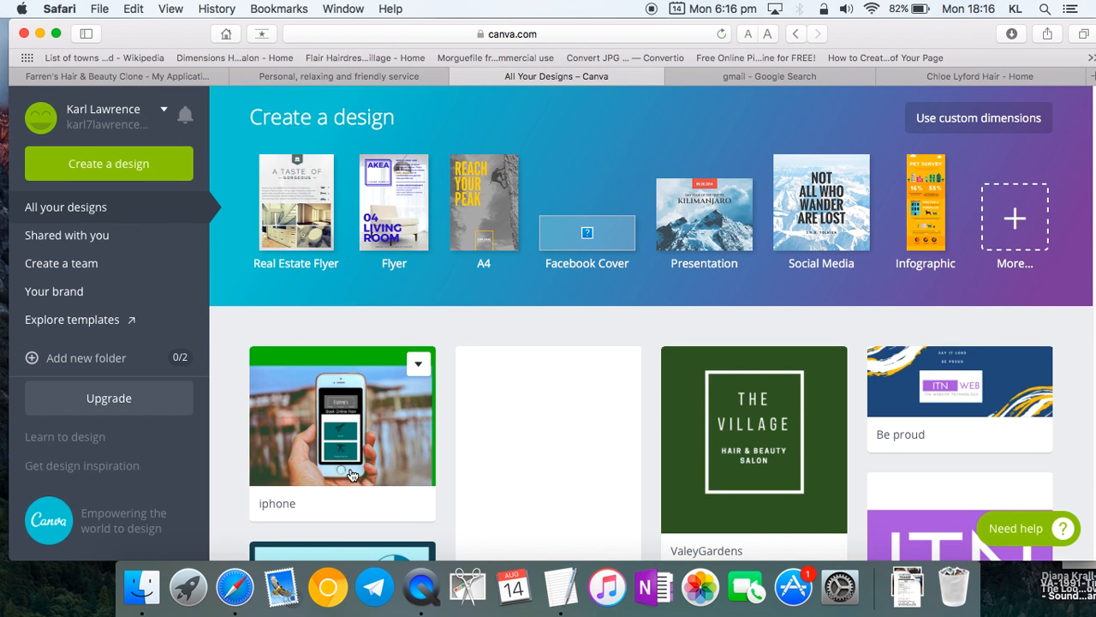
- Open the iphone design, zoom in twice, and start uploading a new image from Uploads
scroll(351, 475, down, 2)
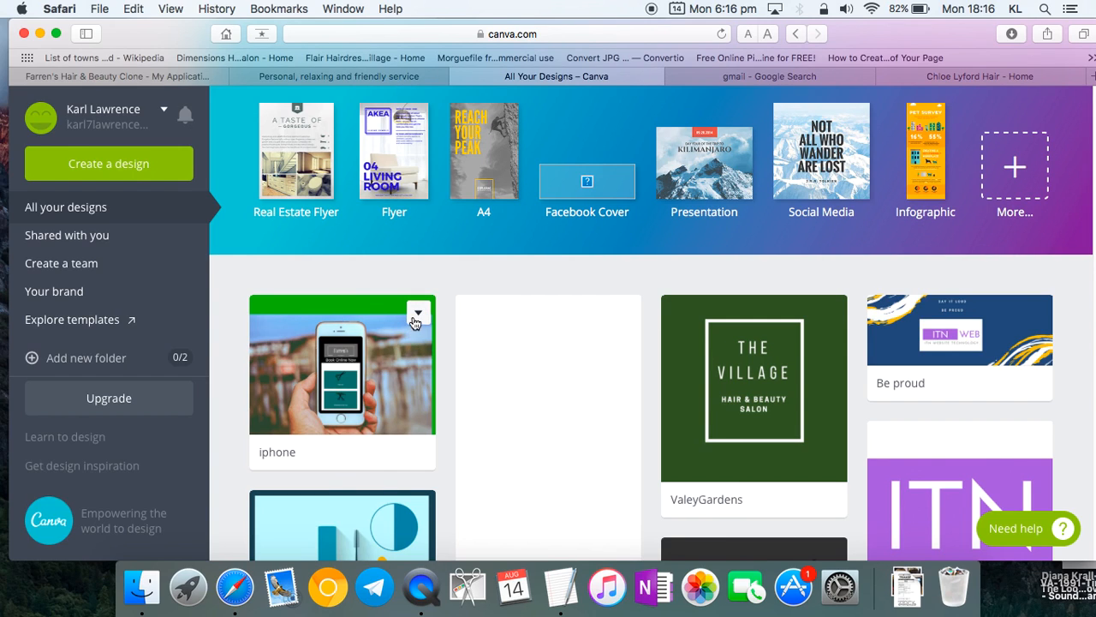
click(341, 387)
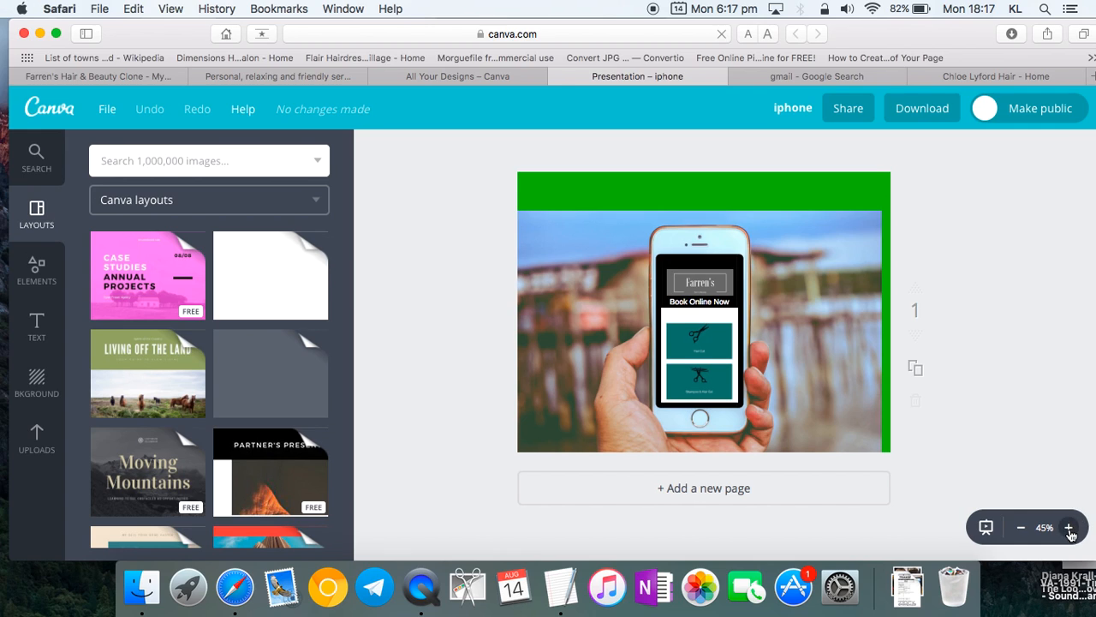
click(1069, 528)
click(1069, 528)
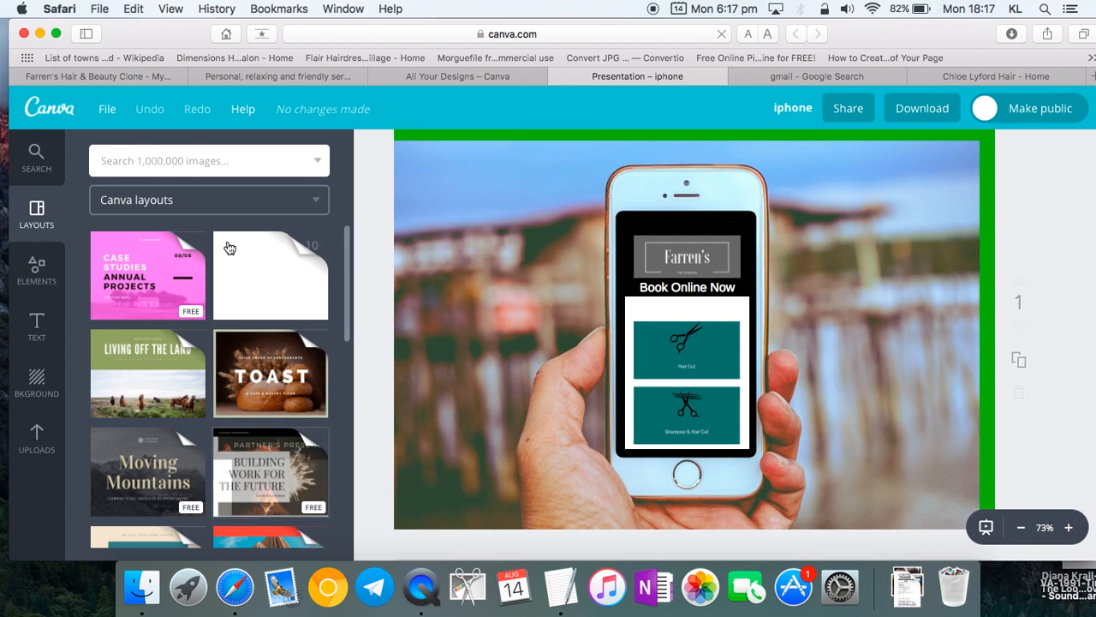
click(36, 438)
click(172, 387)
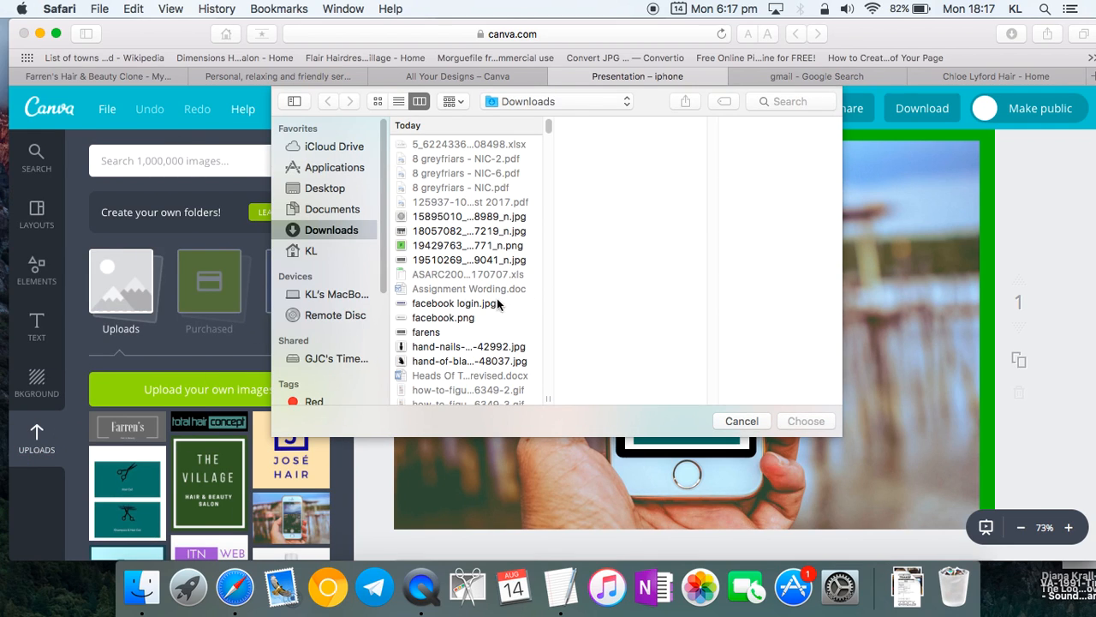
- Upload the CL Hair logo file from Downloads to Canva
click(476, 346)
click(451, 217)
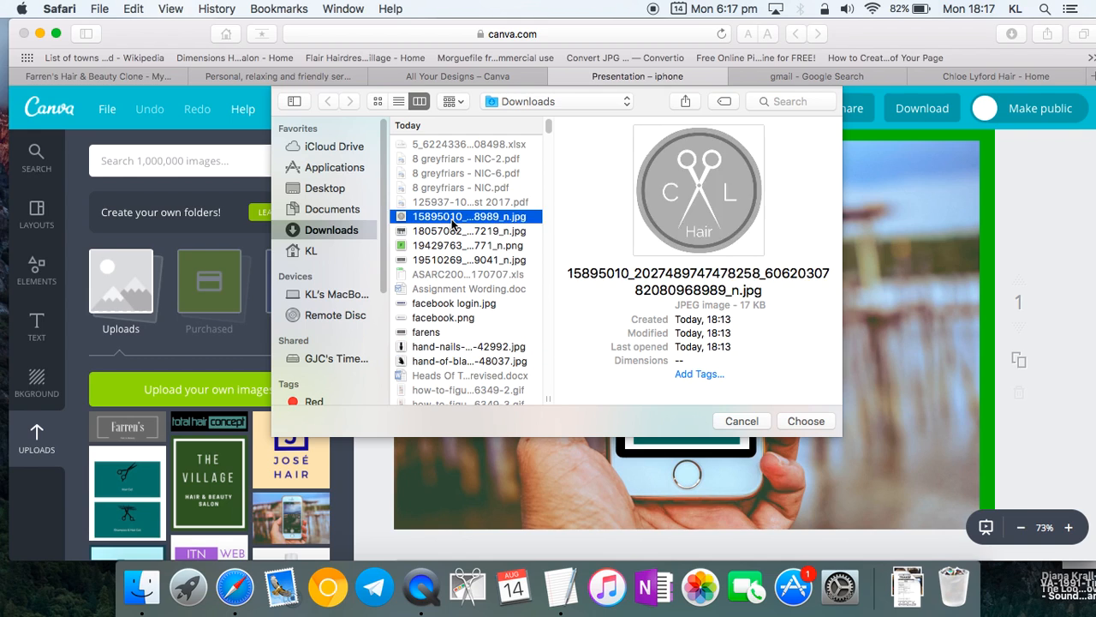
double_click(451, 217)
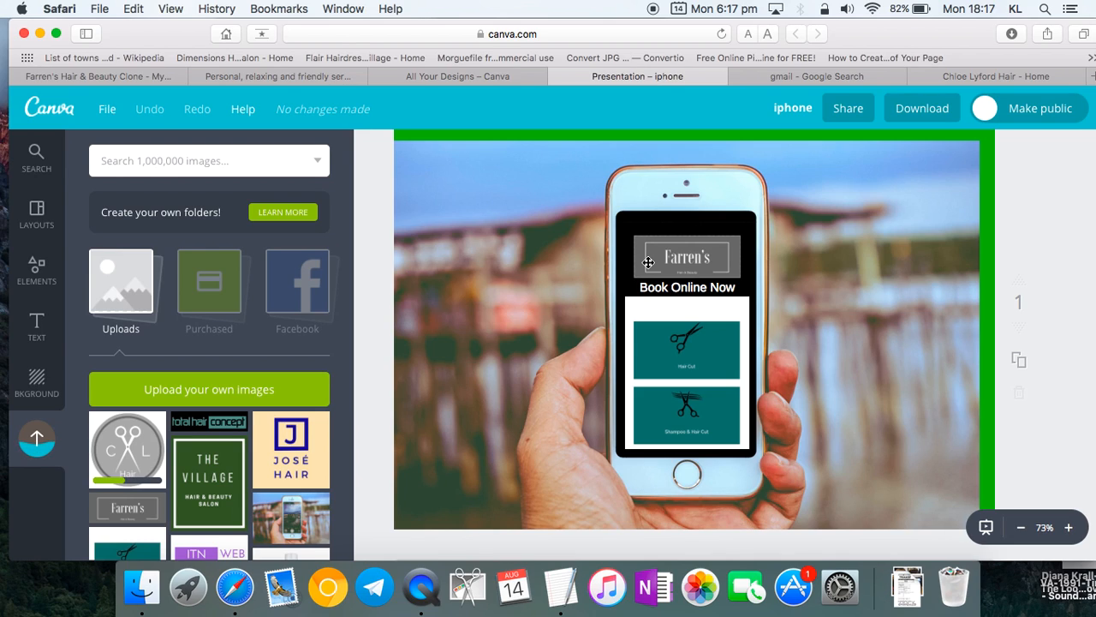
- Delete the Farren's logo and place the CL Hair logo, resized, into the phone header
click(707, 259)
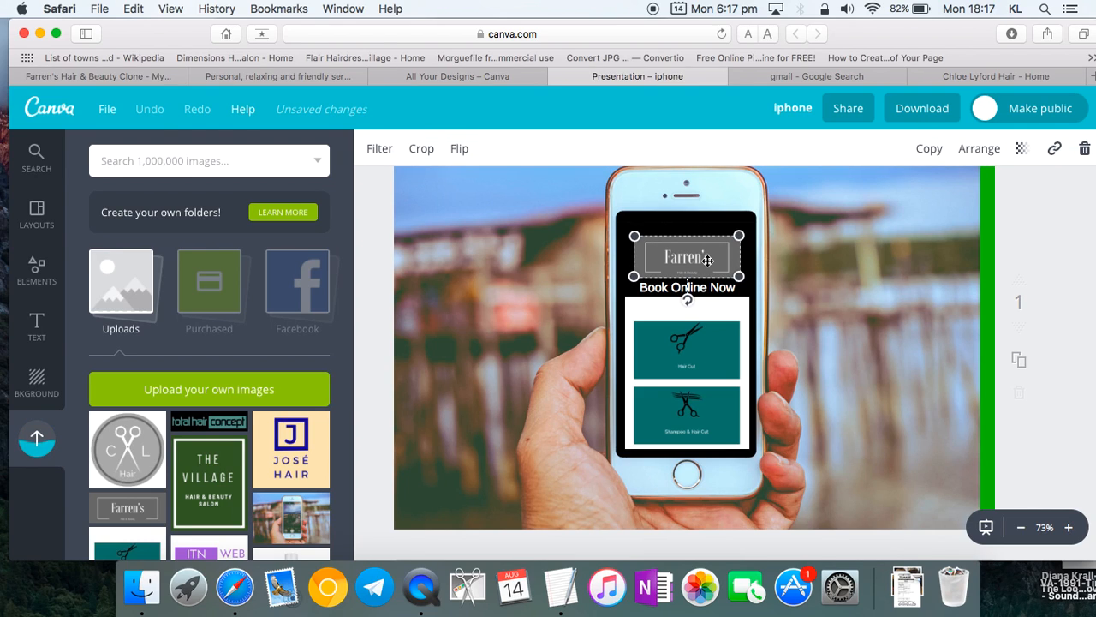
click(1082, 150)
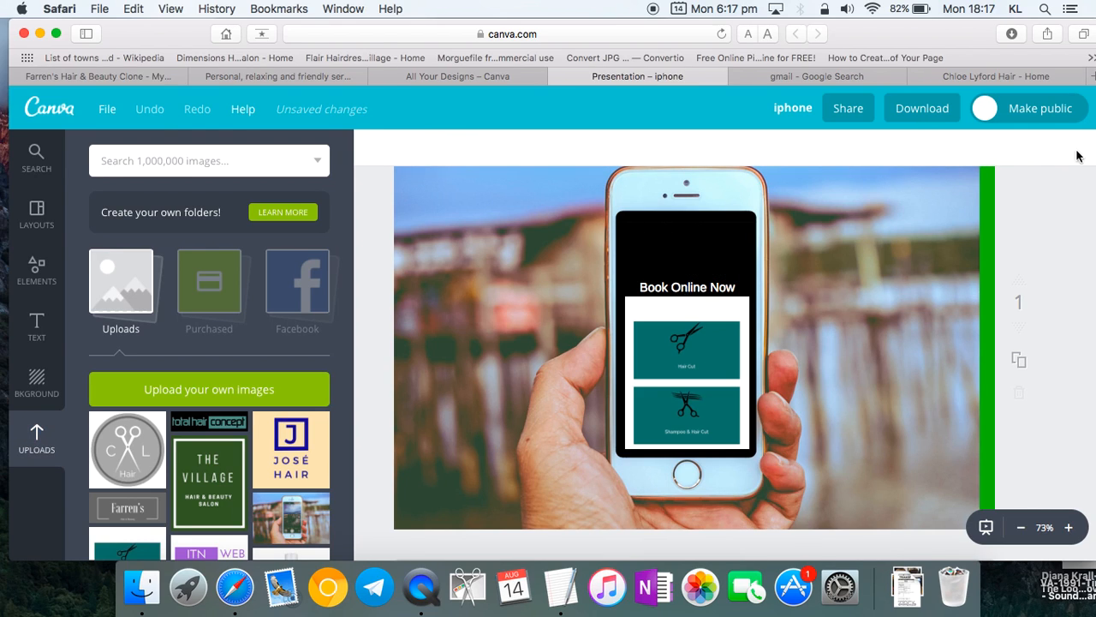
drag(120, 458, 640, 327)
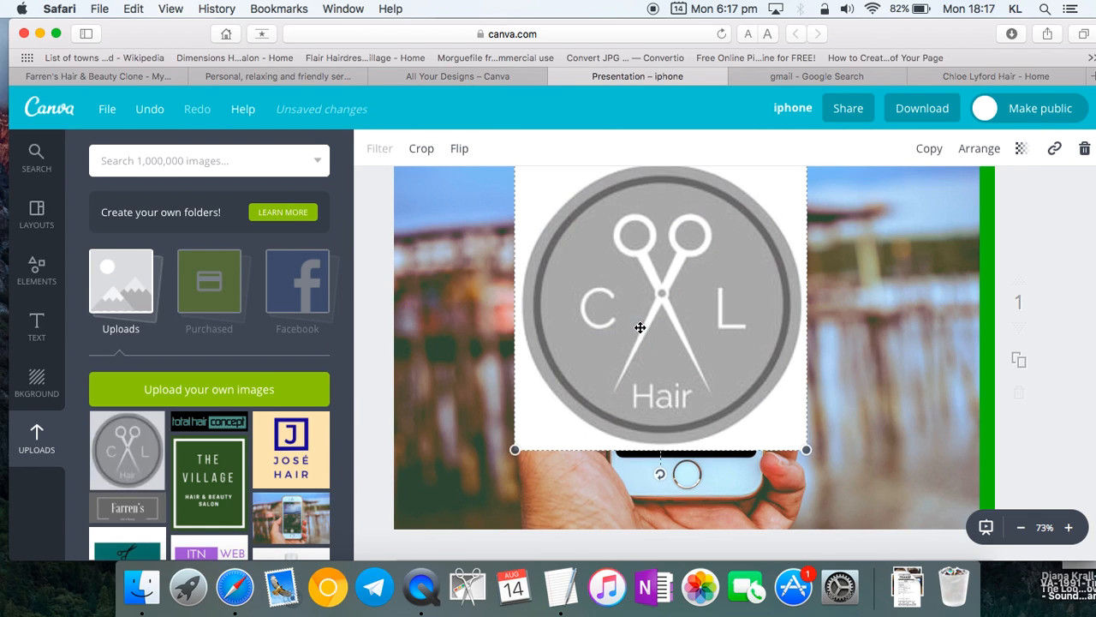
drag(810, 450, 689, 248)
click(795, 290)
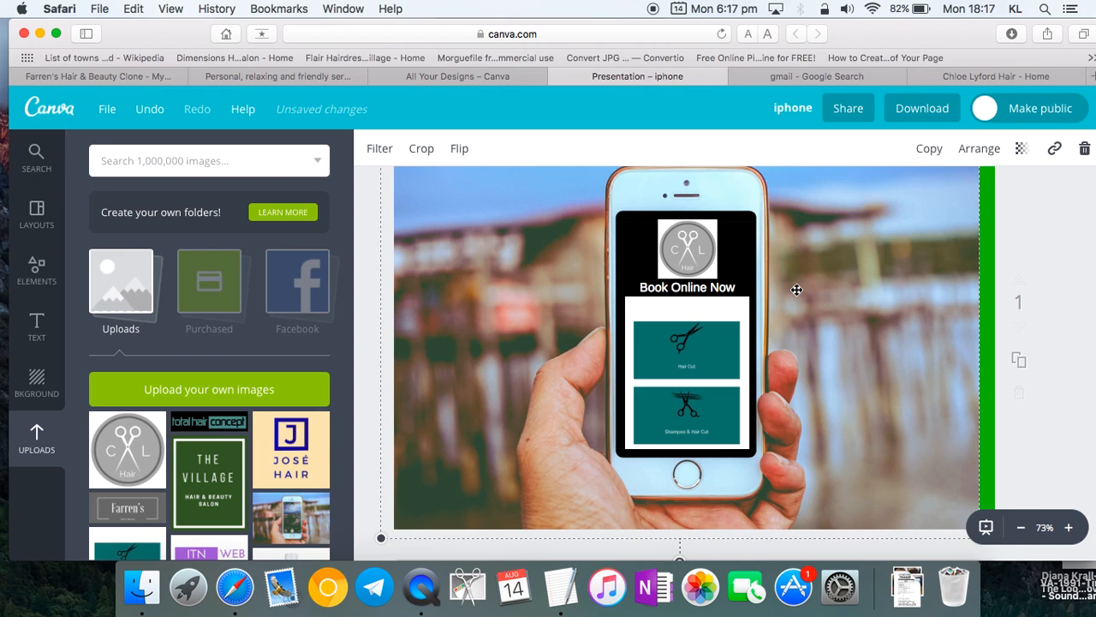
scroll(797, 289, up, 2)
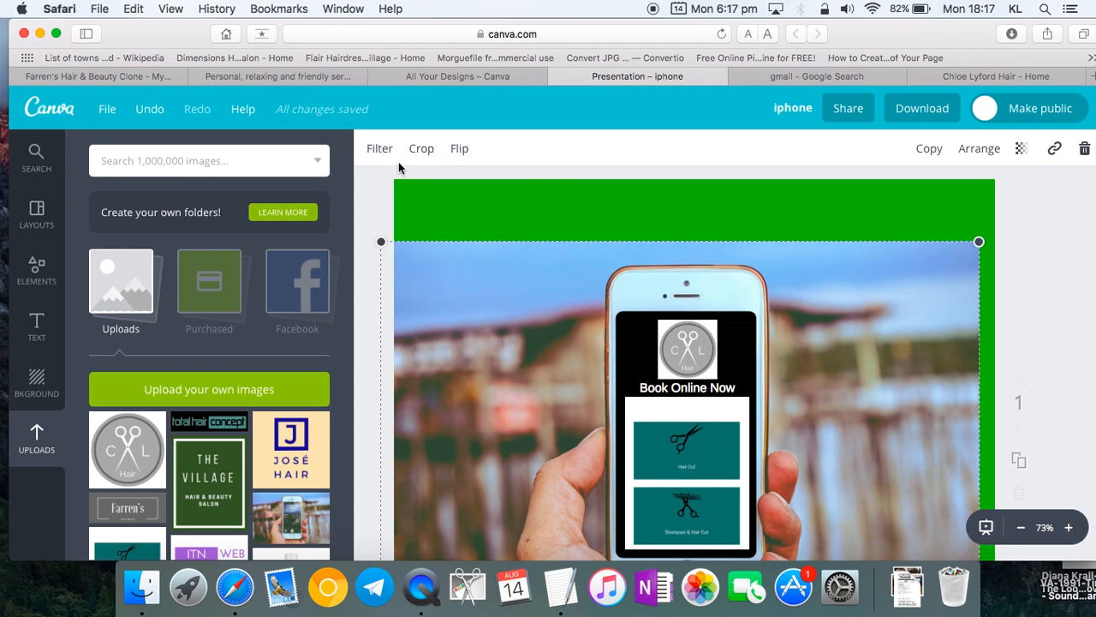
- Try cropping the phone photo, then cancel the crop to keep the full image
click(459, 204)
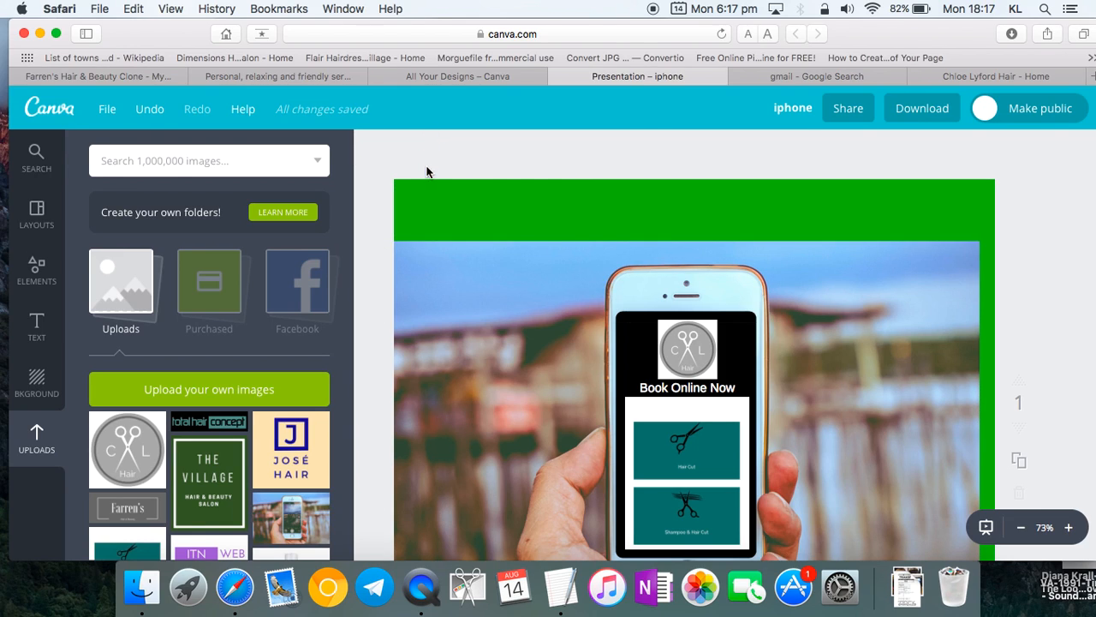
click(505, 336)
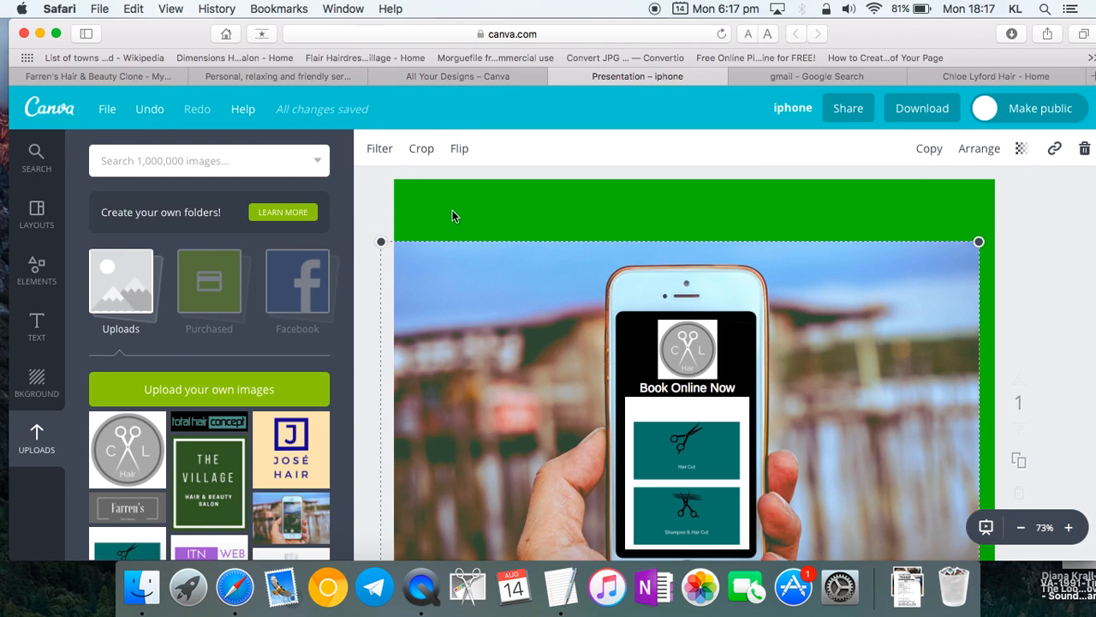
click(420, 149)
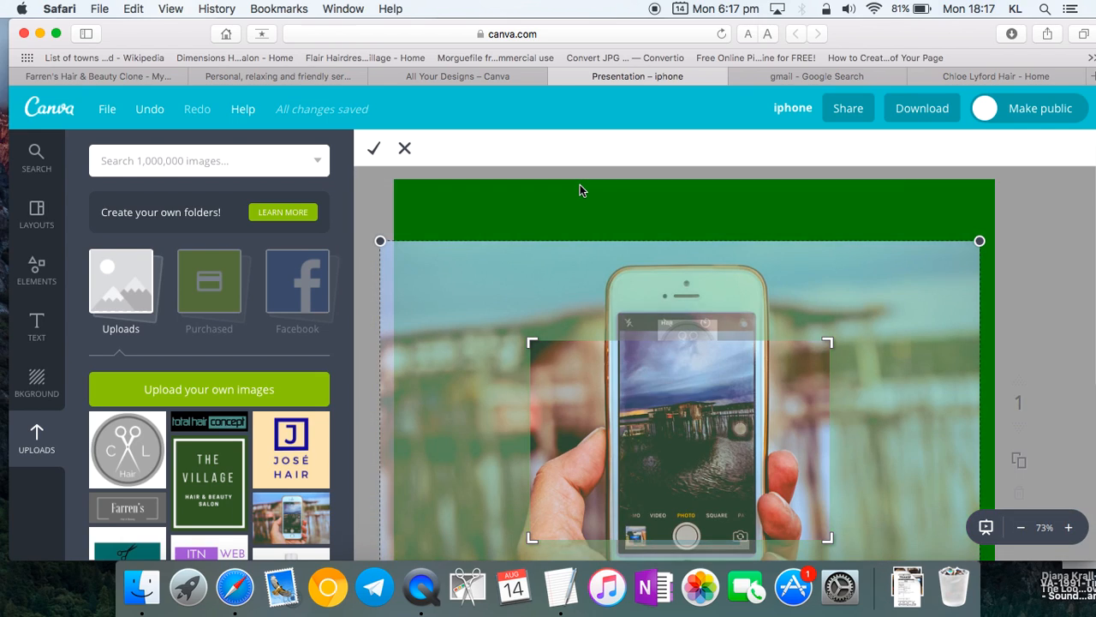
drag(531, 342, 397, 243)
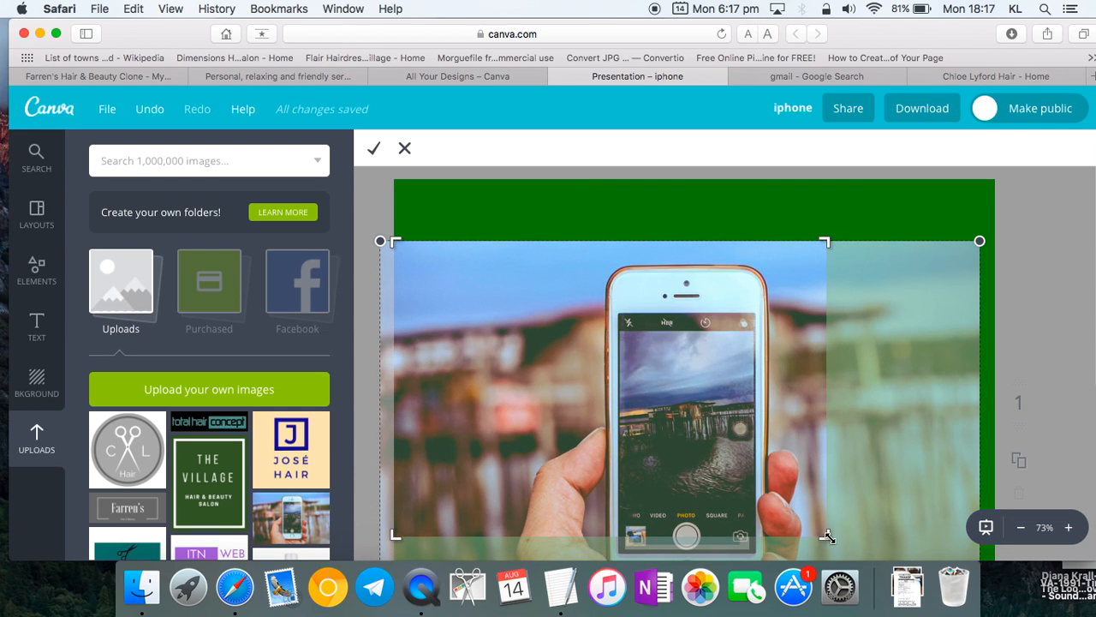
scroll(835, 472, down, 2)
drag(828, 485, 961, 481)
scroll(805, 468, down, 2)
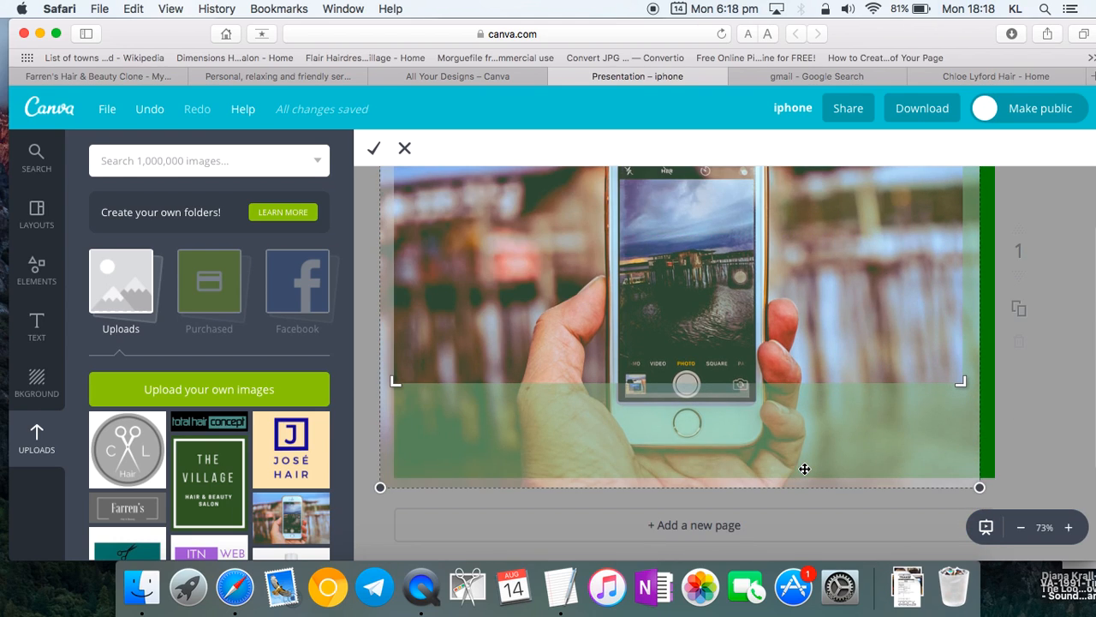
scroll(805, 469, up, 2)
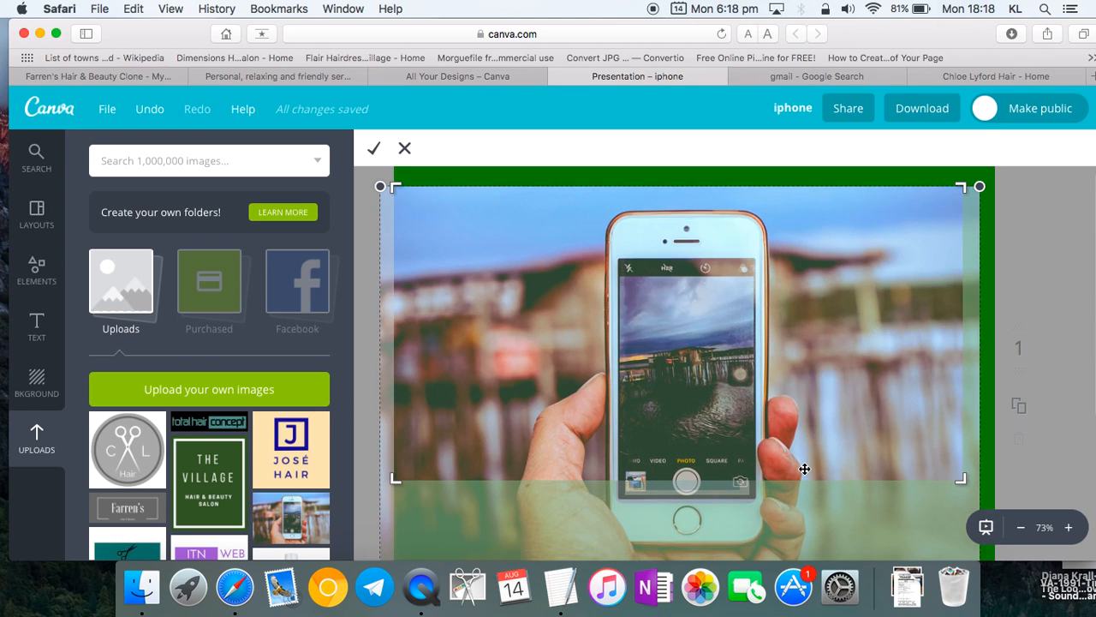
click(404, 148)
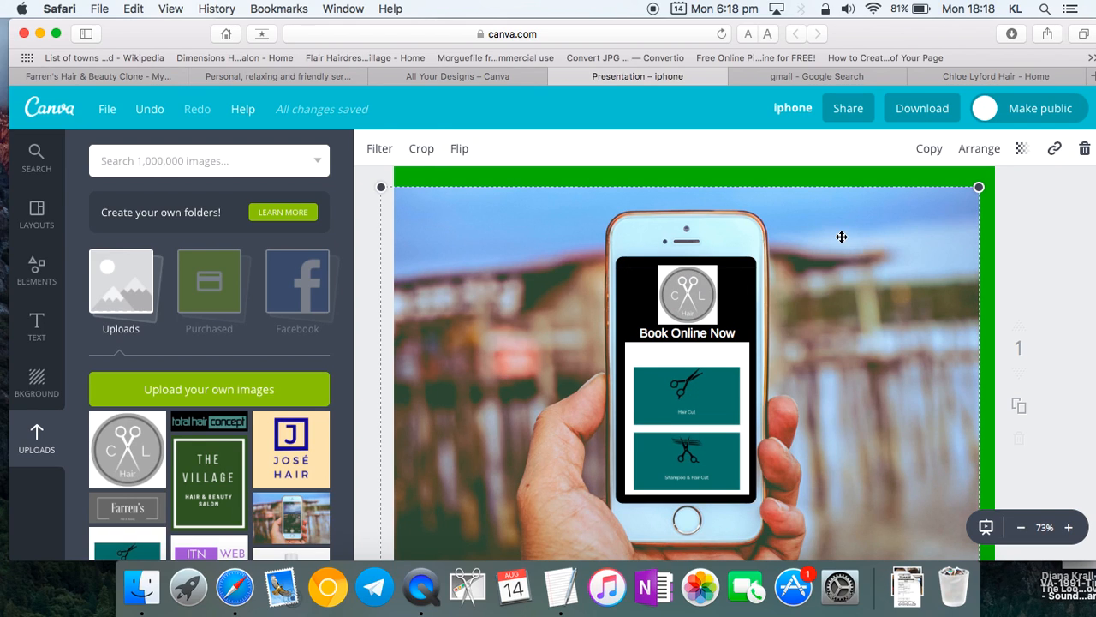
- Download the iphone design as a PNG file
scroll(842, 236, down, 1)
click(923, 109)
click(924, 197)
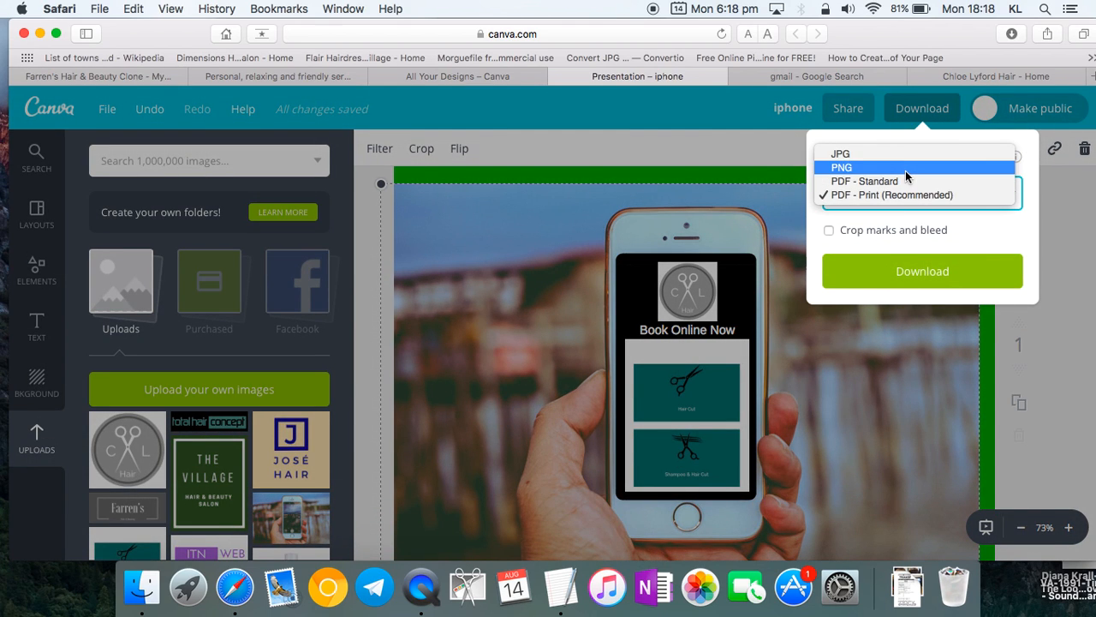
click(906, 169)
click(911, 310)
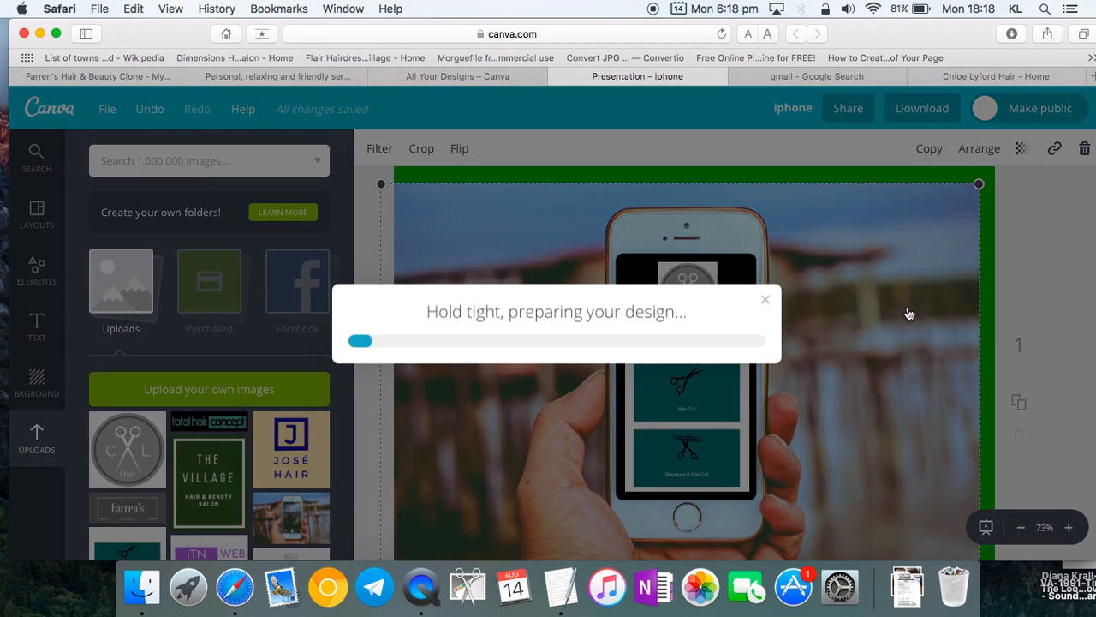
click(319, 81)
scroll(377, 295, down, 2)
scroll(406, 332, up, 2)
scroll(462, 340, down, 2)
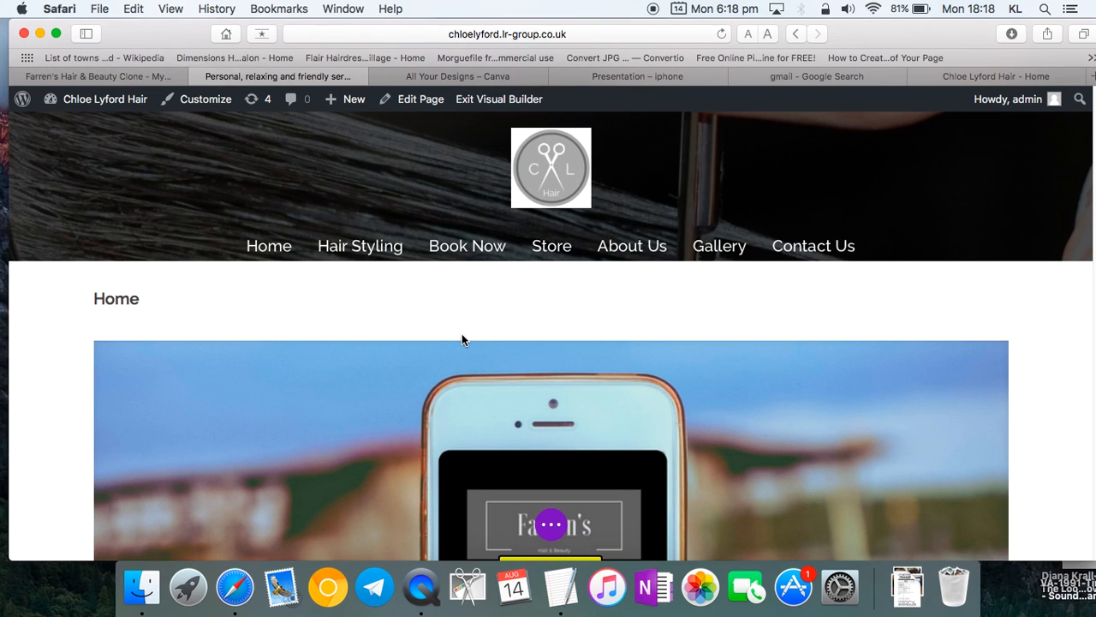
scroll(461, 340, down, 5)
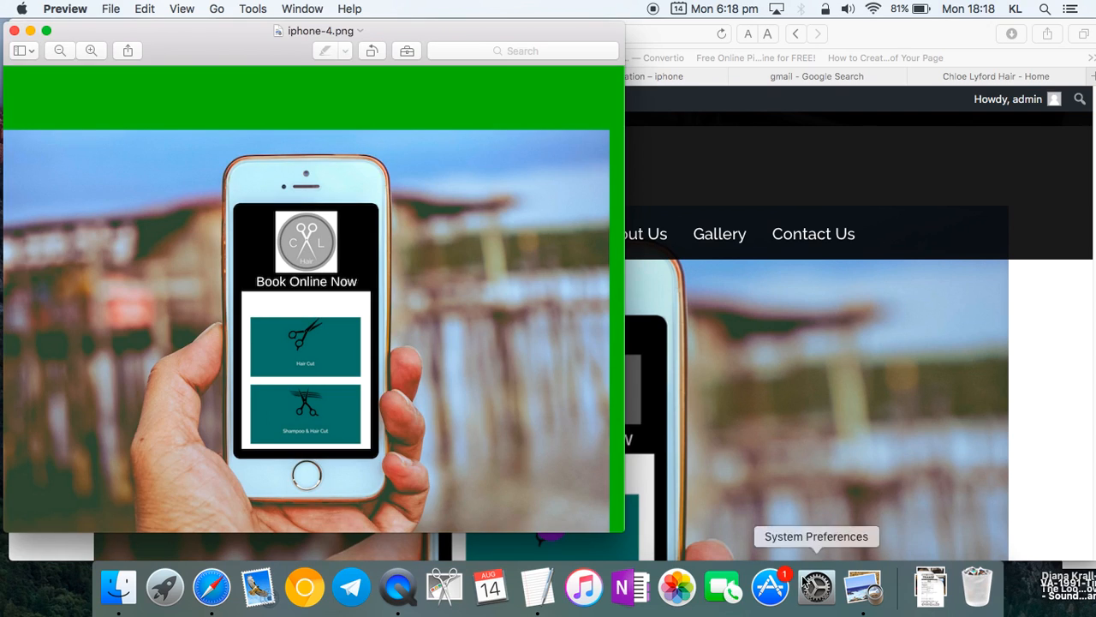
- Crop iphone-4.png in Preview to the phone photo without the green band, and save
drag(243, 48, 382, 43)
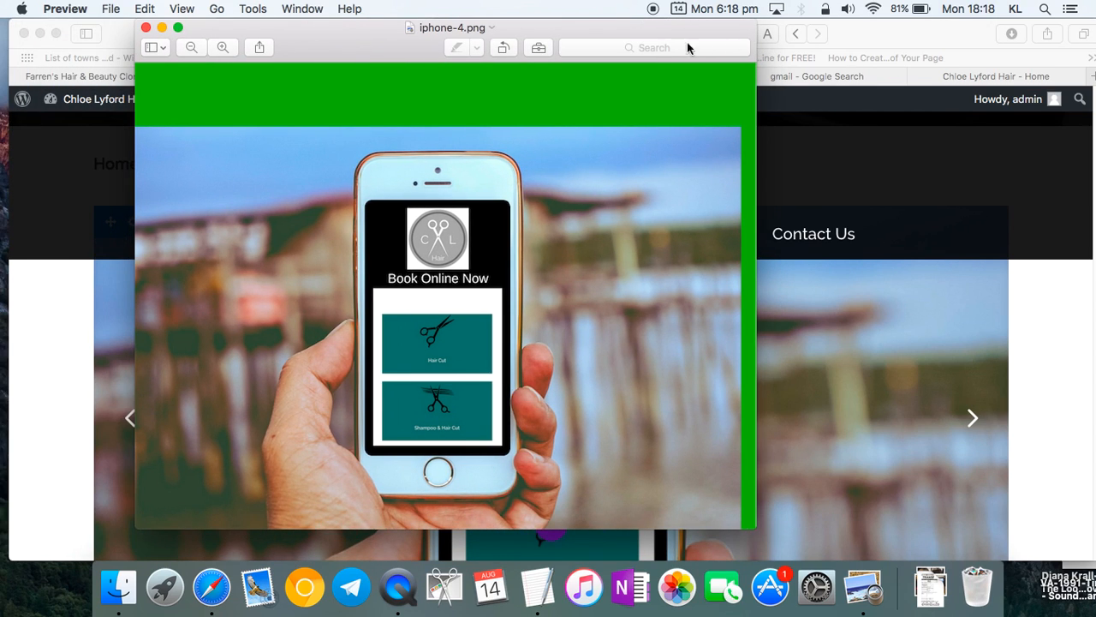
click(538, 52)
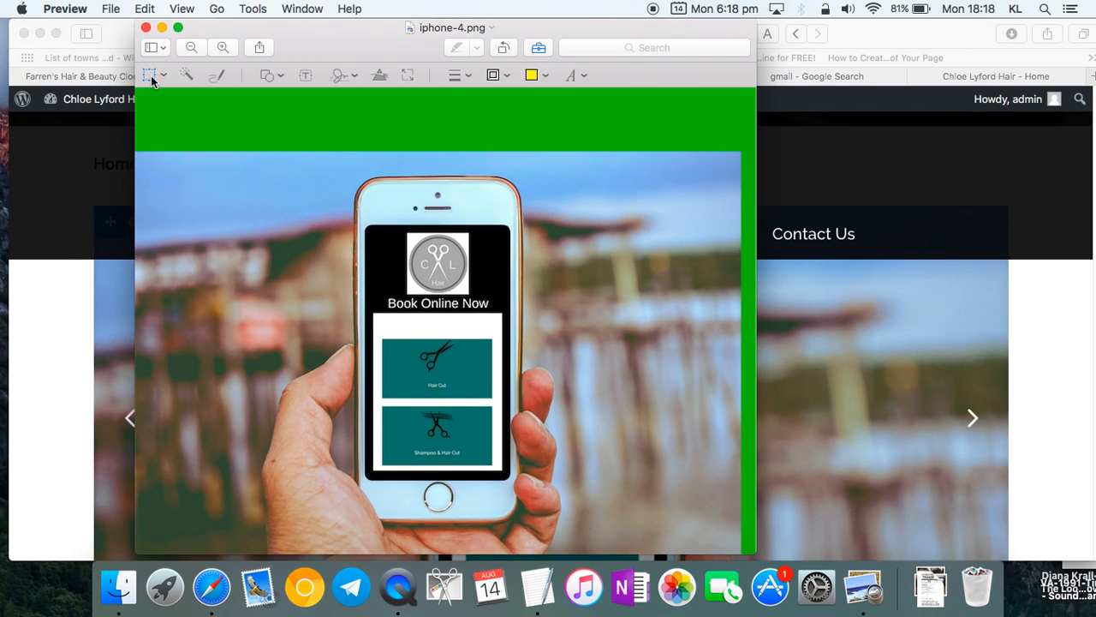
drag(139, 154, 742, 552)
click(629, 77)
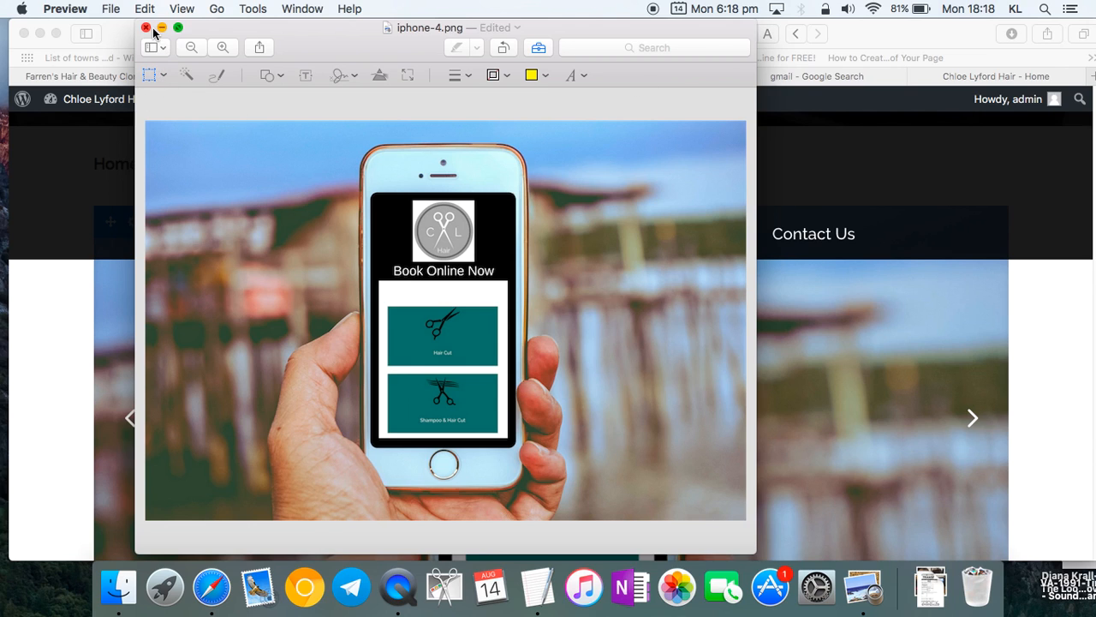
click(110, 8)
click(129, 112)
- Return to the website and open the slider's first slide settings
click(146, 29)
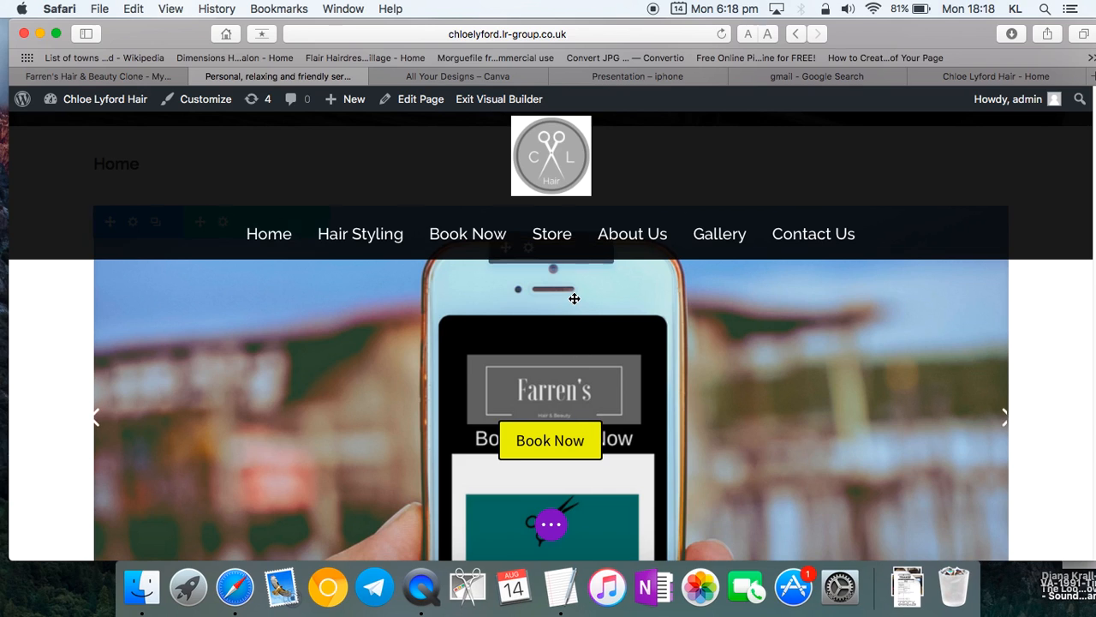
scroll(560, 342, up, 1)
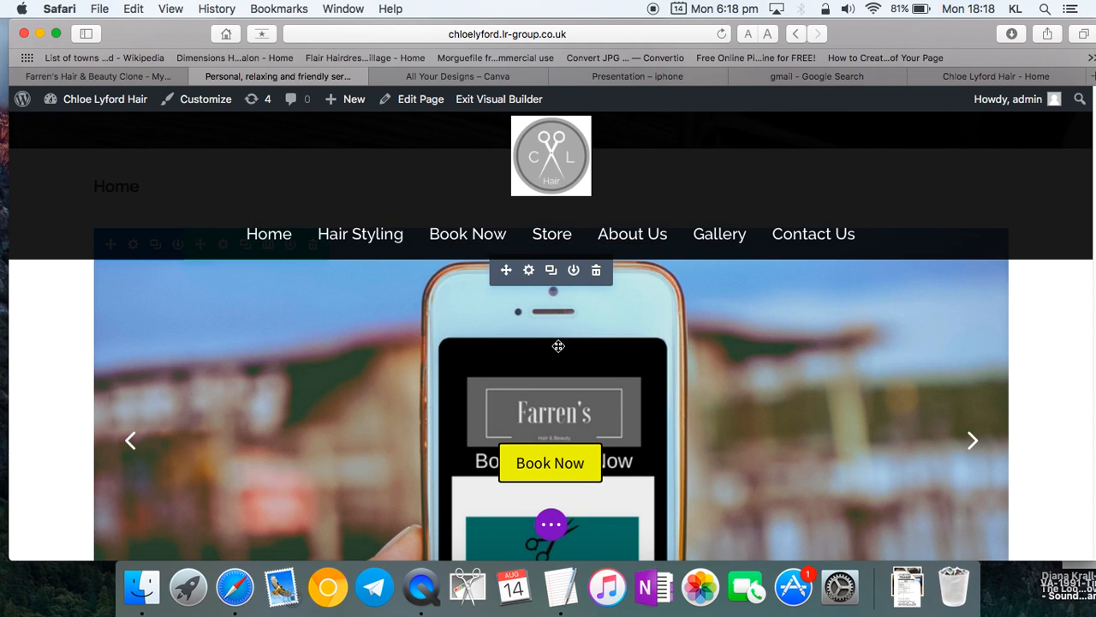
click(527, 271)
click(91, 243)
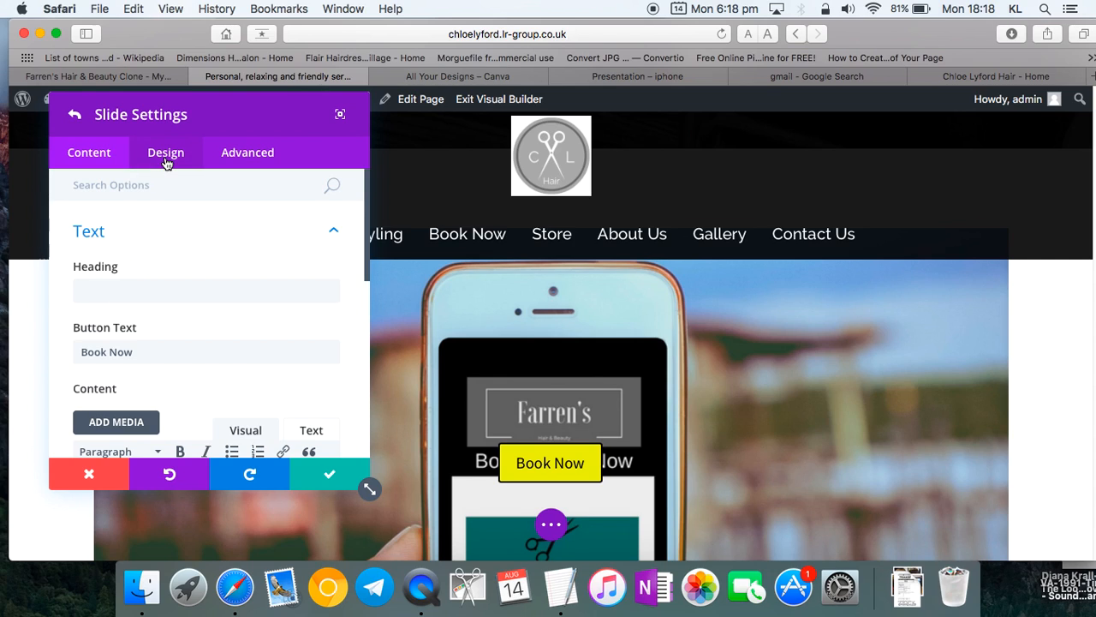
scroll(166, 310, down, 10)
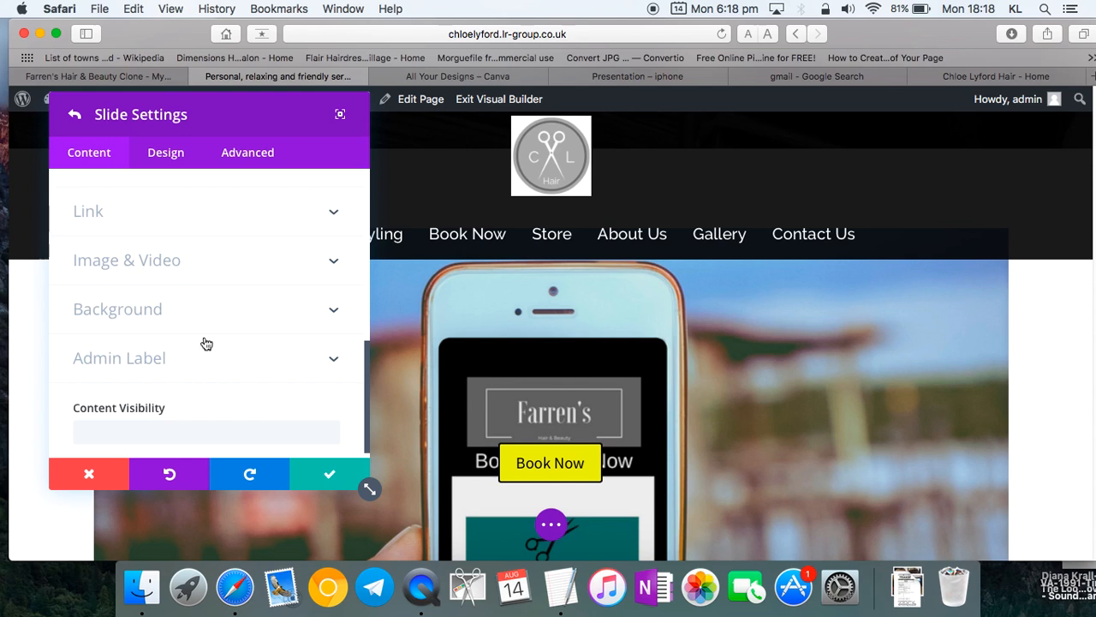
- Upload iphone-4.png from Downloads as a new slide background image
click(256, 306)
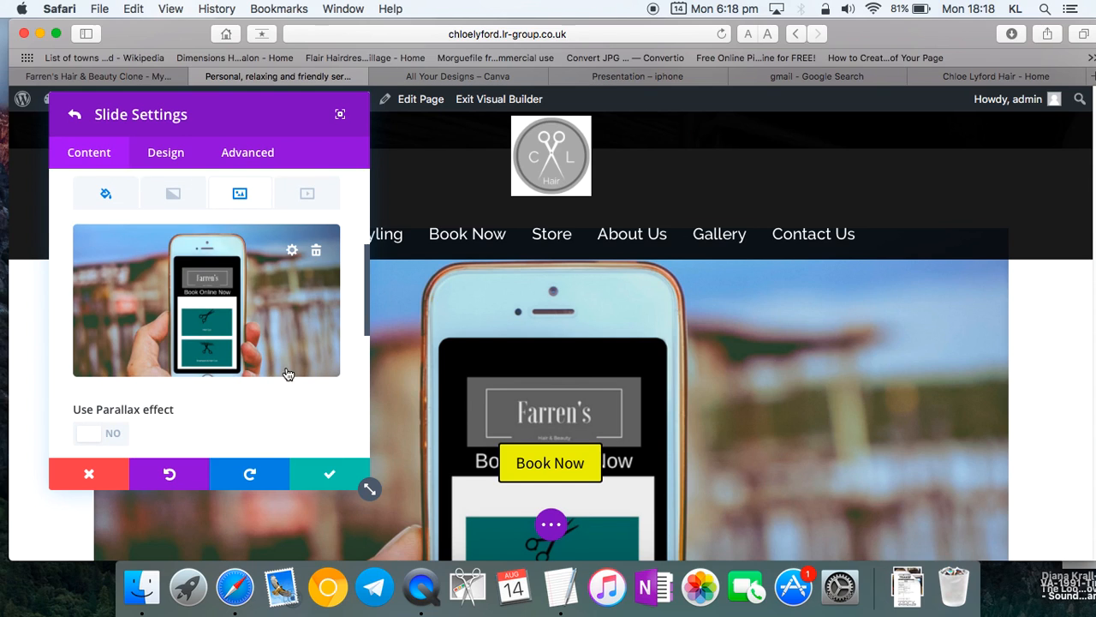
click(293, 247)
click(234, 167)
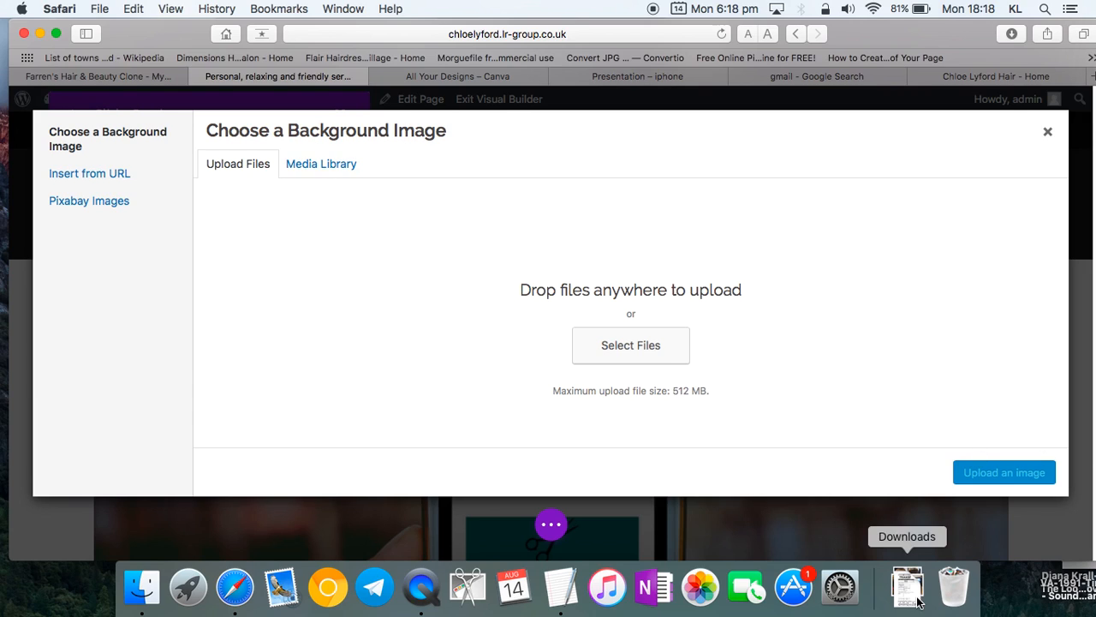
click(656, 357)
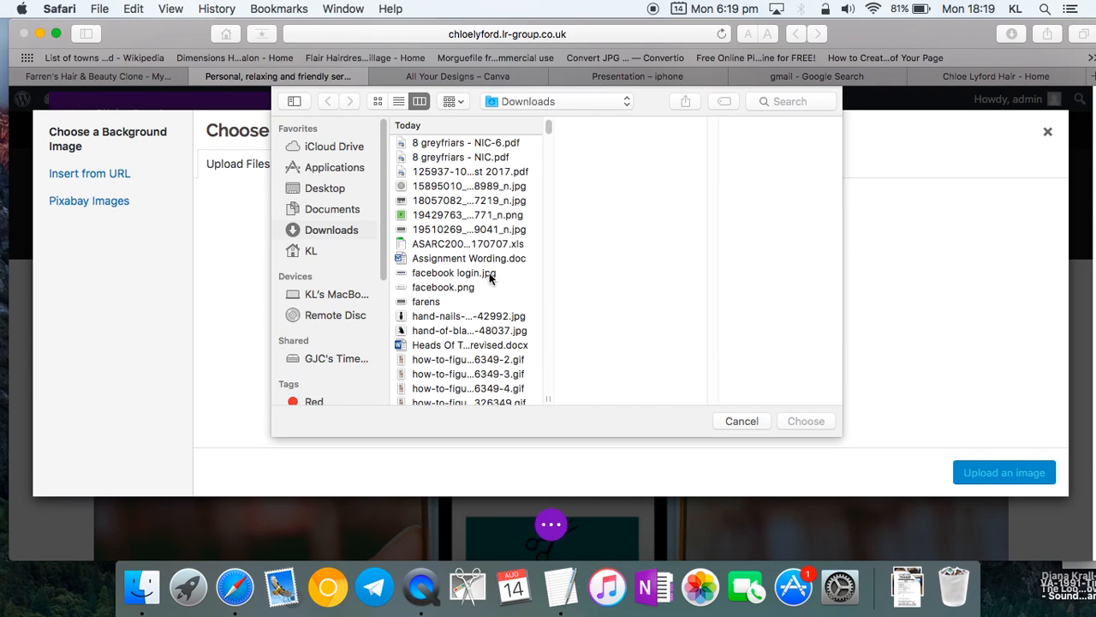
click(451, 216)
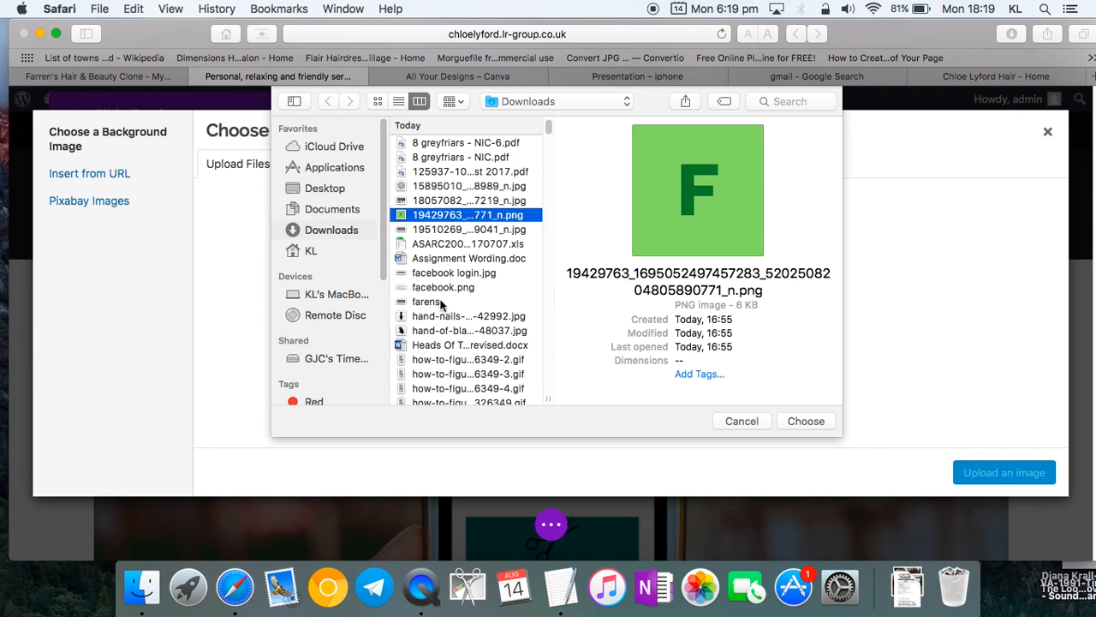
scroll(441, 300, down, 5)
scroll(449, 360, down, 1)
click(454, 374)
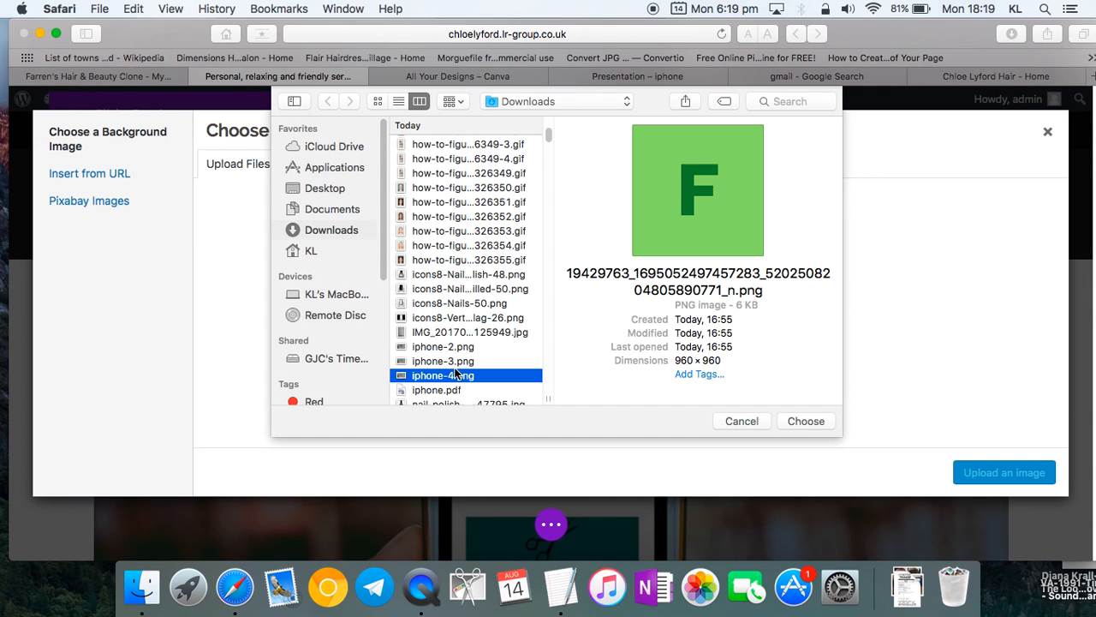
click(786, 420)
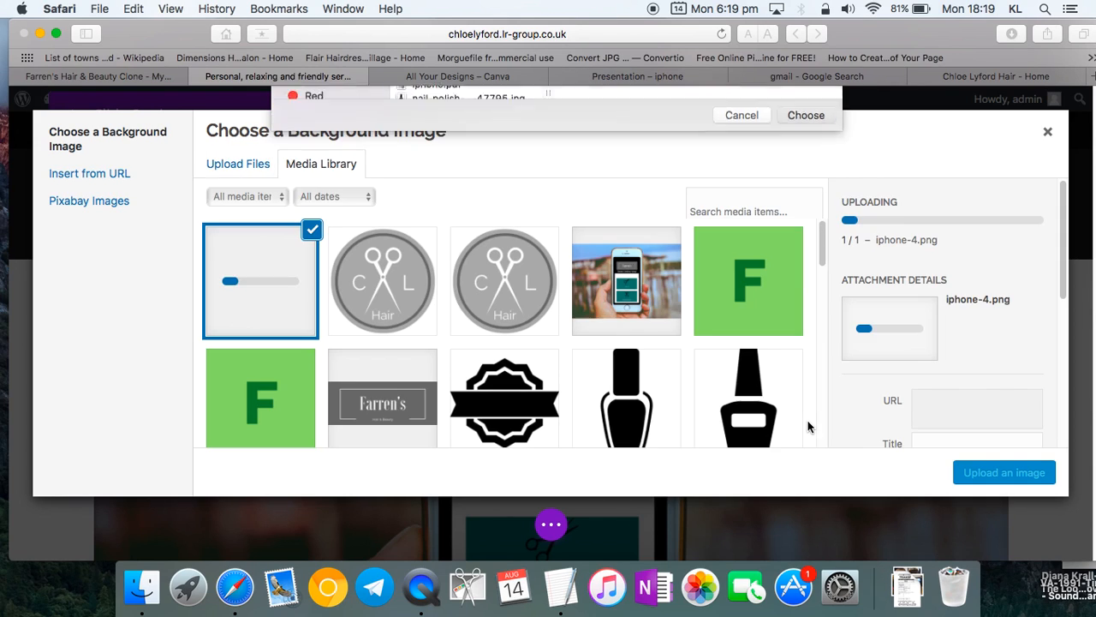
- Permanently delete the old iphone-3-1.png and duplicate green F images from the media library
click(585, 295)
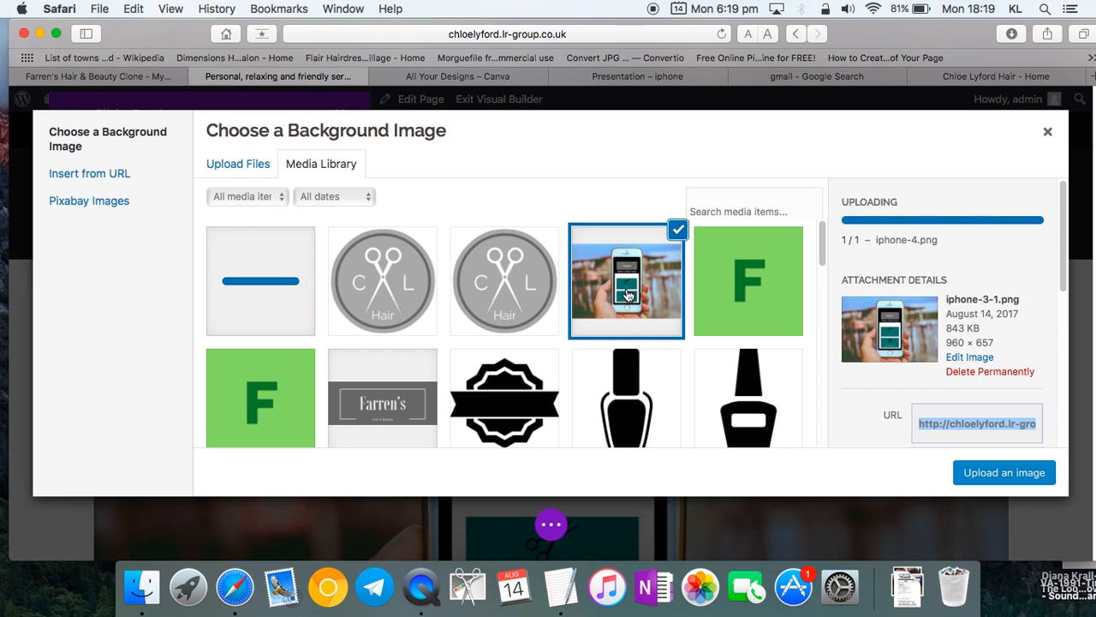
click(992, 371)
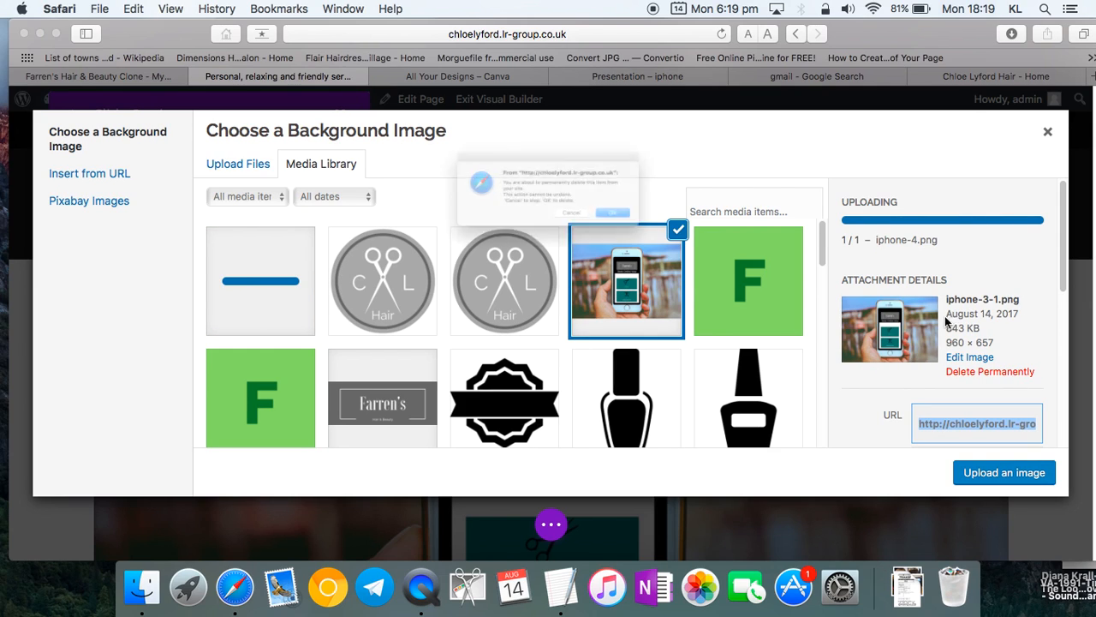
click(672, 232)
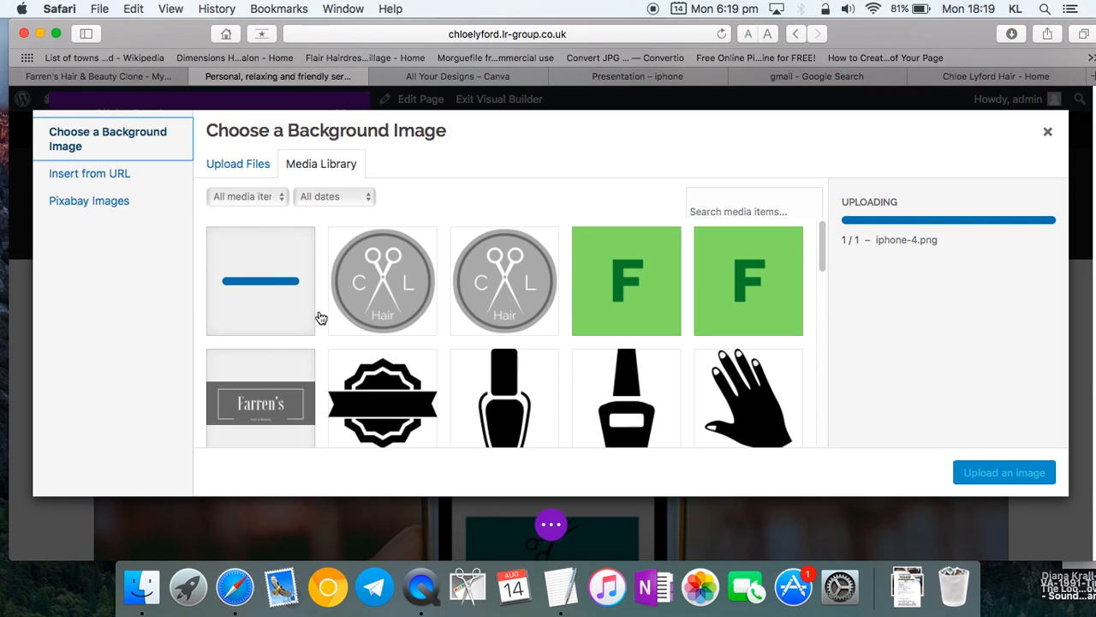
click(620, 308)
click(889, 259)
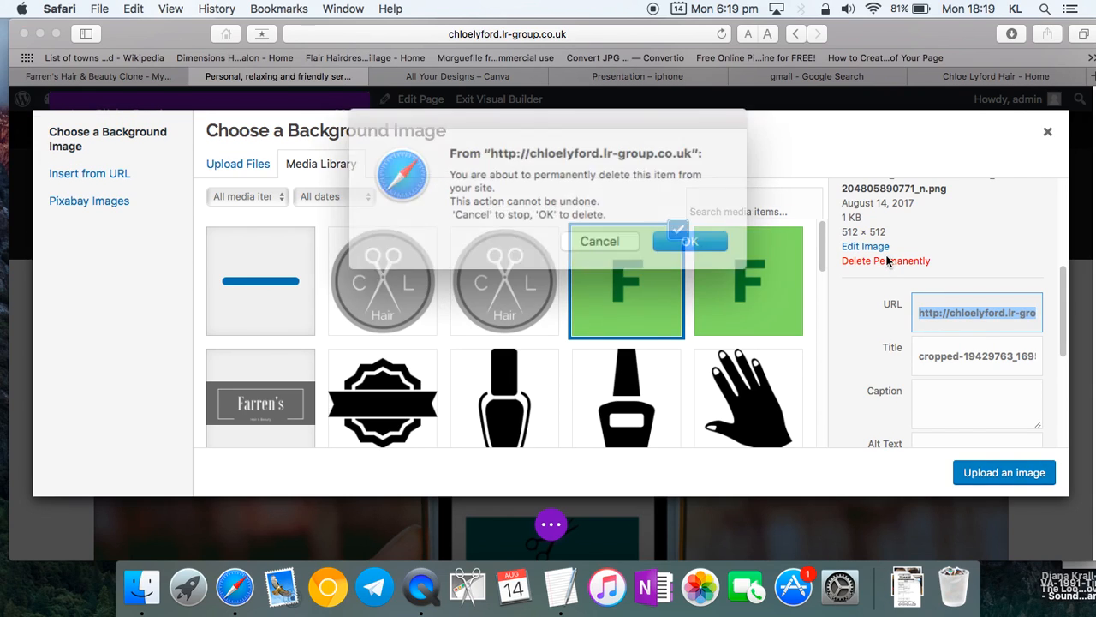
click(674, 235)
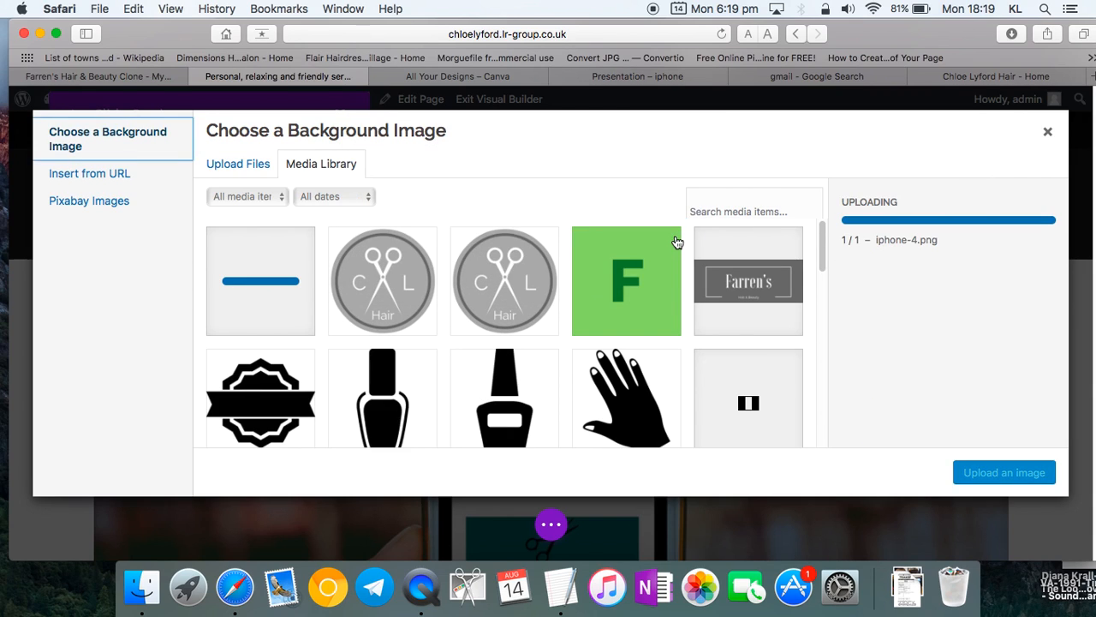
click(633, 276)
click(748, 283)
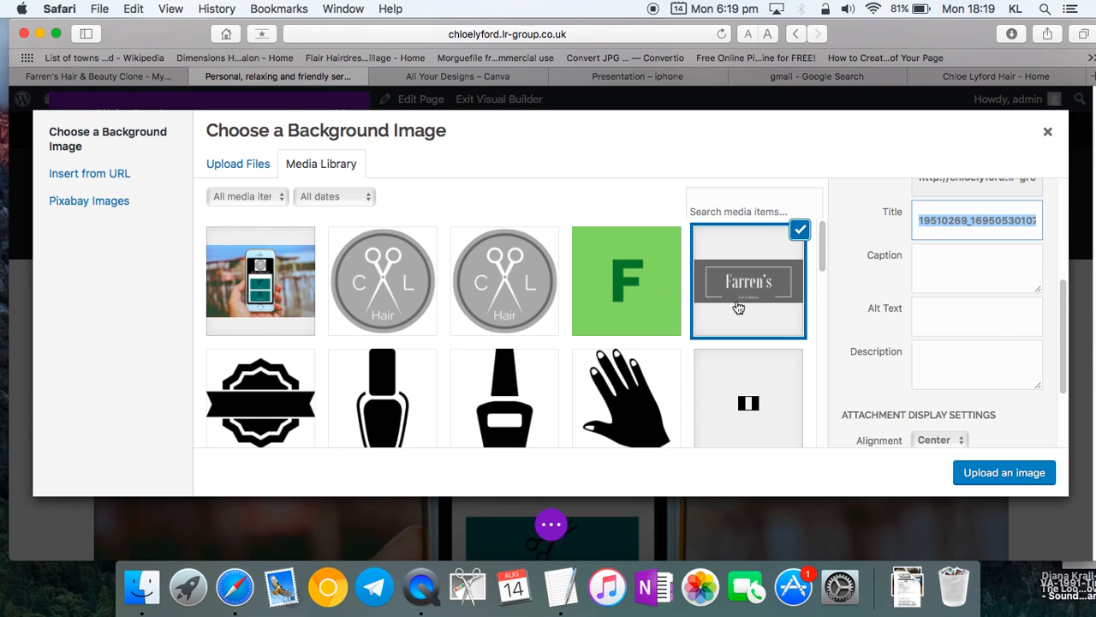
- Set iphone-4 as the slide background and save the slide and slider settings
click(256, 307)
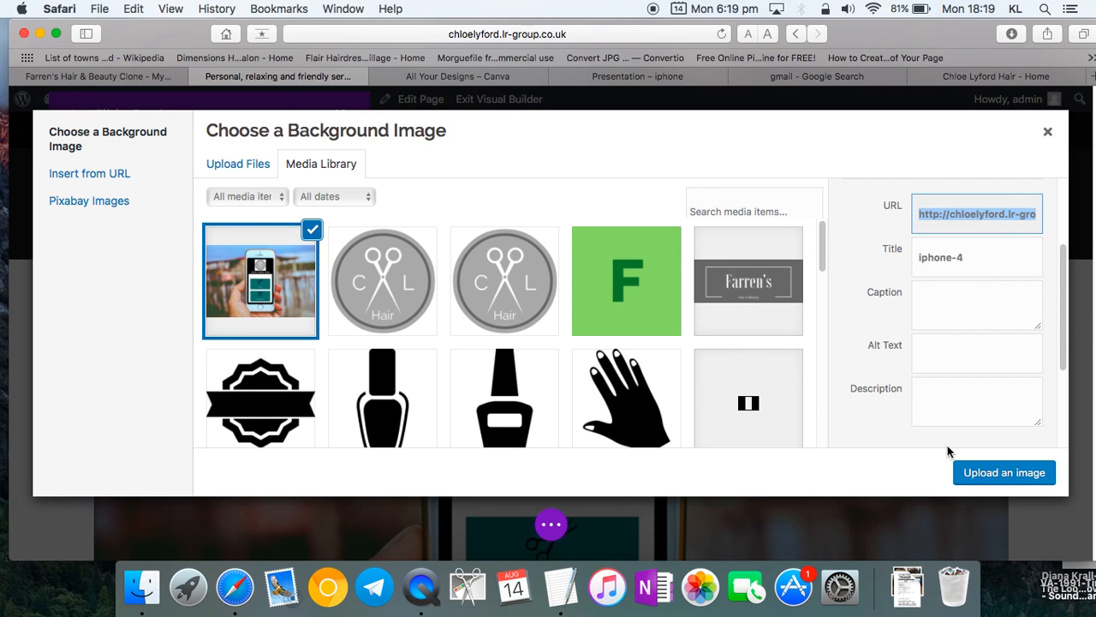
click(981, 482)
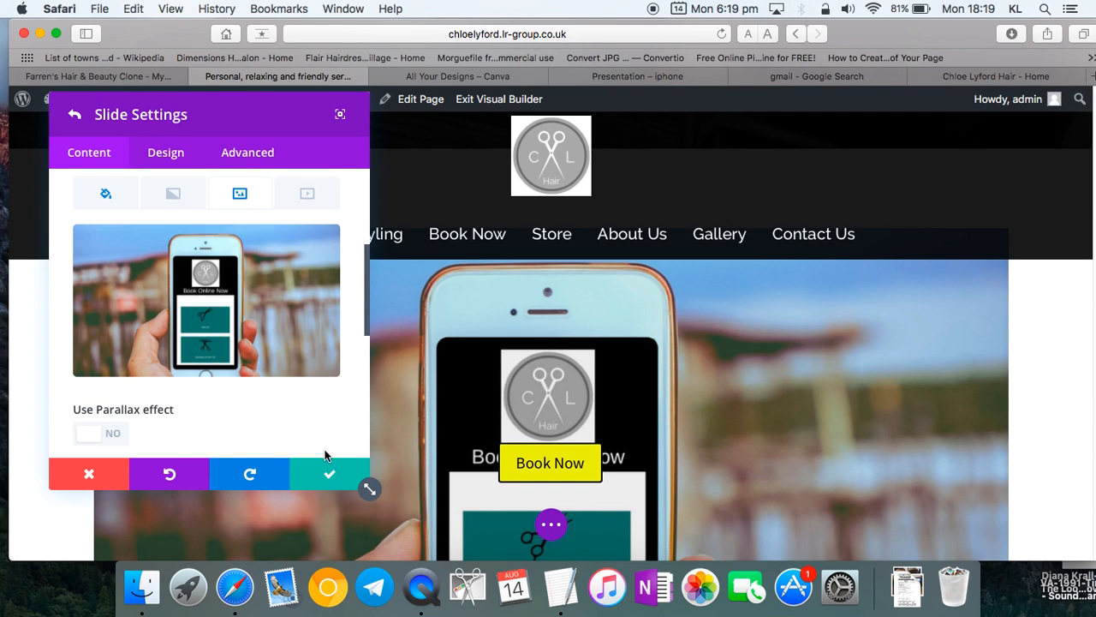
click(329, 473)
click(329, 478)
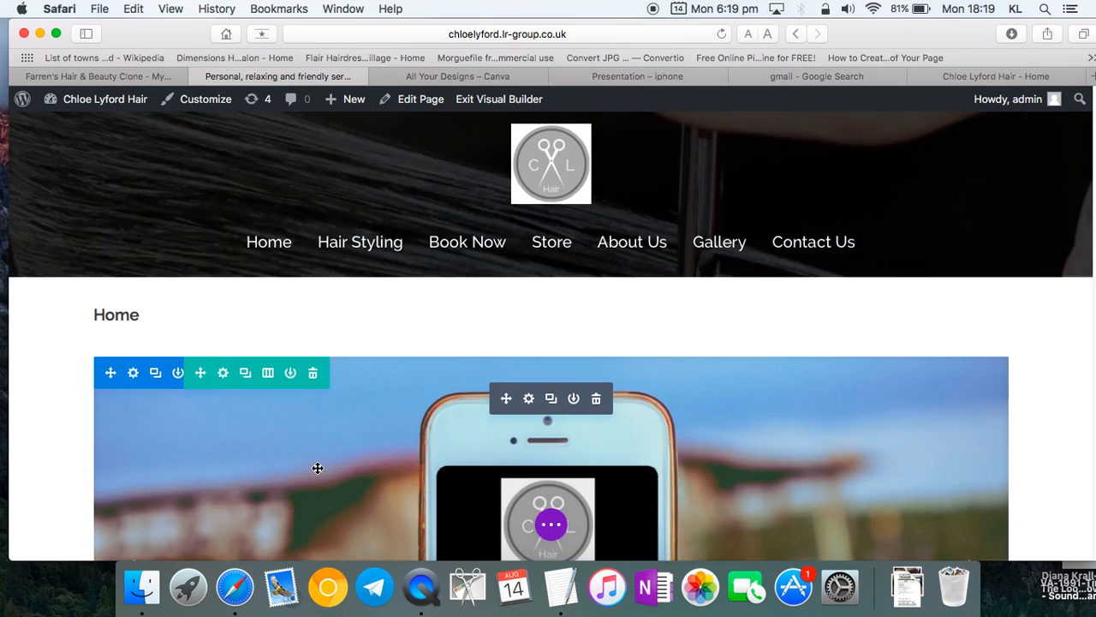
- Move the browser window right and bring the design brief forward to read the sub domain lines
scroll(317, 467, down, 10)
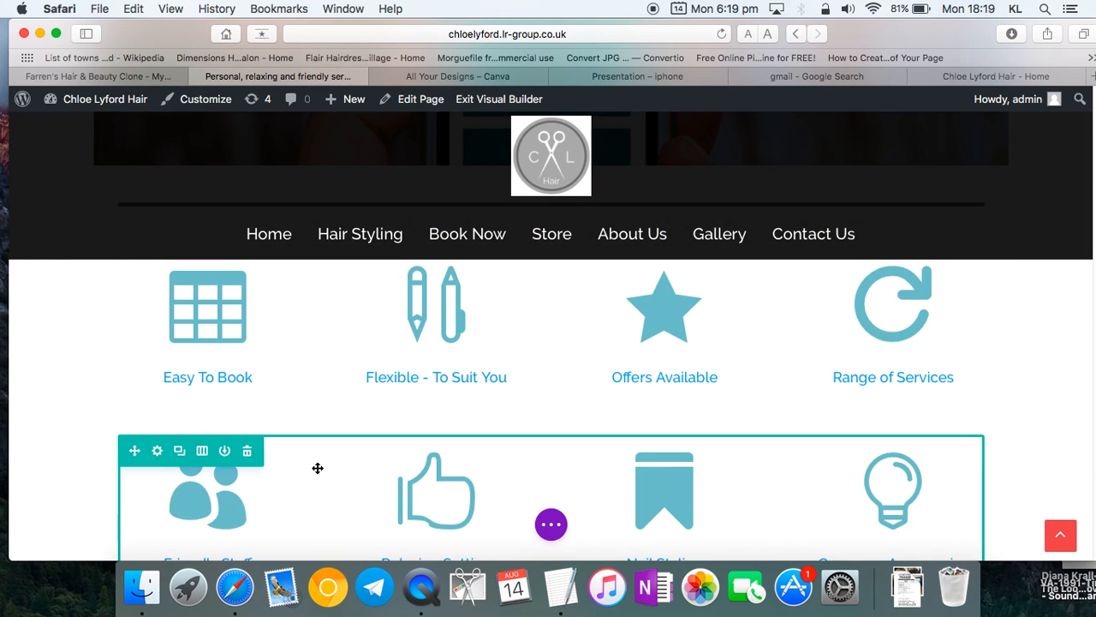
scroll(317, 468, down, 3)
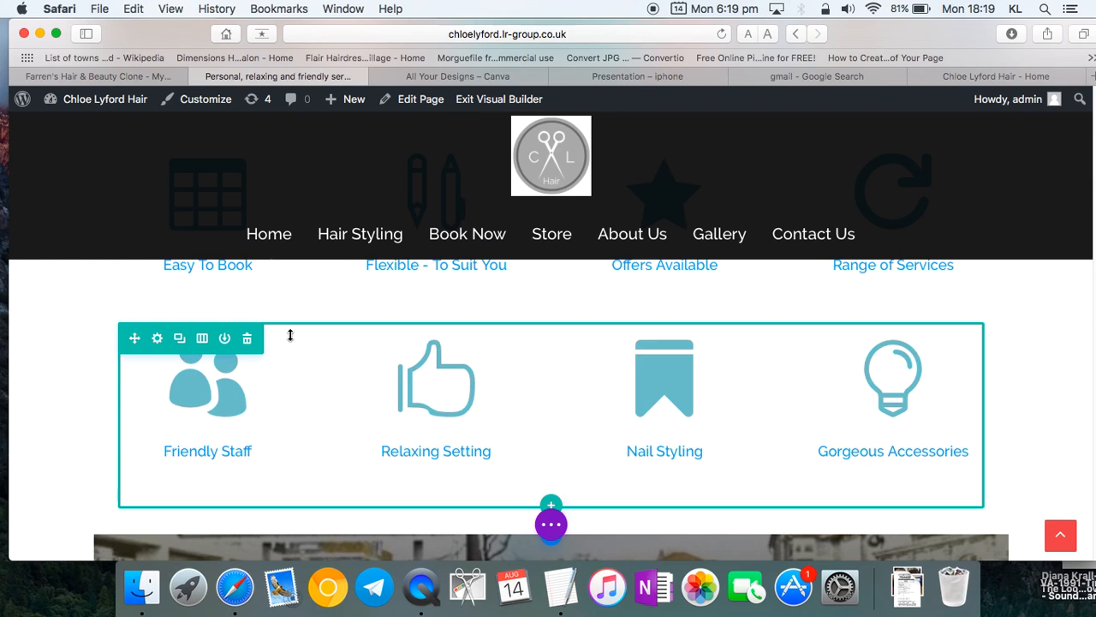
drag(161, 37, 470, 3)
click(280, 137)
drag(319, 130, 233, 109)
- Read the brief's Nails question and Testimonials link, then move Safari back left
click(295, 159)
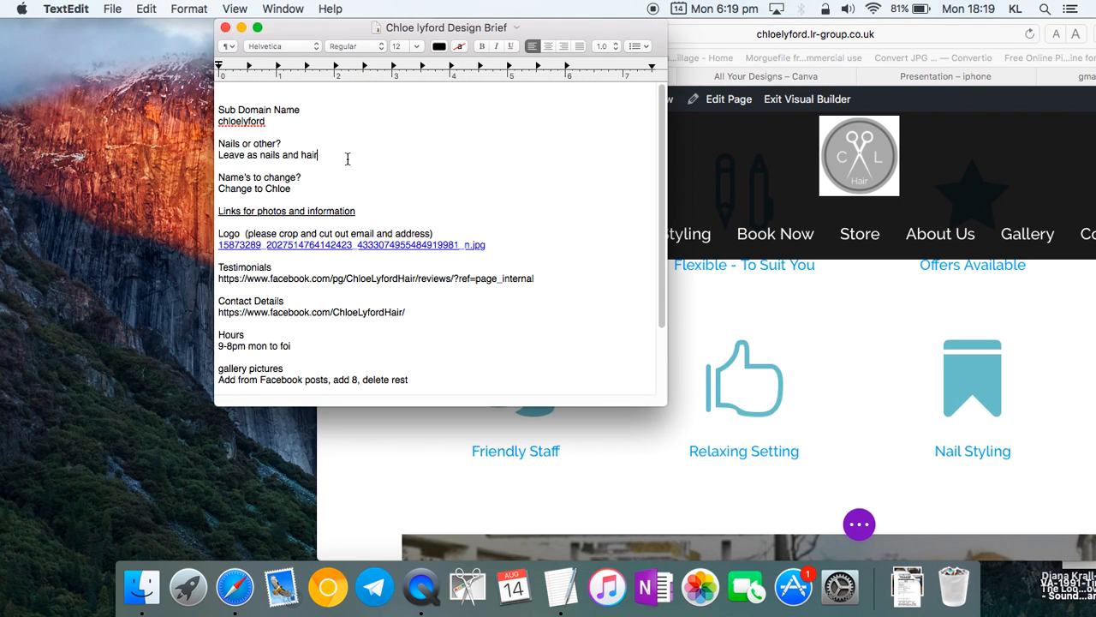
drag(348, 158, 218, 147)
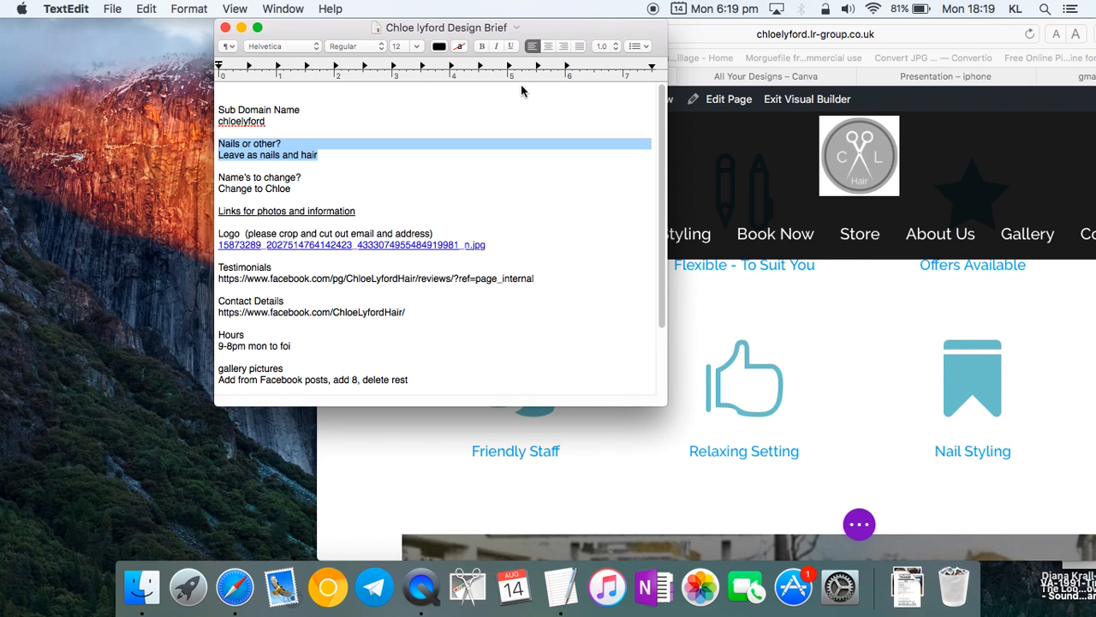
click(306, 188)
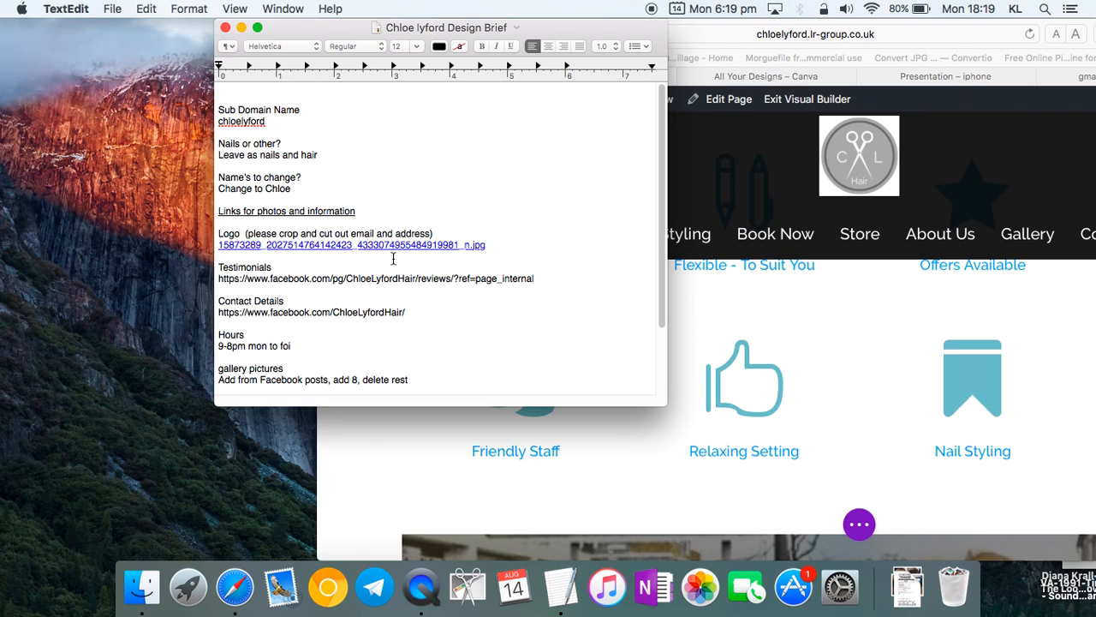
scroll(373, 222, down, 1)
drag(545, 273, 214, 272)
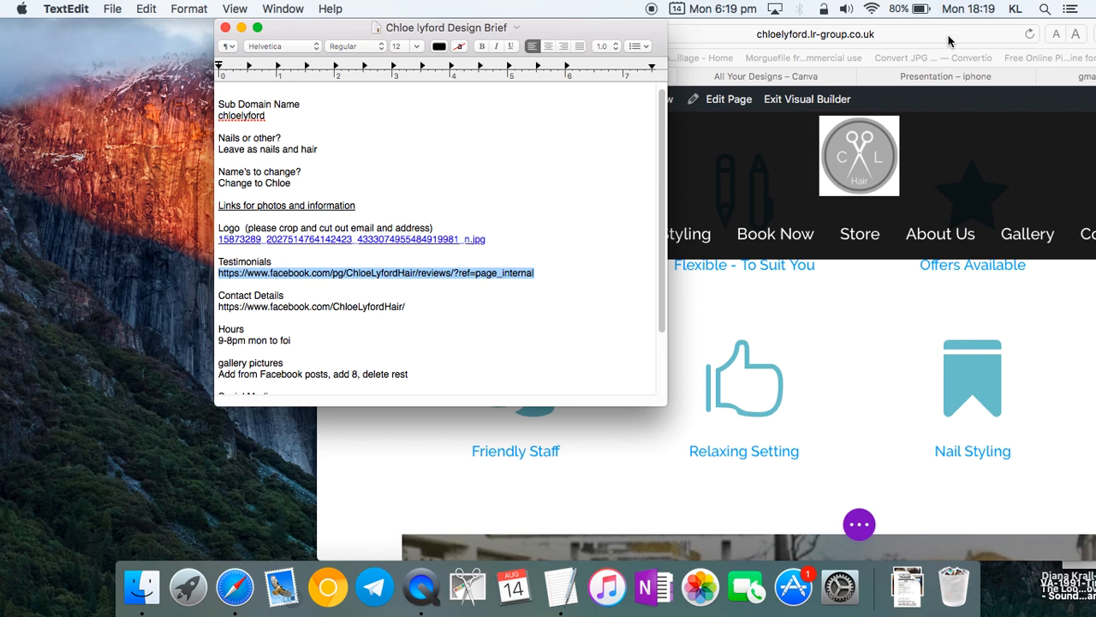
click(726, 89)
drag(490, 40, 195, 9)
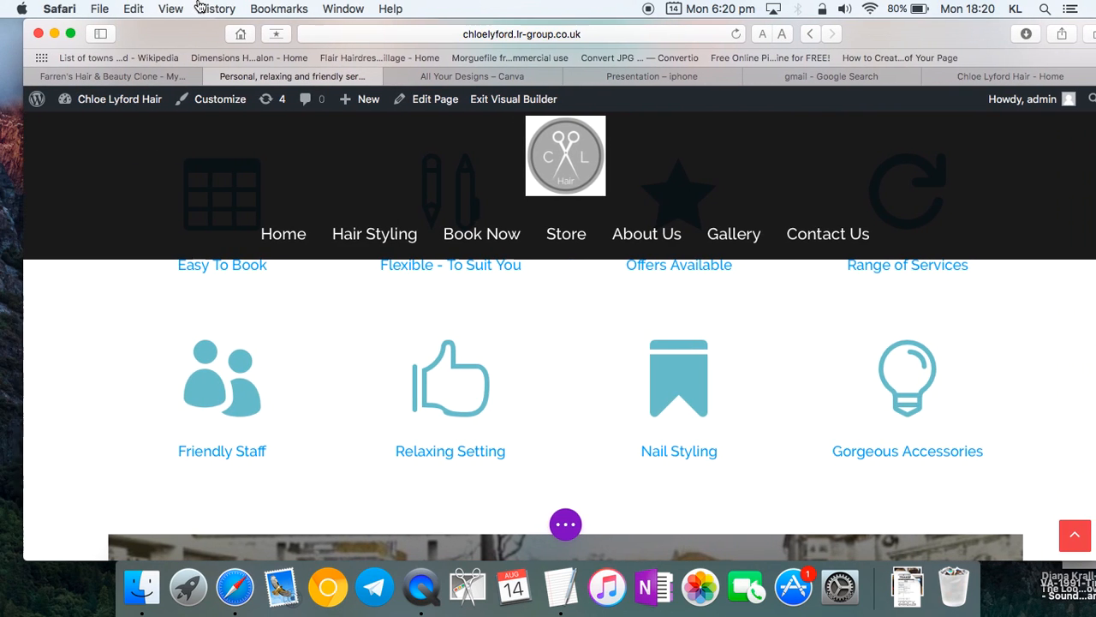
- Scroll the Home page down to the testimonials and edit the first quote's text
drag(913, 42, 891, 42)
scroll(608, 420, down, 8)
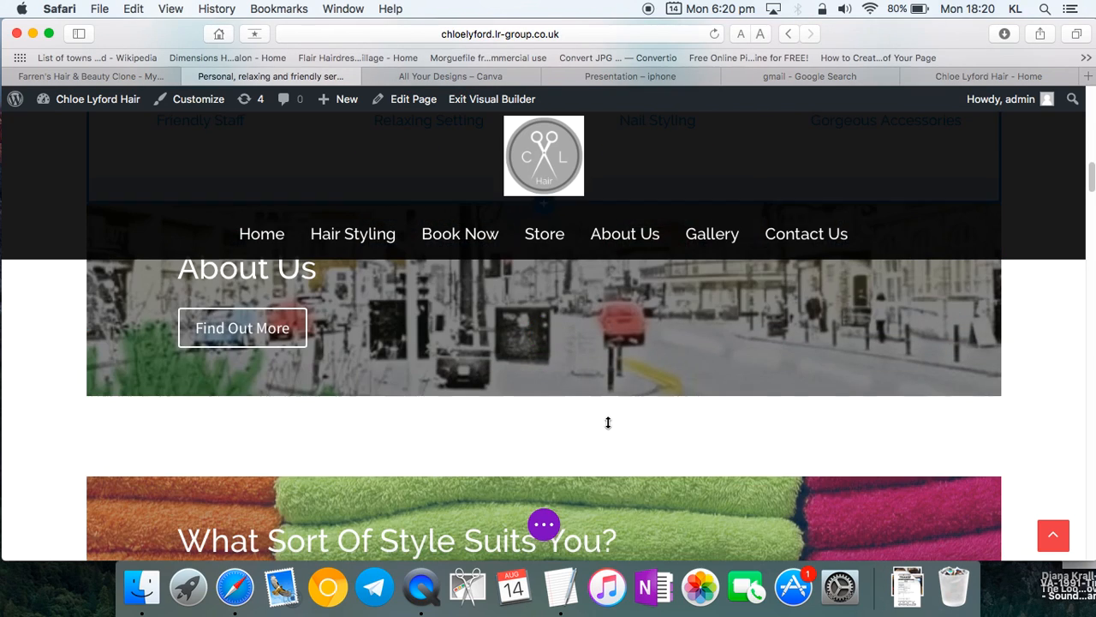
scroll(607, 420, down, 10)
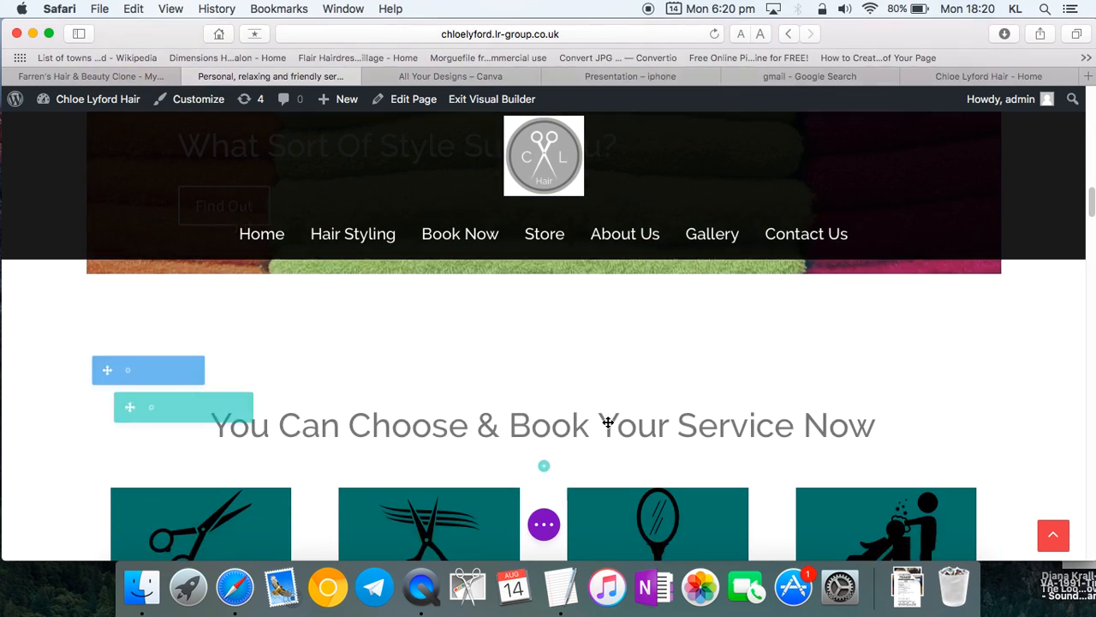
scroll(609, 427, down, 8)
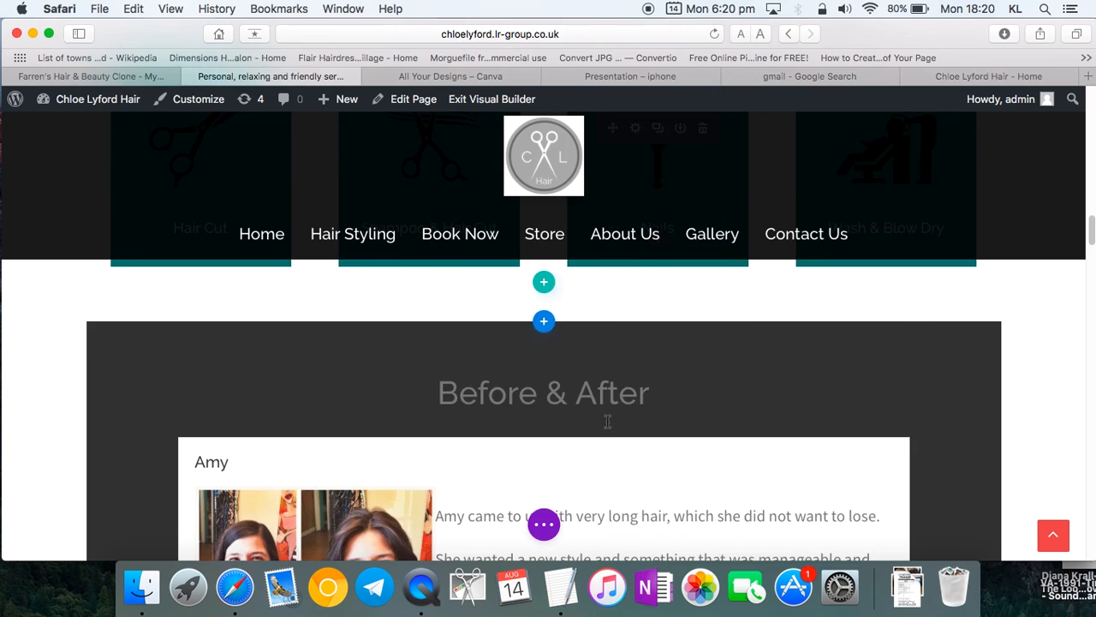
scroll(609, 422, down, 2)
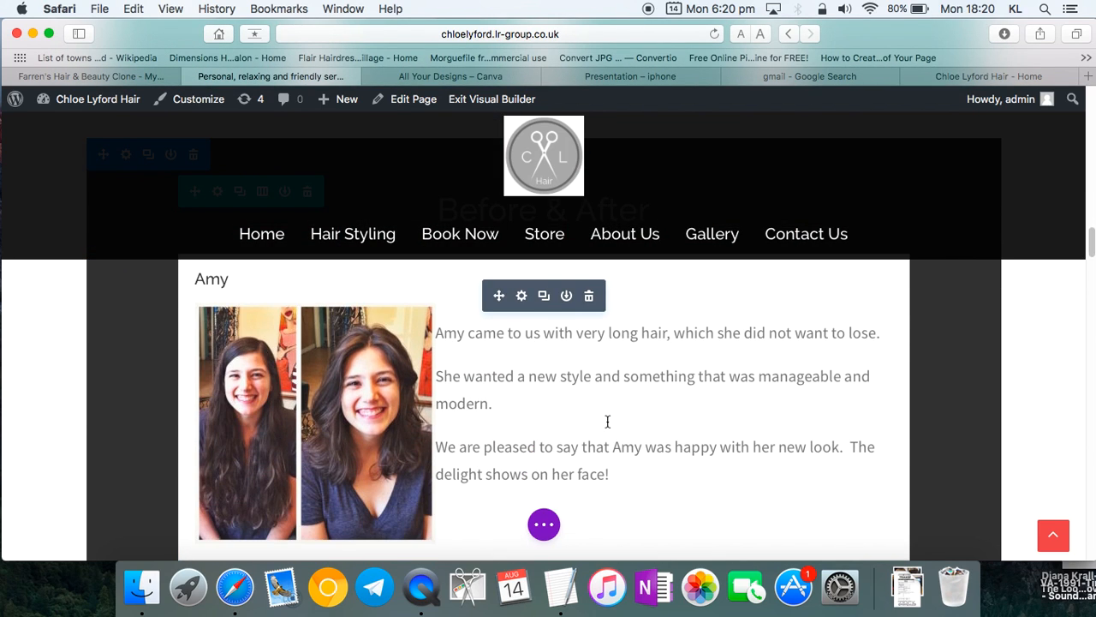
scroll(607, 420, down, 10)
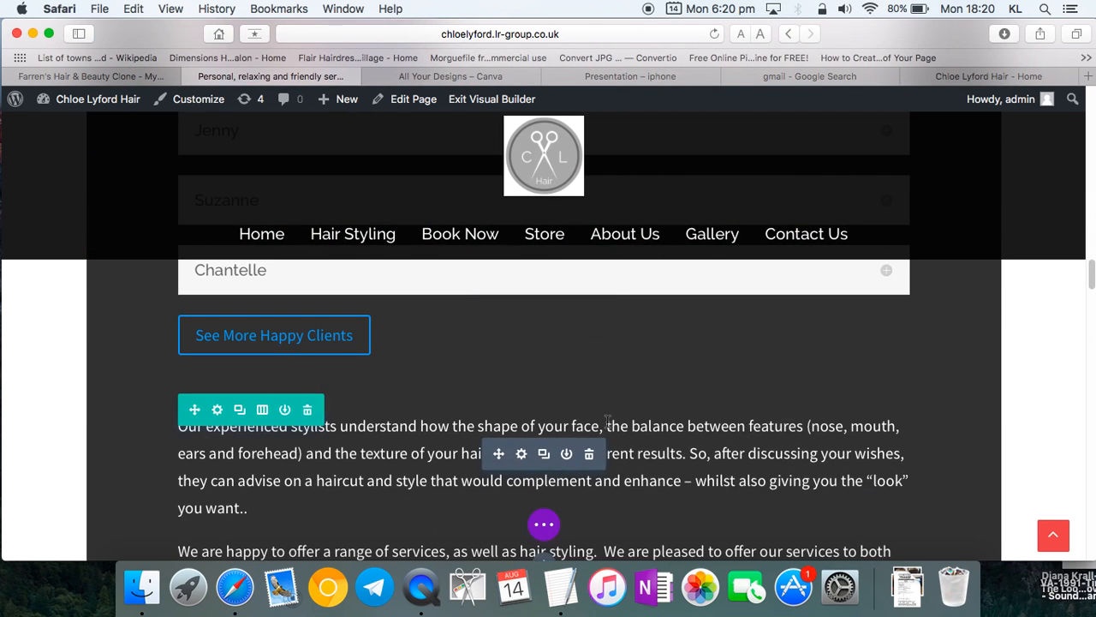
scroll(607, 421, down, 2)
scroll(607, 421, down, 5)
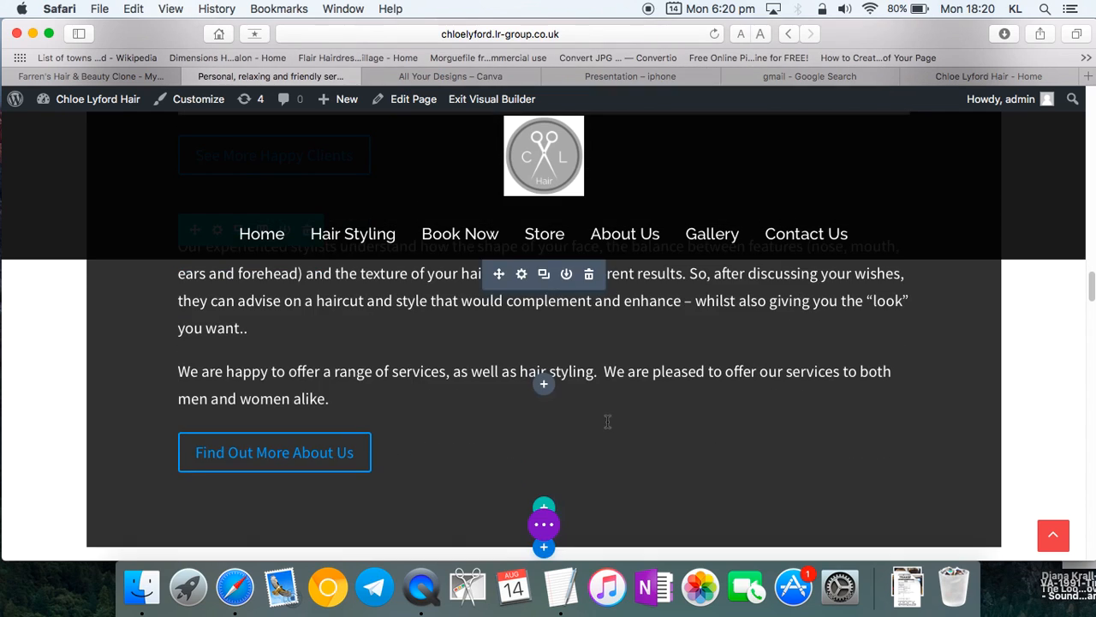
scroll(607, 422, up, 3)
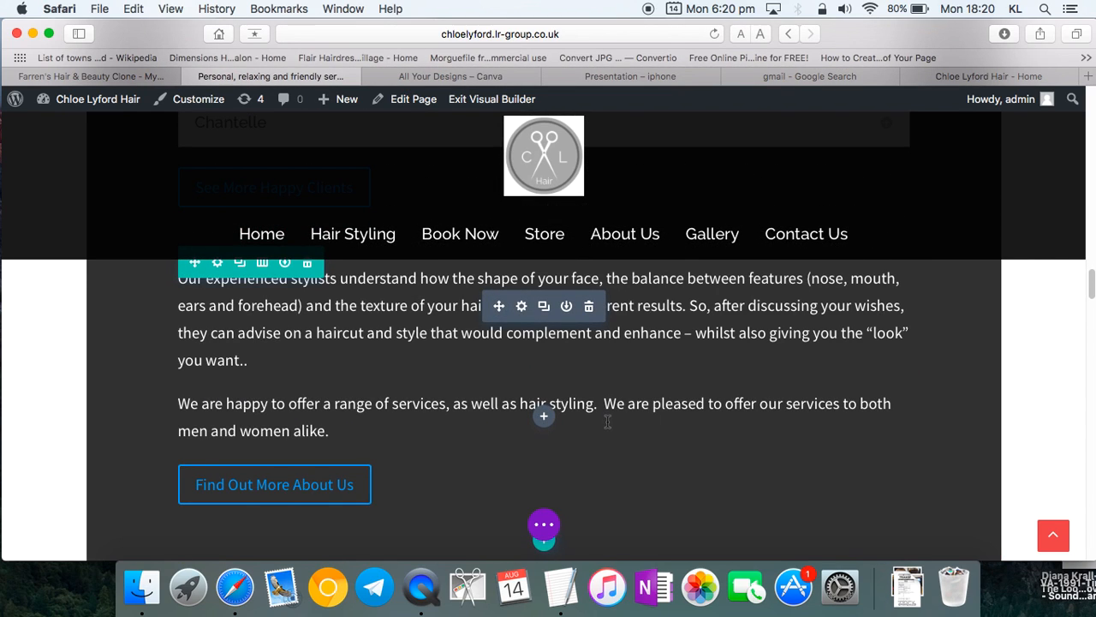
scroll(607, 422, up, 2)
scroll(607, 421, down, 15)
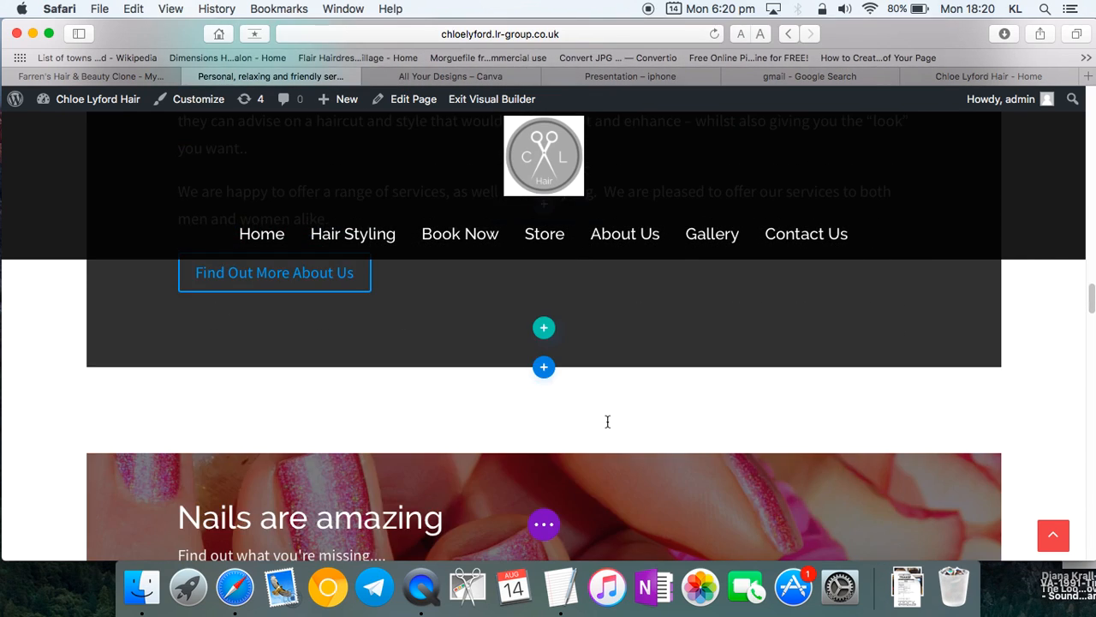
scroll(608, 421, down, 10)
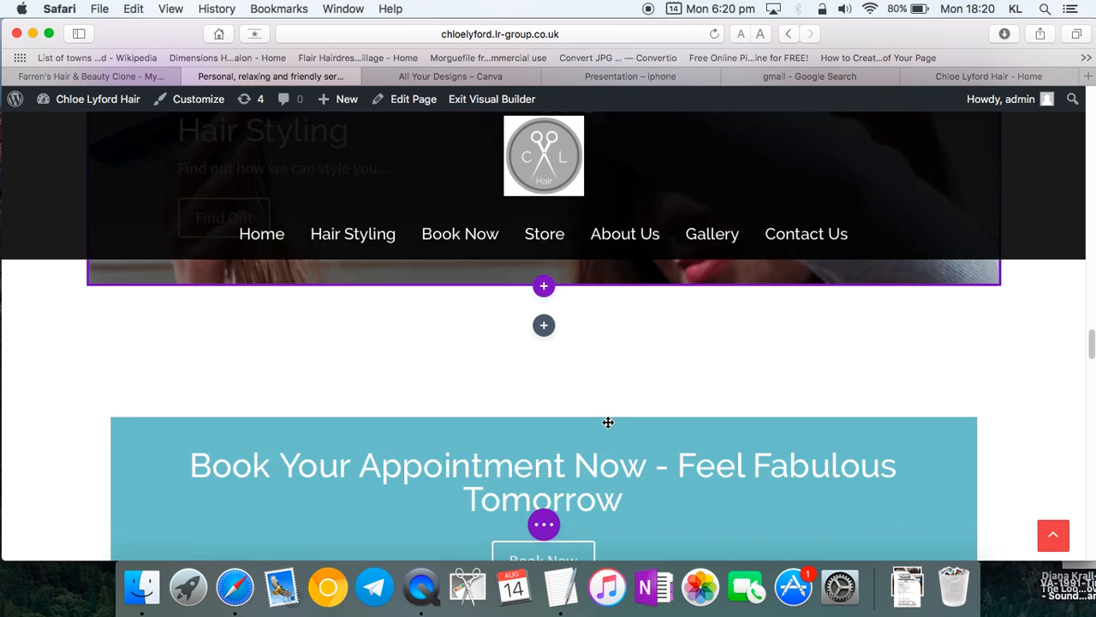
scroll(607, 421, down, 20)
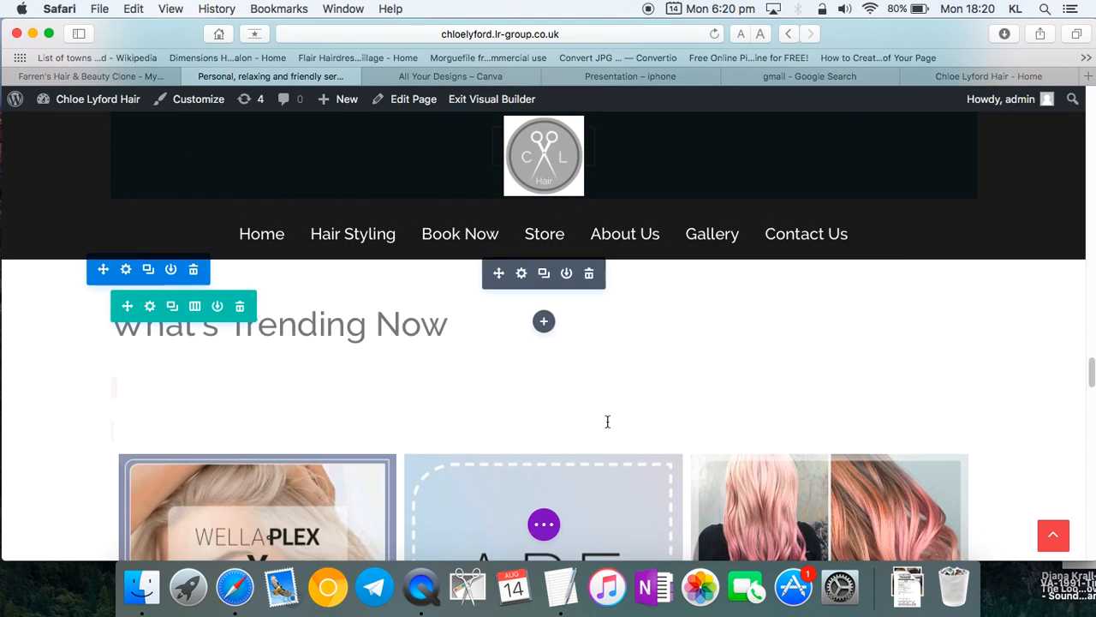
scroll(607, 421, down, 2)
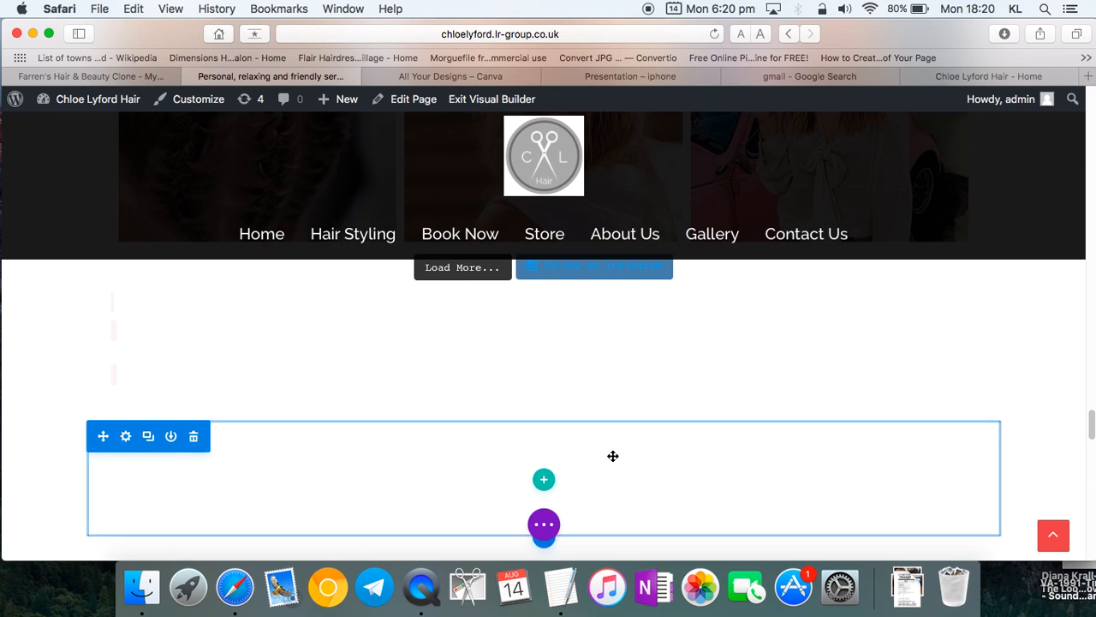
scroll(610, 449, down, 3)
scroll(610, 445, down, 3)
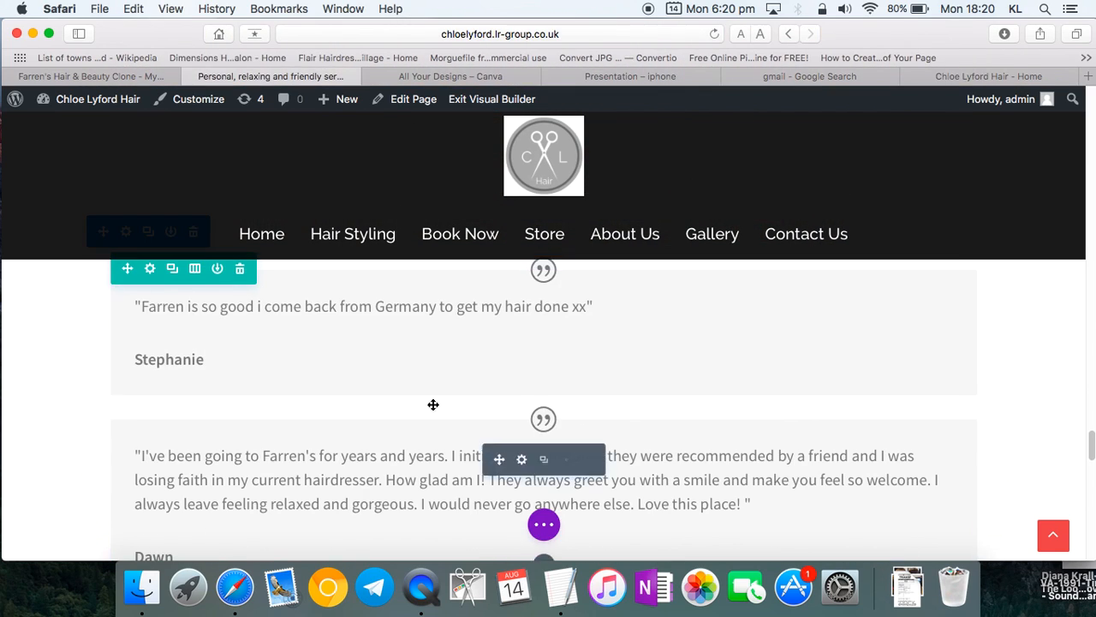
click(338, 322)
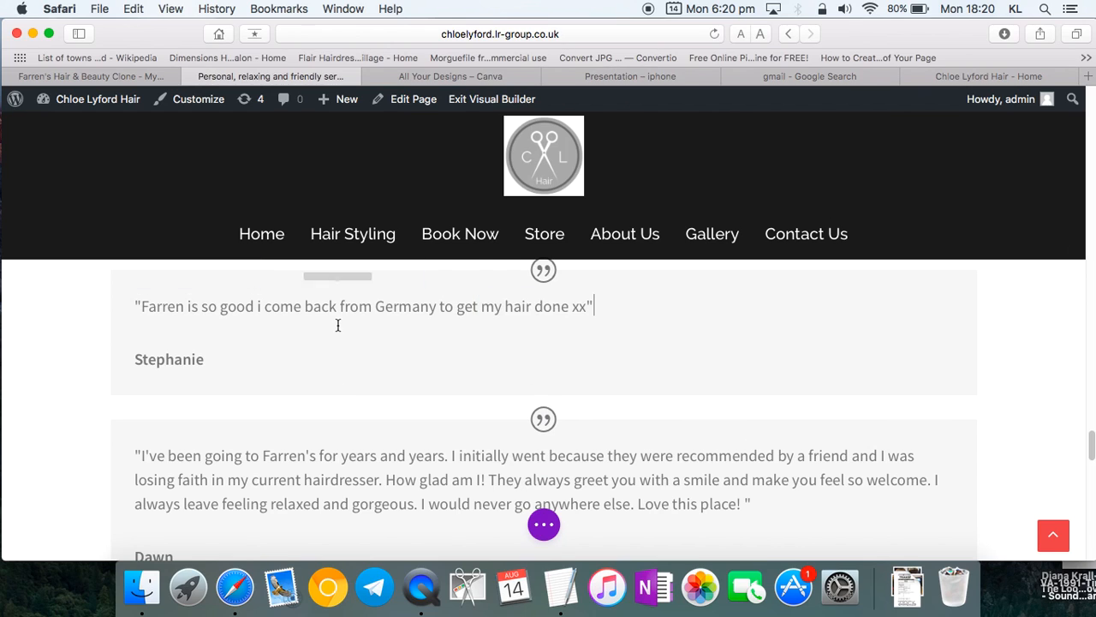
- Copy the 18 April review text from the salon's Facebook Reviews page
click(975, 81)
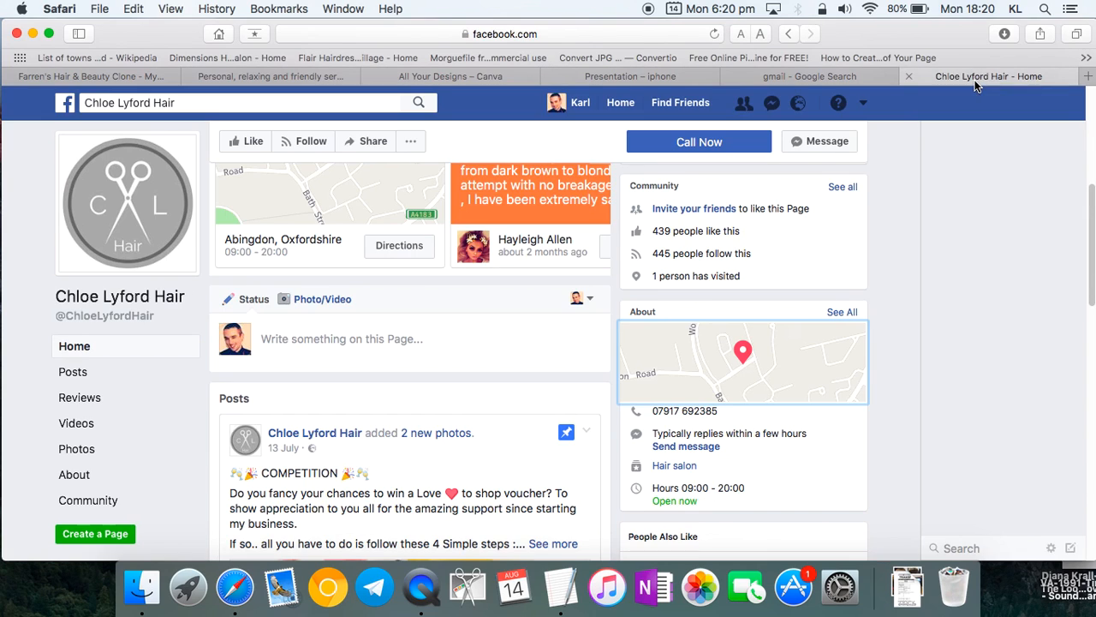
click(99, 398)
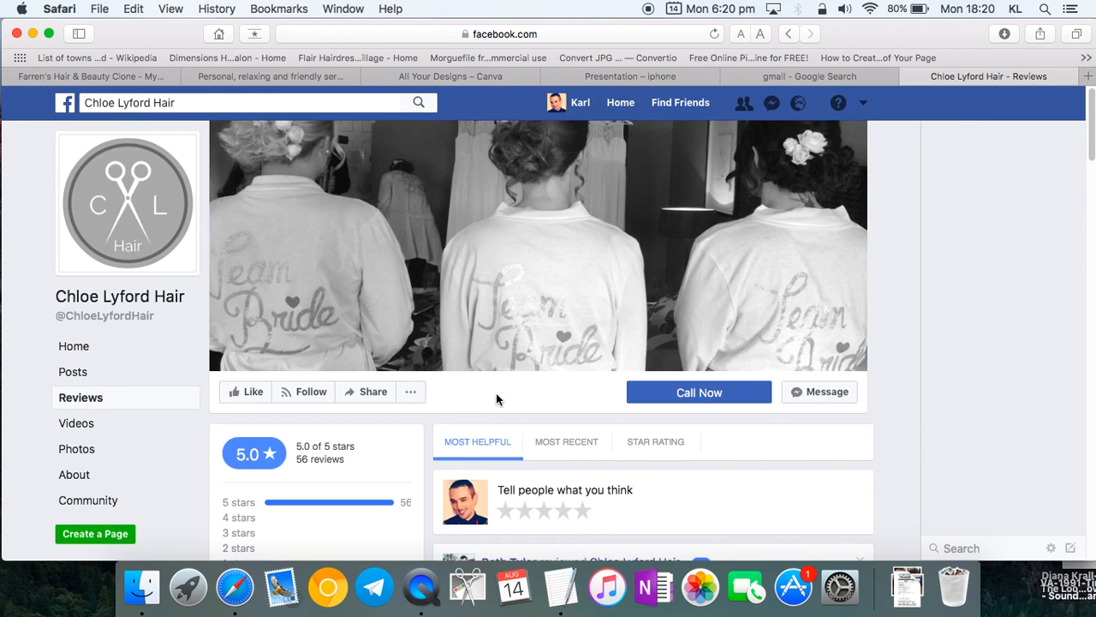
scroll(497, 399, down, 10)
scroll(497, 397, down, 3)
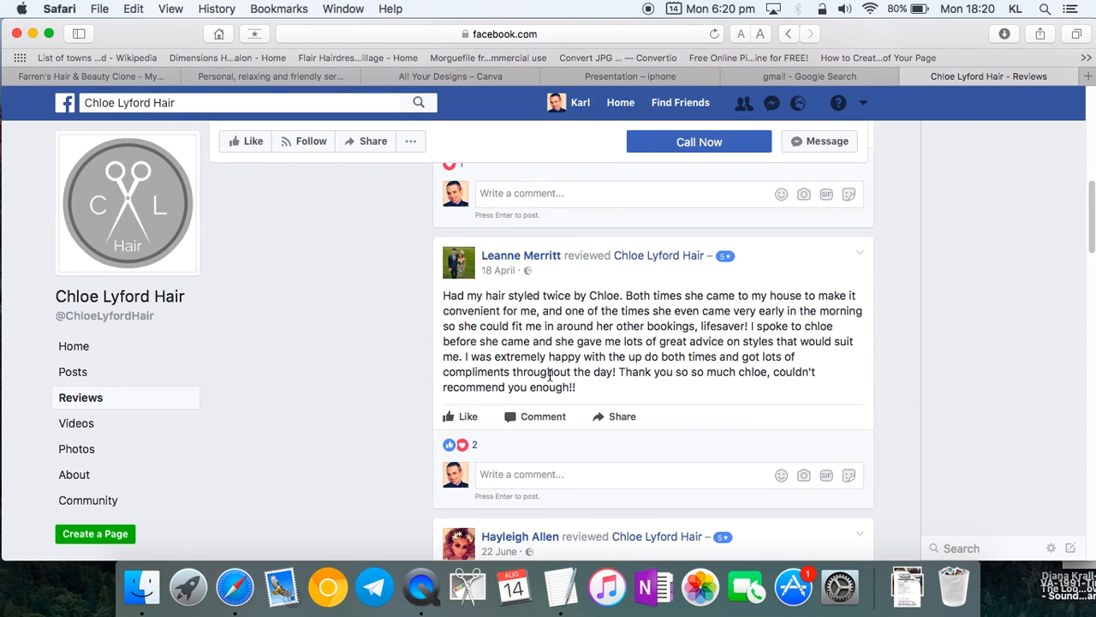
drag(577, 391, 441, 294)
key(super+c)
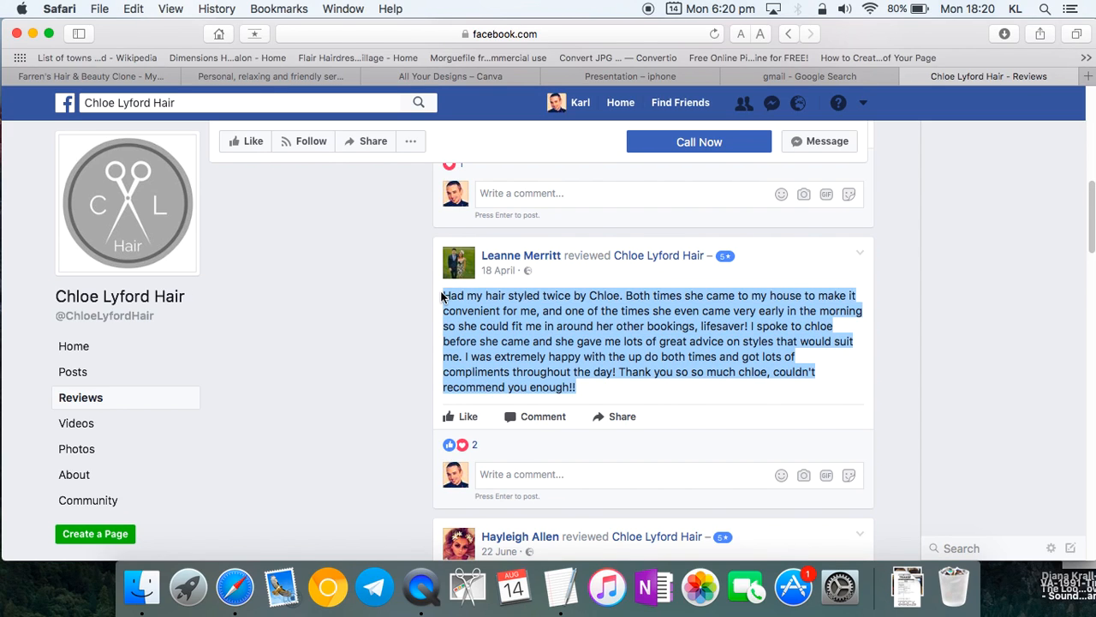
- Paste the review over the first testimonial, remove the old author name, and return to Facebook
click(268, 76)
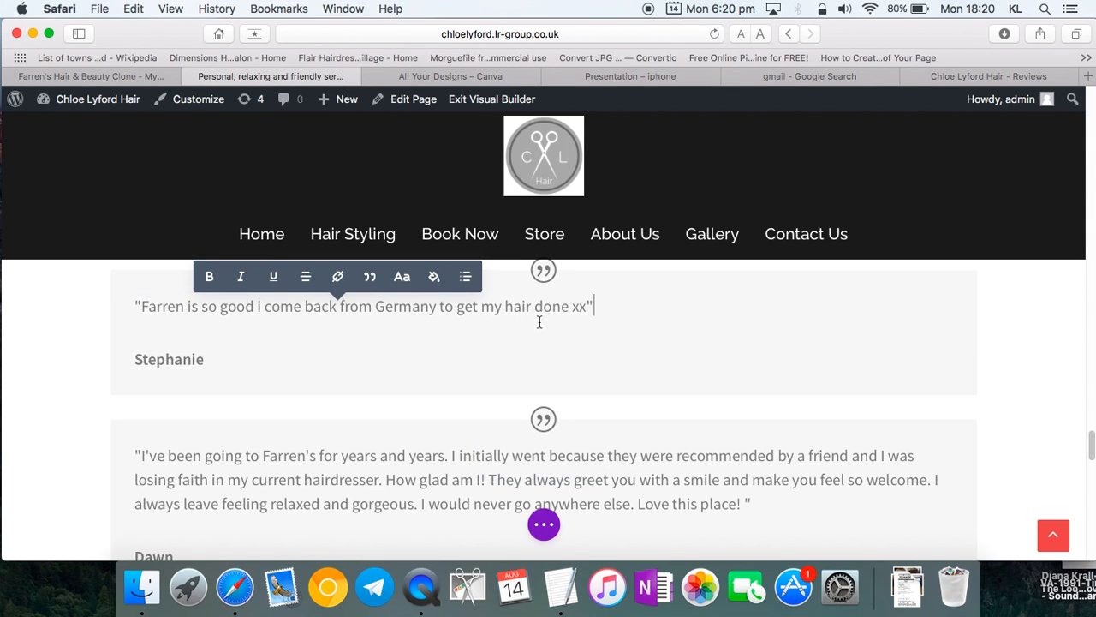
drag(587, 309, 142, 303)
key(cmd+v)
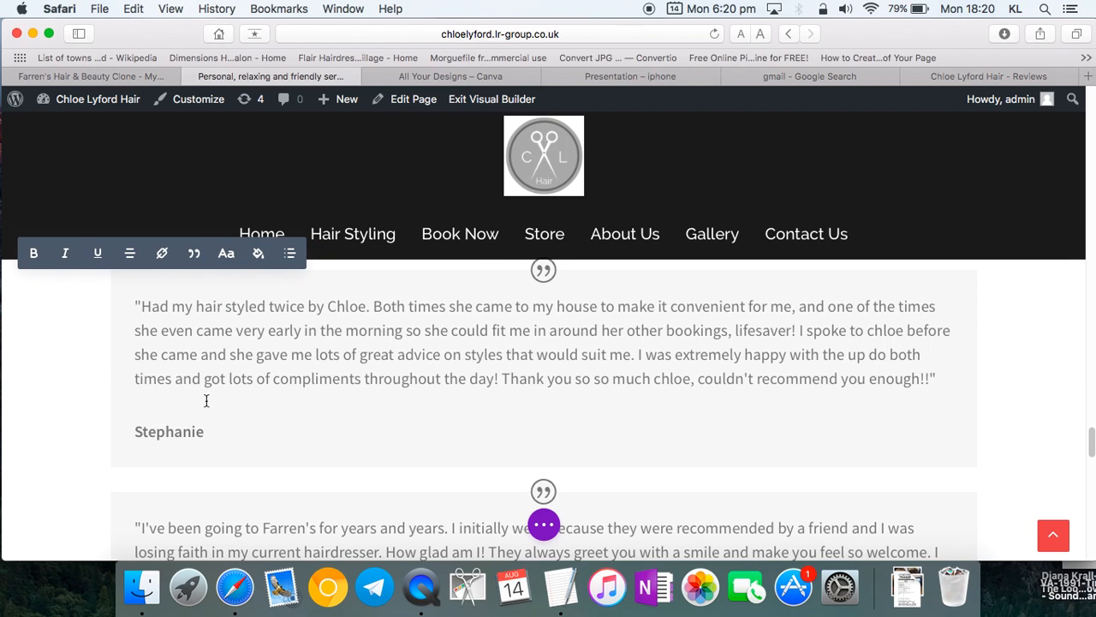
double_click(219, 430)
key(BackSpace)
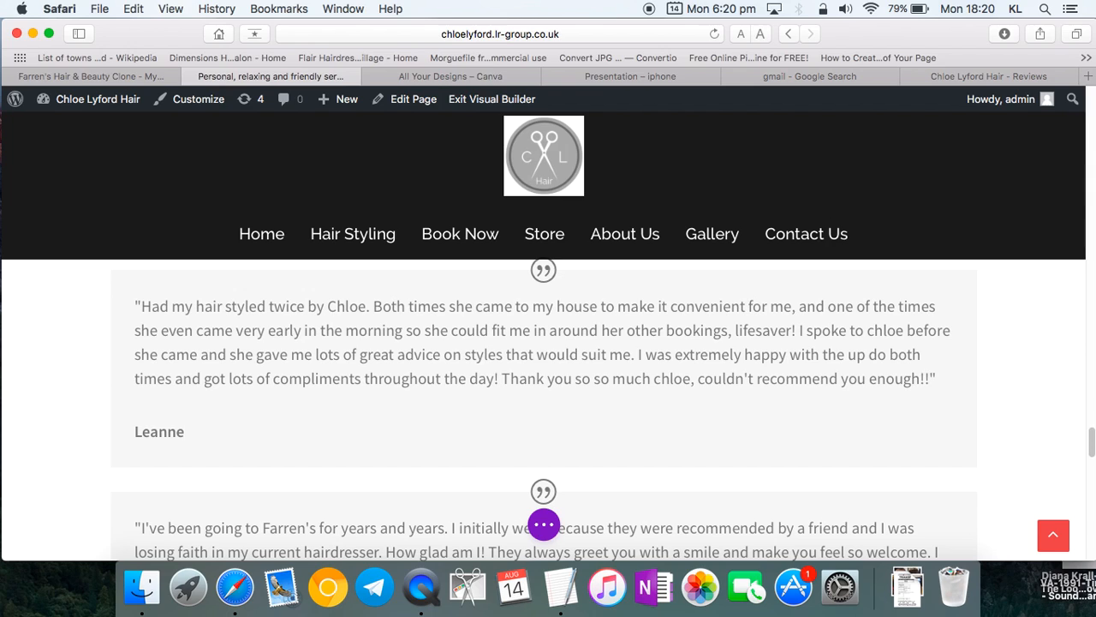
scroll(523, 376, down, 2)
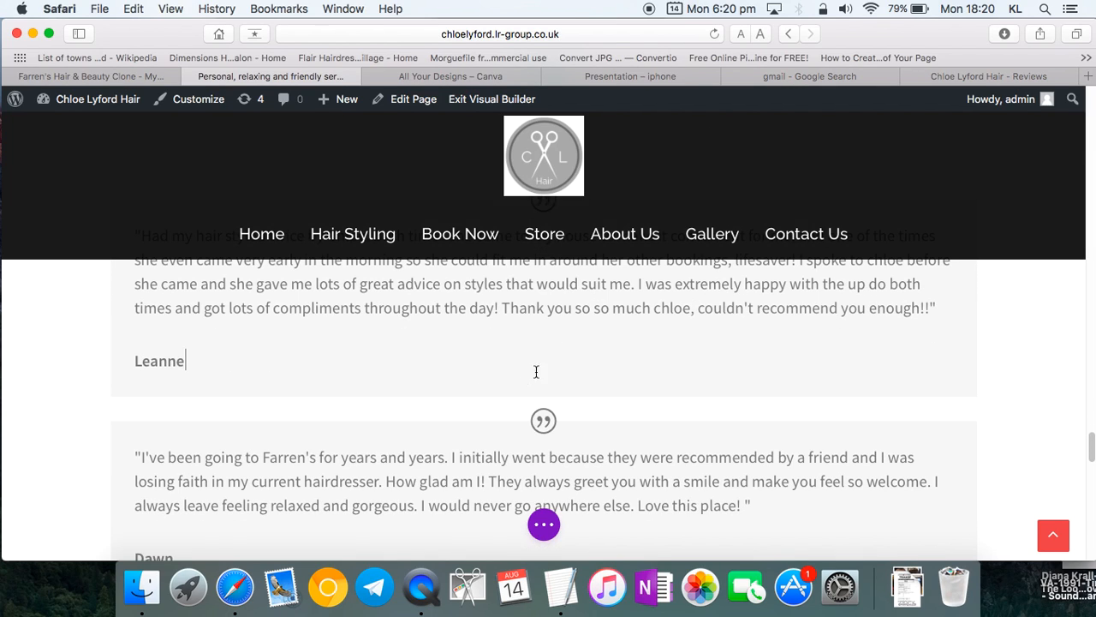
click(962, 78)
scroll(543, 398, down, 8)
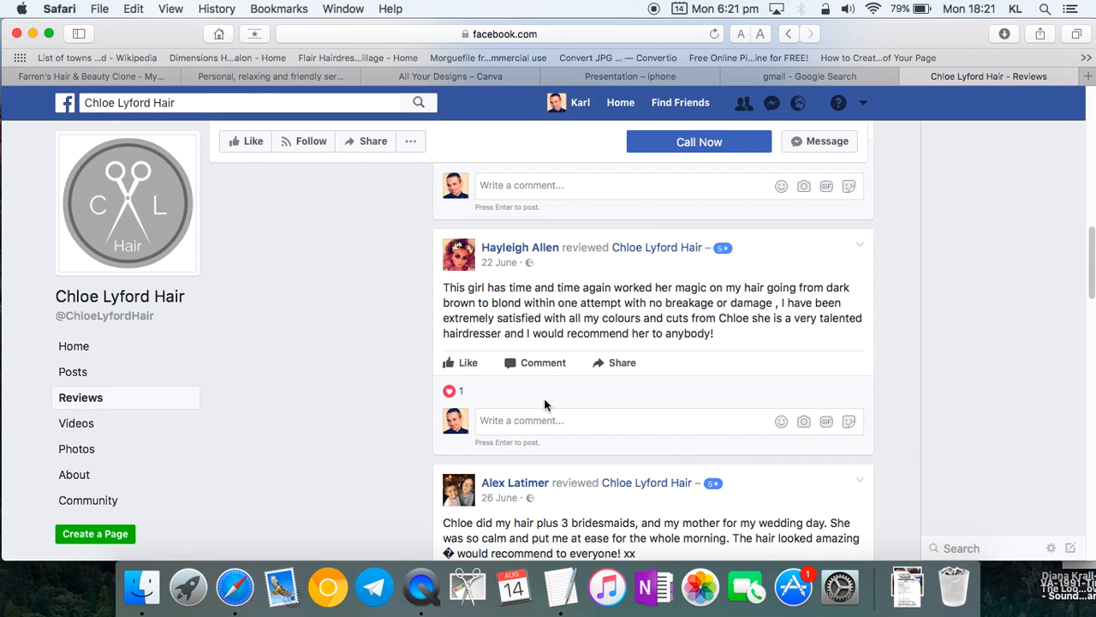
- Paste the 22 June review over a testimonial and credit it to the reviewer's first name
drag(744, 336, 432, 291)
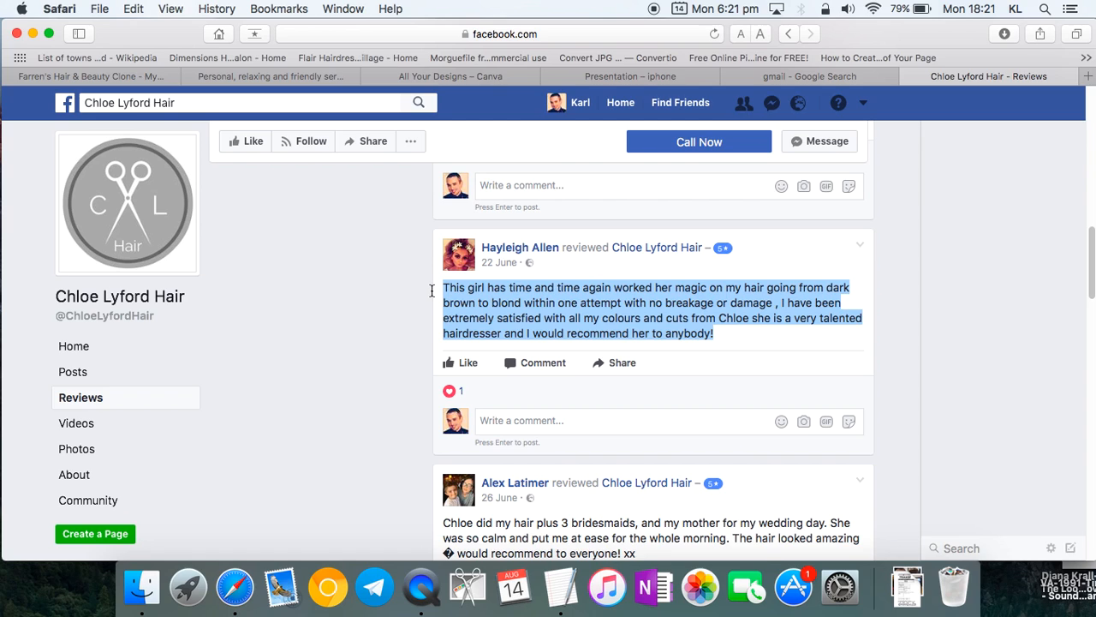
click(268, 77)
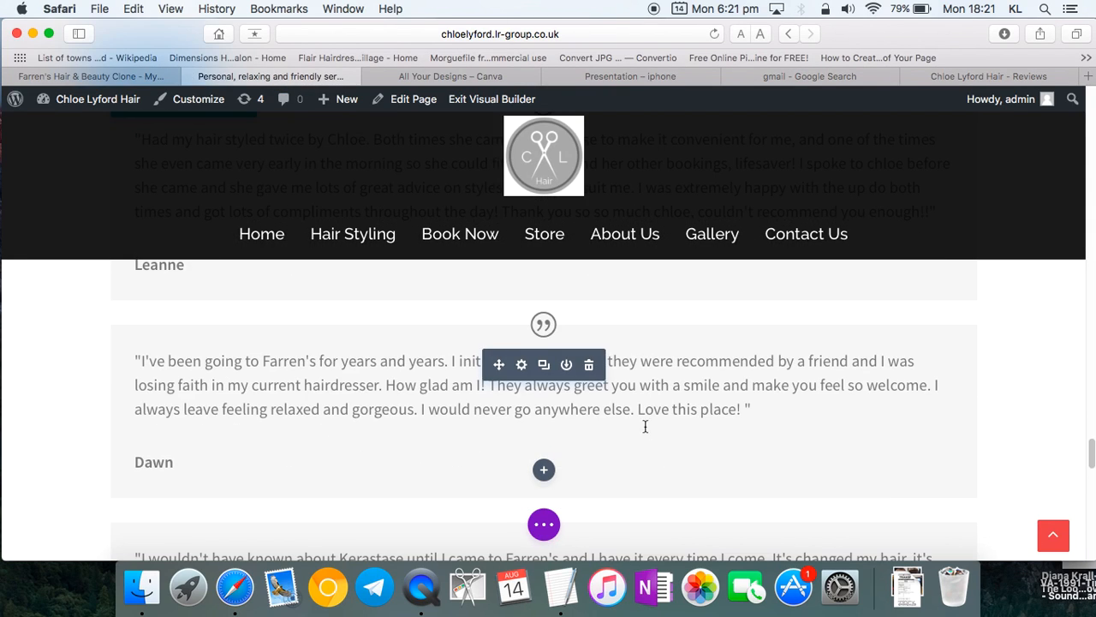
drag(742, 409, 135, 361)
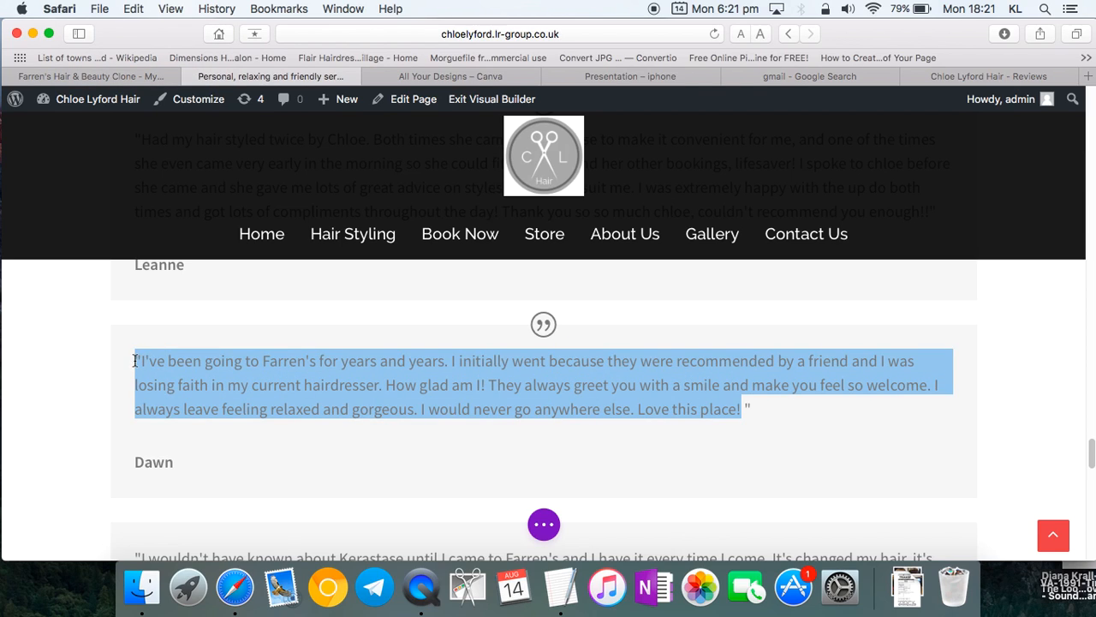
key(super+v)
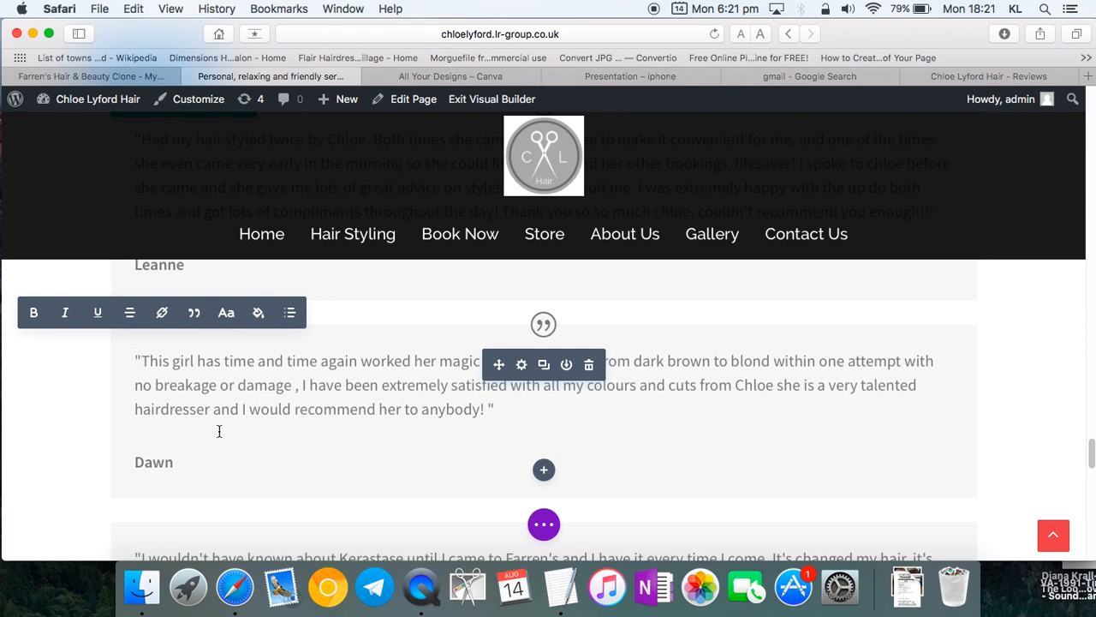
drag(175, 462, 134, 462)
text(H)
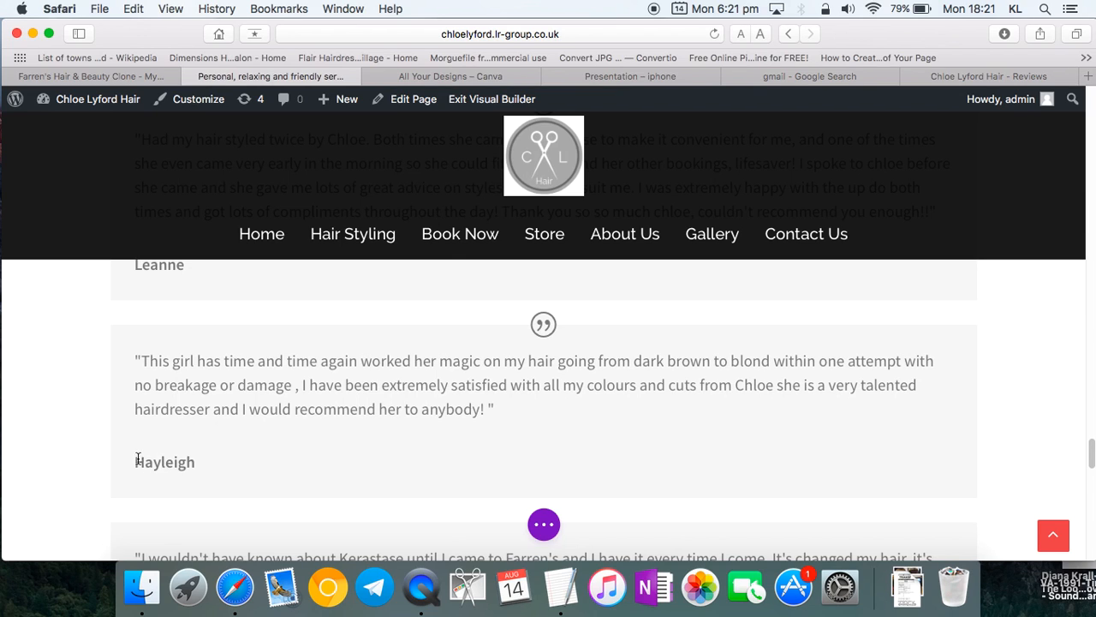
text(ayleigh)
scroll(166, 460, down, 5)
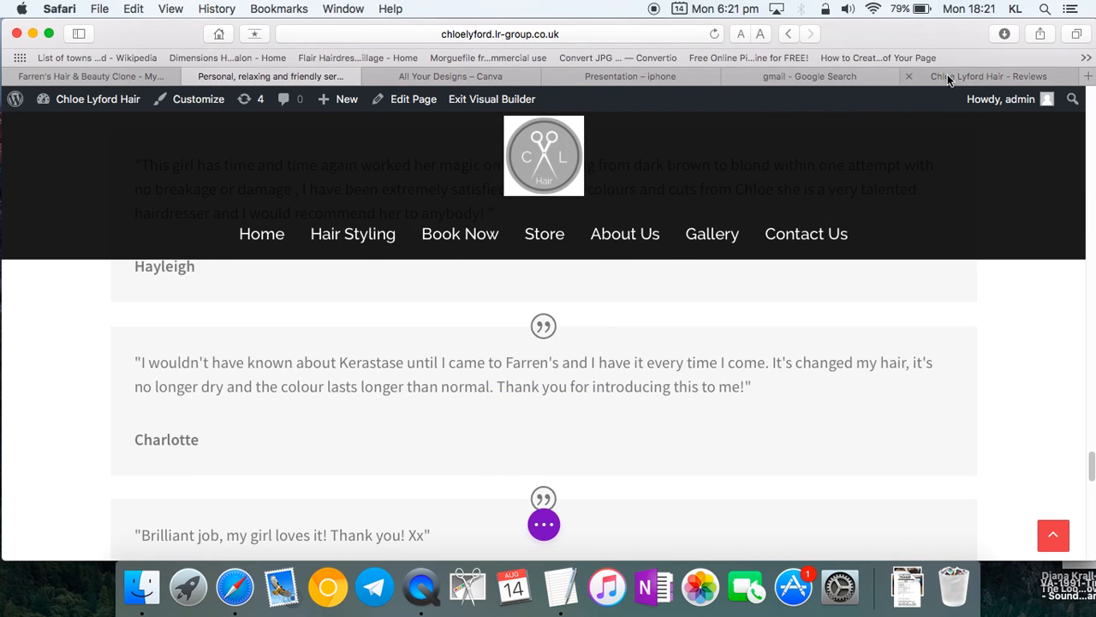
- Copy the wedding-day review from Facebook and paste it over the Kerastase testimonial
click(948, 79)
scroll(602, 429, down, 3)
drag(646, 356, 443, 329)
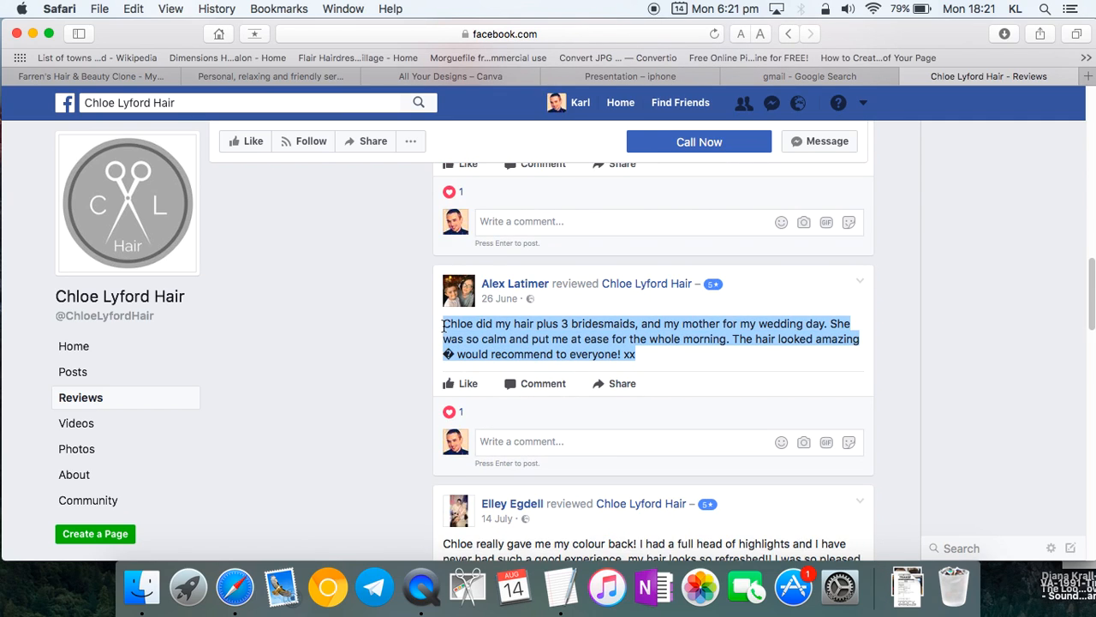
key(super+c)
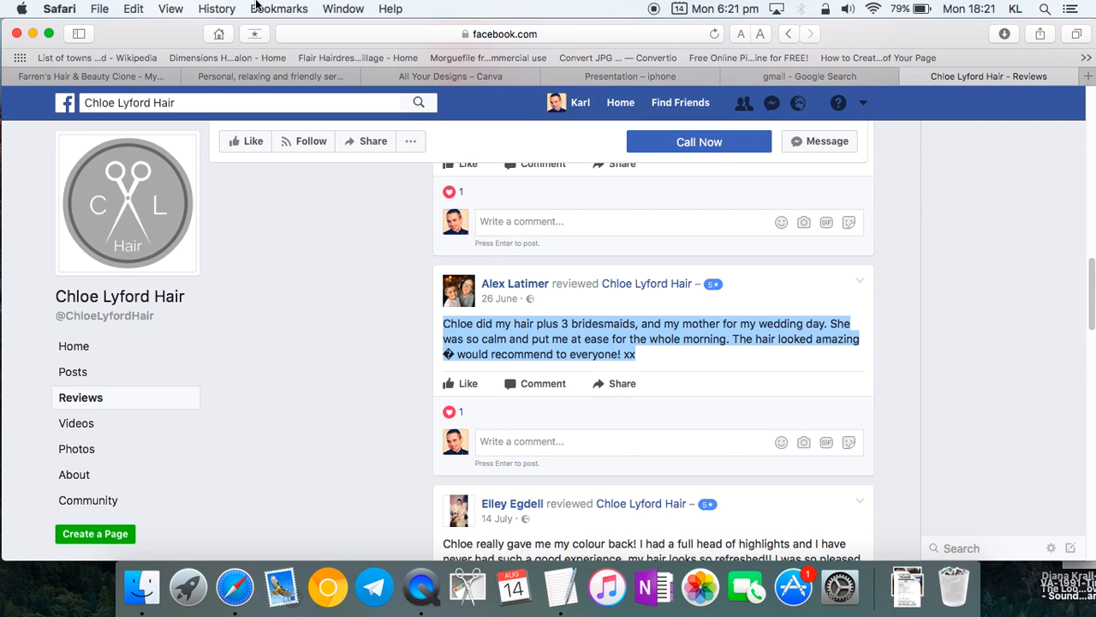
click(265, 77)
mouse_move(734, 361)
drag(746, 387, 144, 358)
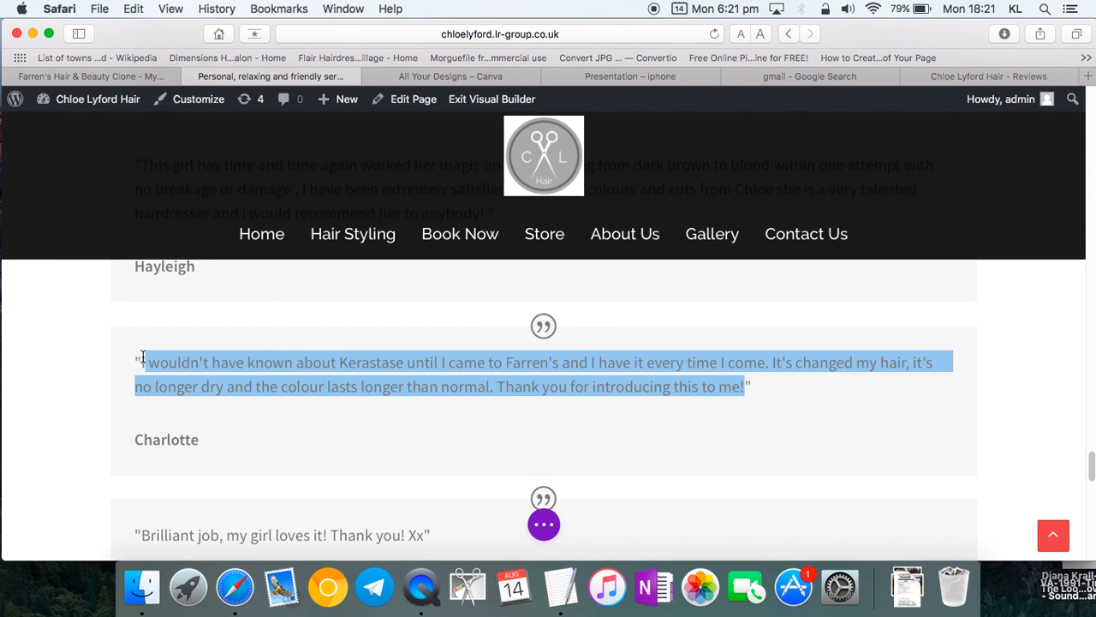
key(super+v)
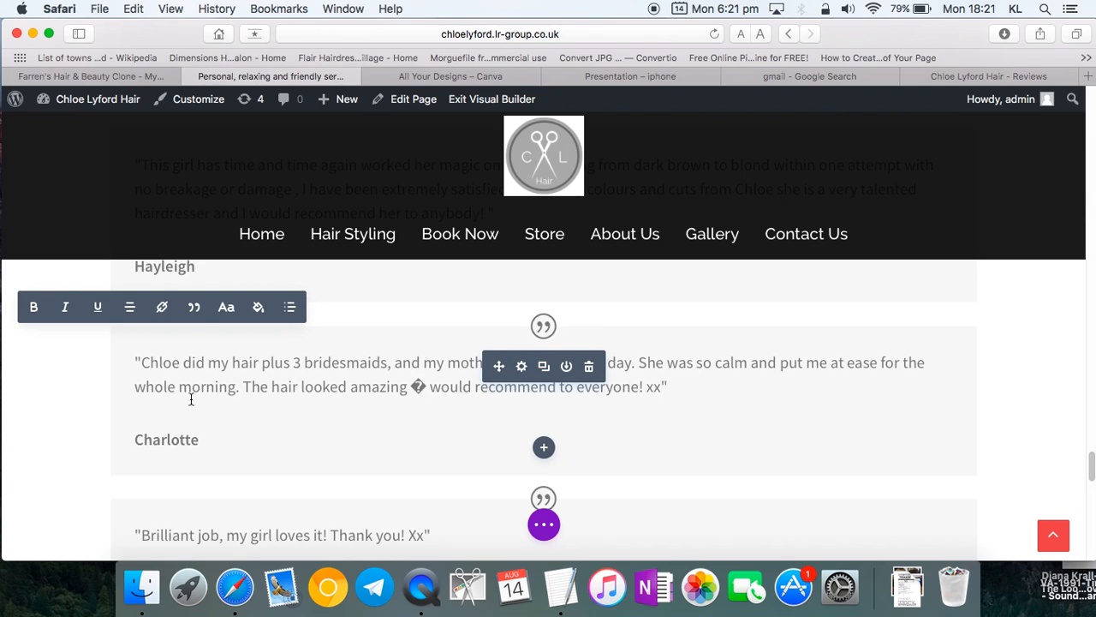
- Replace that testimonial's author with the reviewer's name and delete the stray symbol before "would"
double_click(157, 438)
text(Alex)
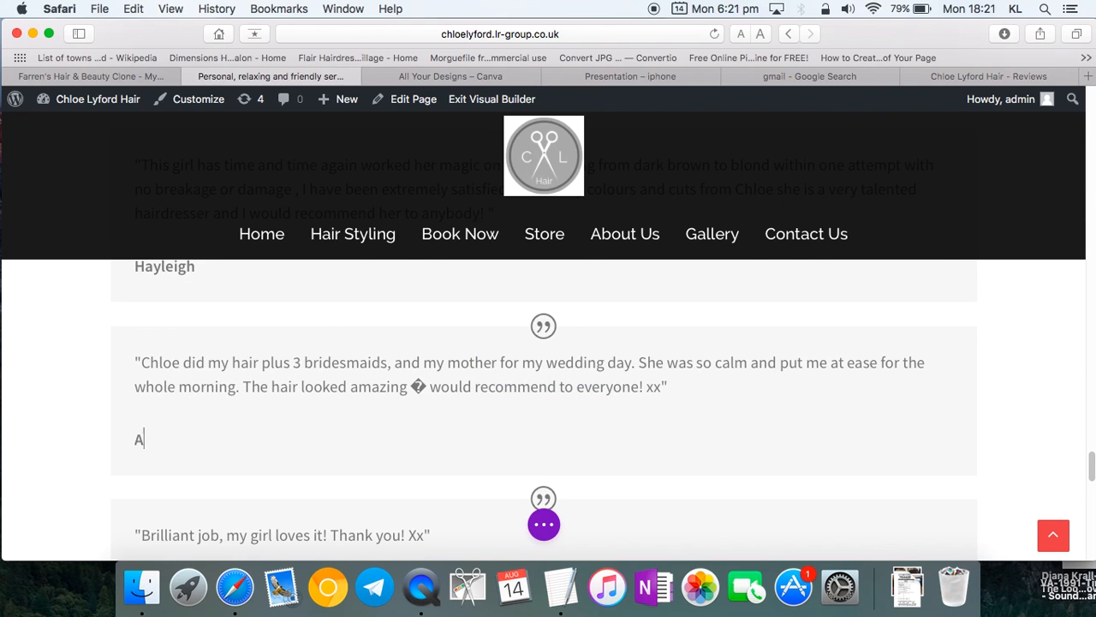
click(428, 386)
key(BackSpace)
key(BackSpace)
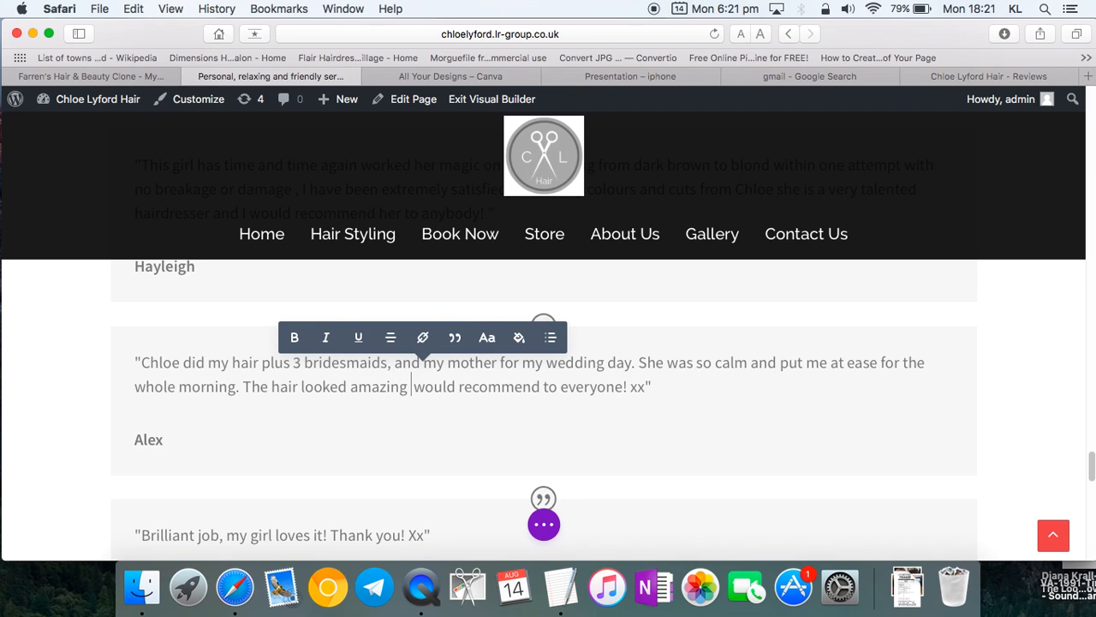
- Copy the Facebook review about getting colour back from a mobile visit
click(989, 76)
scroll(449, 428, down, 5)
click(678, 374)
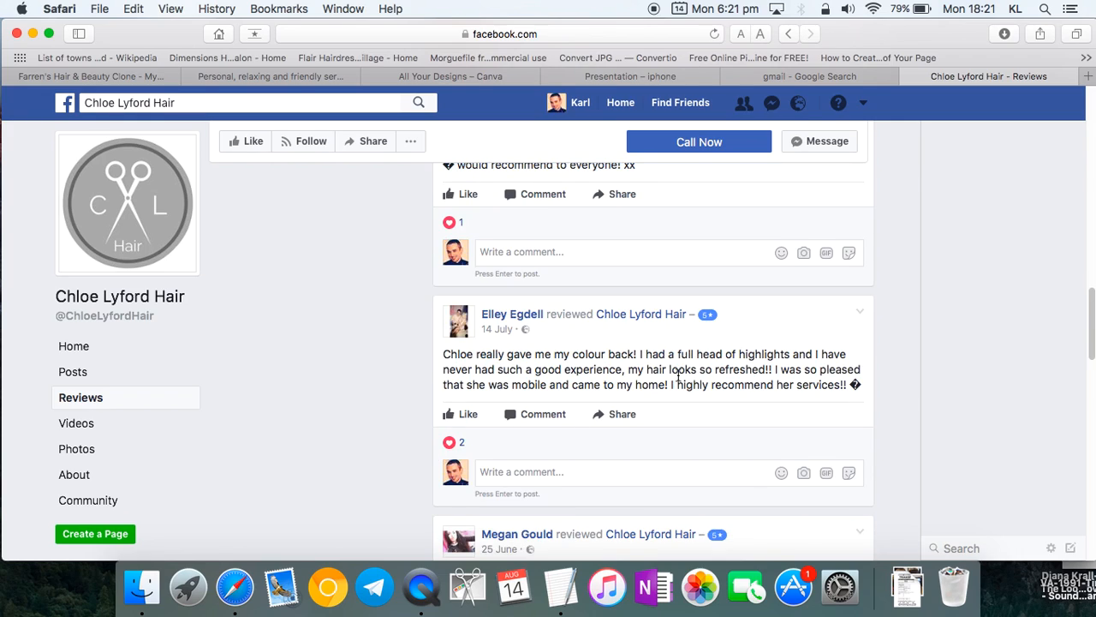
drag(846, 387, 439, 354)
key(super+c)
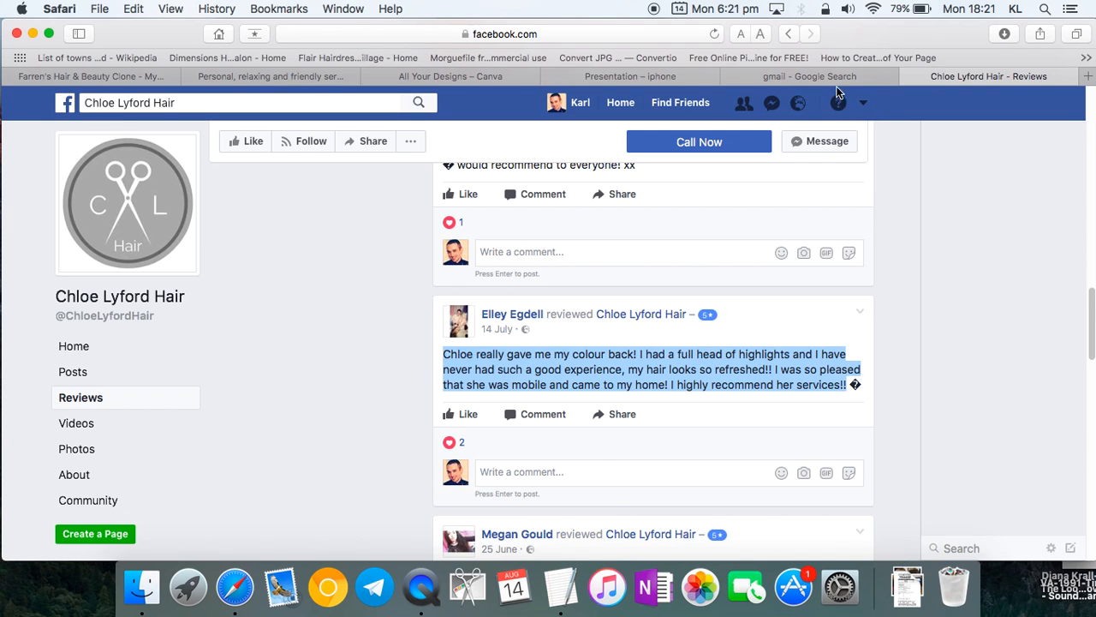
- Paste that review over the last testimonial's quote on the Home page
click(302, 76)
scroll(328, 426, down, 3)
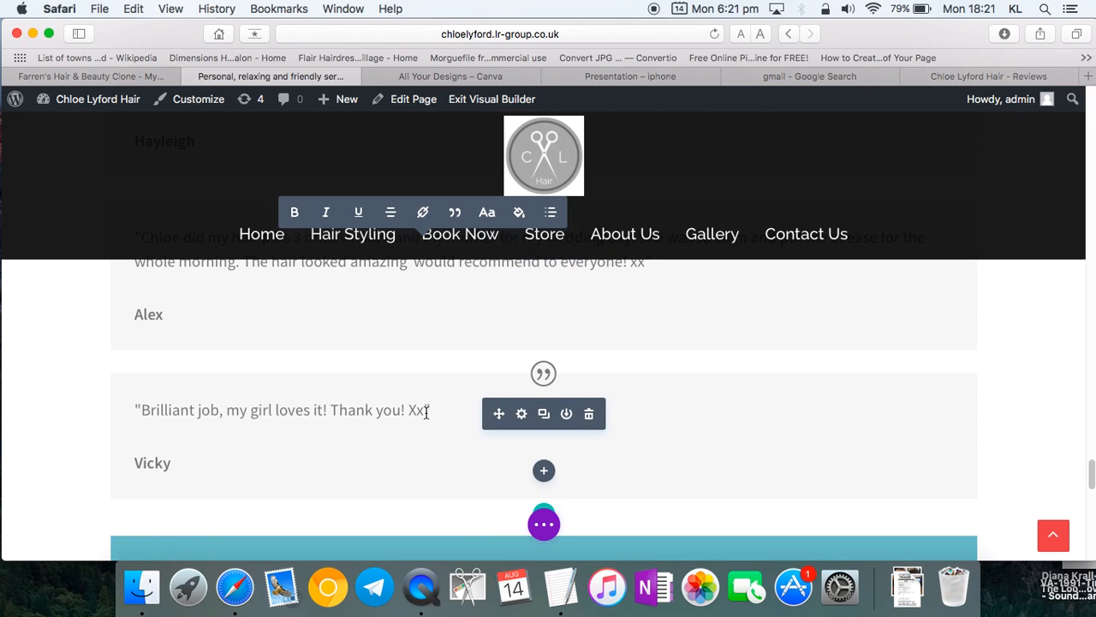
drag(324, 413, 152, 413)
click(386, 417)
drag(424, 416, 141, 411)
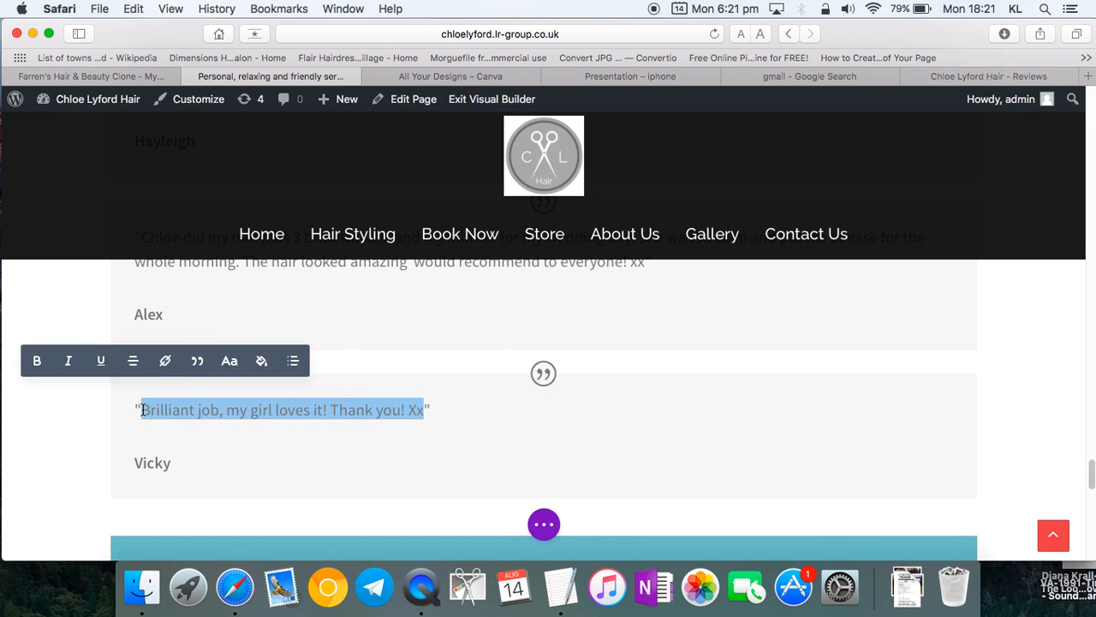
key(super+v)
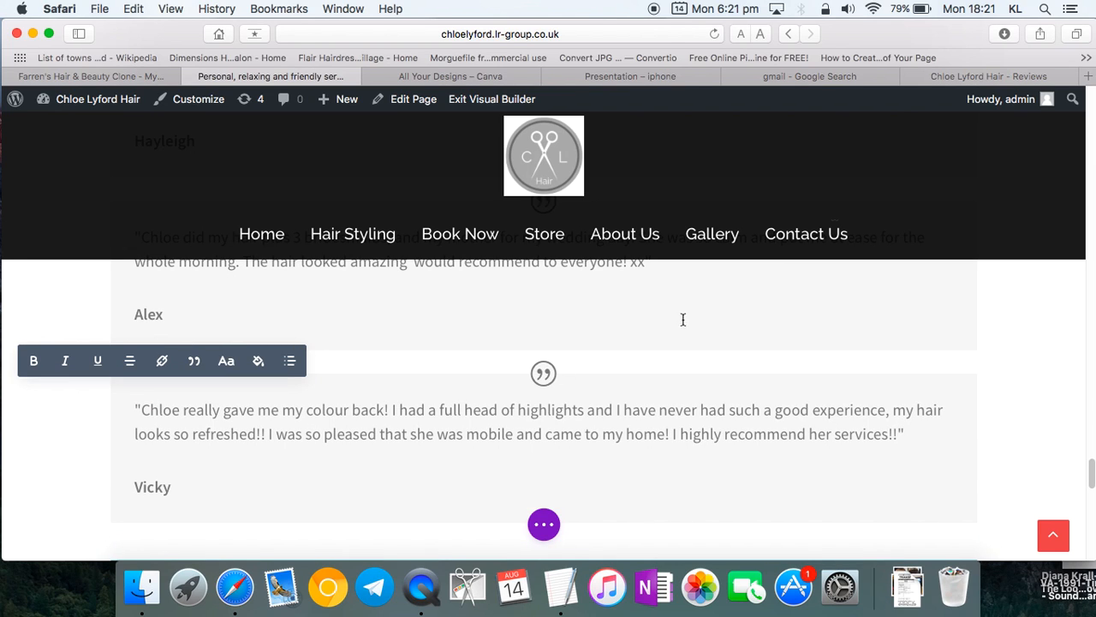
- Replace the testimonial's credited name with the Facebook reviewer's first name
click(942, 81)
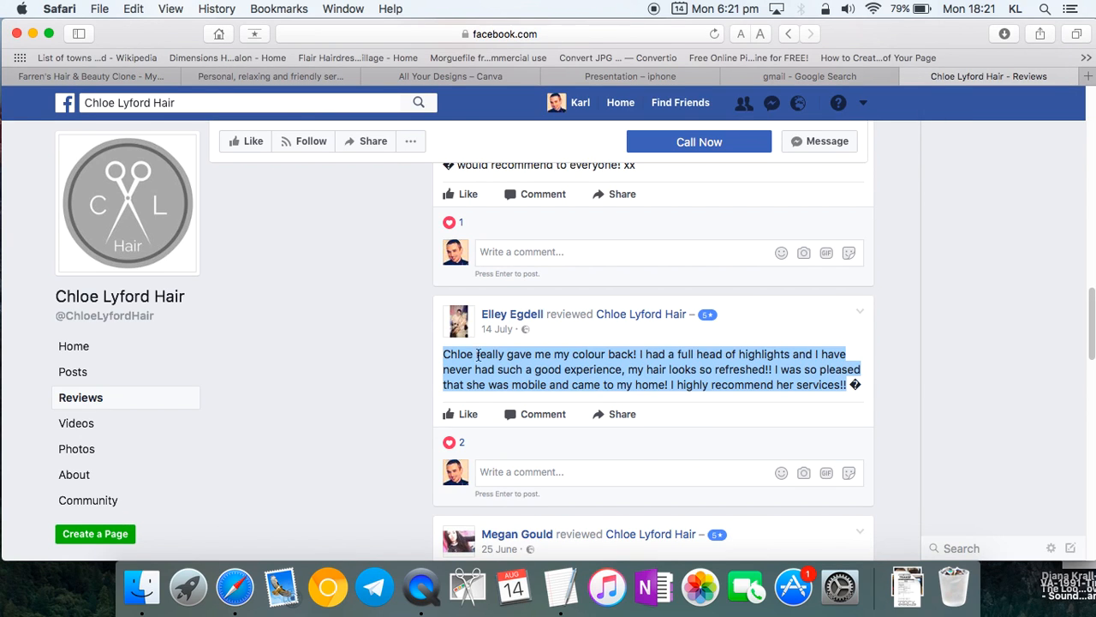
click(301, 78)
drag(171, 487, 132, 487)
text(Elley)
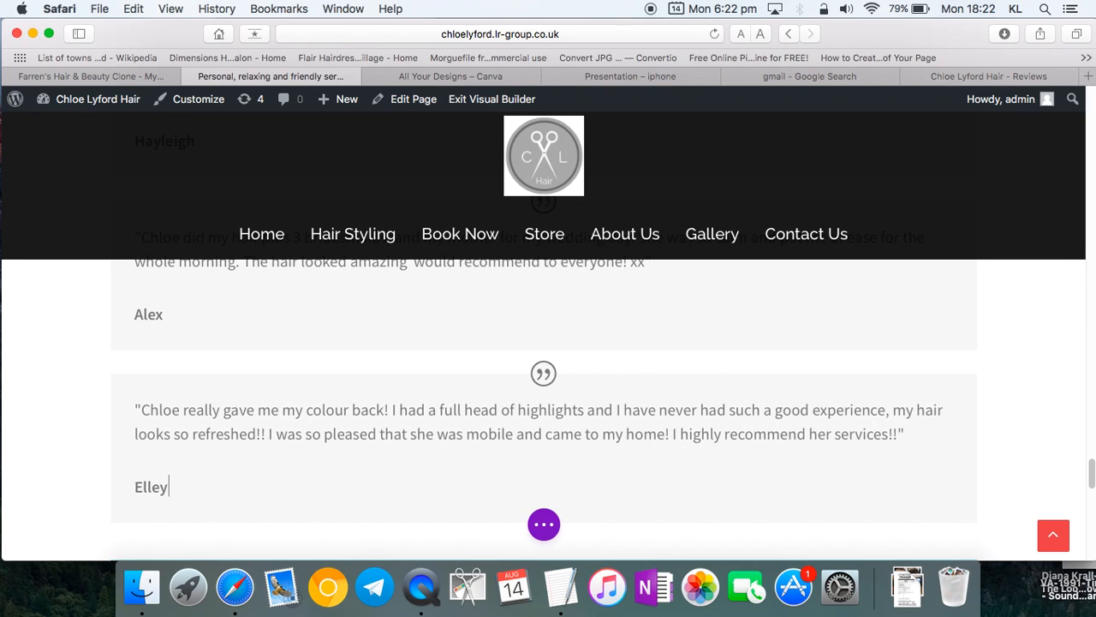
scroll(255, 480, down, 3)
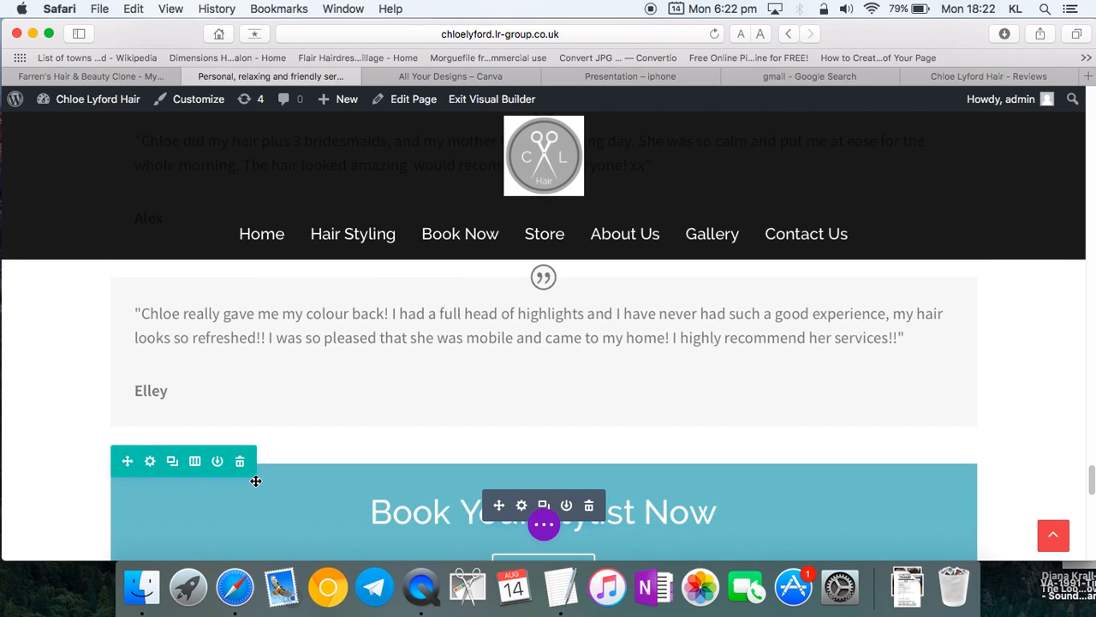
click(544, 524)
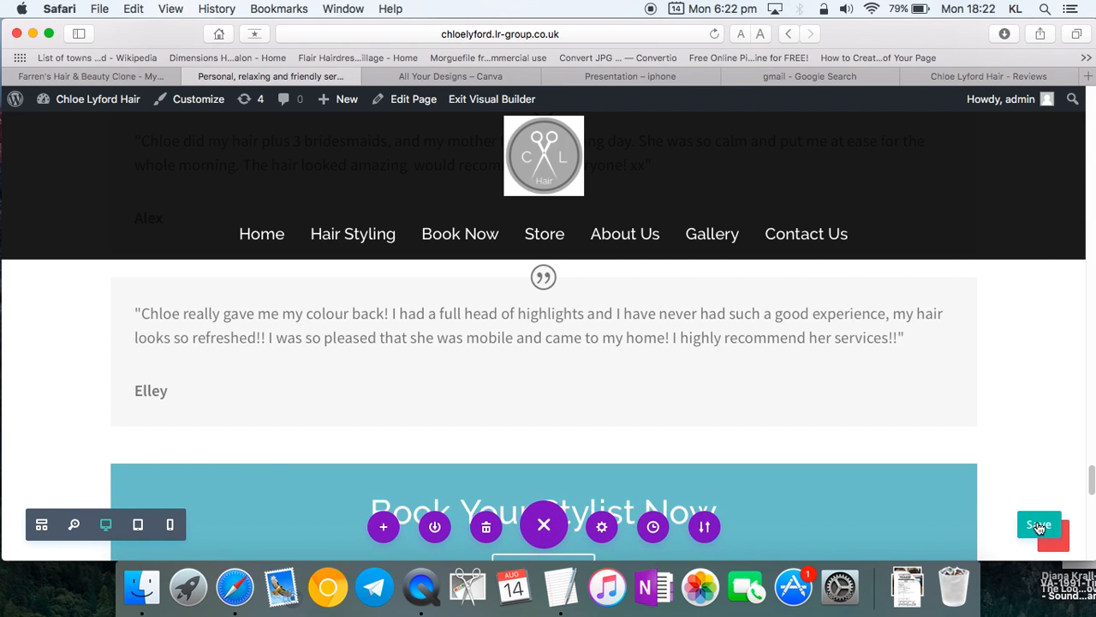
scroll(916, 495, down, 3)
scroll(915, 496, down, 3)
scroll(720, 437, down, 5)
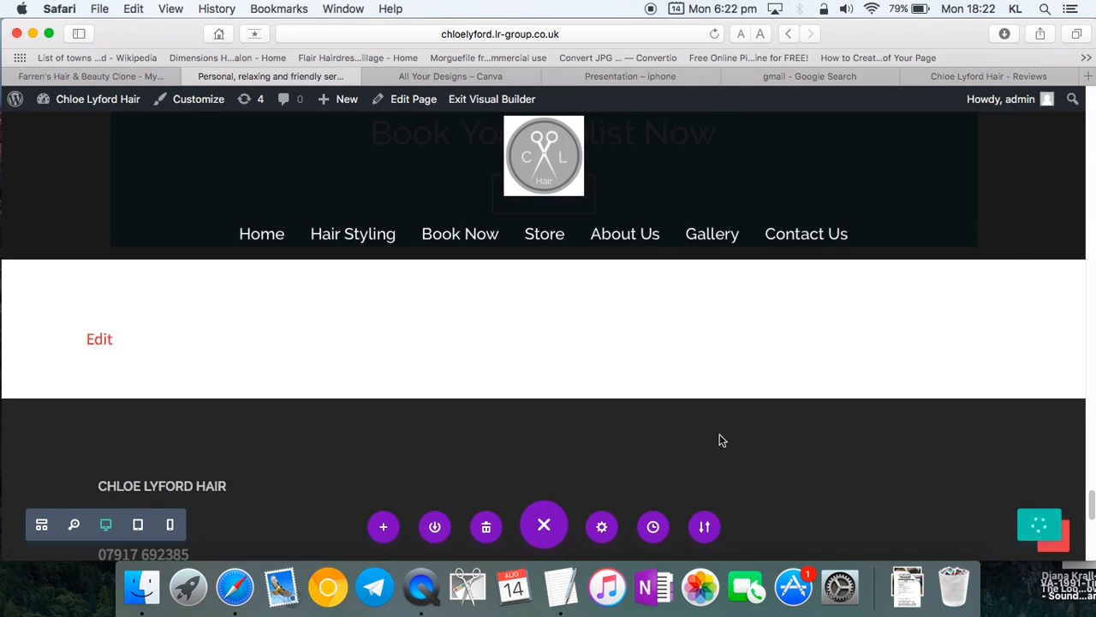
scroll(719, 440, down, 7)
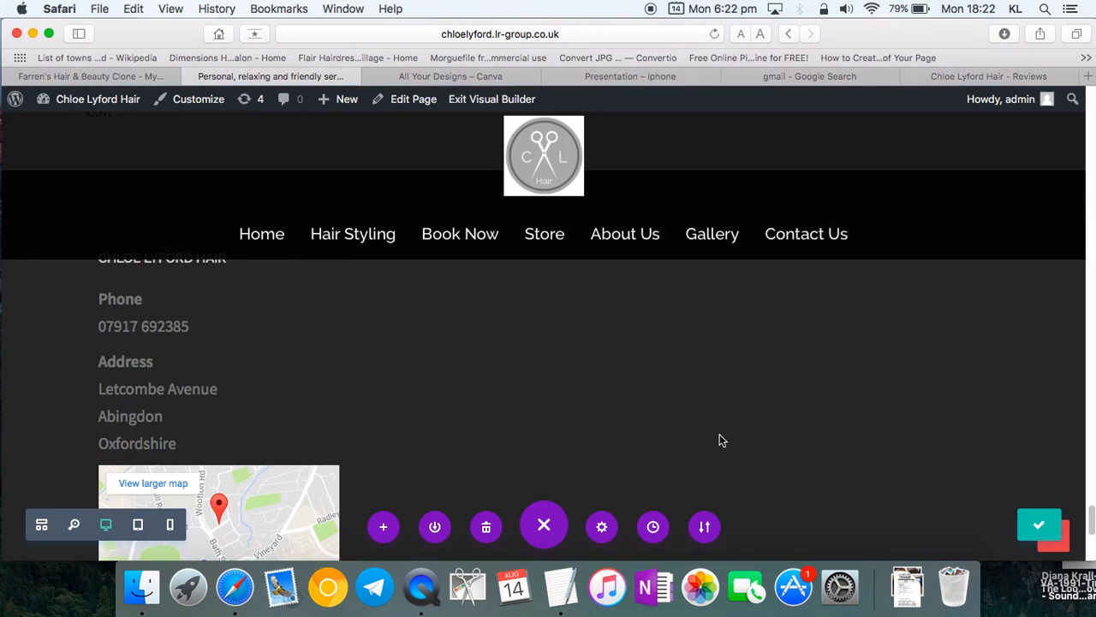
scroll(722, 439, down, 5)
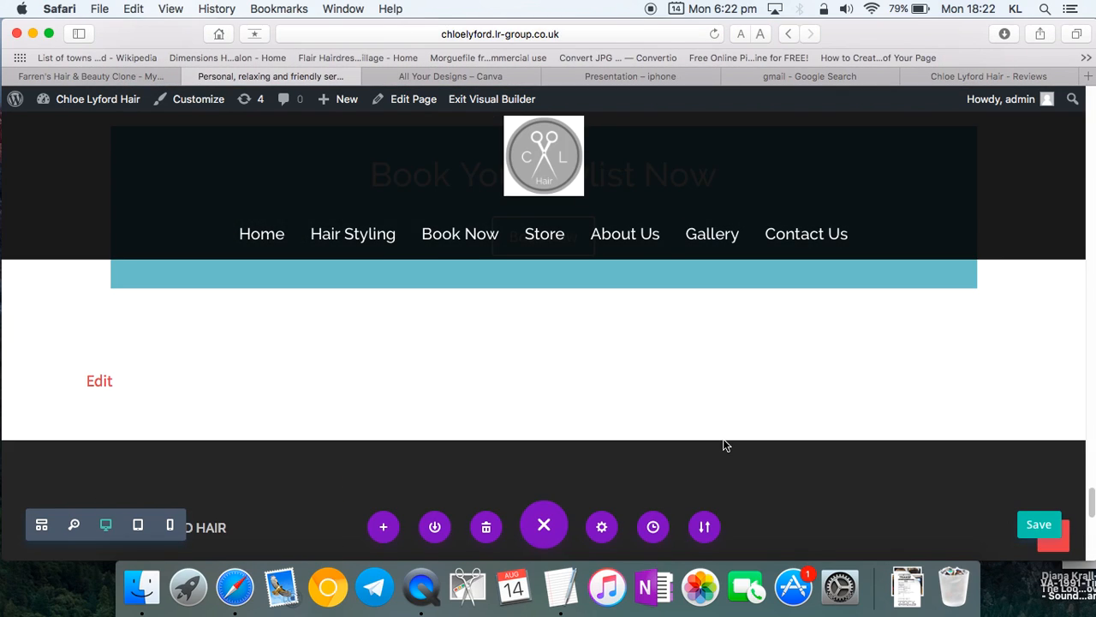
scroll(724, 443, up, 5)
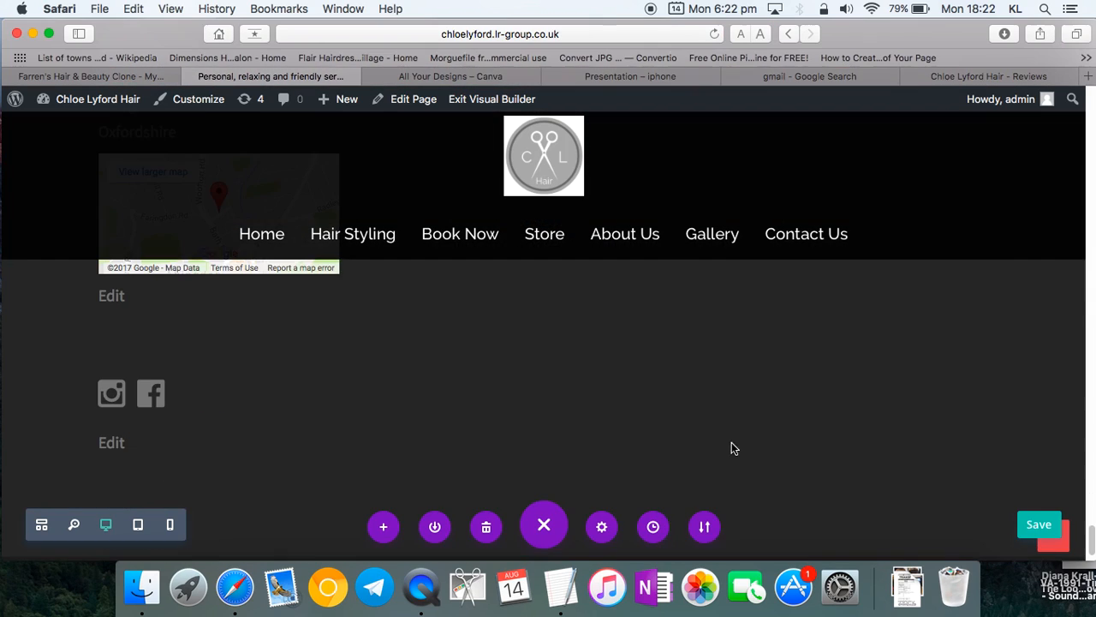
scroll(732, 448, down, 1)
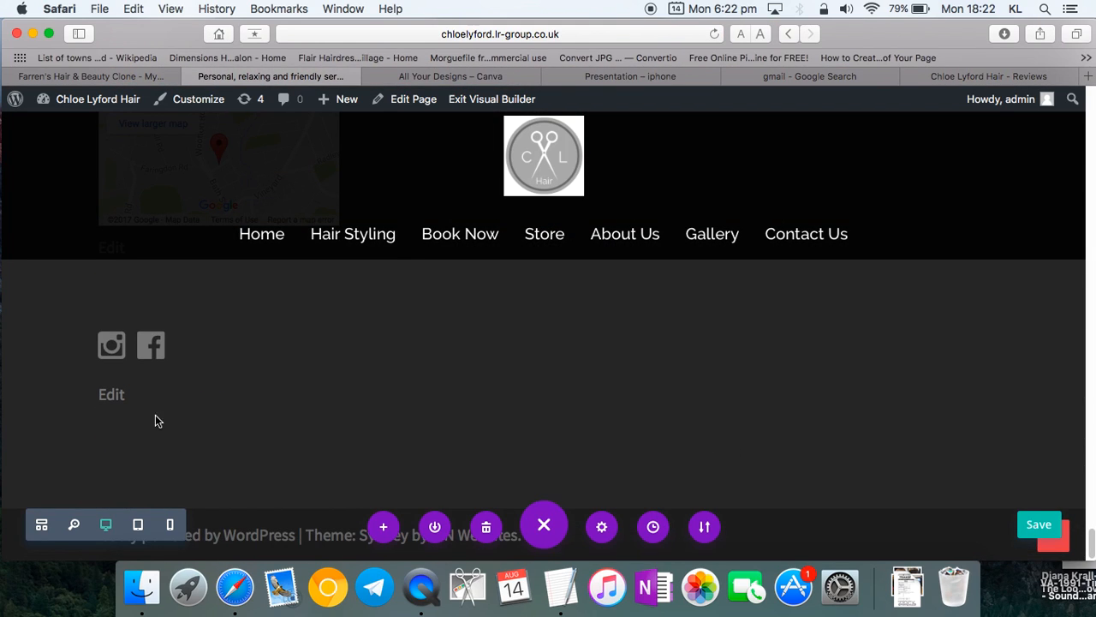
click(154, 346)
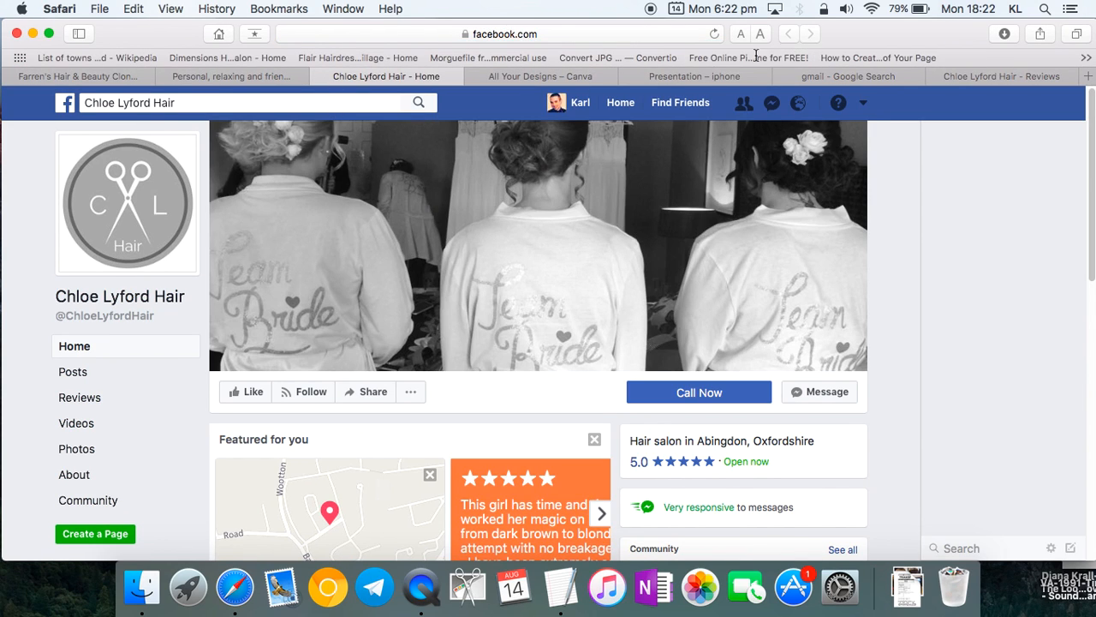
click(320, 76)
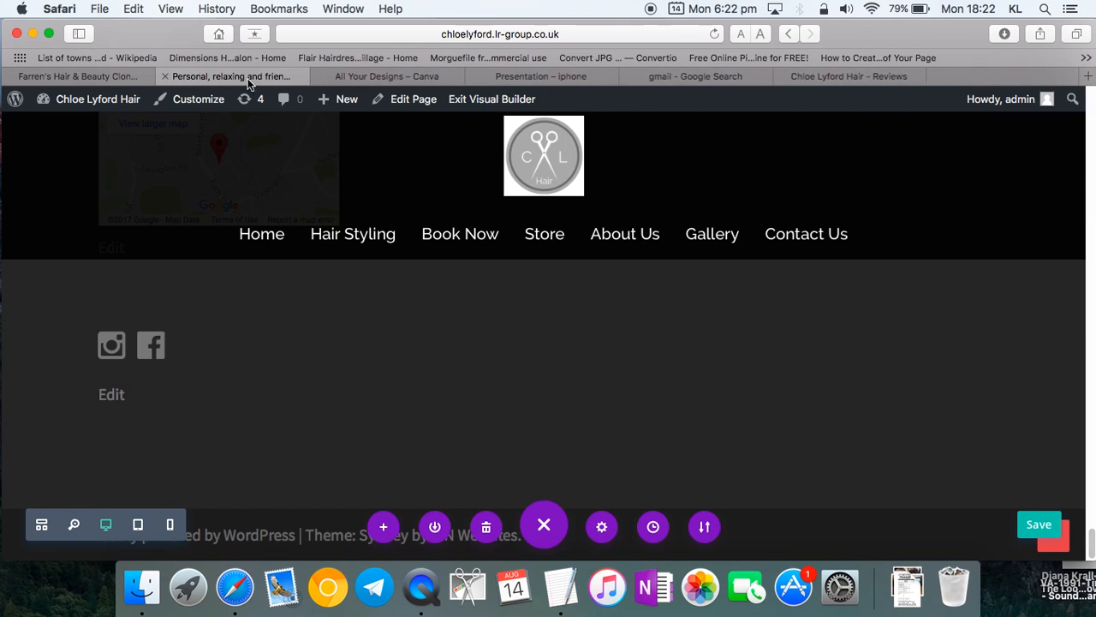
- Scroll through the Home page in the builder to review its sections
scroll(285, 357, up, 4)
scroll(500, 453, up, 10)
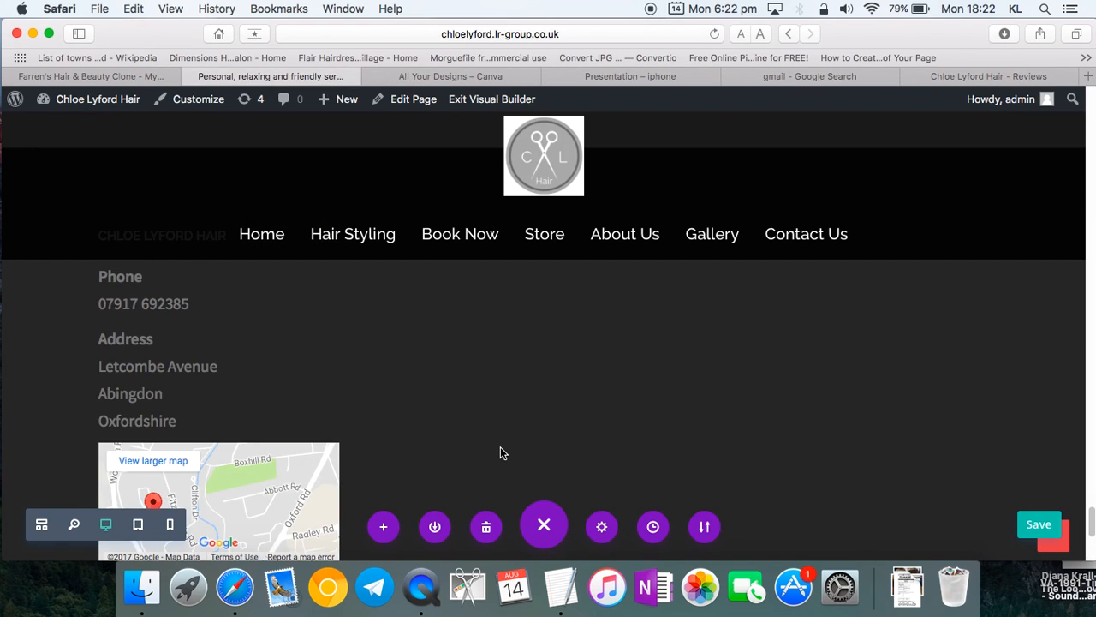
scroll(501, 449, up, 8)
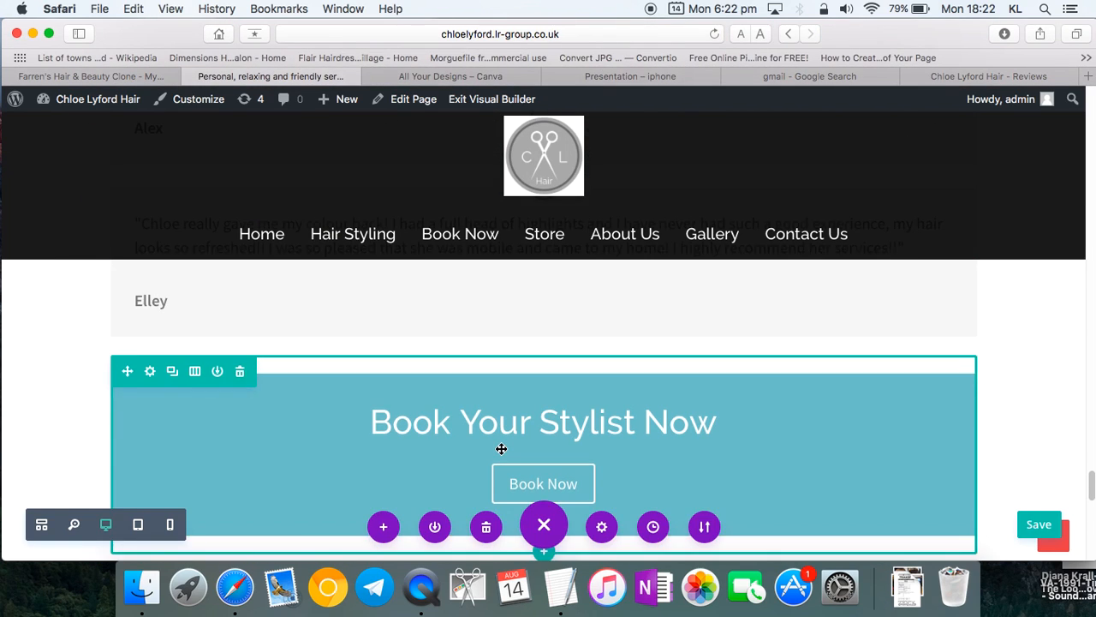
scroll(501, 449, up, 6)
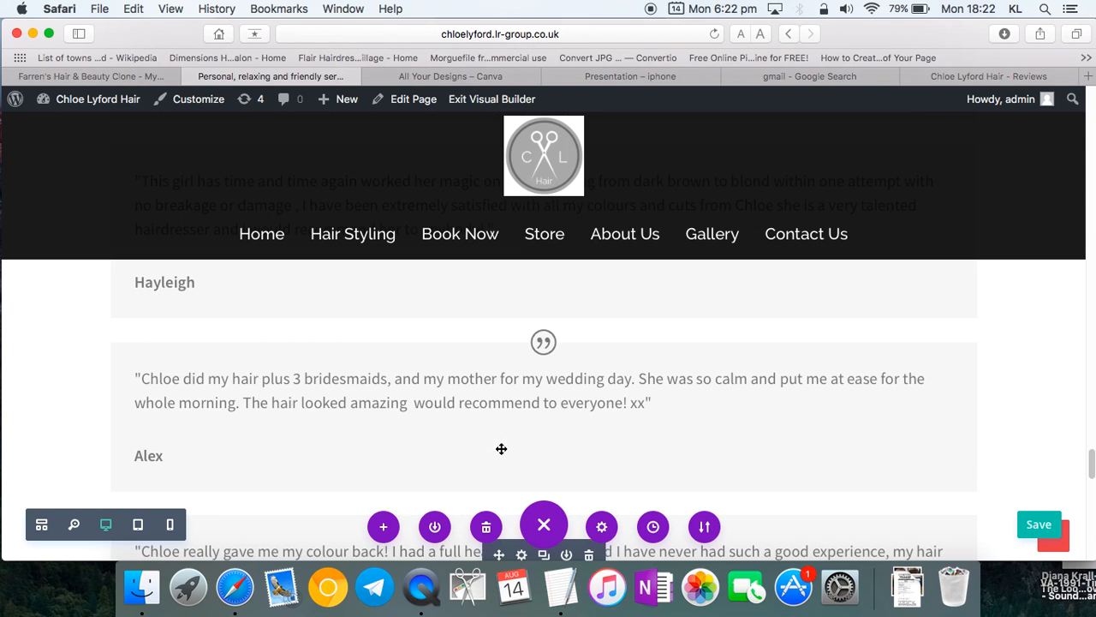
scroll(499, 446, up, 10)
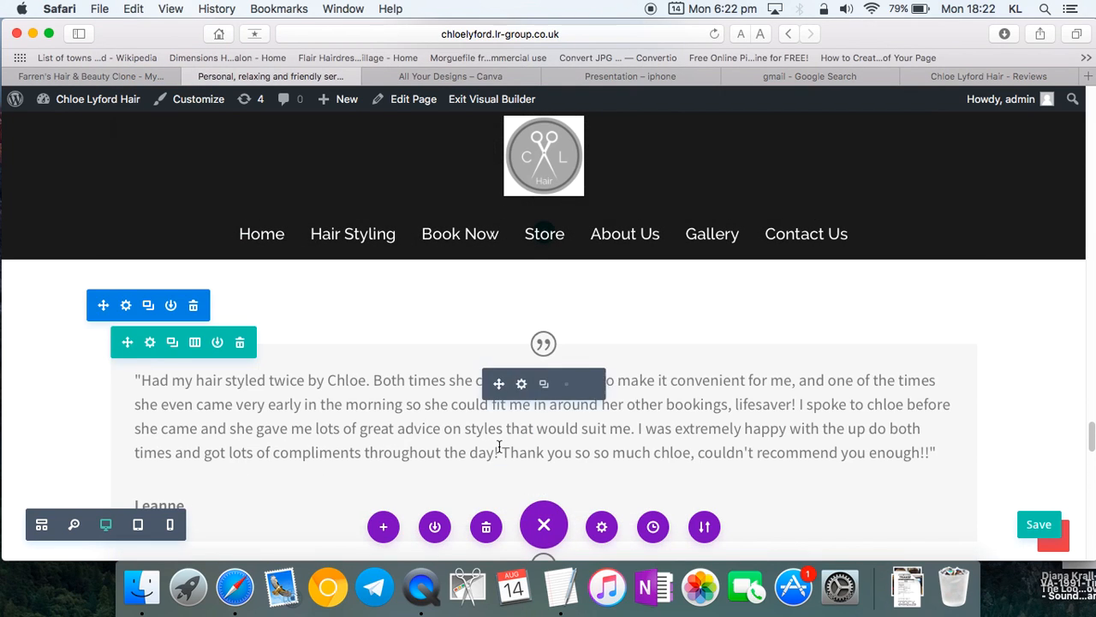
scroll(499, 446, down, 15)
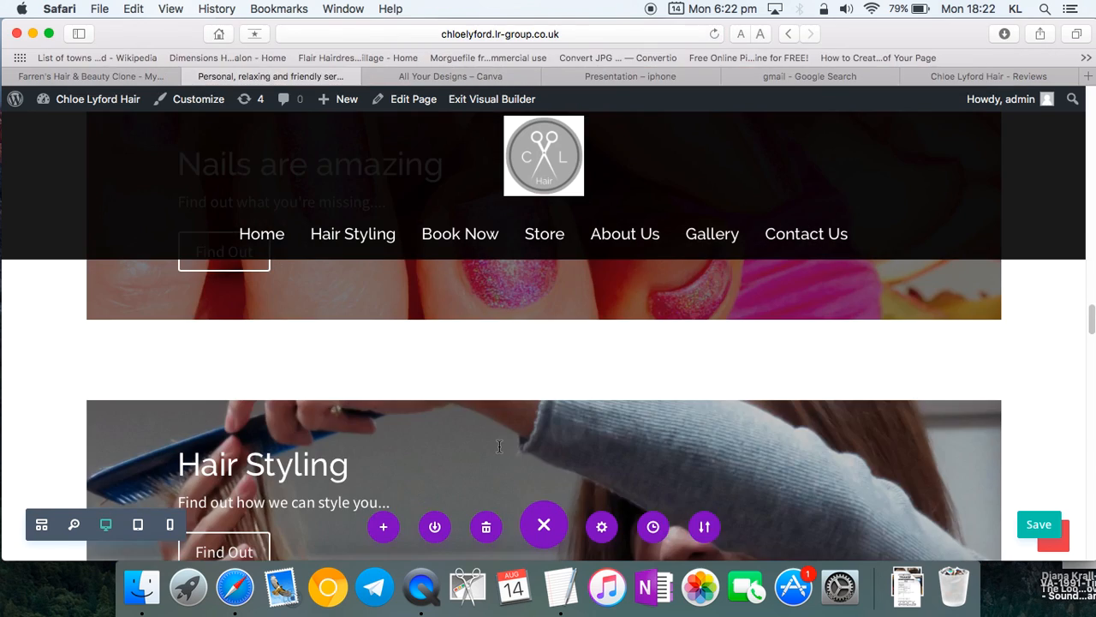
scroll(499, 446, up, 3)
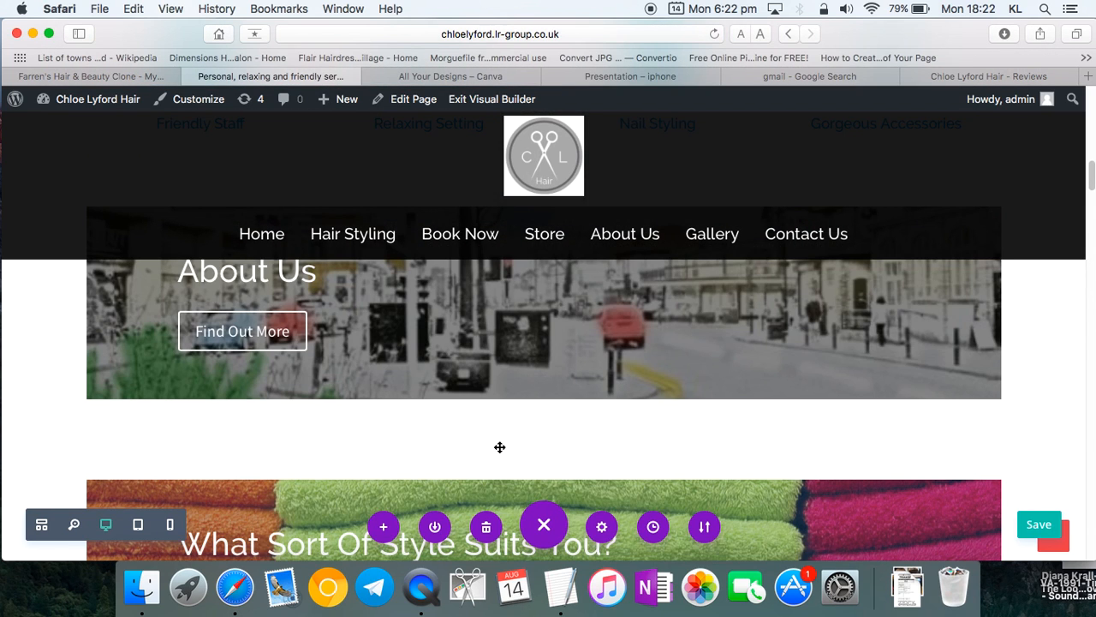
scroll(500, 447, down, 3)
scroll(500, 449, down, 10)
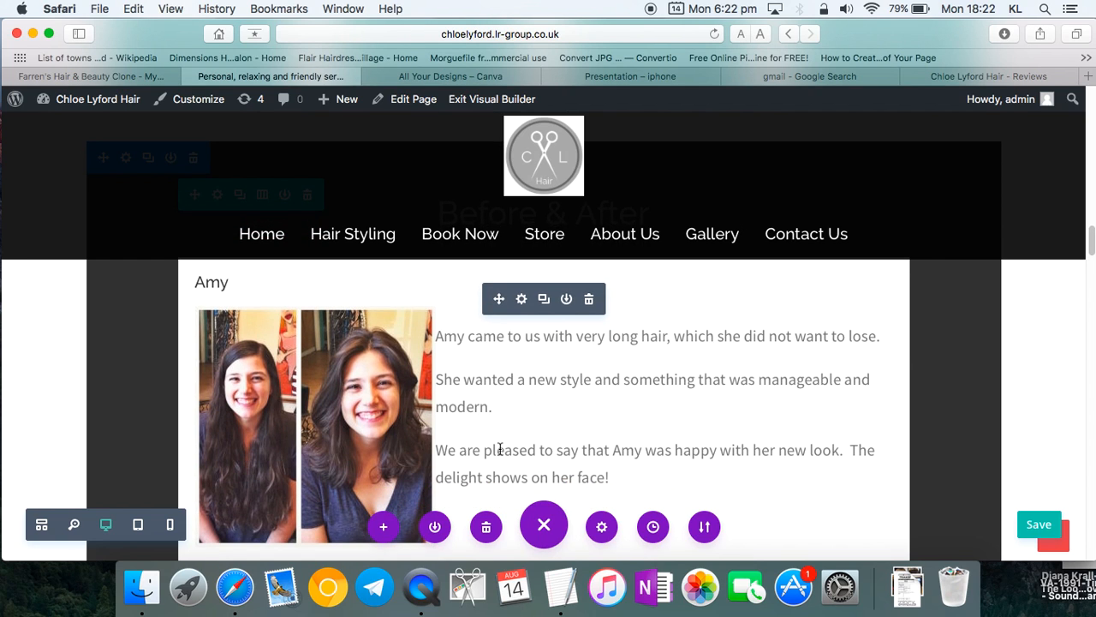
scroll(501, 448, up, 10)
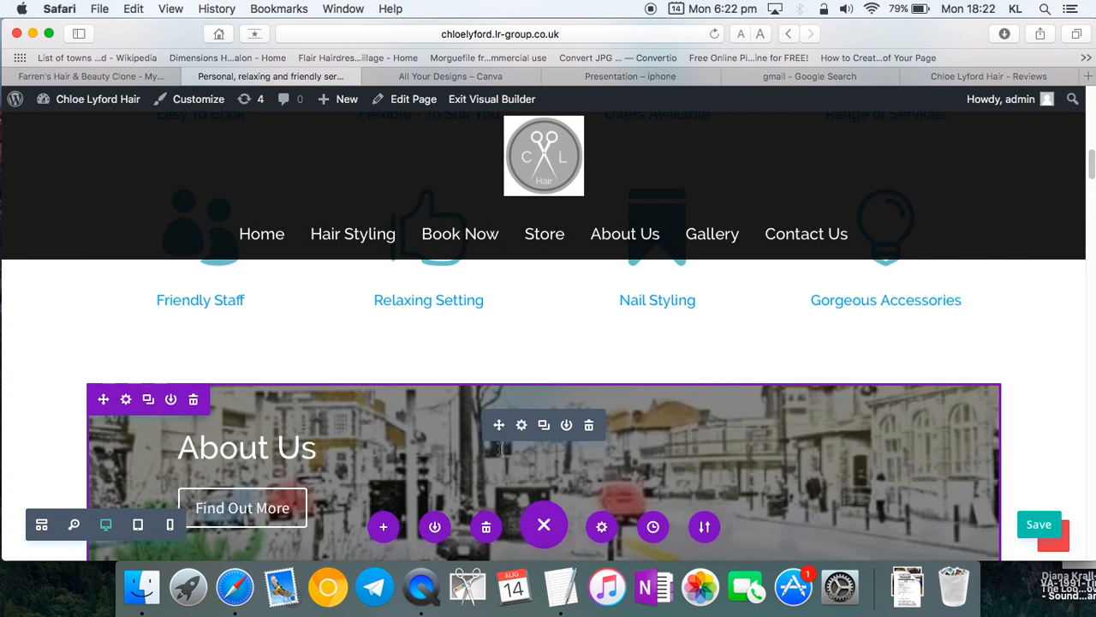
scroll(500, 449, up, 8)
scroll(500, 451, down, 6)
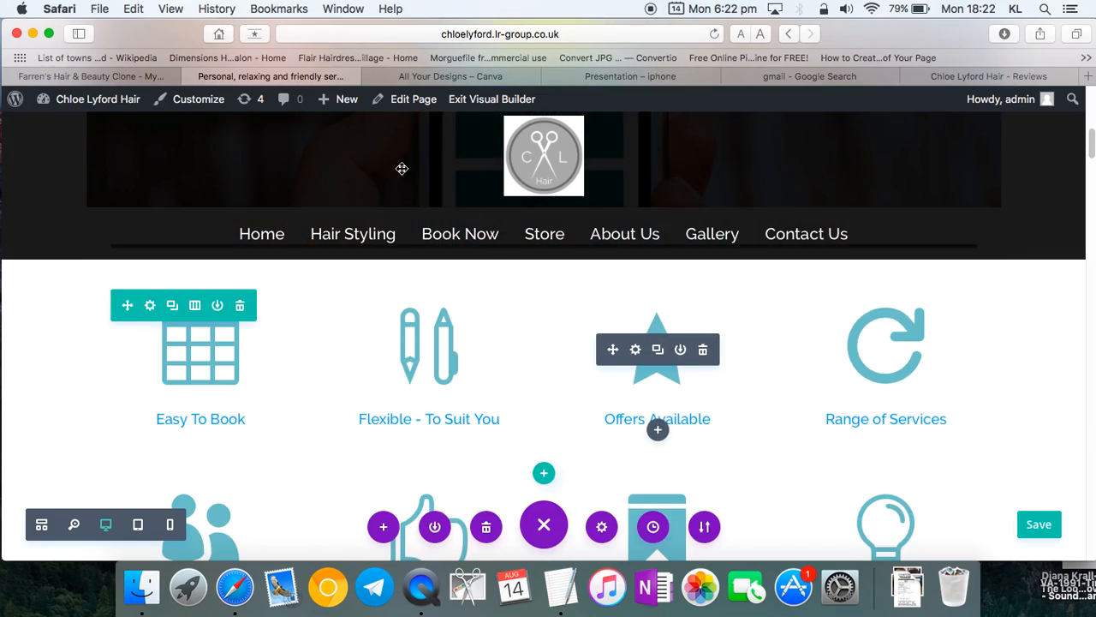
drag(124, 38, 282, 154)
scroll(729, 411, down, 5)
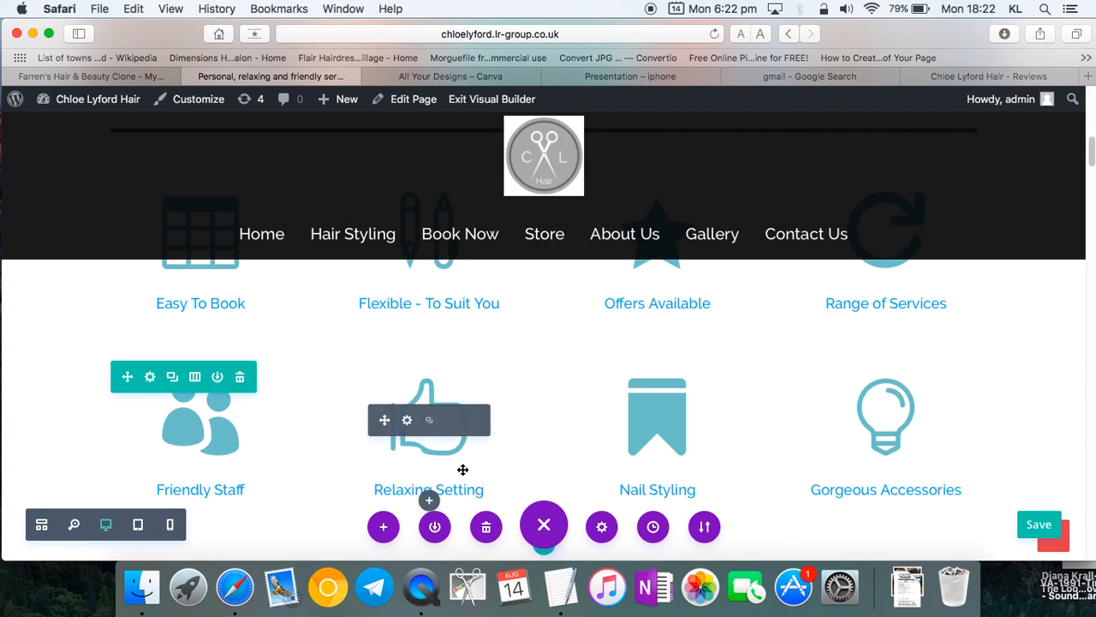
scroll(454, 467, up, 2)
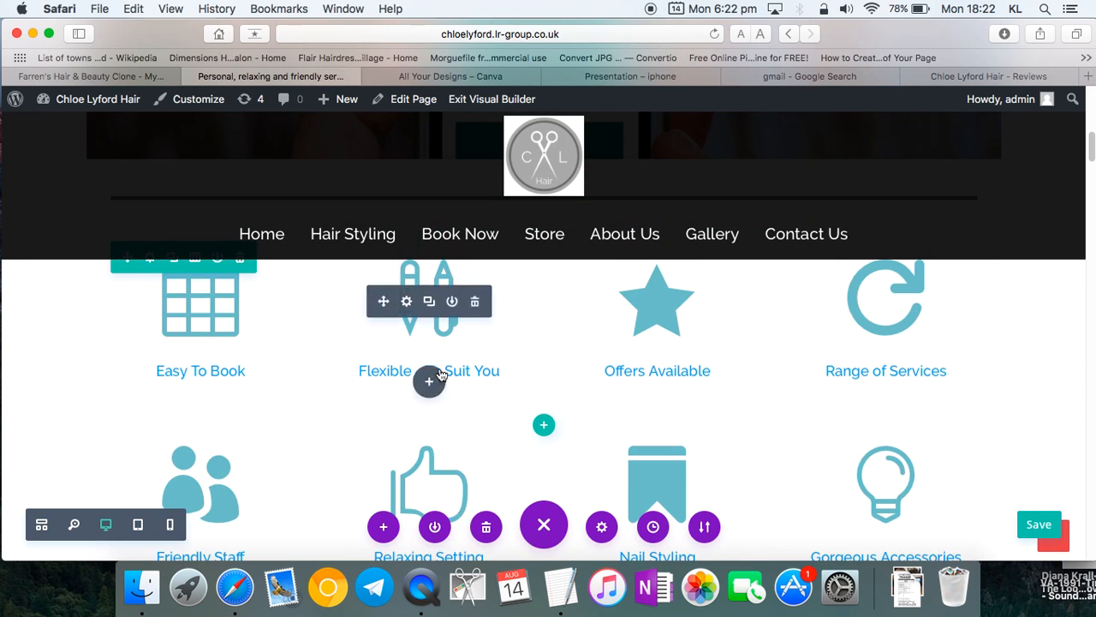
- Open the booking page from the 'Flexible - To Suit You' link, keeping the Home page in front
click(467, 370)
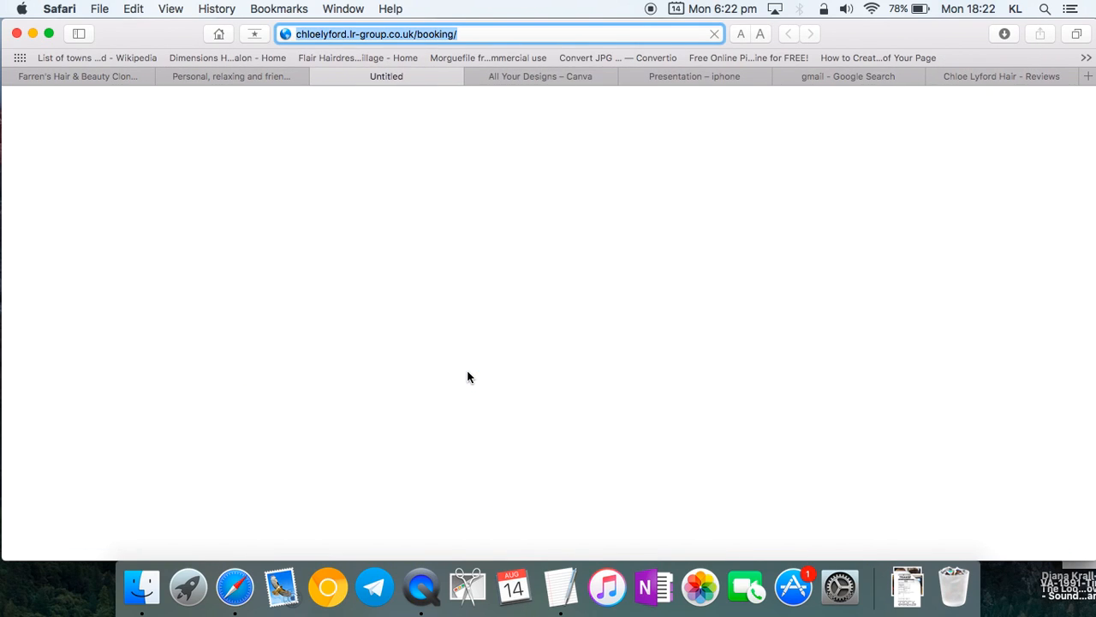
click(250, 76)
scroll(454, 334, up, 2)
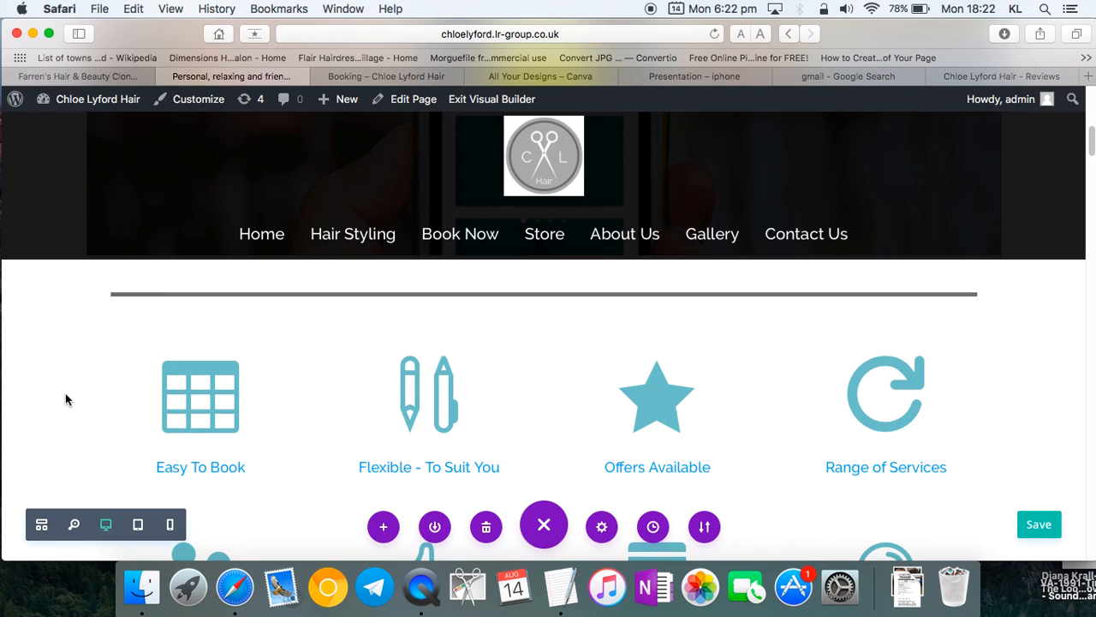
scroll(124, 402, down, 1)
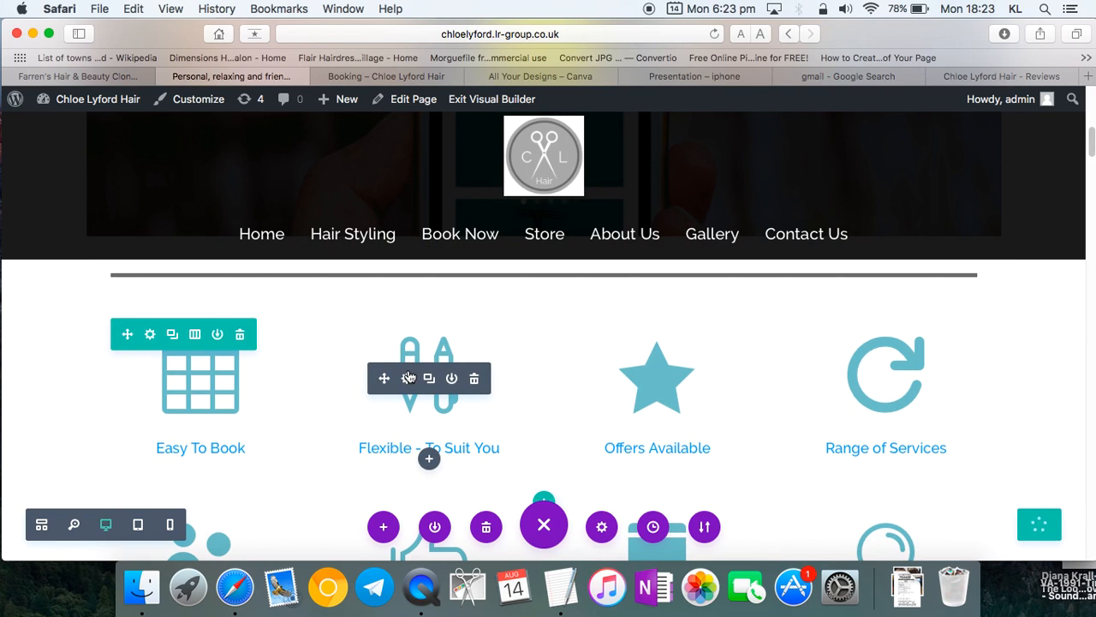
- Retitle the Offers Available blurb to 'Mobile Service'
click(634, 378)
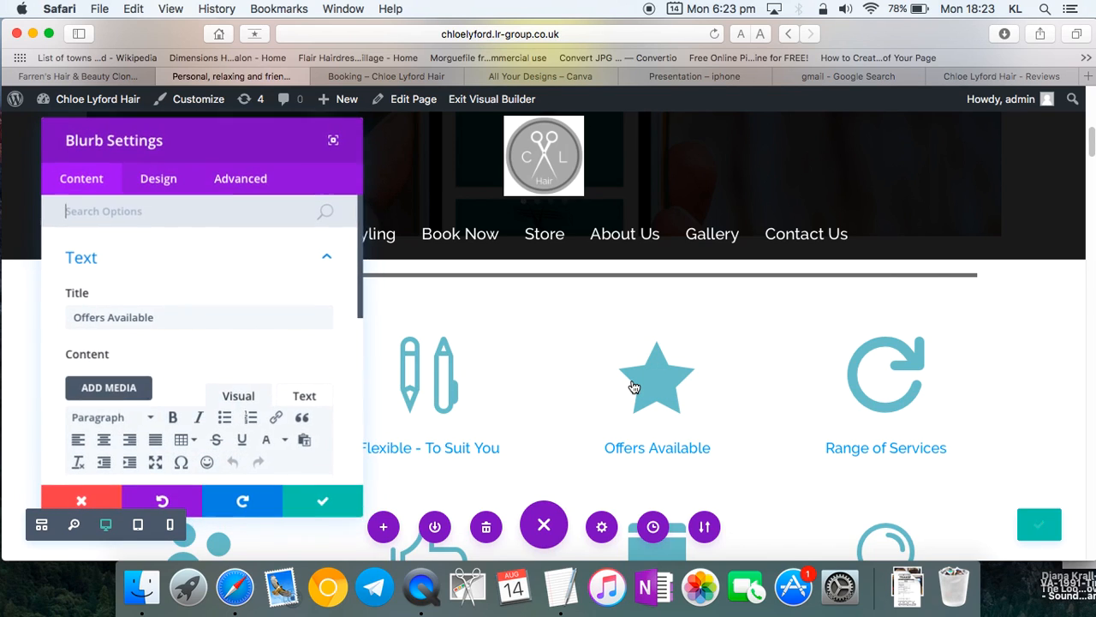
triple_click(74, 317)
text(M)
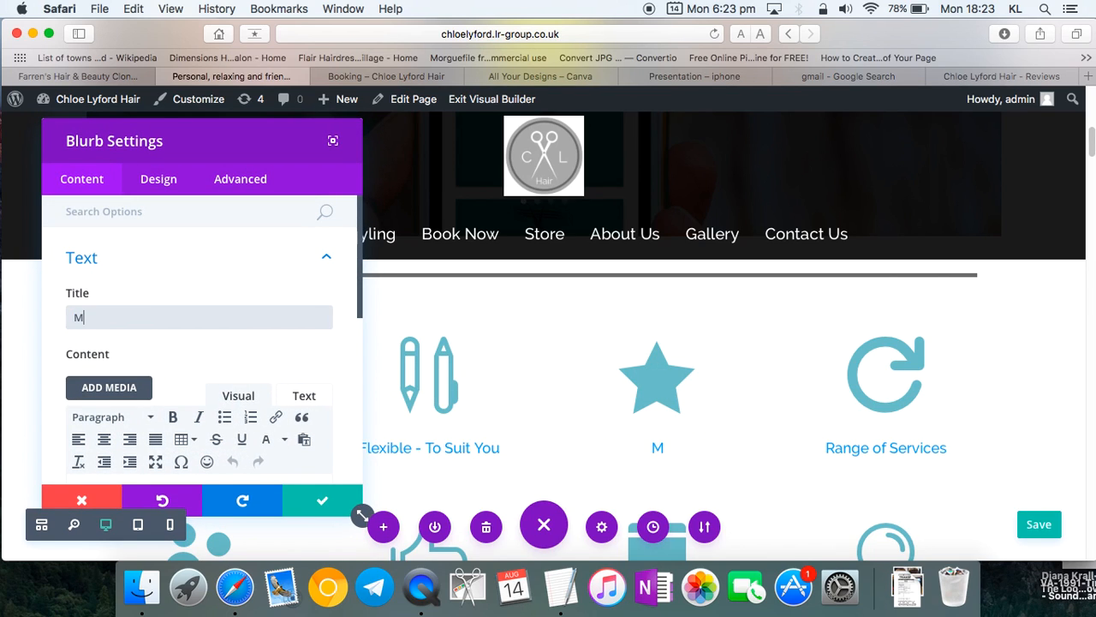
text(obile Service)
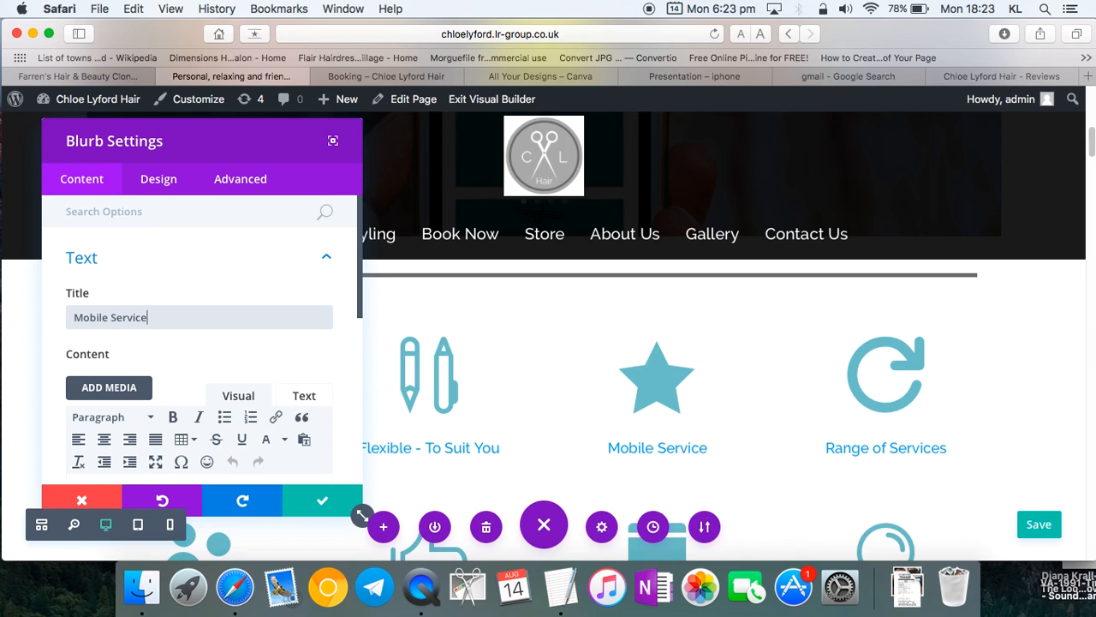
scroll(106, 359, down, 2)
scroll(107, 359, down, 5)
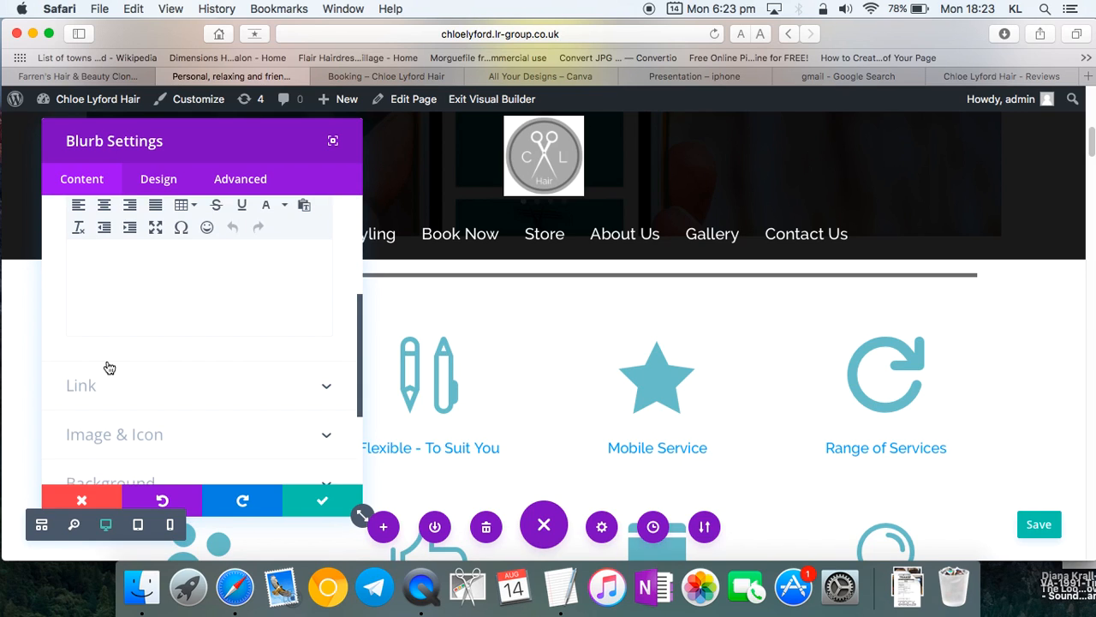
scroll(166, 399, down, 2)
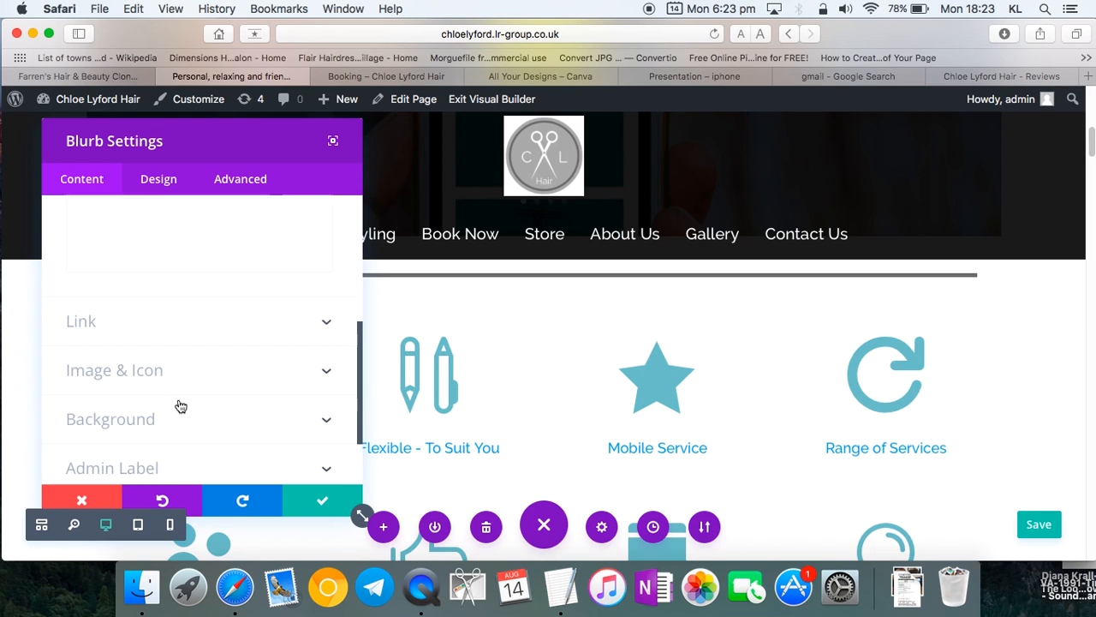
- Swap the blurb's star icon for a map-pin icon
click(208, 372)
scroll(214, 375, down, 10)
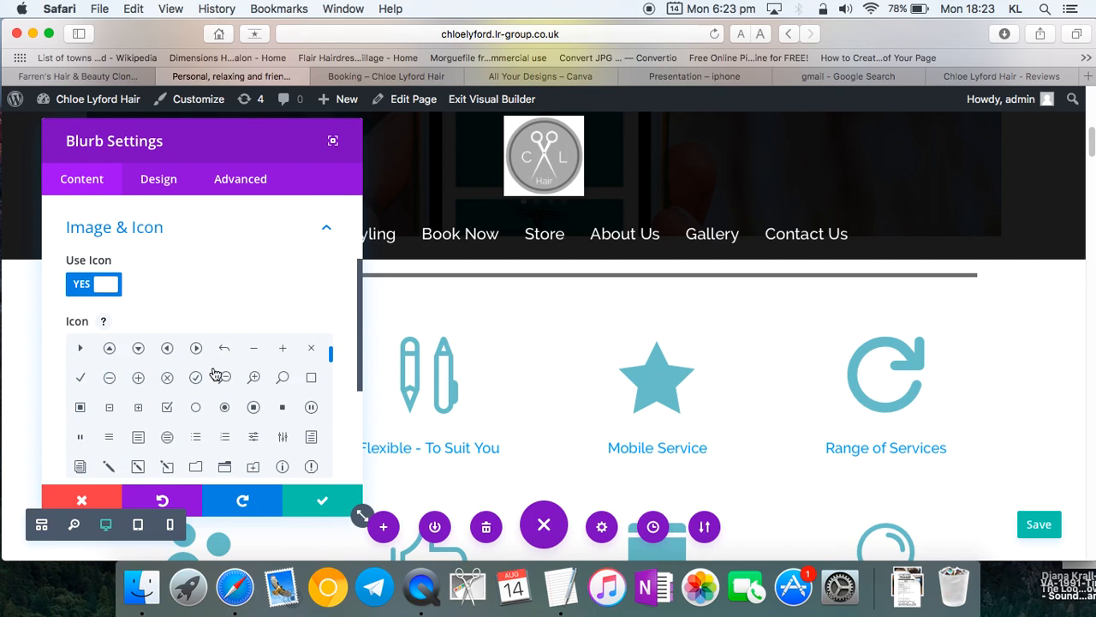
scroll(206, 432, down, 2)
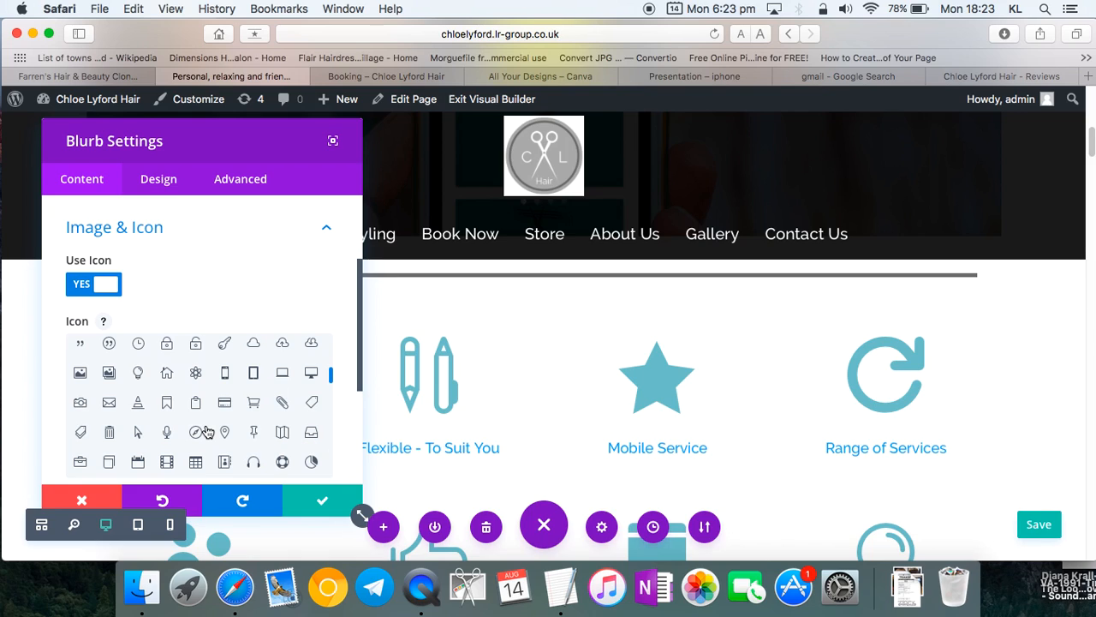
scroll(206, 431, down, 2)
click(252, 372)
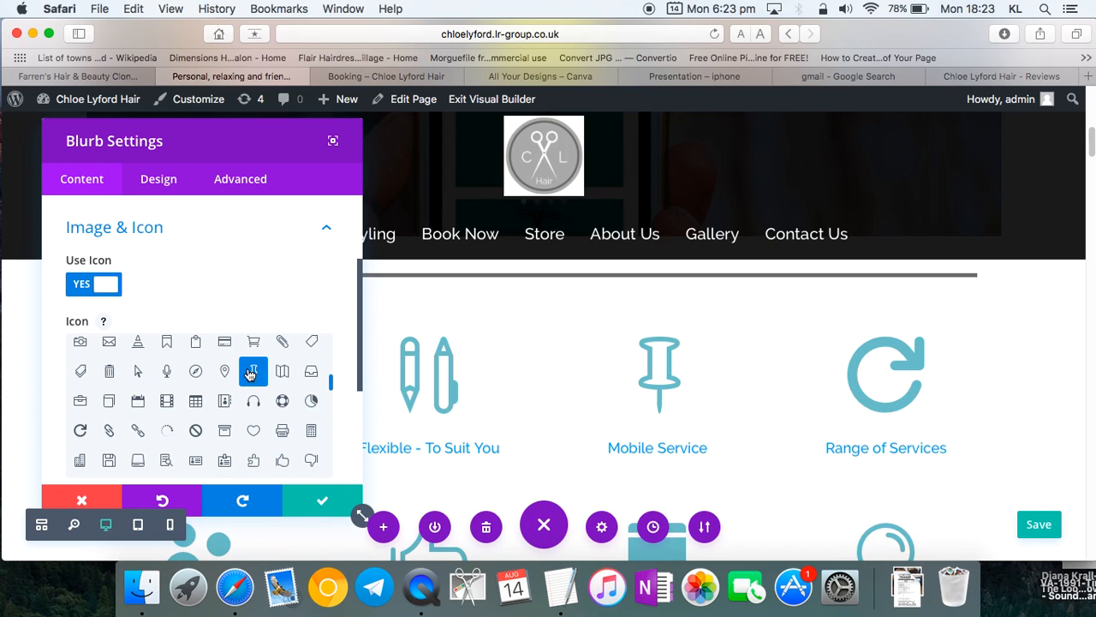
scroll(133, 452, down, 2)
scroll(133, 453, down, 2)
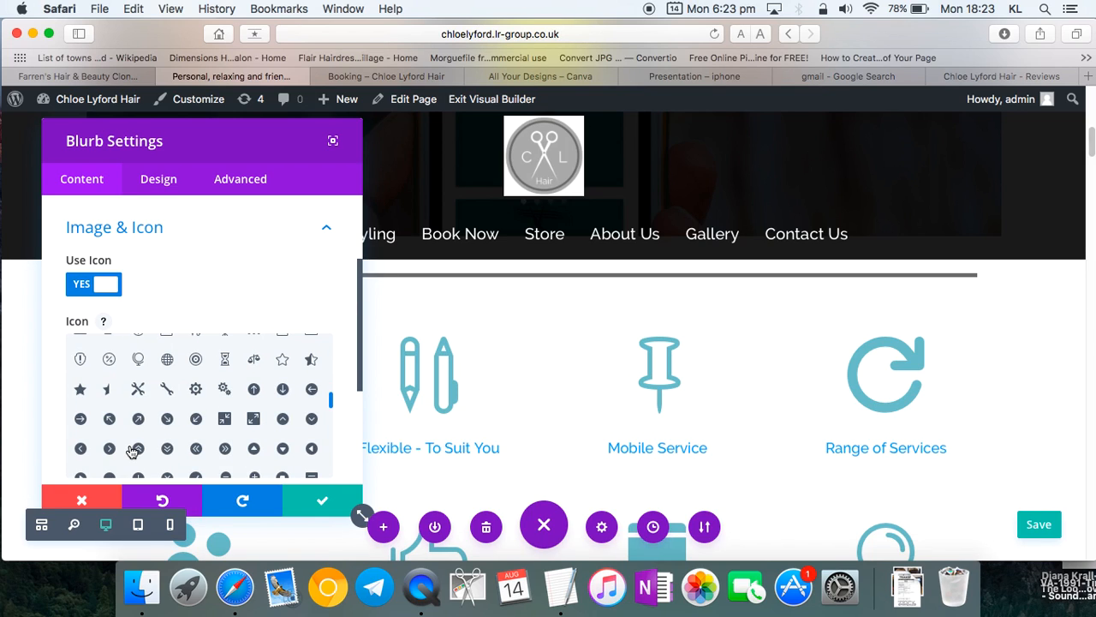
scroll(131, 451, down, 5)
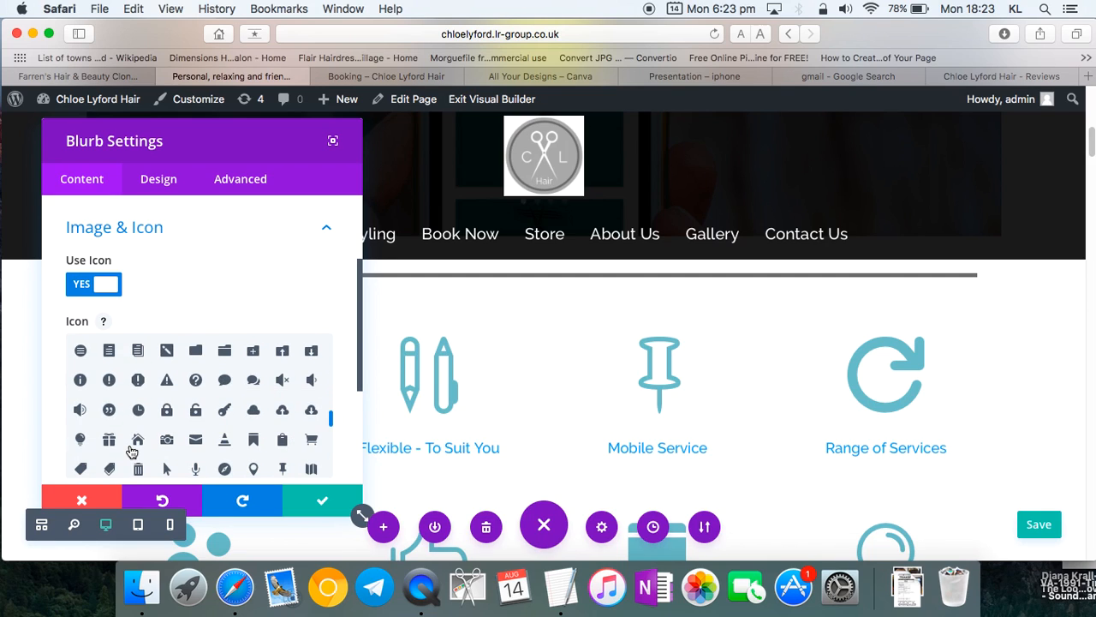
scroll(131, 452, down, 4)
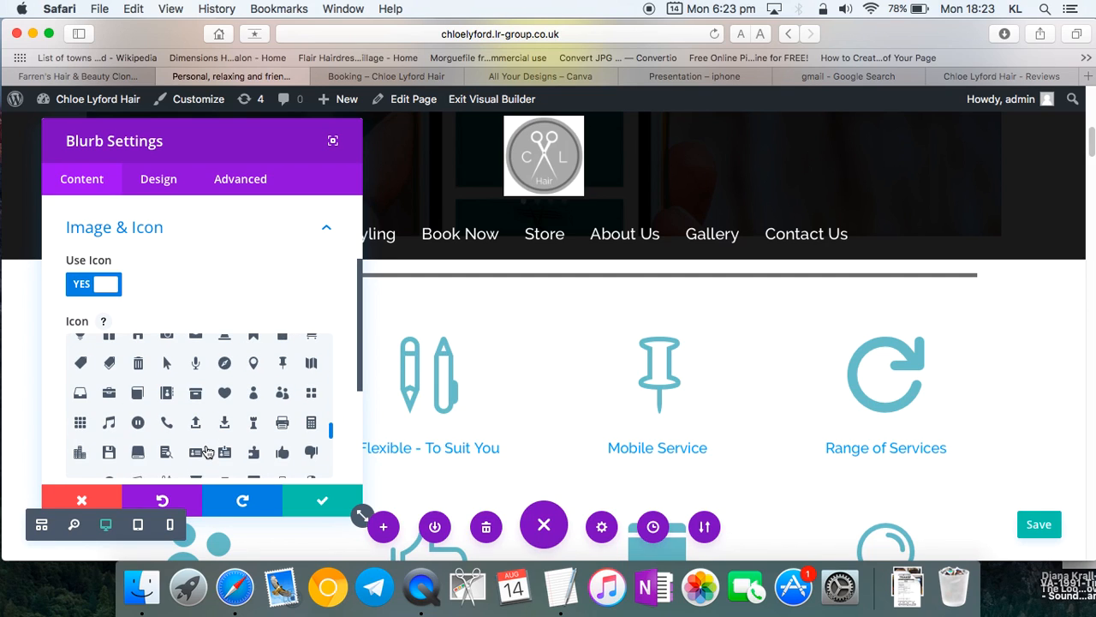
scroll(207, 452, down, 1)
scroll(207, 452, down, 2)
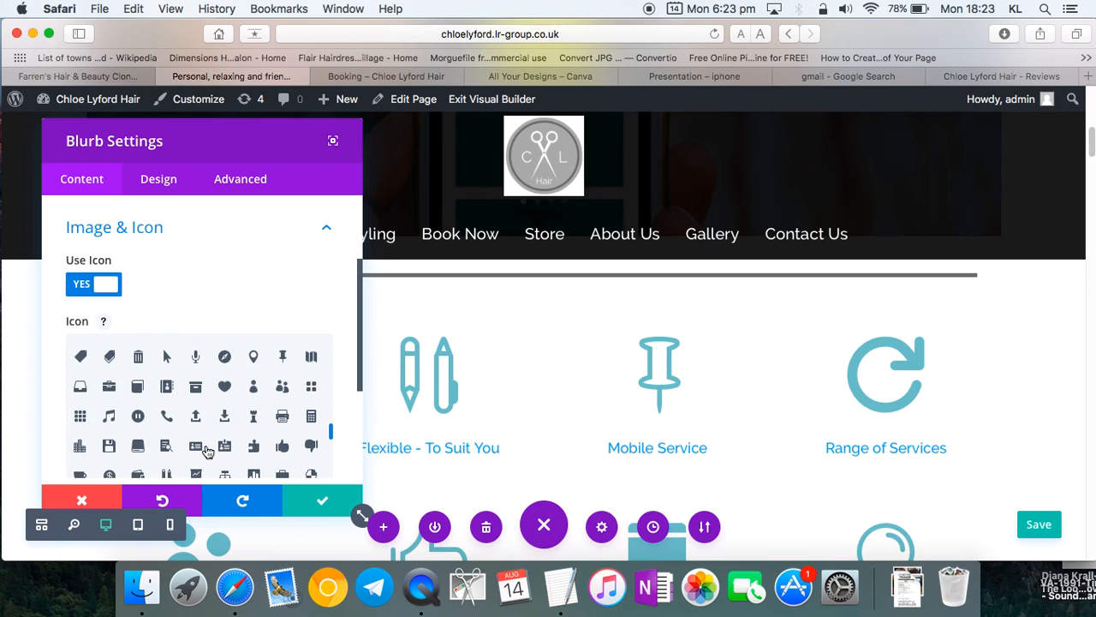
scroll(205, 451, down, 4)
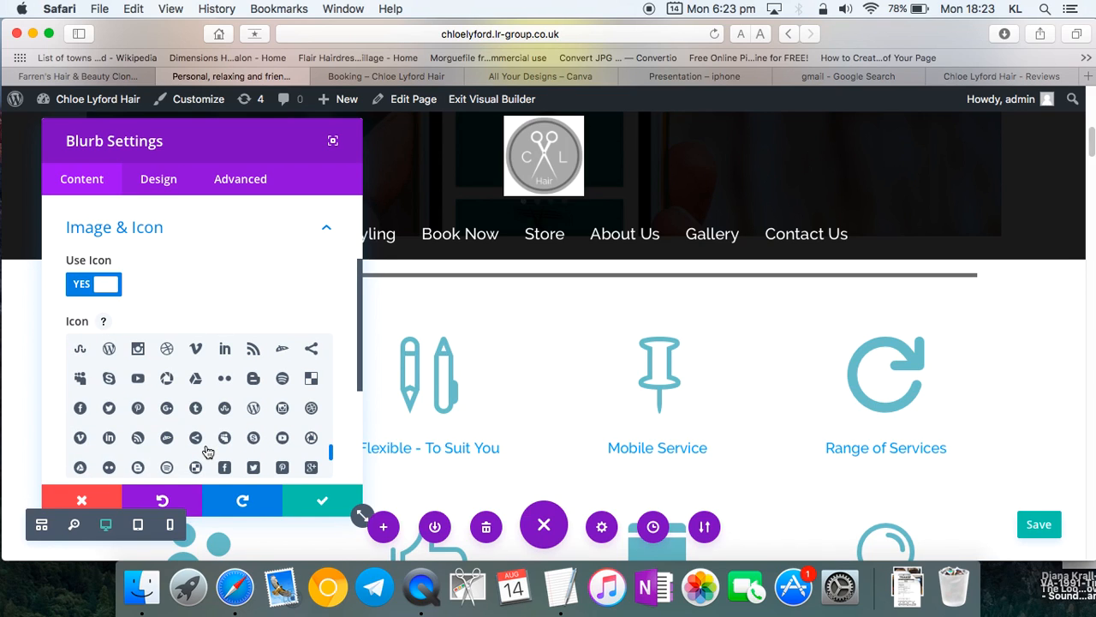
scroll(207, 452, down, 3)
scroll(208, 452, down, 2)
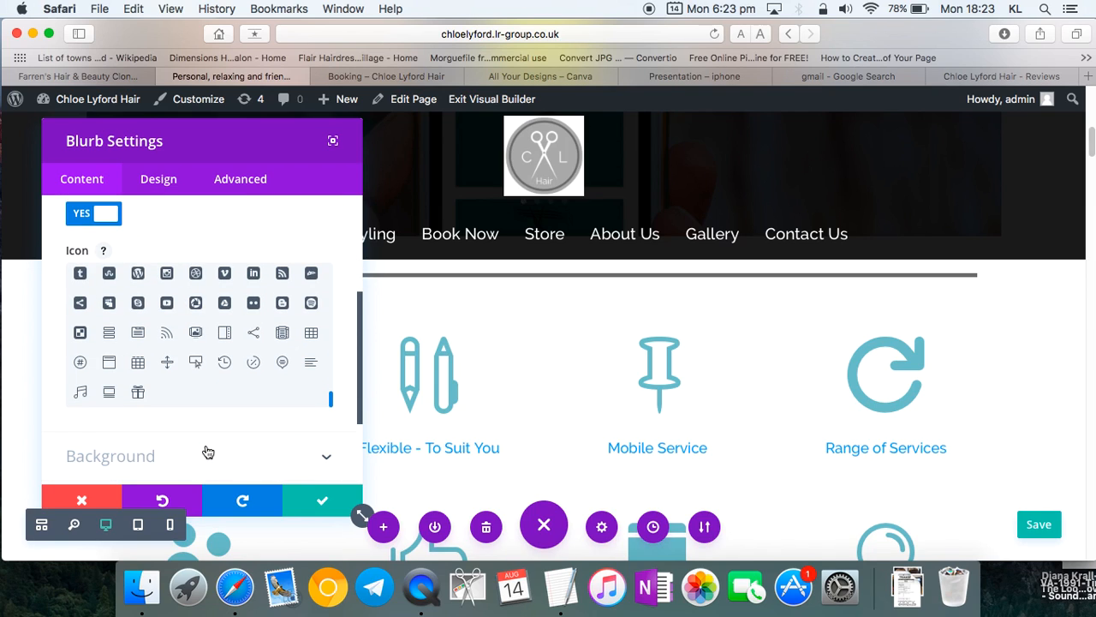
scroll(229, 375, up, 5)
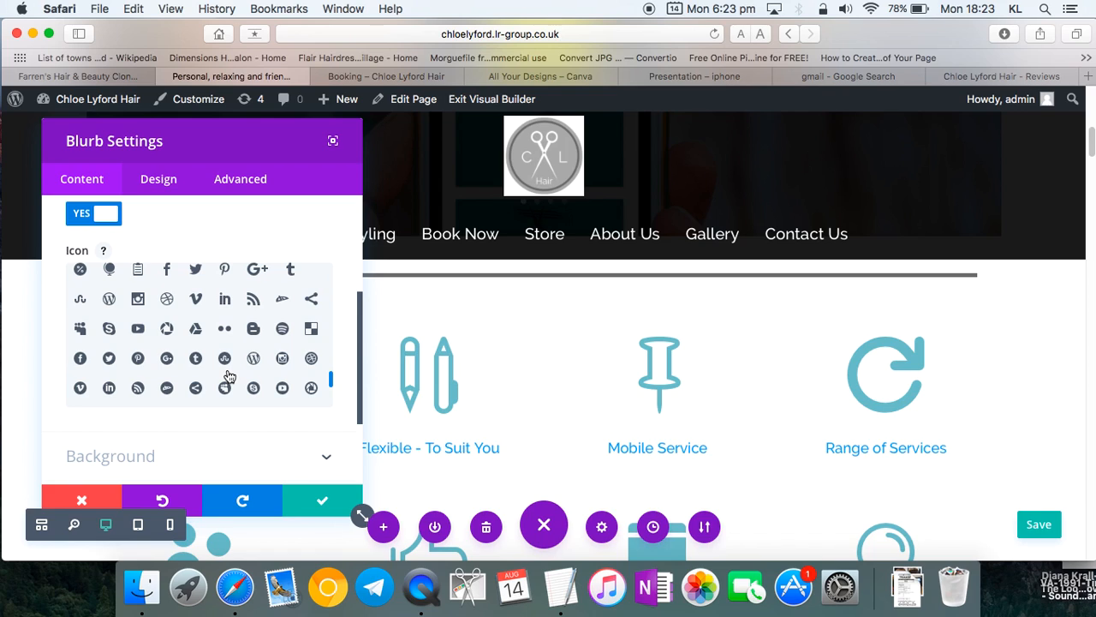
scroll(229, 375, up, 3)
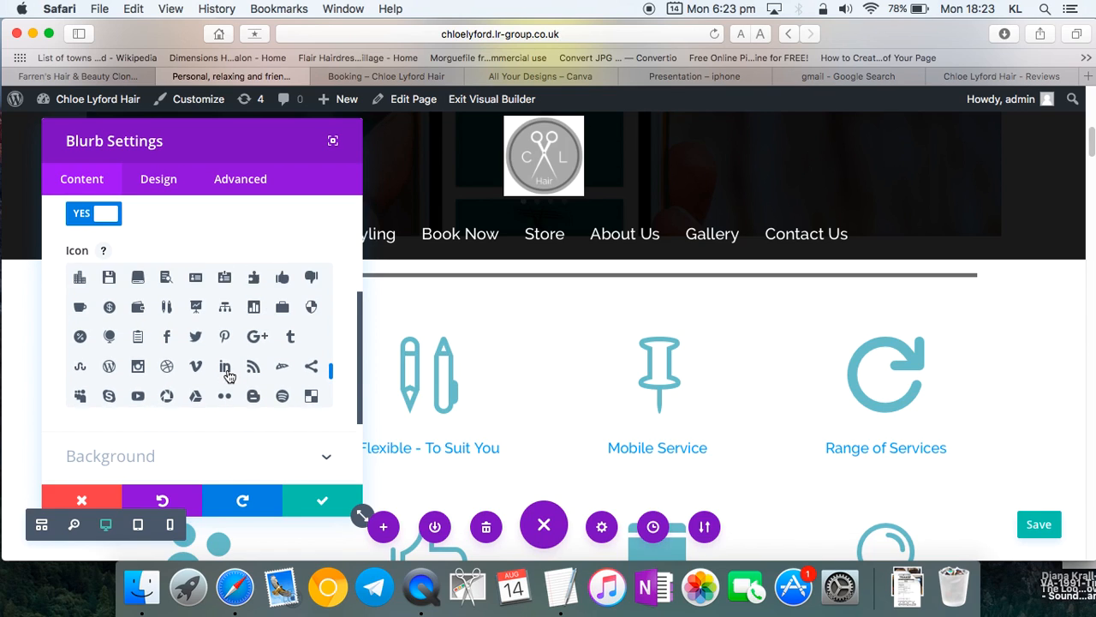
scroll(229, 375, up, 4)
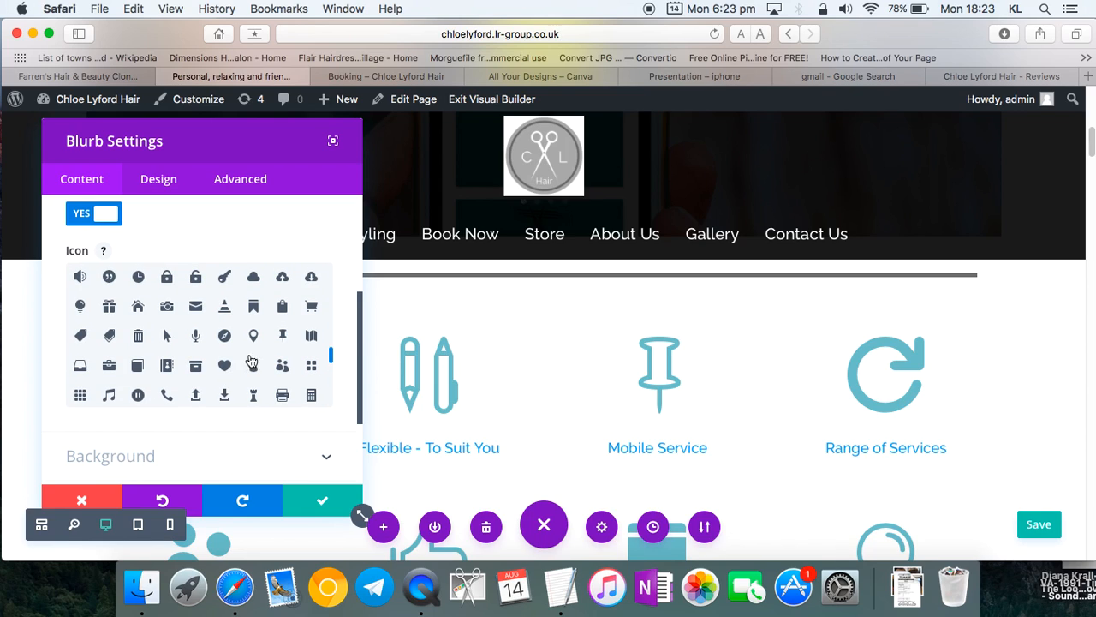
click(253, 335)
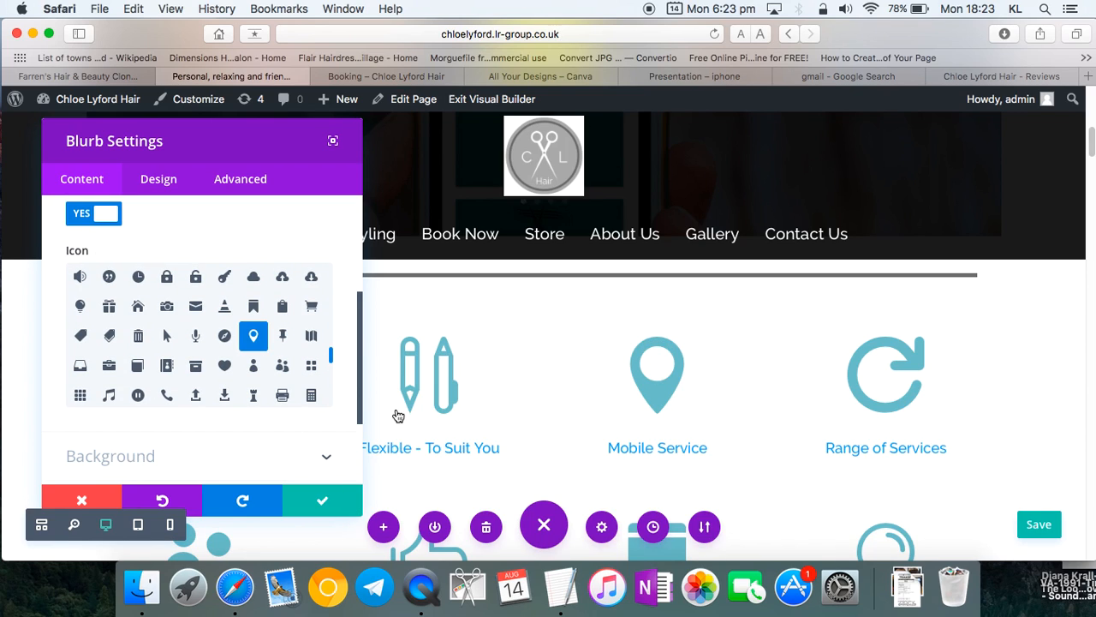
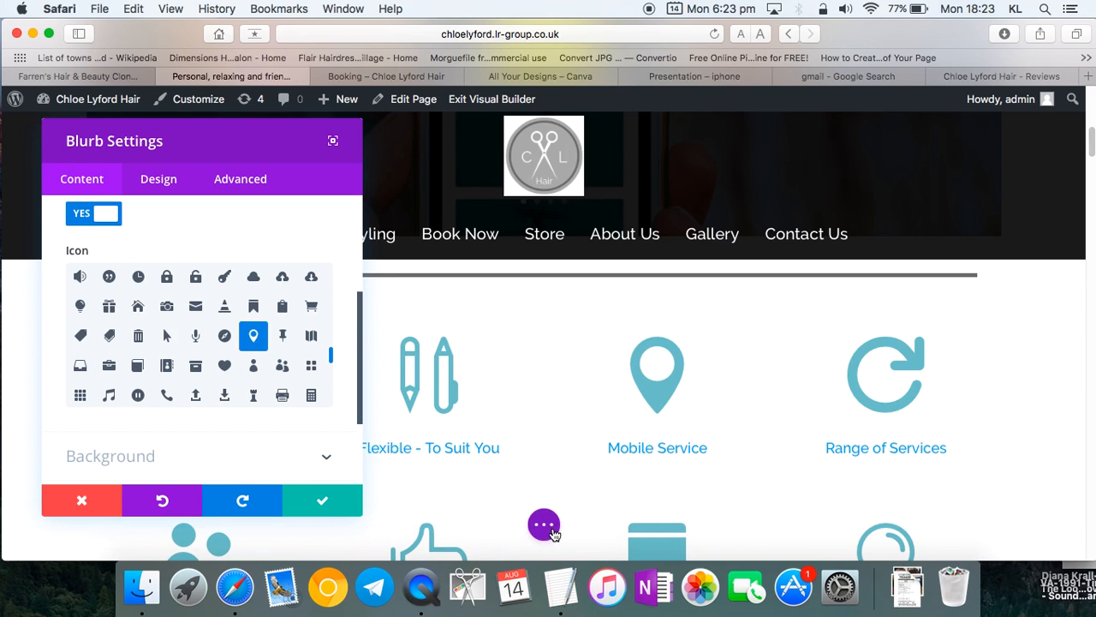
- Save the Mobile Service blurb changes, close its settings and return to the page top
click(1038, 524)
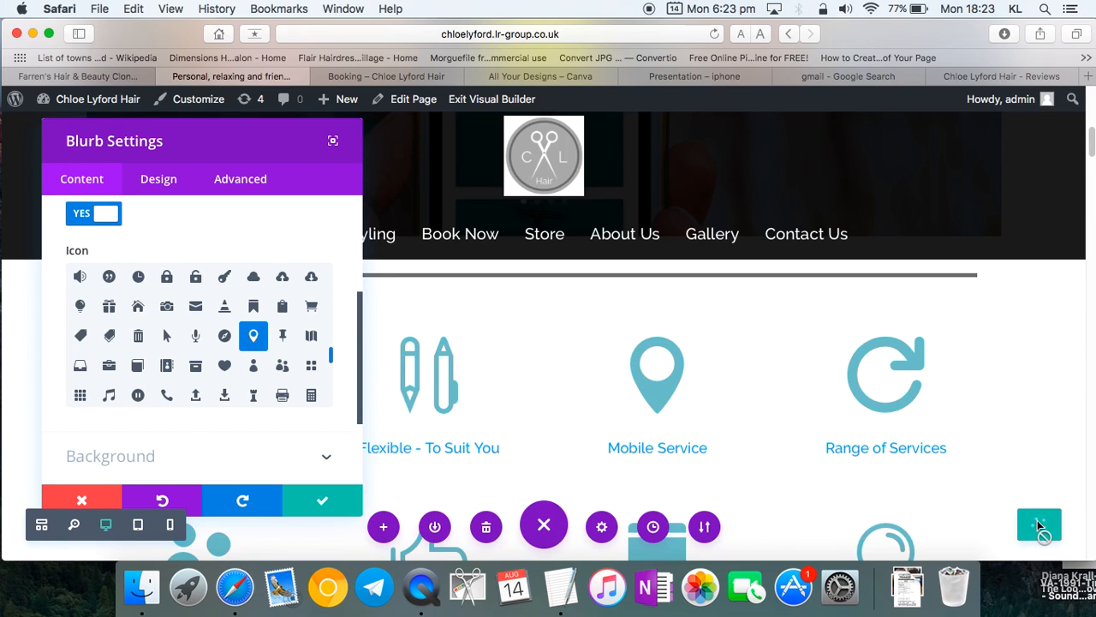
click(324, 496)
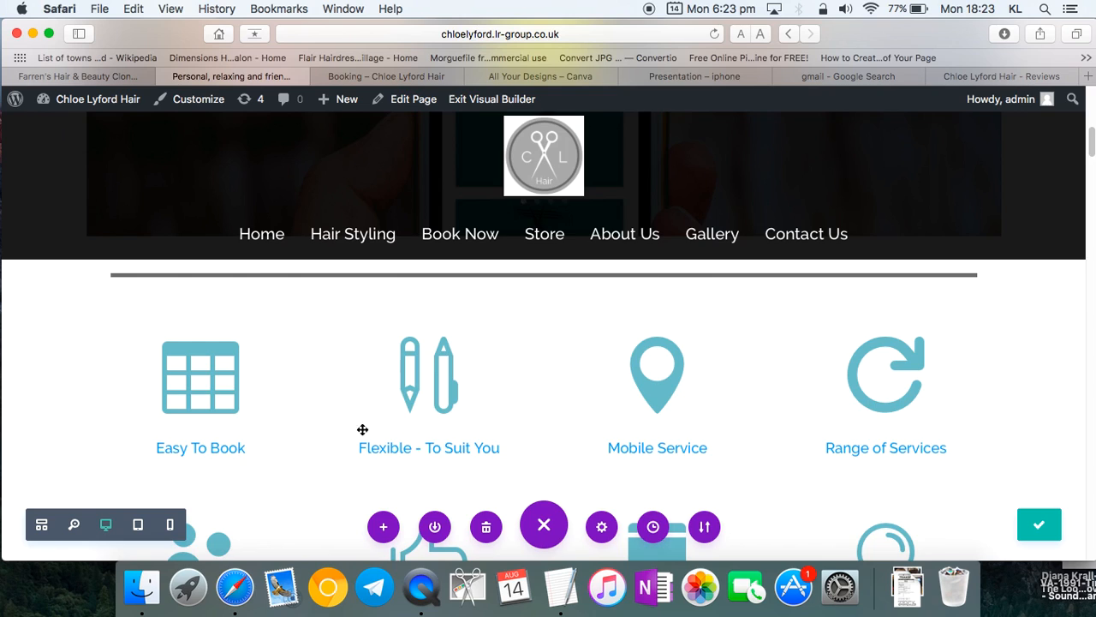
scroll(815, 267, up, 3)
scroll(816, 267, up, 3)
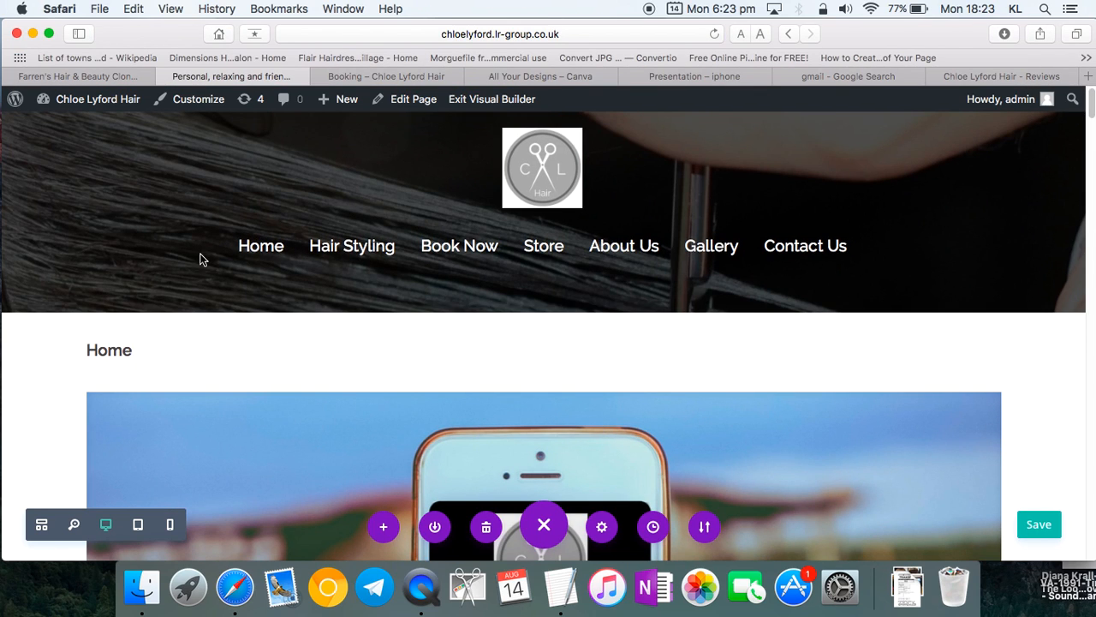
- Leave the builder for the Hair Styling page and maximise the Safari window
click(359, 247)
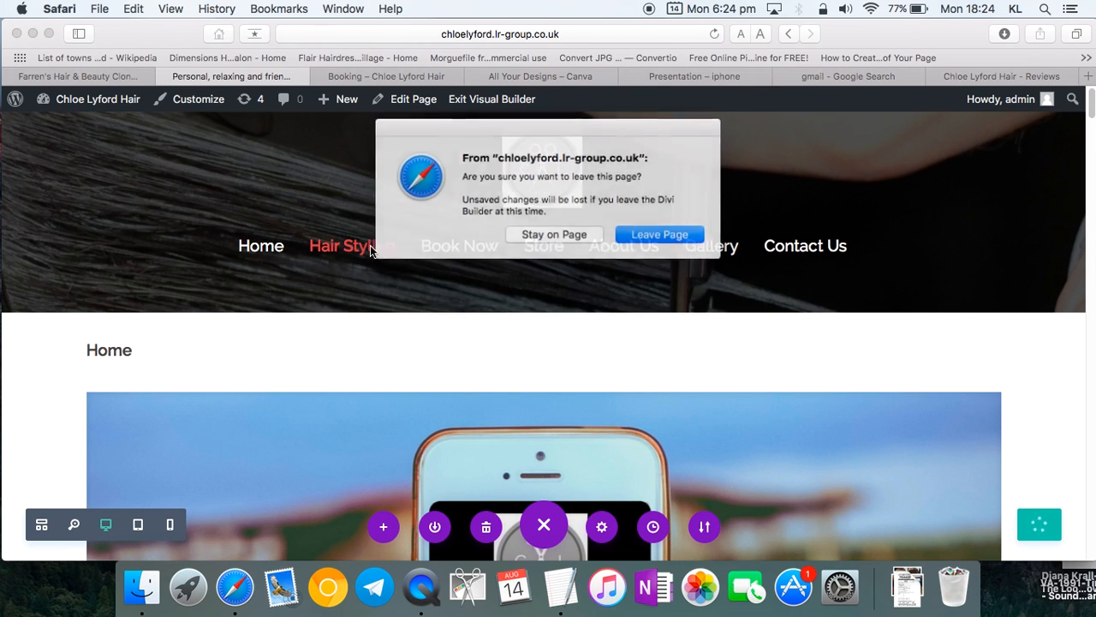
click(656, 232)
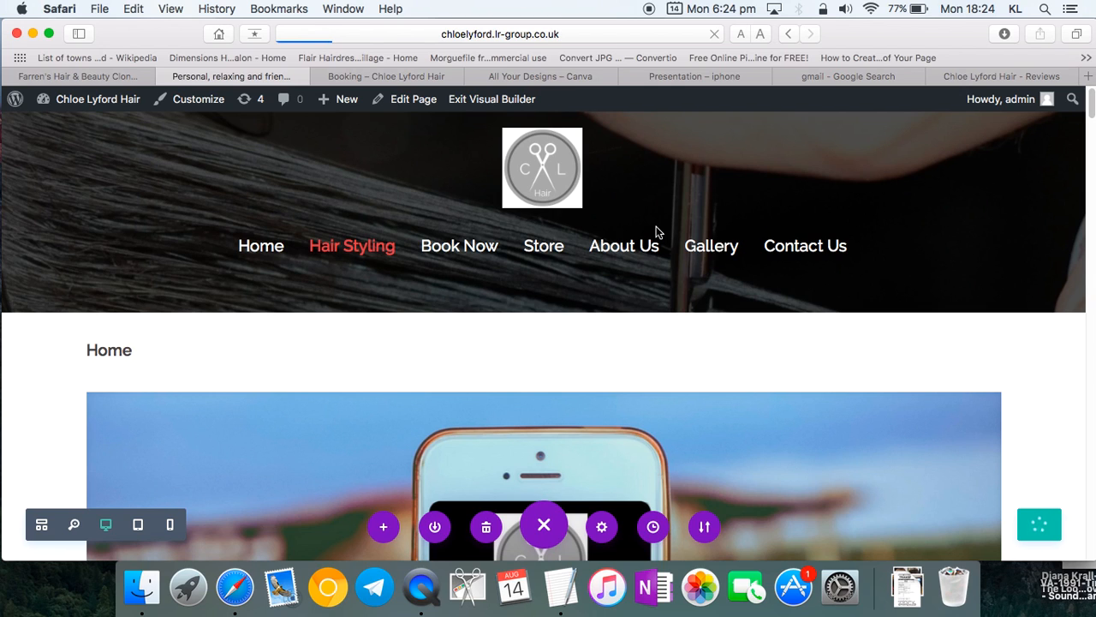
scroll(492, 288, down, 3)
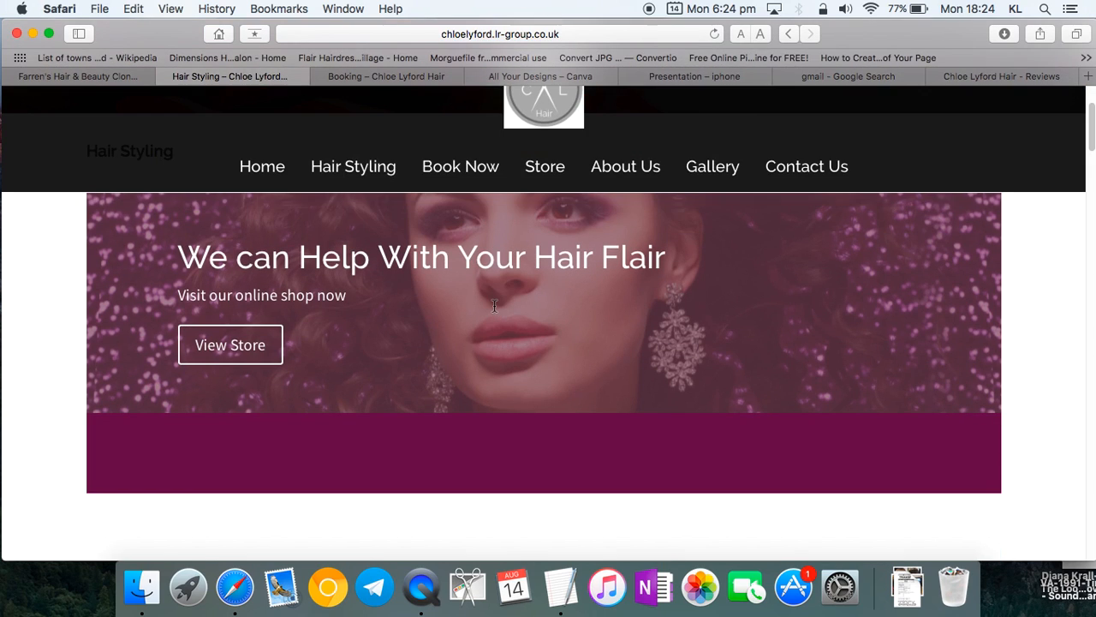
drag(151, 44, 235, 387)
double_click(235, 387)
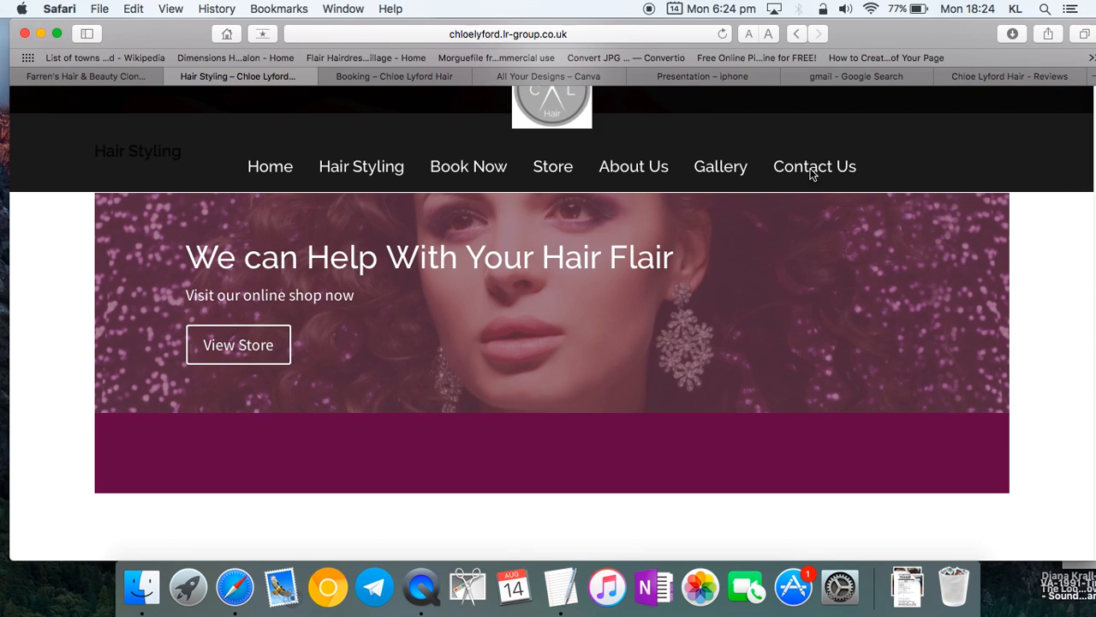
- Open the Contact Us page showing the Get In Touch form and address details
scroll(761, 183, up, 3)
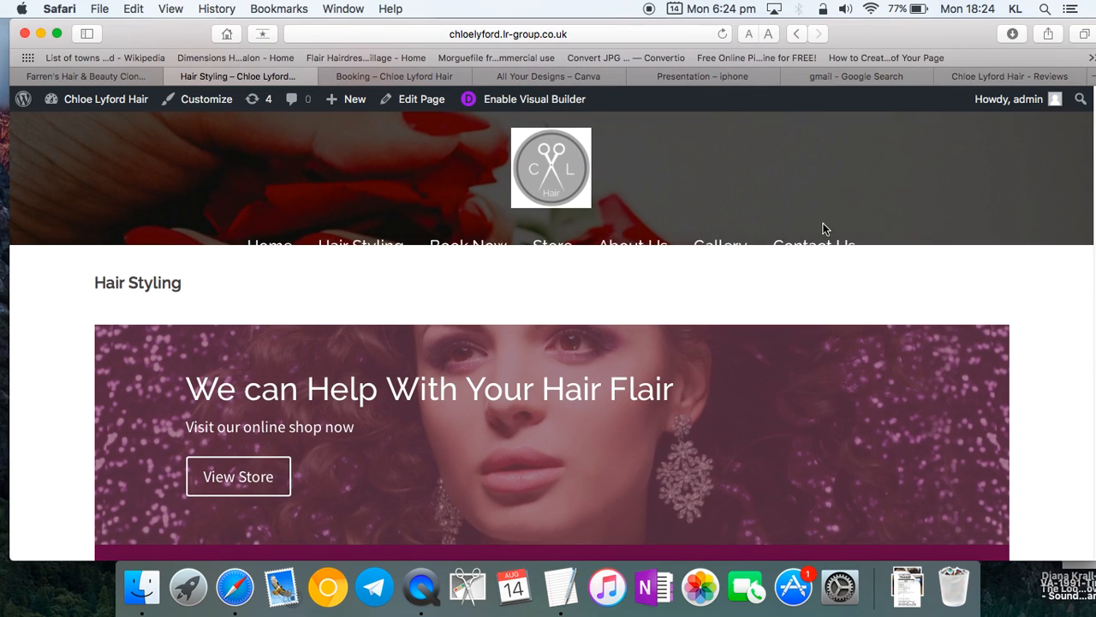
click(826, 245)
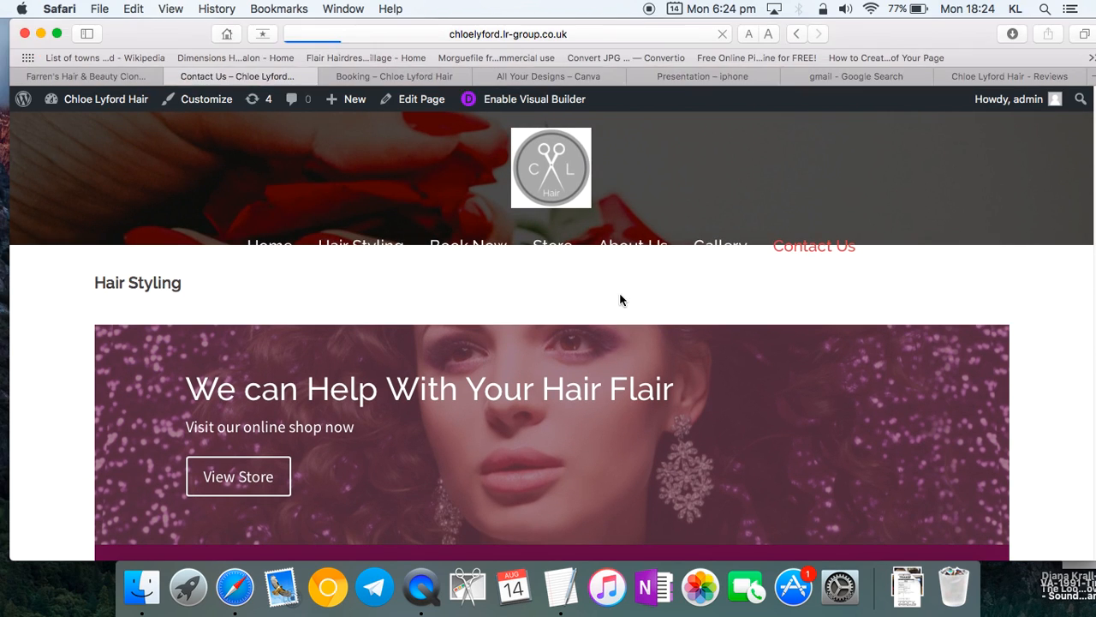
scroll(598, 296, down, 4)
scroll(599, 299, up, 2)
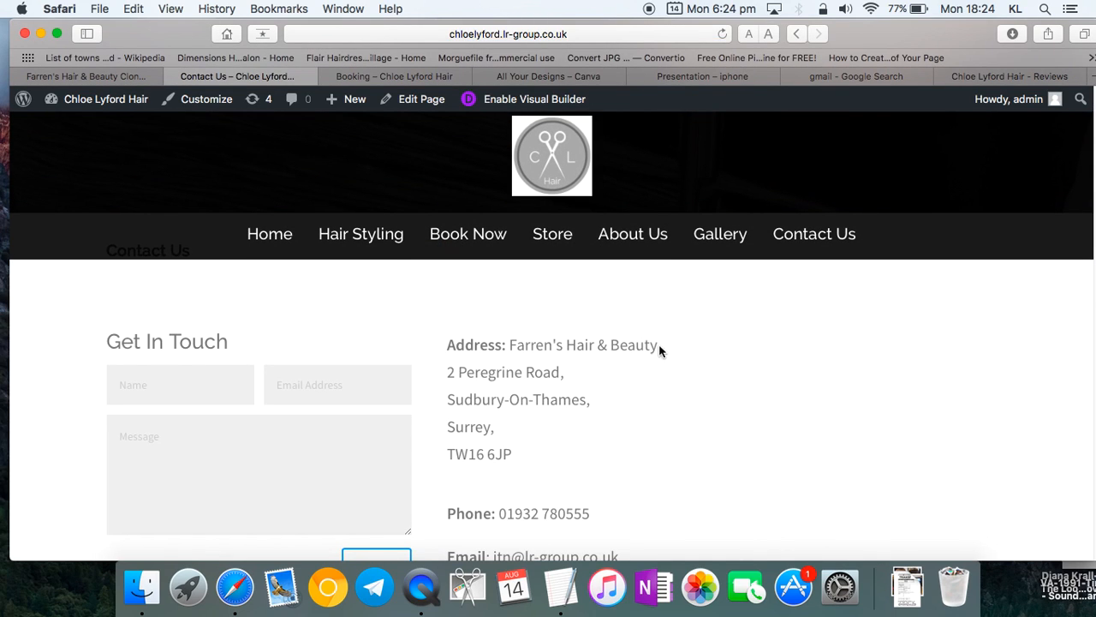
- Enable the Visual Builder on Contact Us and type 'Ch' over the selected business name
click(540, 100)
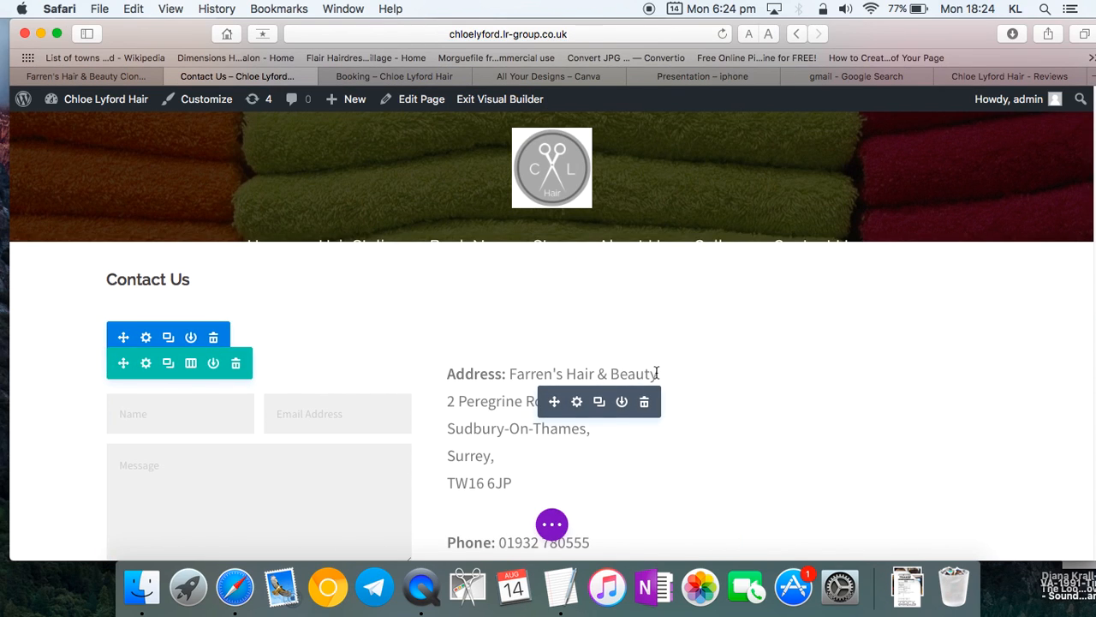
drag(657, 373, 509, 373)
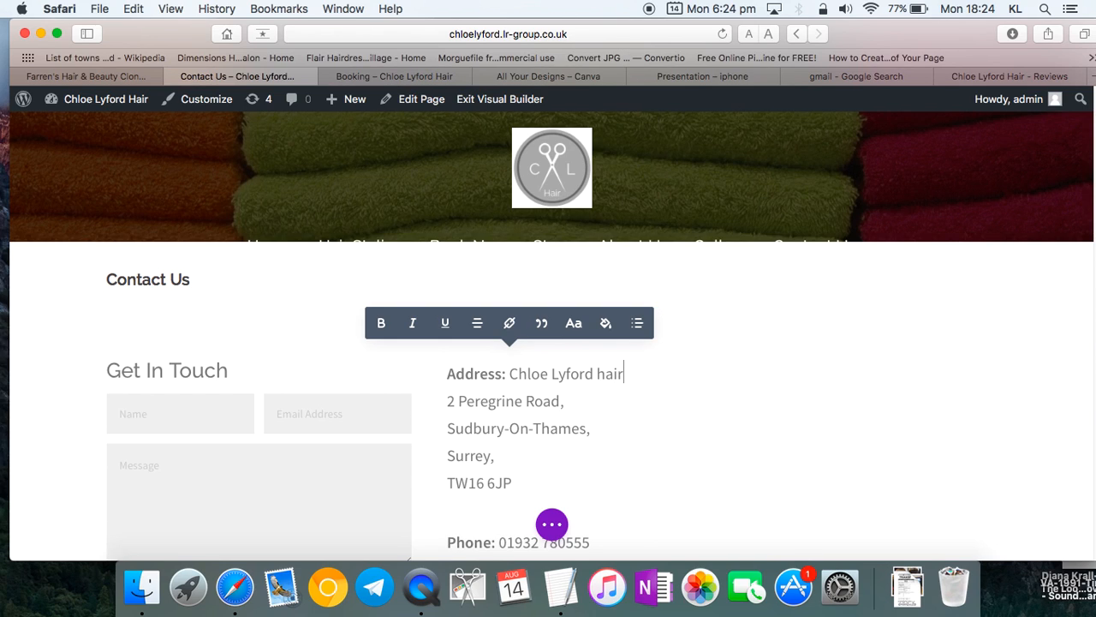
- Paste the customer review over the street address in the contact details
scroll(354, 476, down, 15)
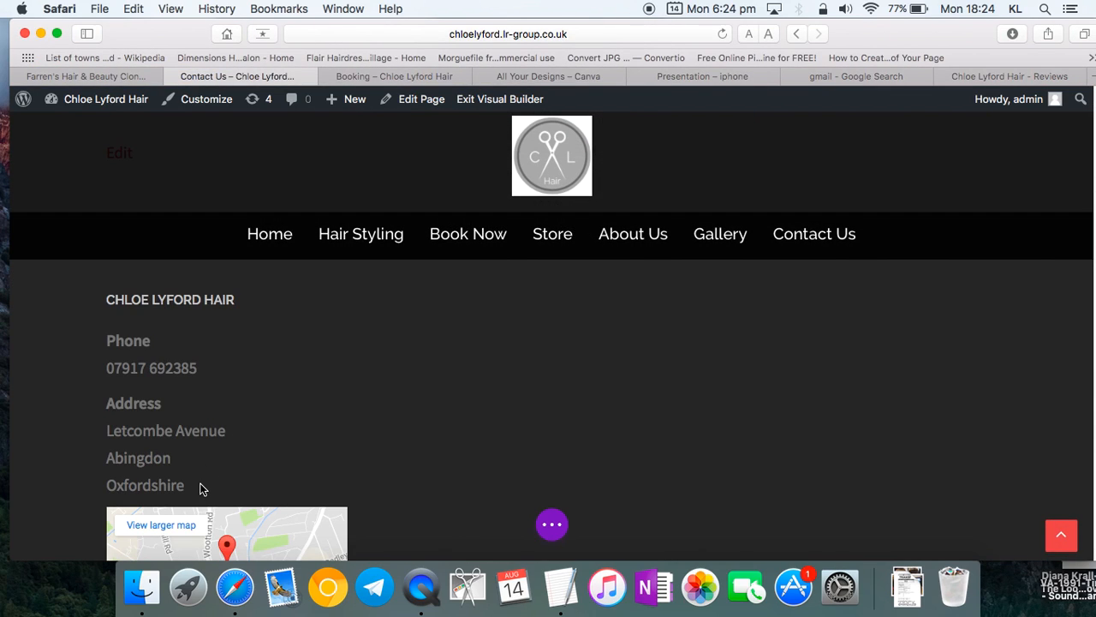
drag(202, 489, 101, 435)
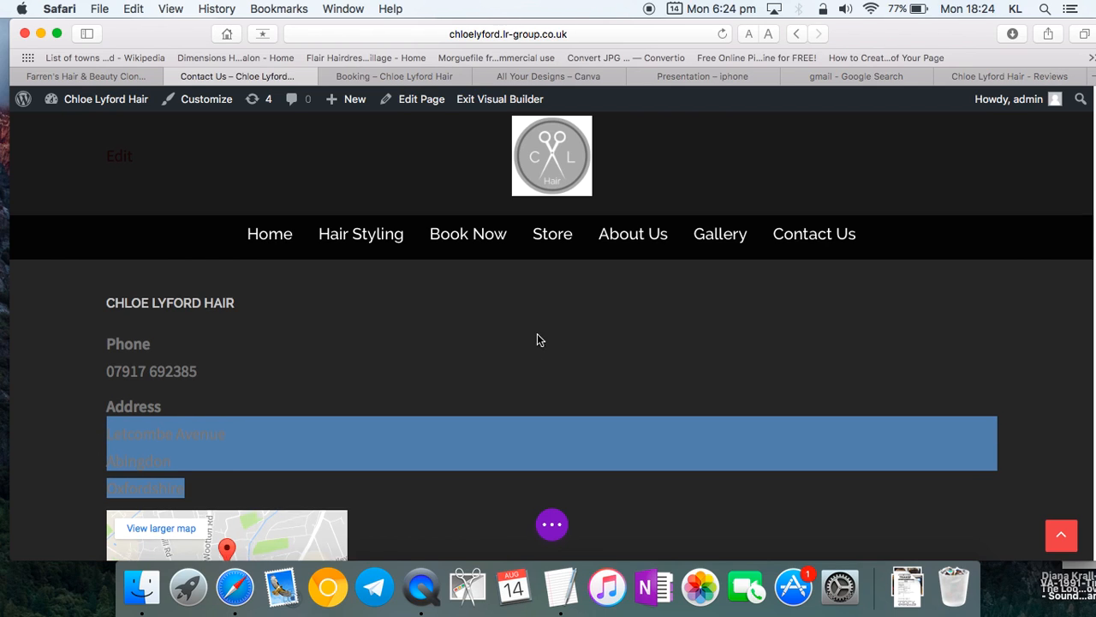
scroll(536, 339, up, 10)
scroll(504, 332, up, 5)
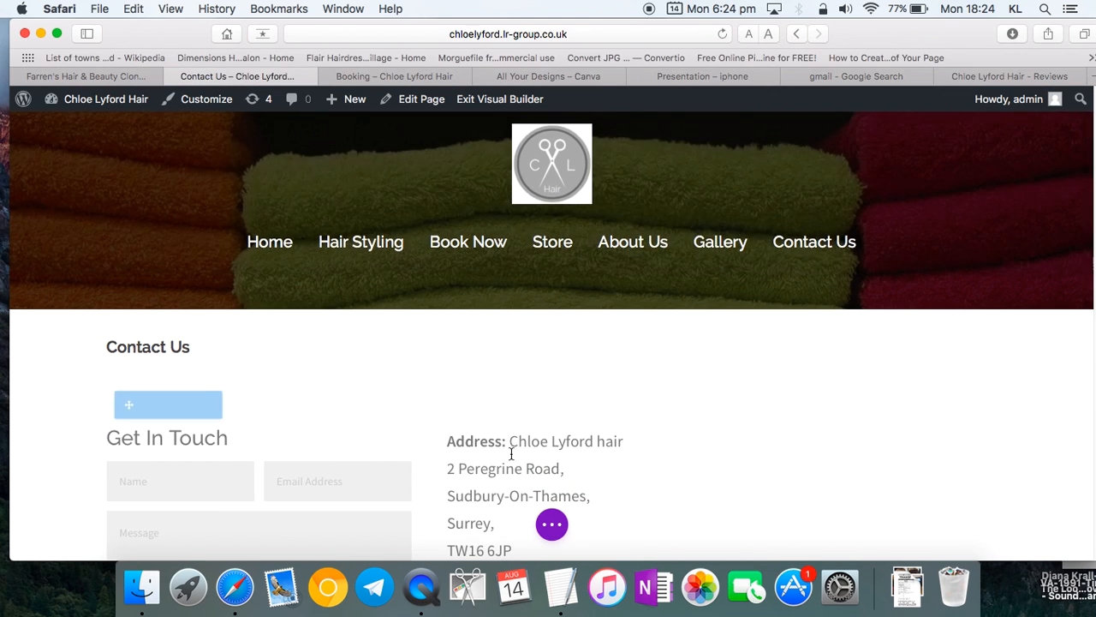
scroll(509, 440, down, 2)
drag(512, 457, 445, 385)
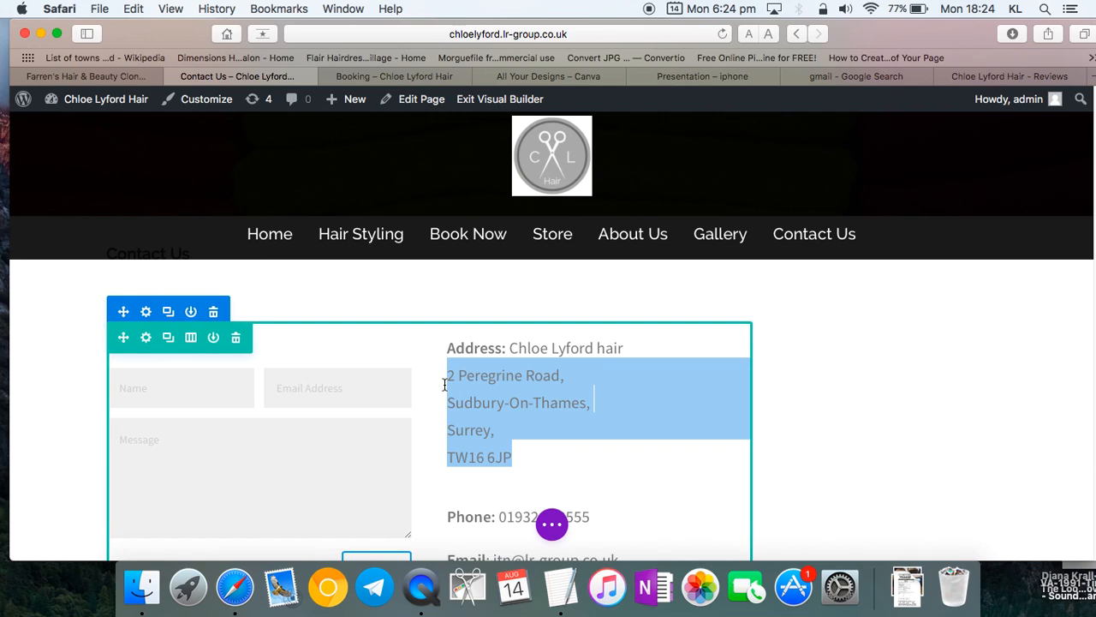
text(Chloe really gave me my colour back! I had a full head of highlights and I have never had such a good experience, my hair looks so refreshed!! I was so pleased that she was mobile and came to my home! I highly recommend her services!!)
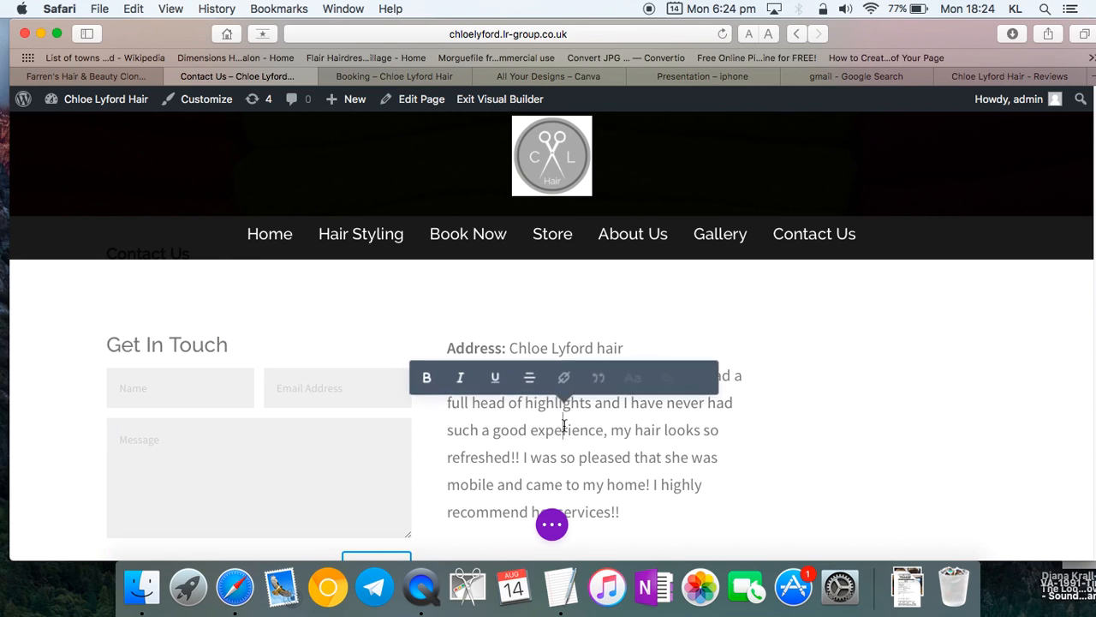
- Delete the rest of the review paragraph, leaving a shortened review line
scroll(311, 484, down, 10)
scroll(213, 522, down, 5)
drag(185, 418, 103, 363)
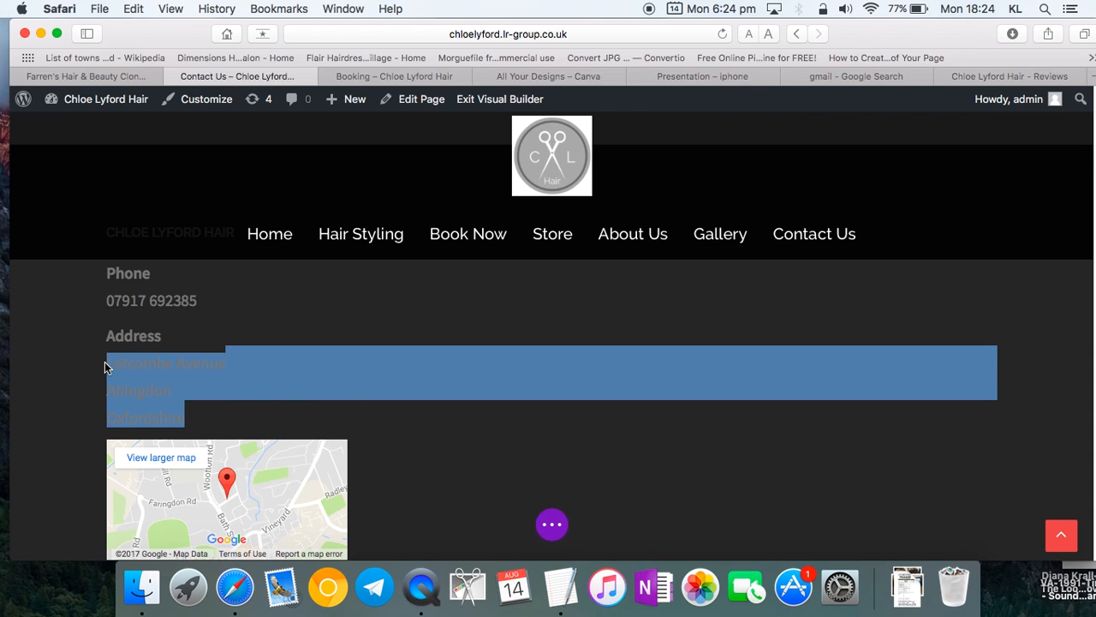
scroll(497, 411, up, 10)
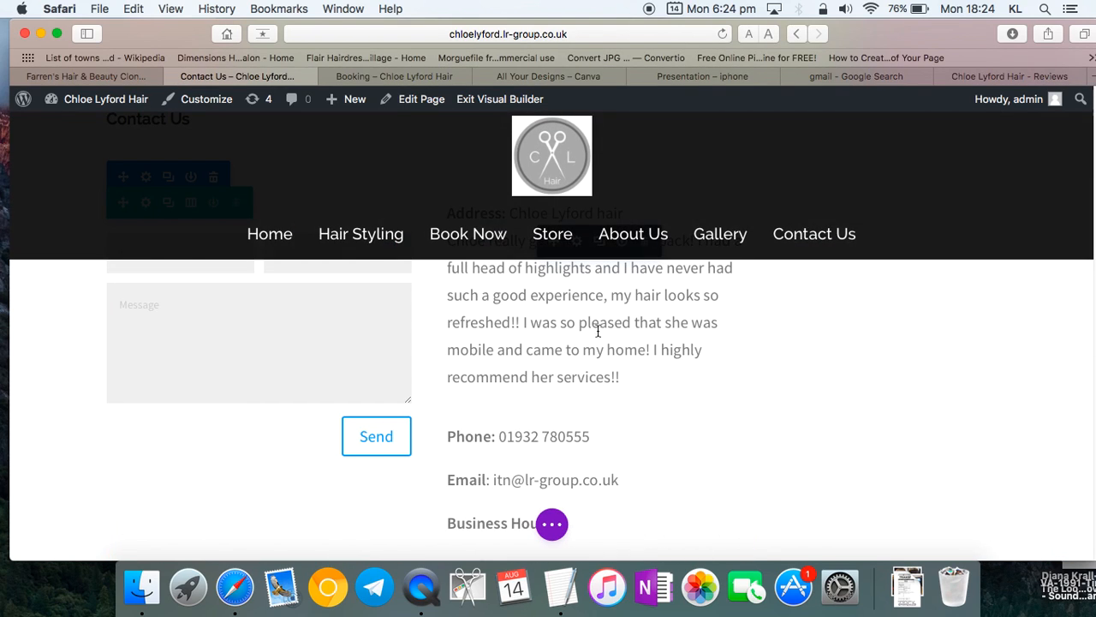
drag(631, 378, 427, 239)
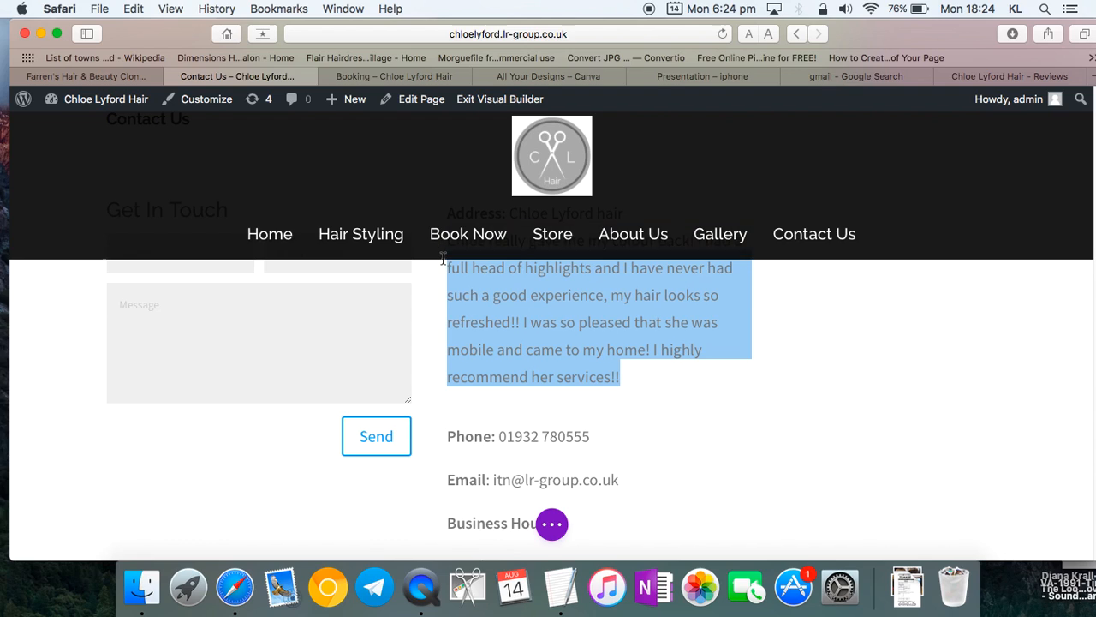
scroll(455, 345, up, 2)
key(BackSpace)
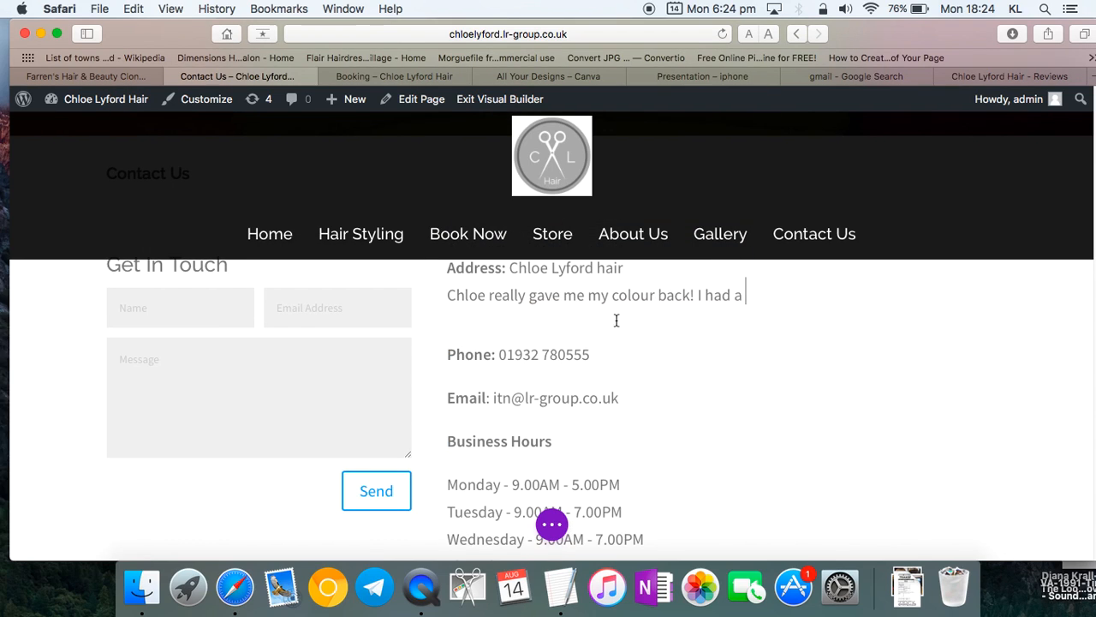
- Edit the shortened review line beneath the address
click(453, 294)
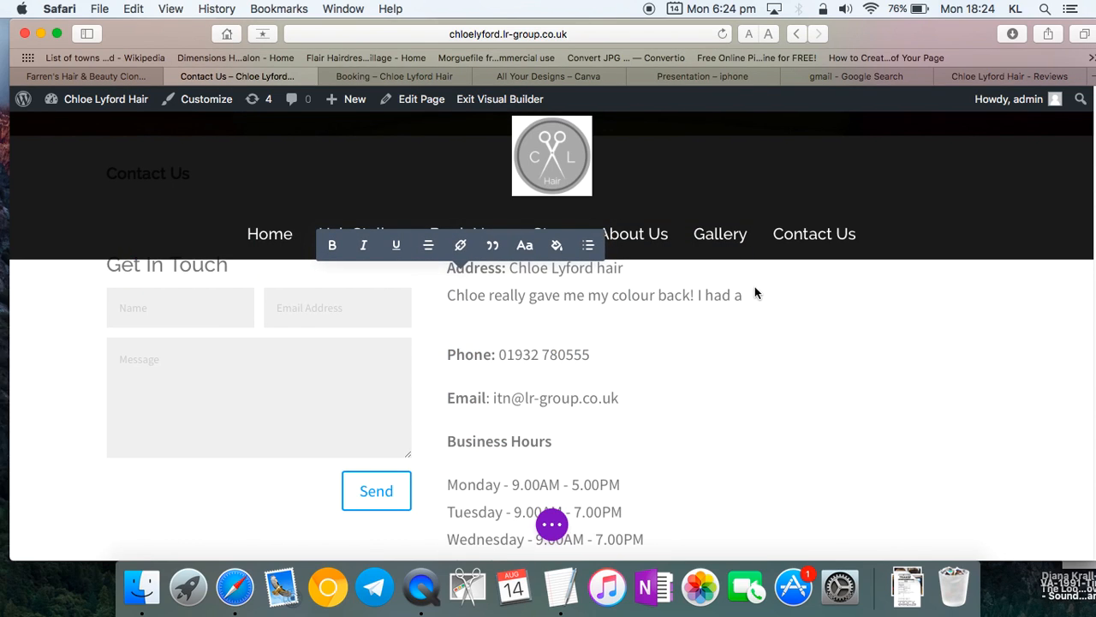
drag(745, 295, 446, 292)
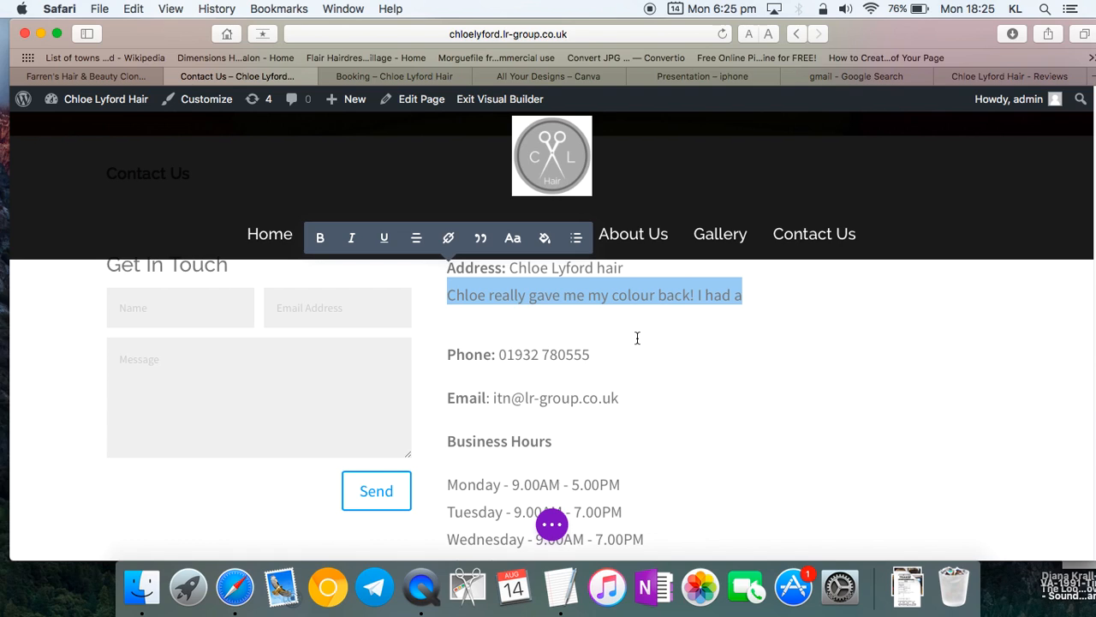
scroll(637, 337, up, 2)
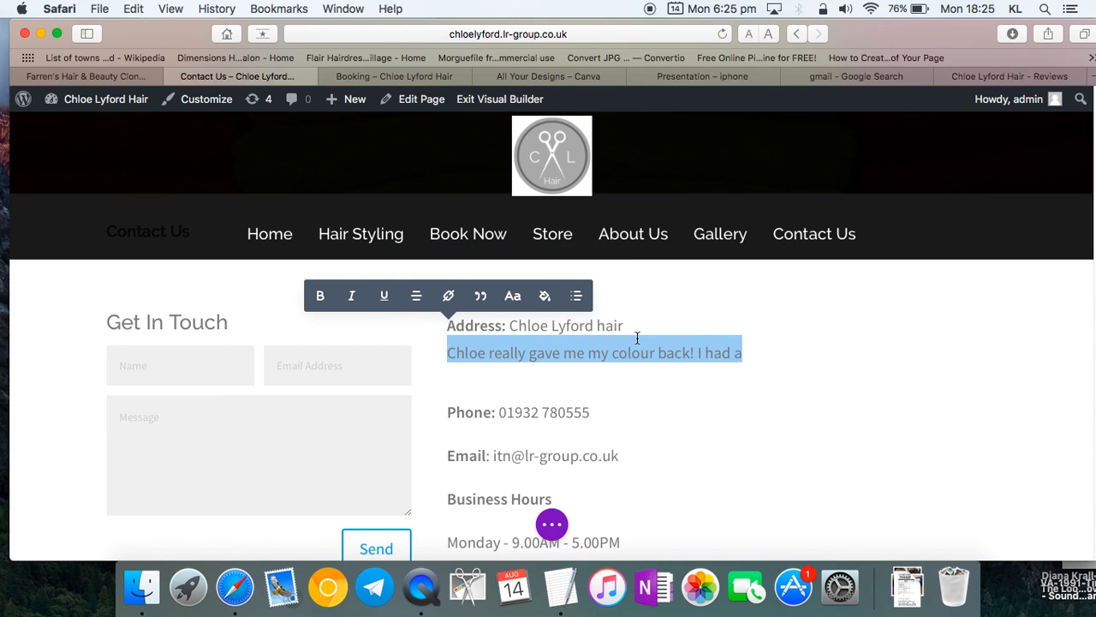
click(648, 362)
click(663, 414)
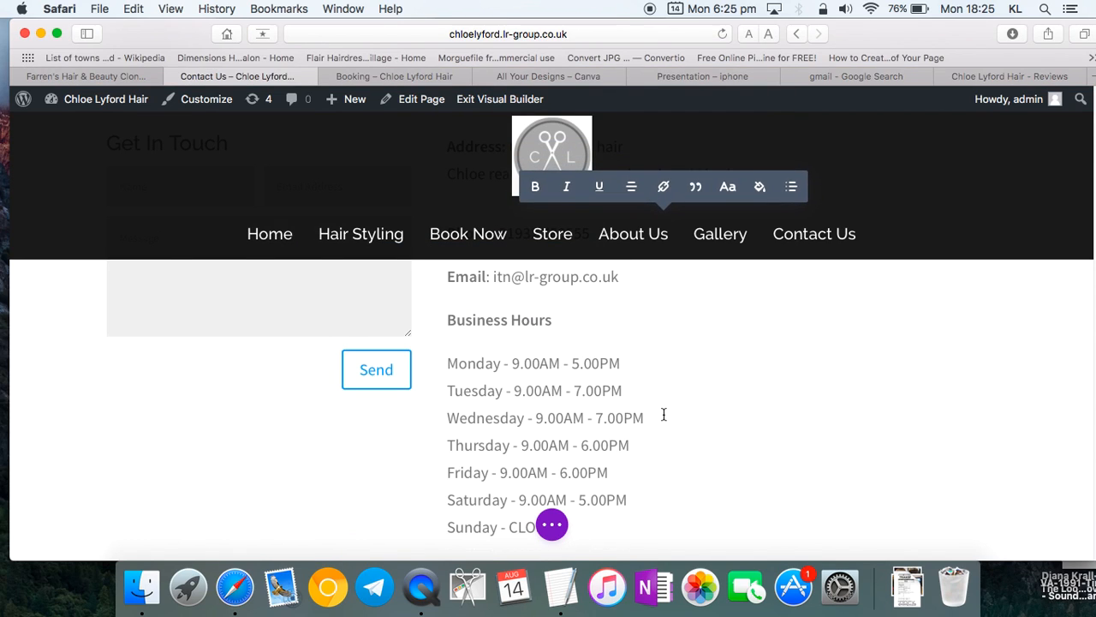
scroll(664, 414, up, 5)
scroll(570, 334, down, 5)
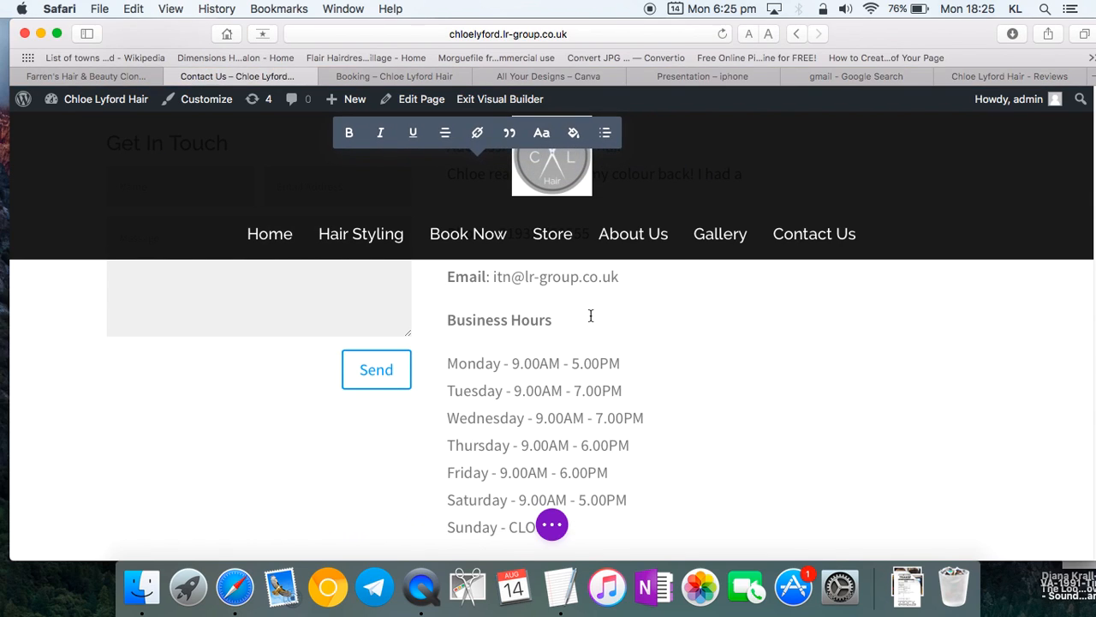
scroll(586, 317, up, 3)
scroll(597, 431, down, 15)
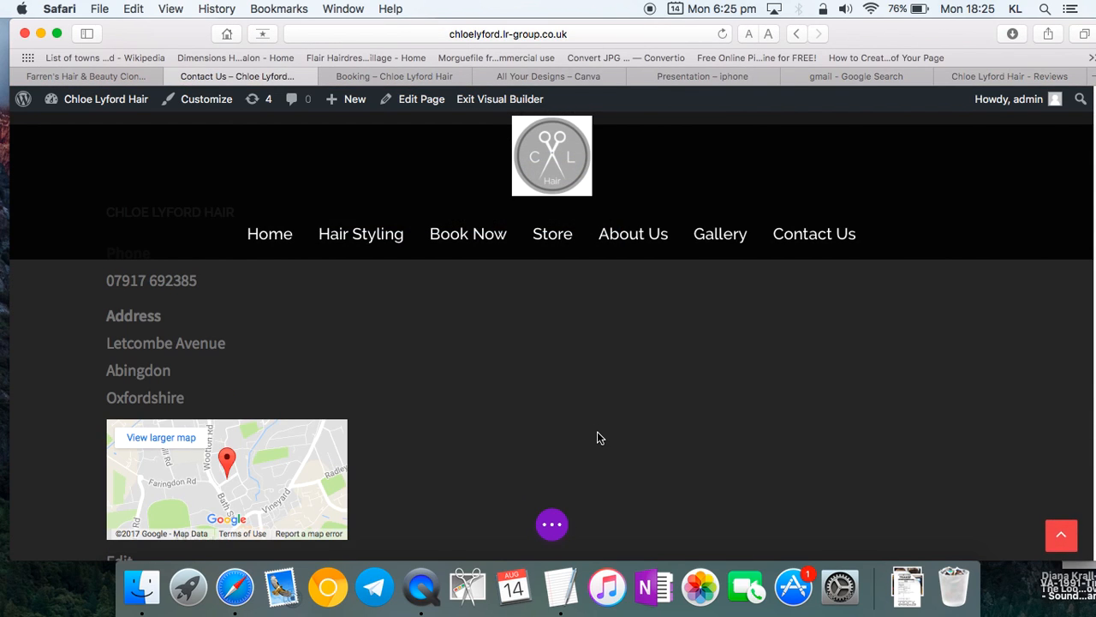
scroll(599, 438, up, 15)
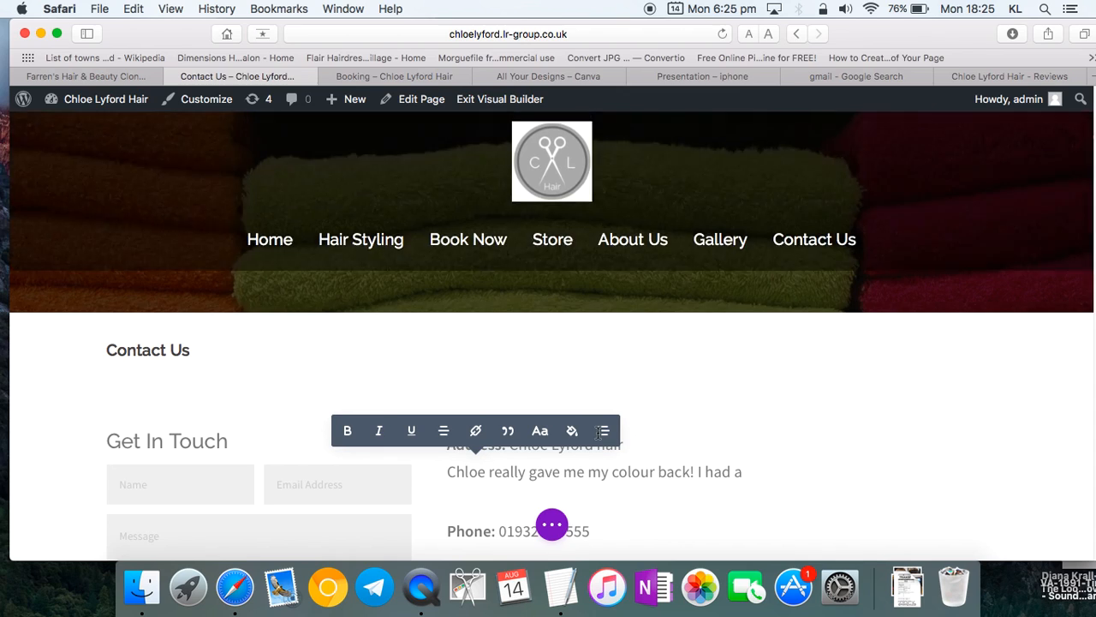
scroll(599, 438, down, 5)
scroll(643, 420, up, 6)
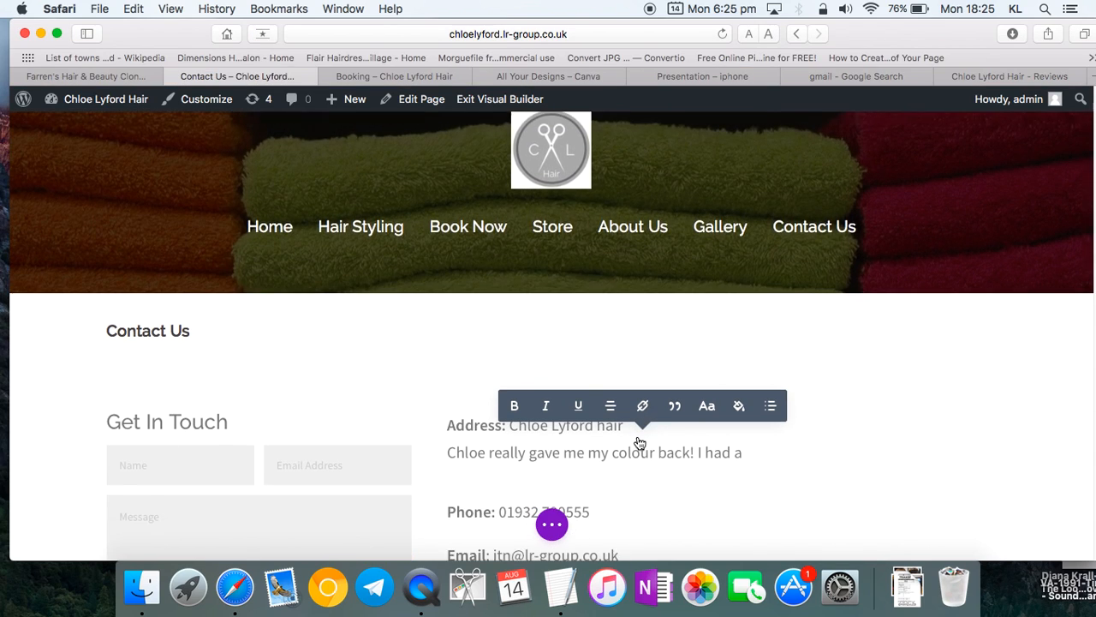
scroll(759, 423, down, 1)
- Select the review sentence under the address and bring up the Page Settings panel
drag(740, 430, 448, 427)
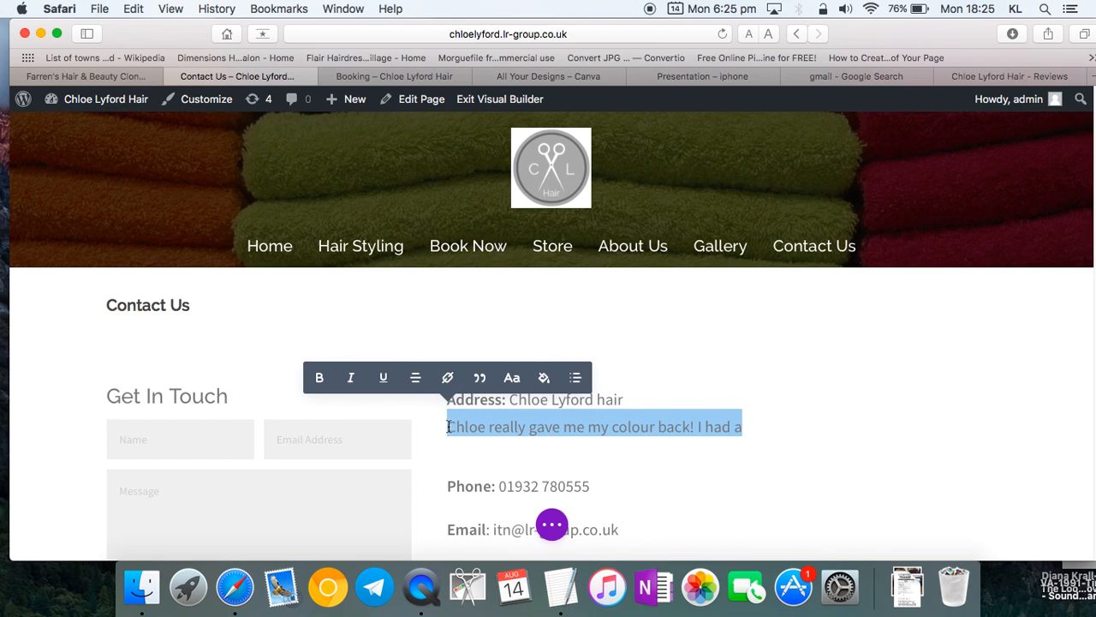
key(BackSpace)
text(toE)
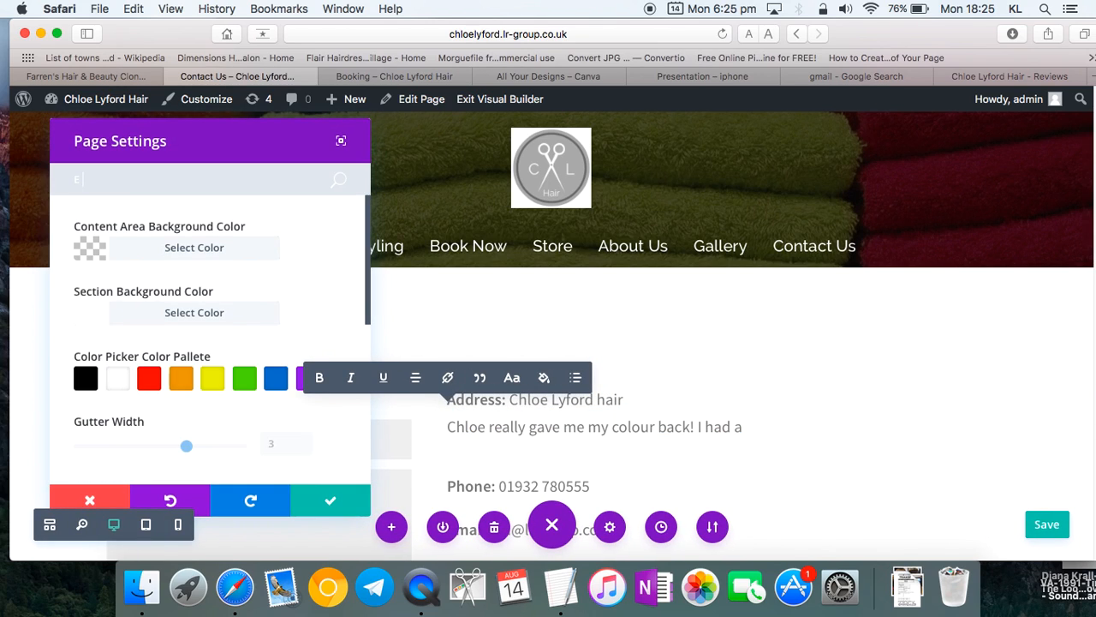
- Close Page Settings unchanged and save the Contact Us page
click(336, 493)
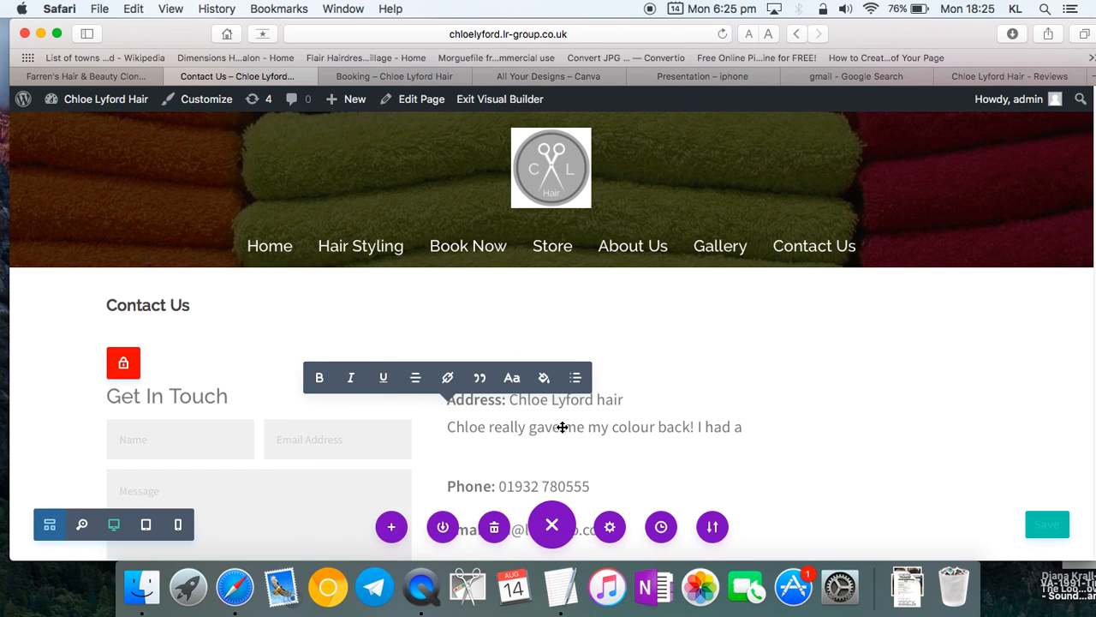
scroll(562, 425, down, 3)
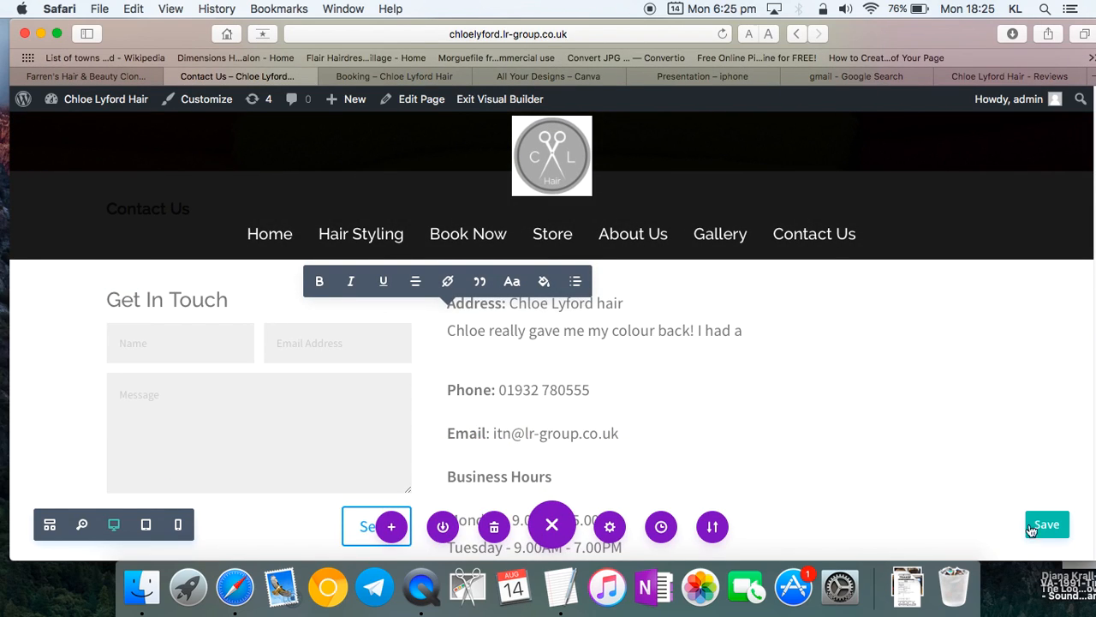
click(1044, 526)
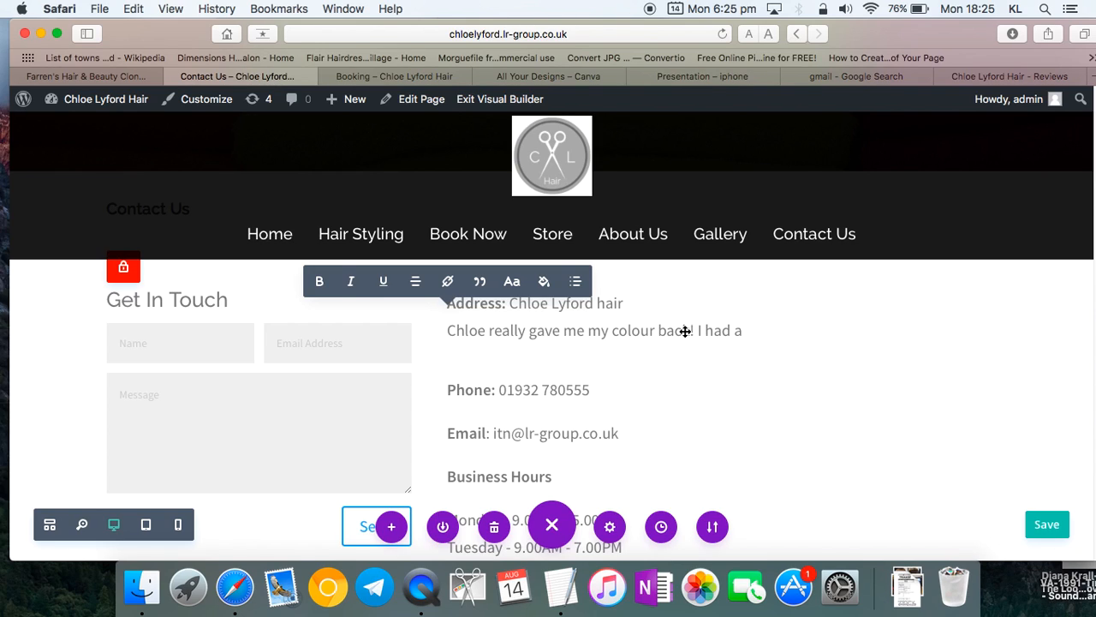
- Leave via the Book Now link and re-enable the Visual Builder on Contact Us
click(449, 247)
click(656, 220)
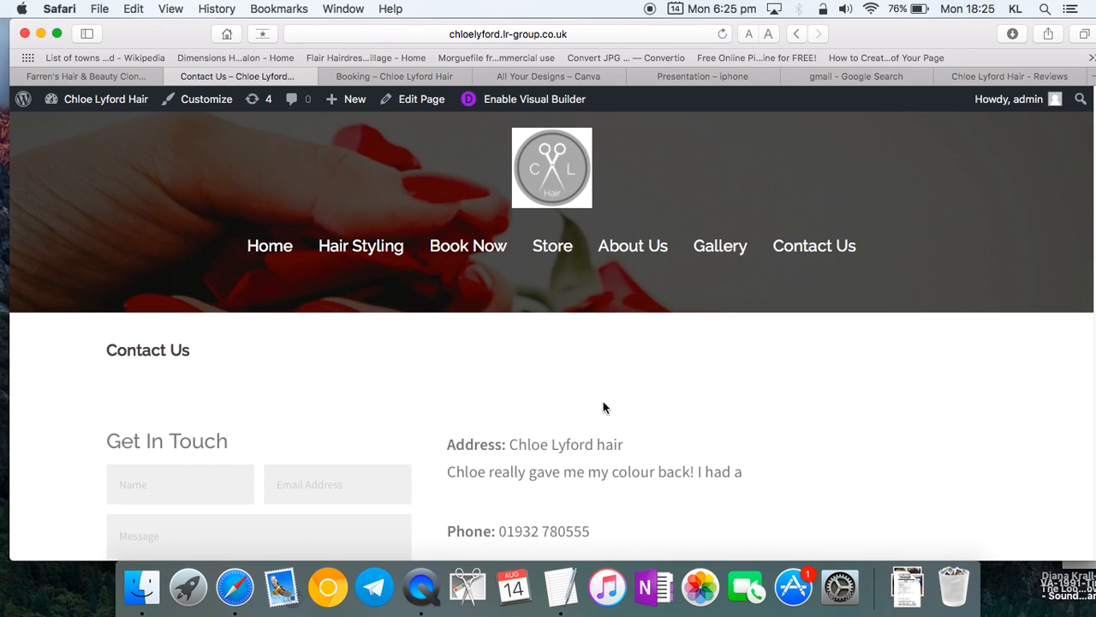
click(535, 100)
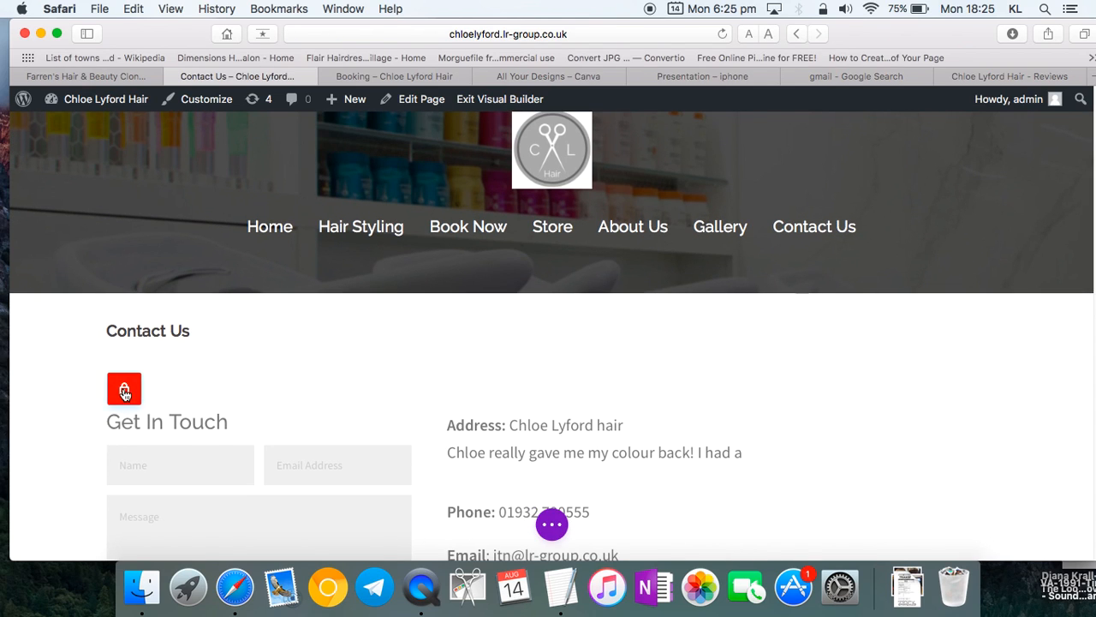
- Delete the address and contact details module and start editing the Get In Touch heading
click(659, 454)
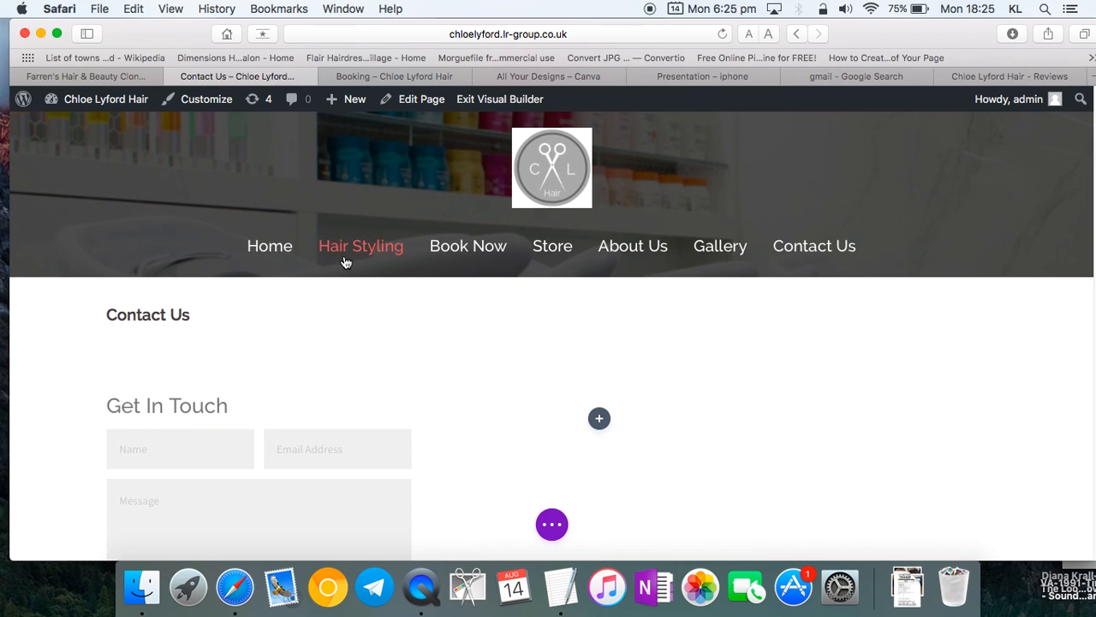
scroll(345, 260, down, 4)
click(552, 524)
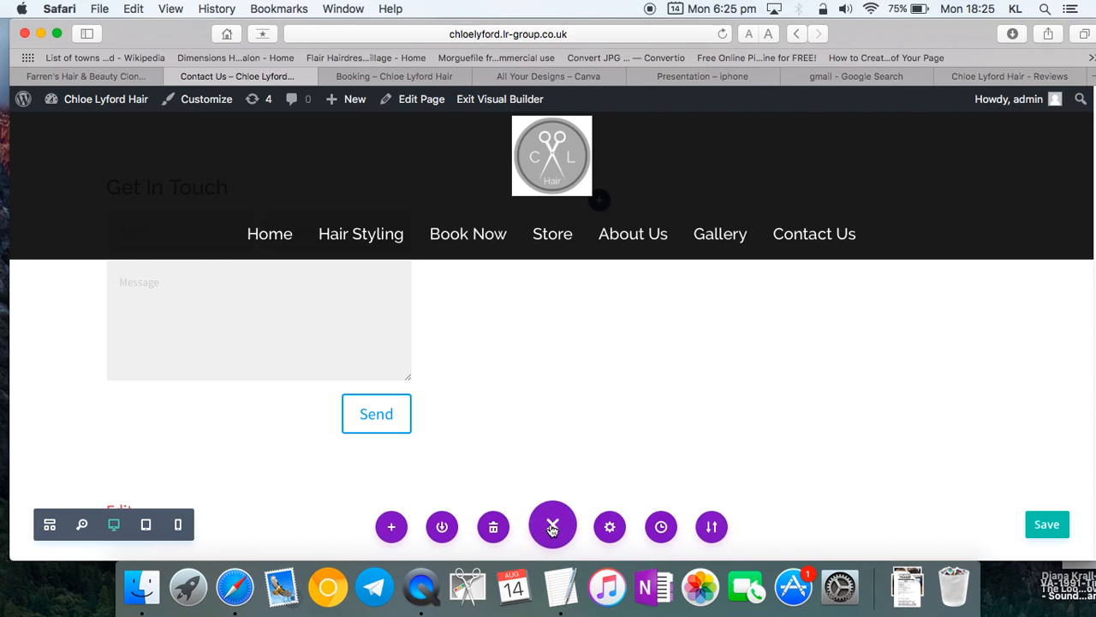
scroll(338, 447, up, 4)
click(335, 442)
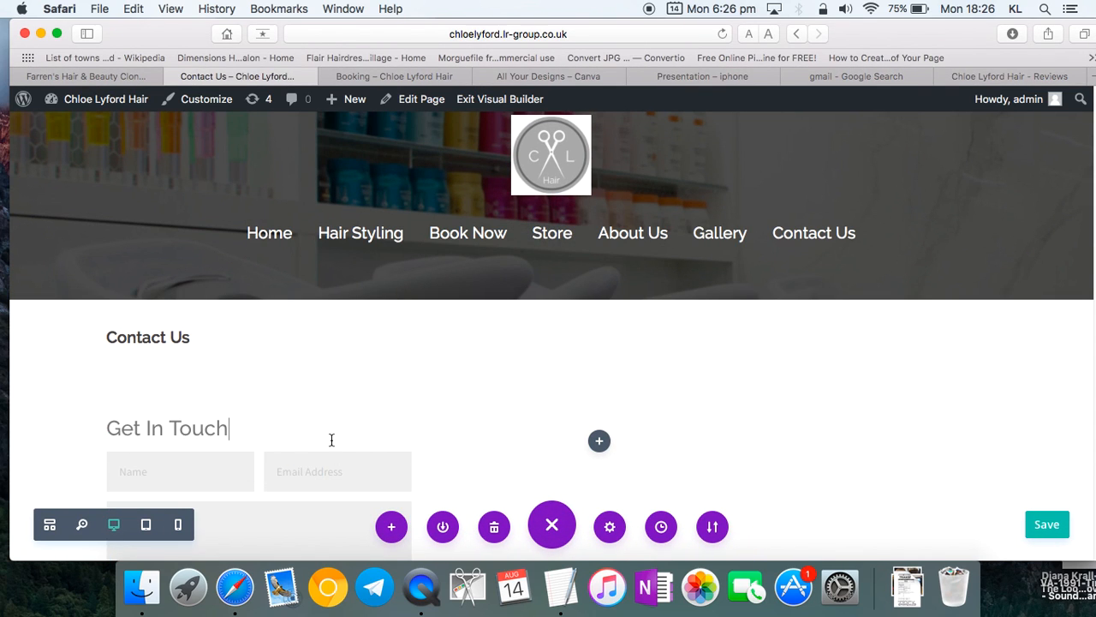
scroll(674, 432, down, 1)
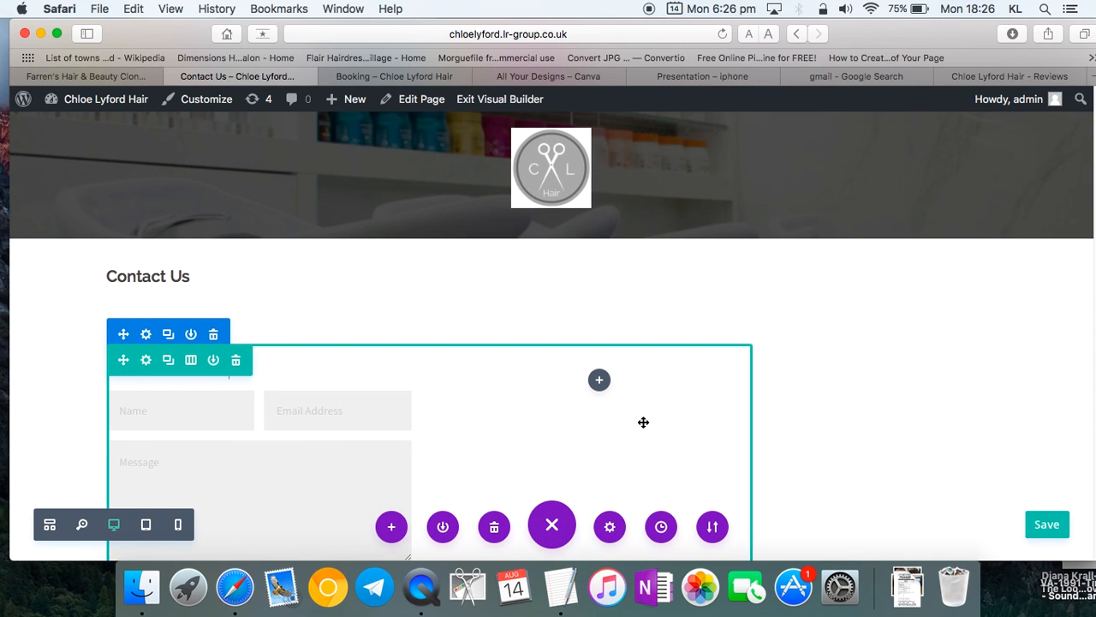
- Leave the page dropping unsaved changes, return to Contact Us and reopen the Visual Builder
click(498, 100)
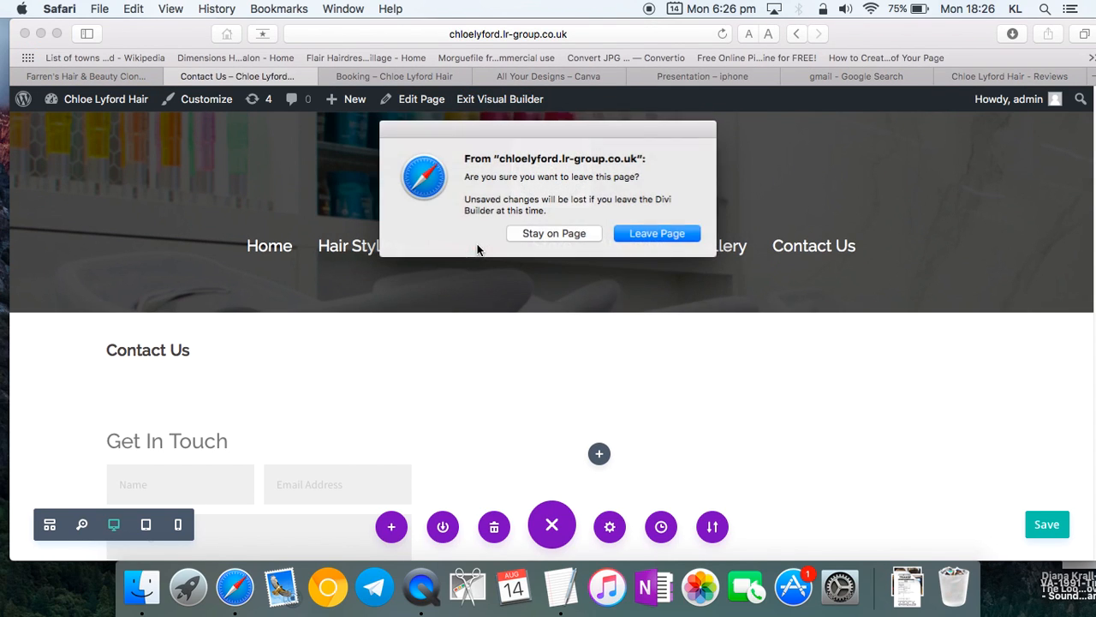
click(650, 232)
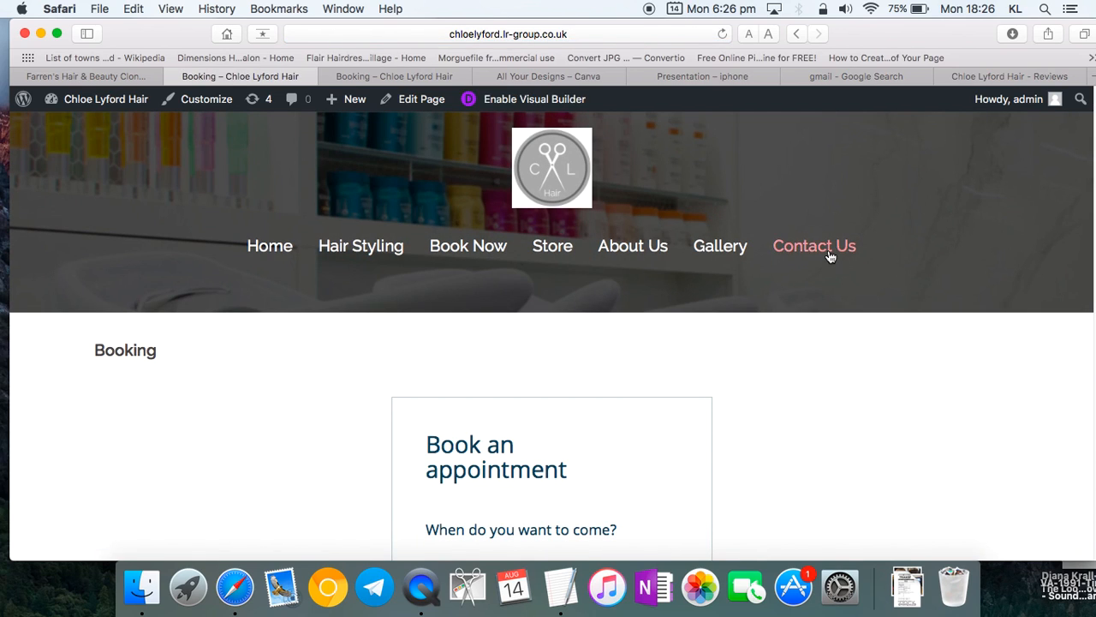
click(829, 255)
scroll(624, 337, down, 1)
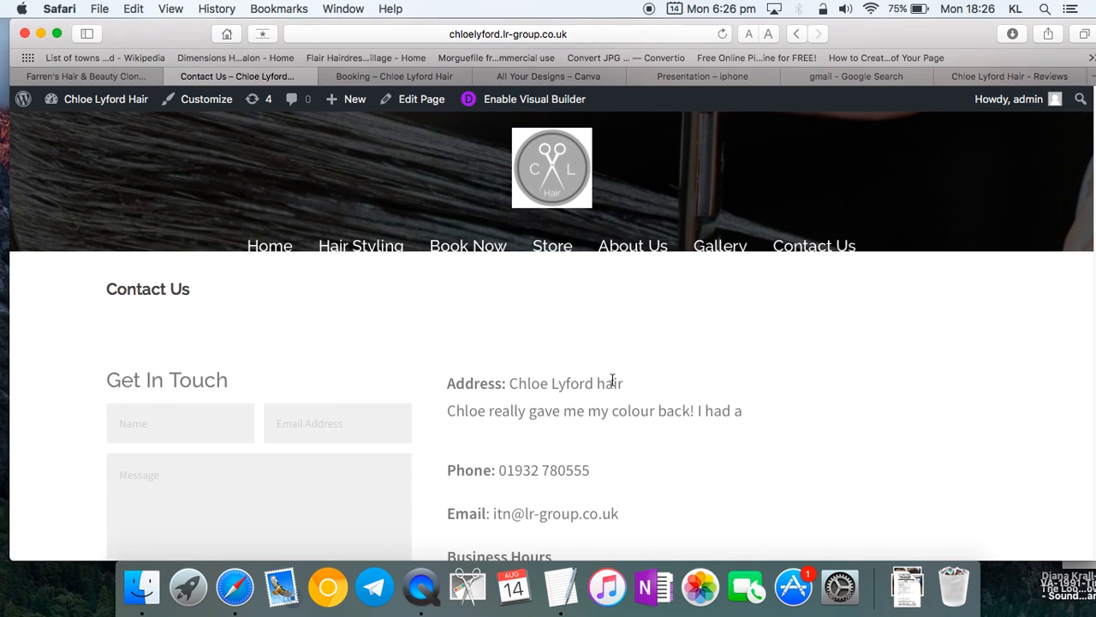
click(514, 99)
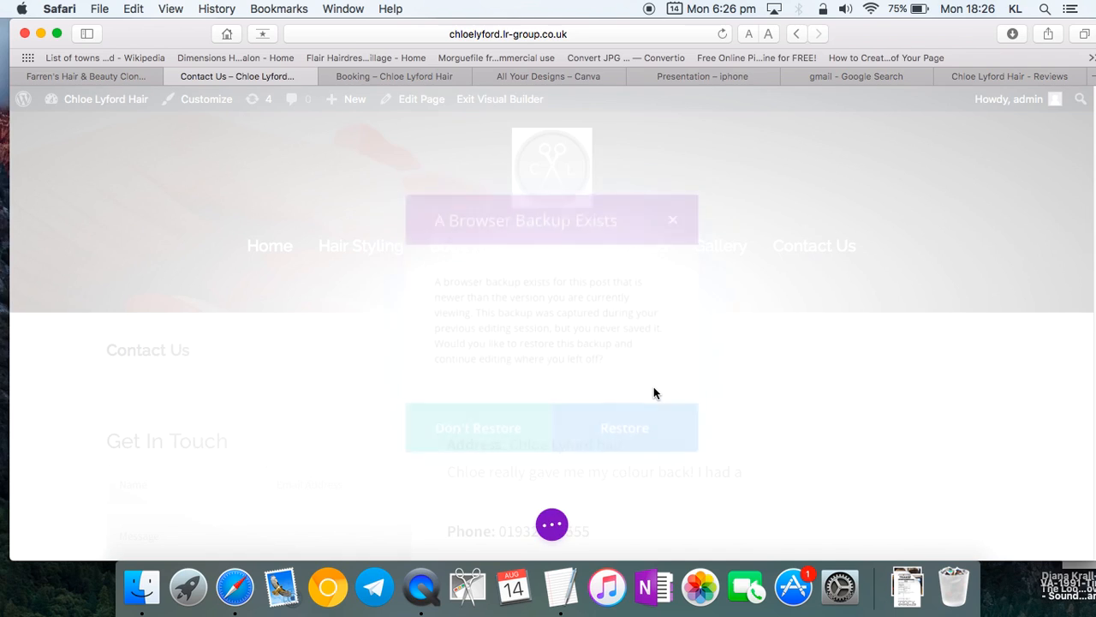
- Restore the unsaved backup and review the contact row's Content and Design settings
click(641, 437)
scroll(641, 432, down, 3)
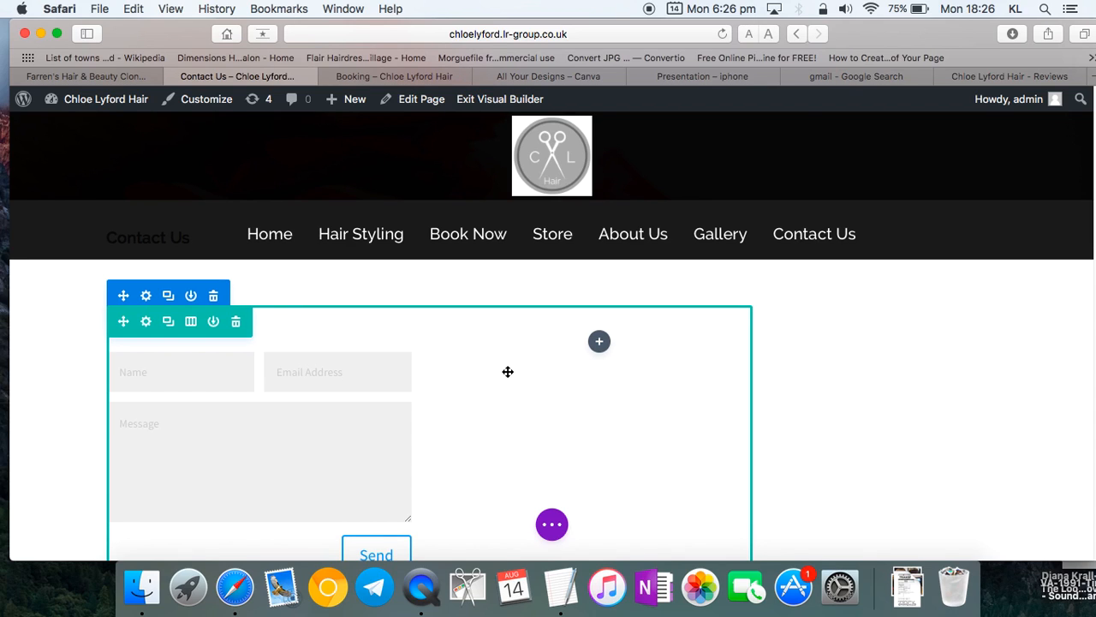
click(147, 324)
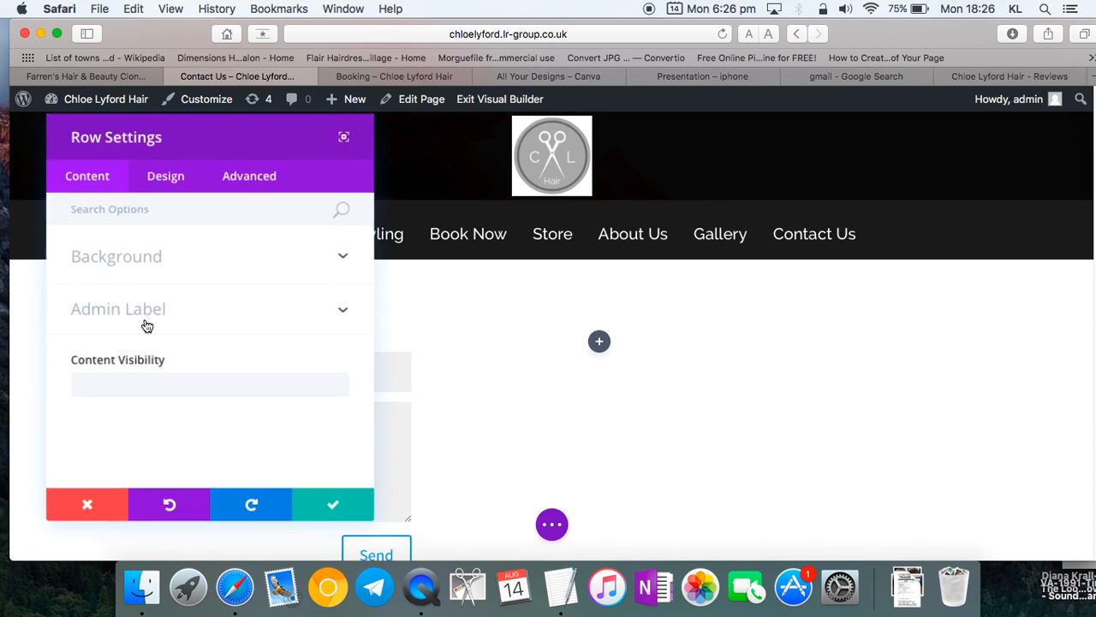
click(214, 257)
click(212, 256)
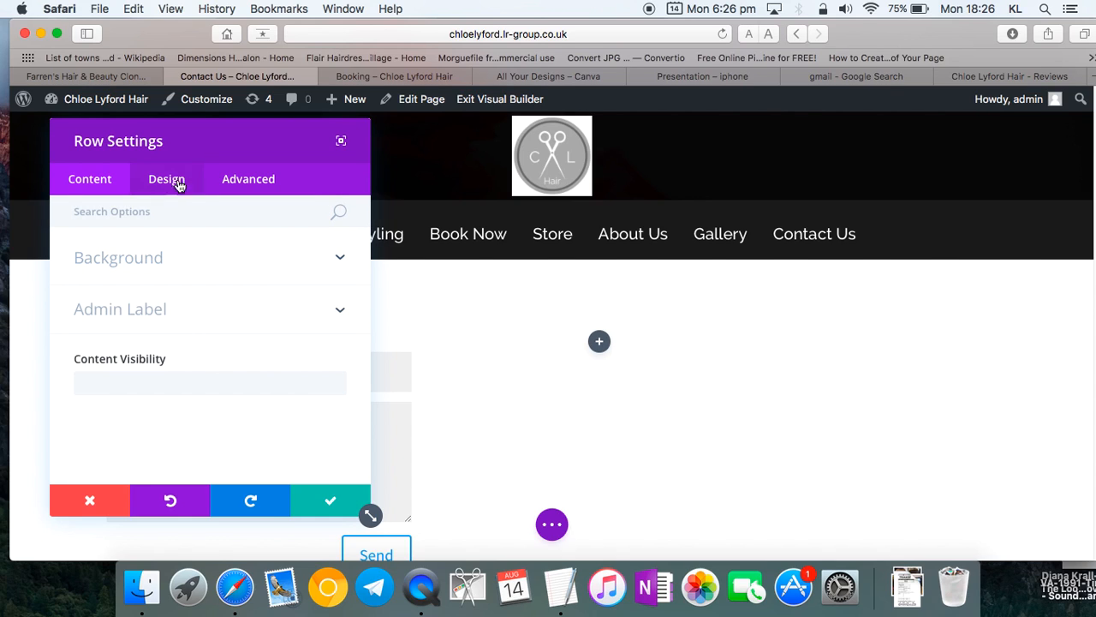
click(197, 310)
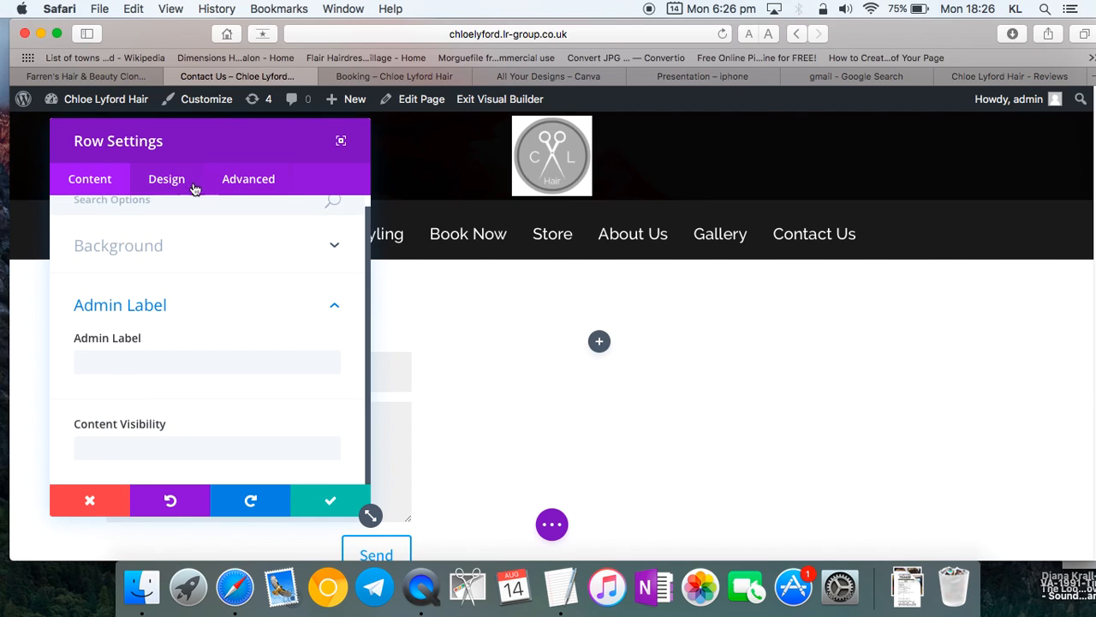
click(167, 179)
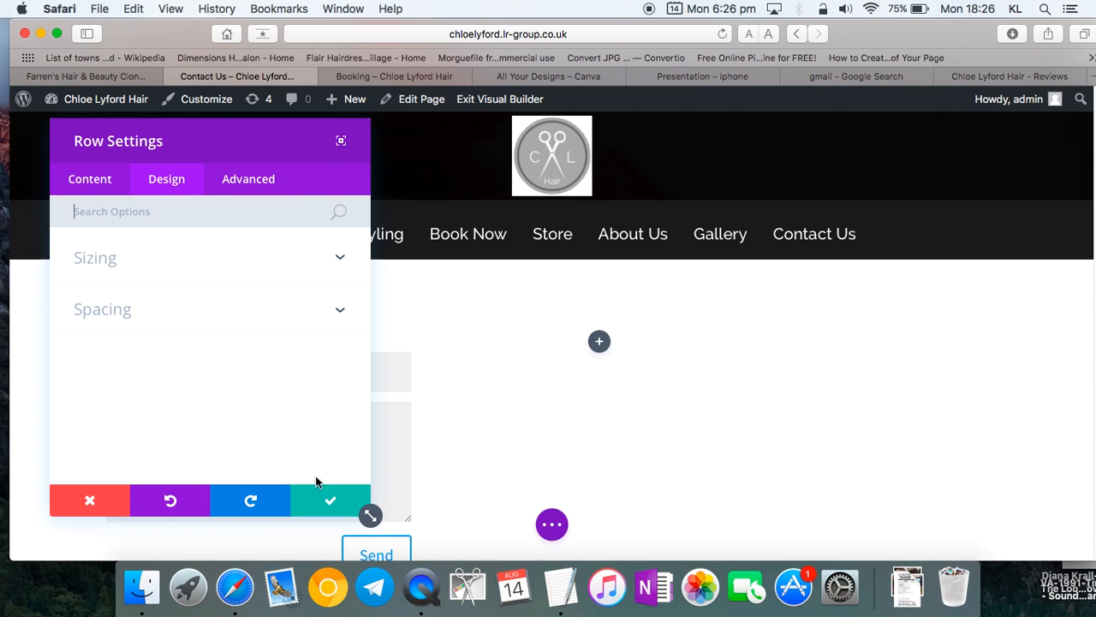
click(331, 501)
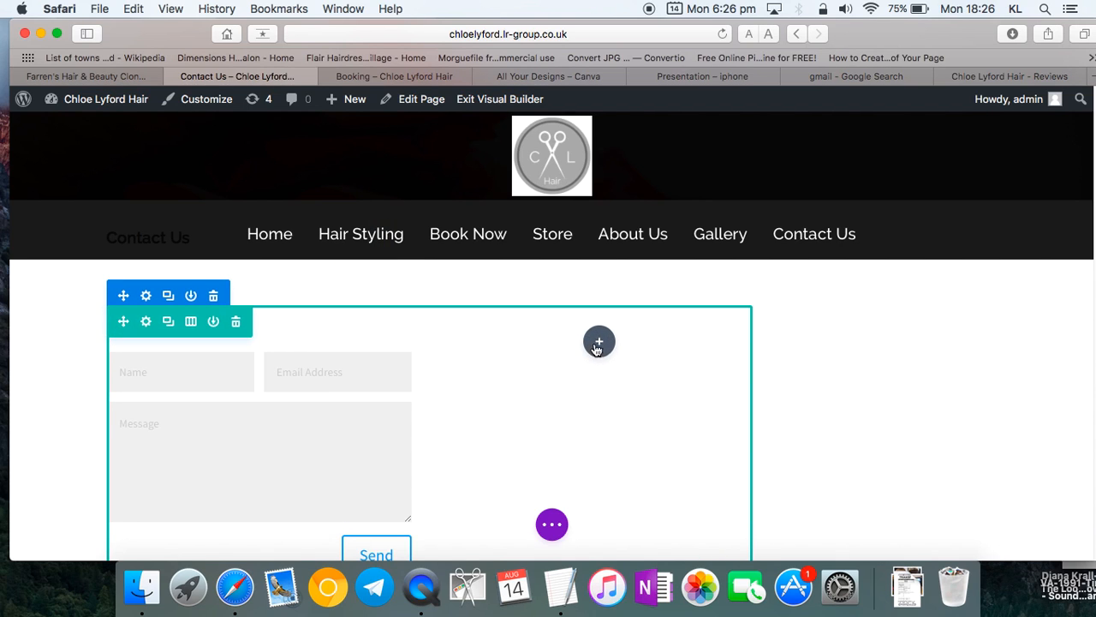
- Bring up the Insert Module picker for the empty column beside the contact form
click(599, 341)
scroll(598, 345, down, 1)
scroll(594, 477, down, 15)
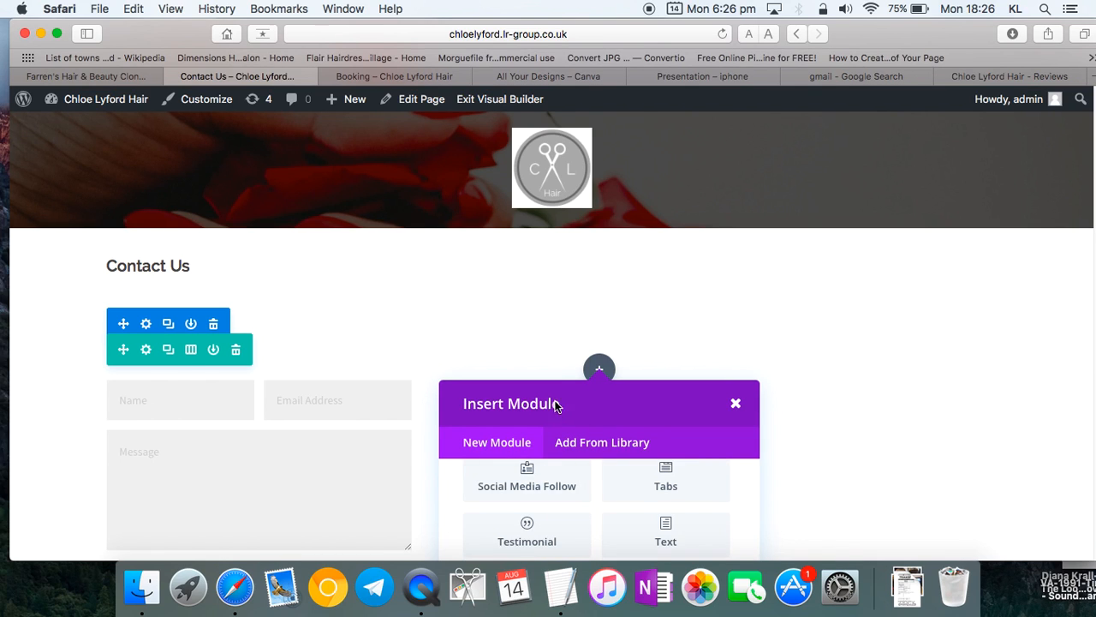
- Discard and delete the Audio module mistakenly inserted beside the contact form
scroll(555, 414, down, 3)
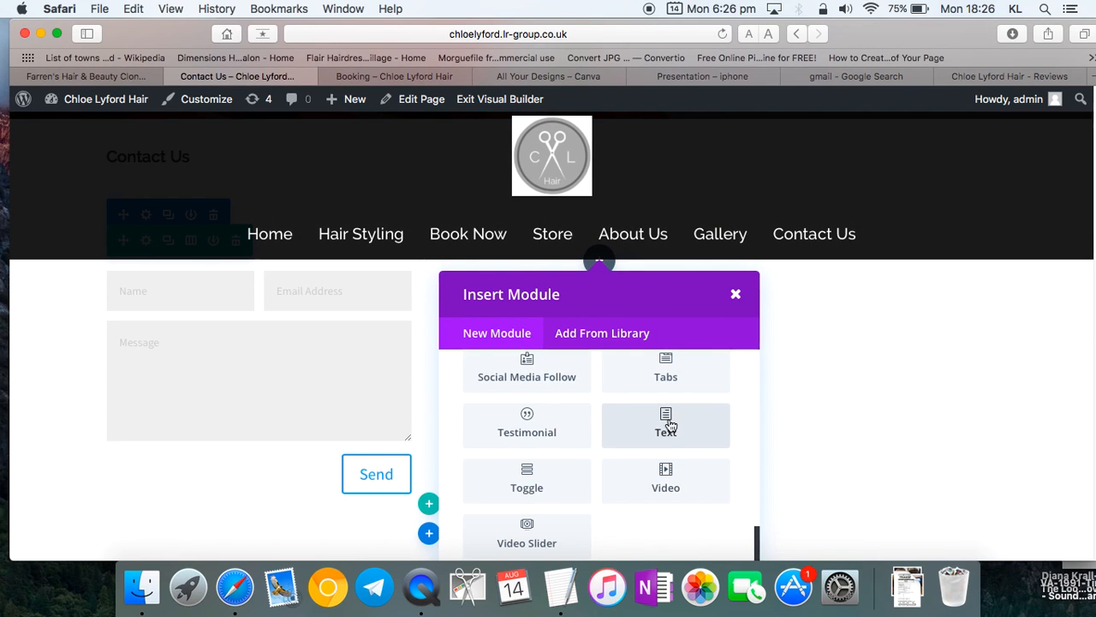
click(670, 426)
click(154, 325)
scroll(156, 332, down, 5)
scroll(180, 289, up, 6)
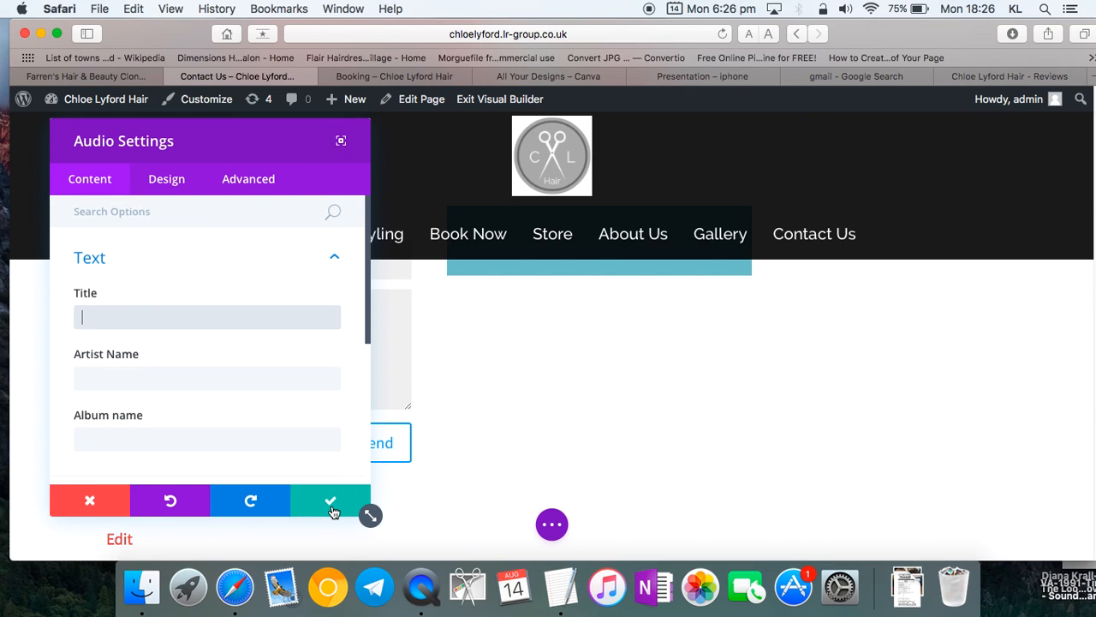
click(89, 500)
scroll(567, 360, up, 2)
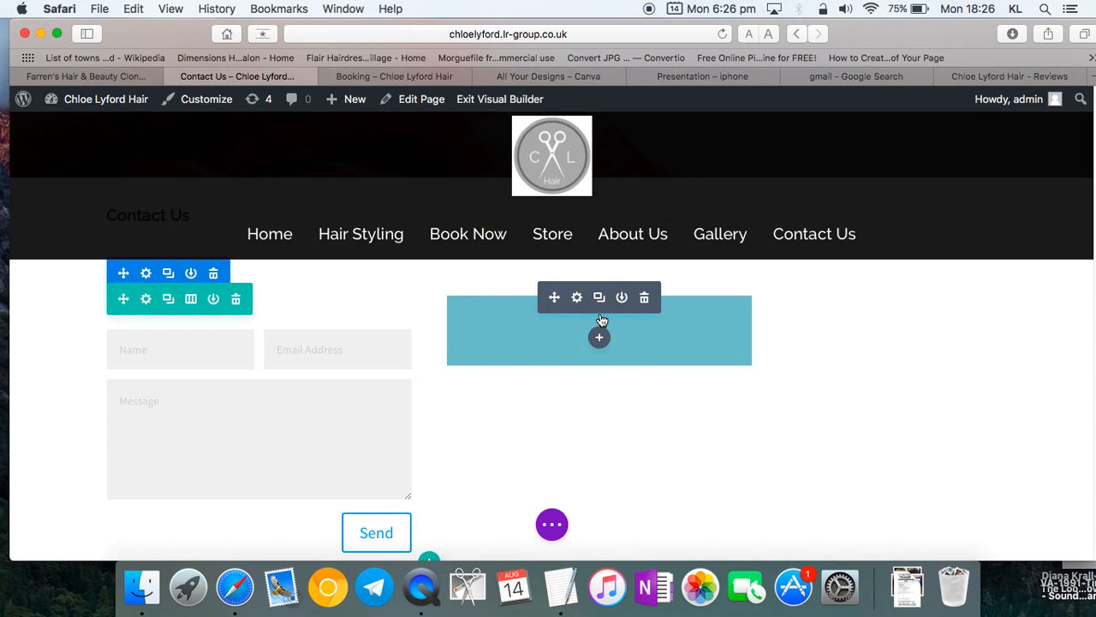
click(644, 299)
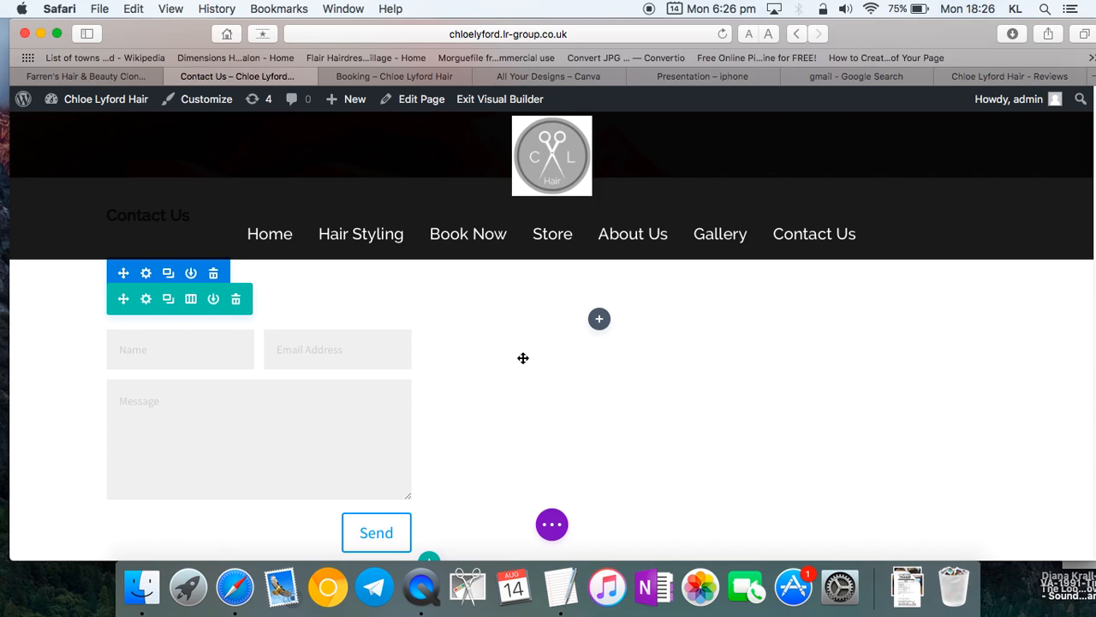
scroll(522, 357, down, 1)
scroll(522, 357, down, 3)
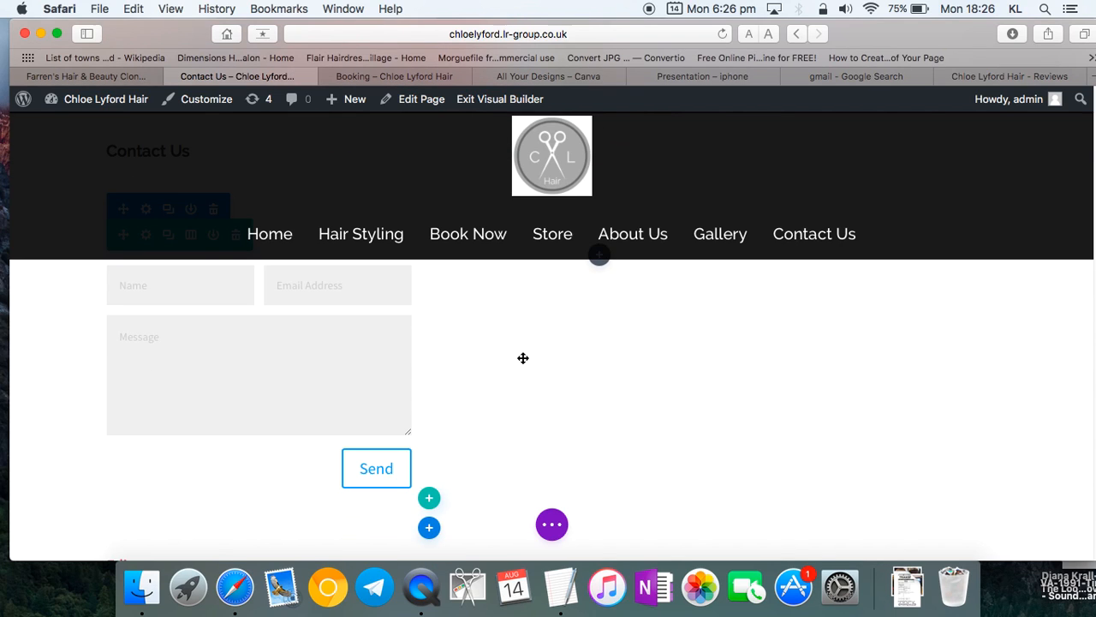
scroll(523, 357, up, 10)
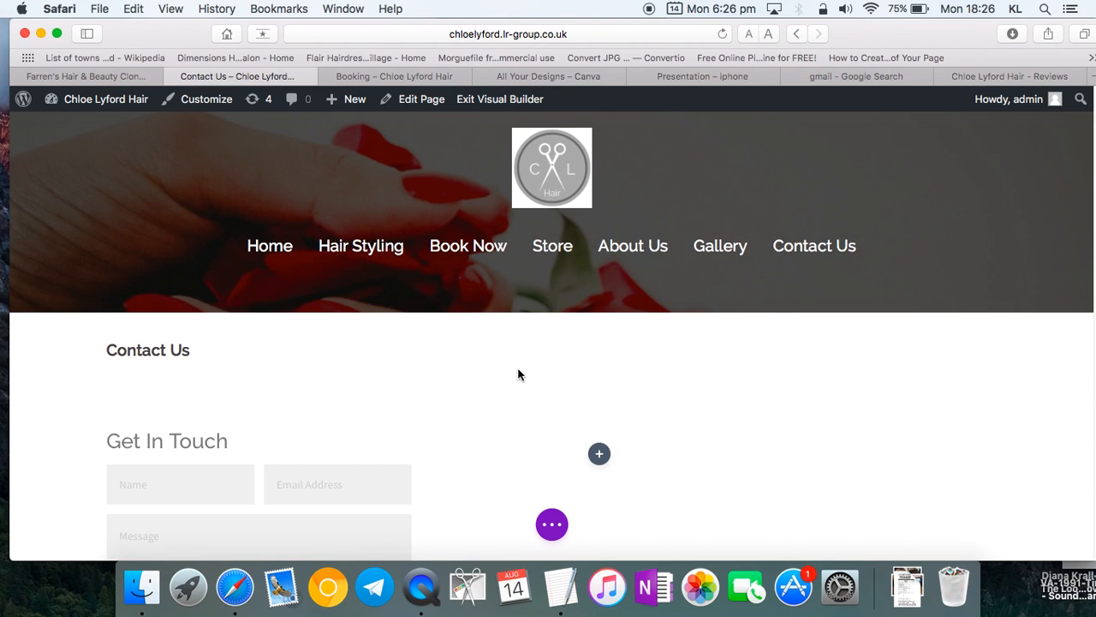
- Exit the Visual Builder with Discard & Exit, confirming Leave Page in Safari
click(486, 101)
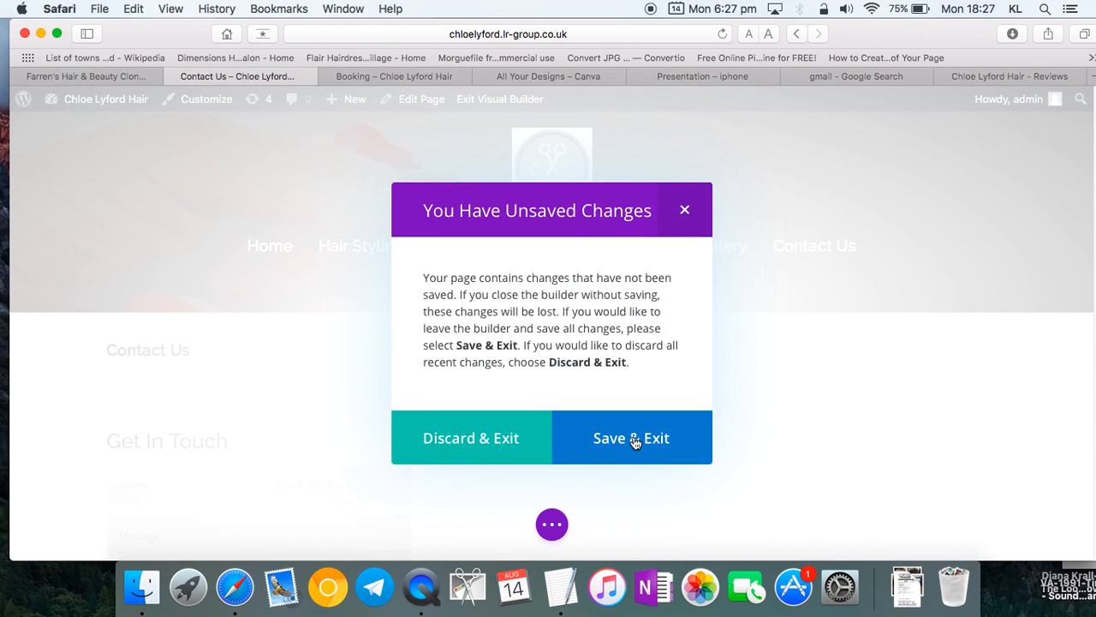
click(503, 437)
click(572, 230)
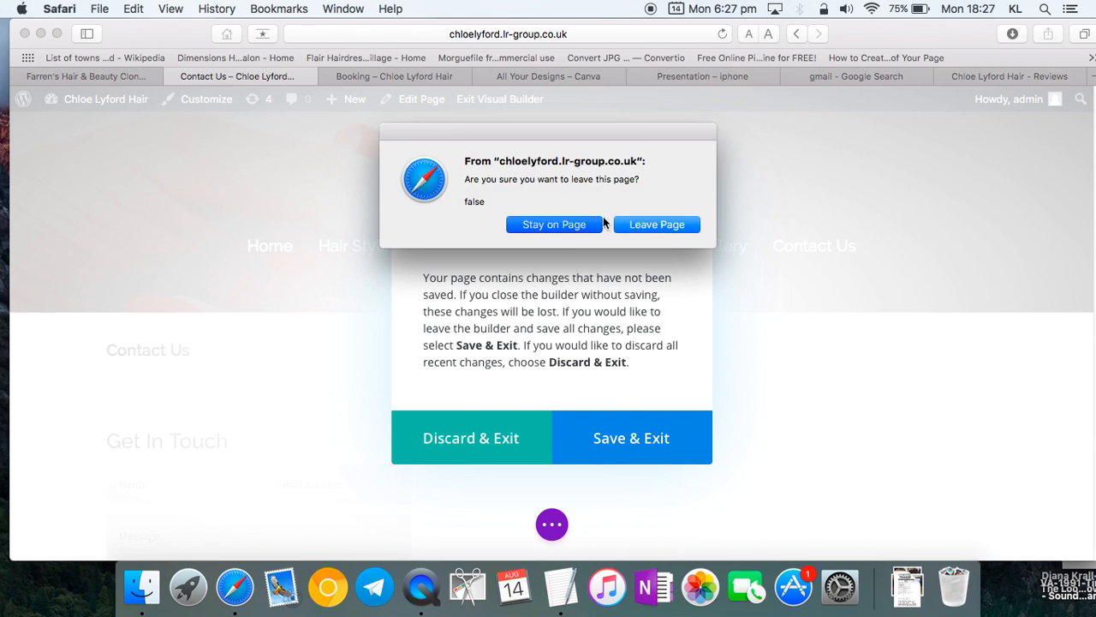
click(687, 214)
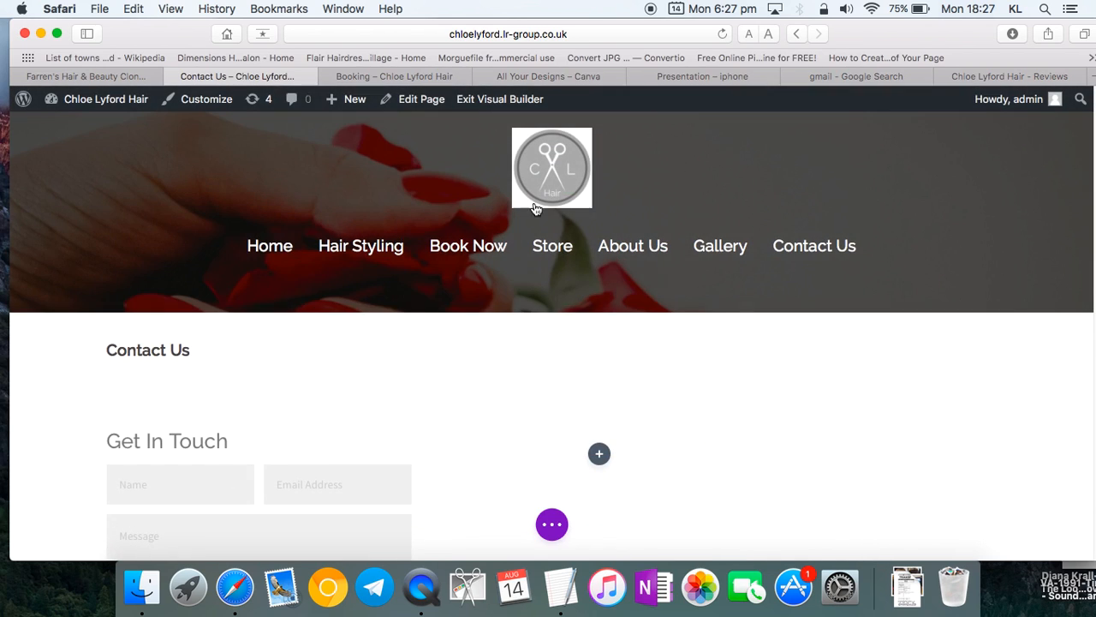
click(480, 103)
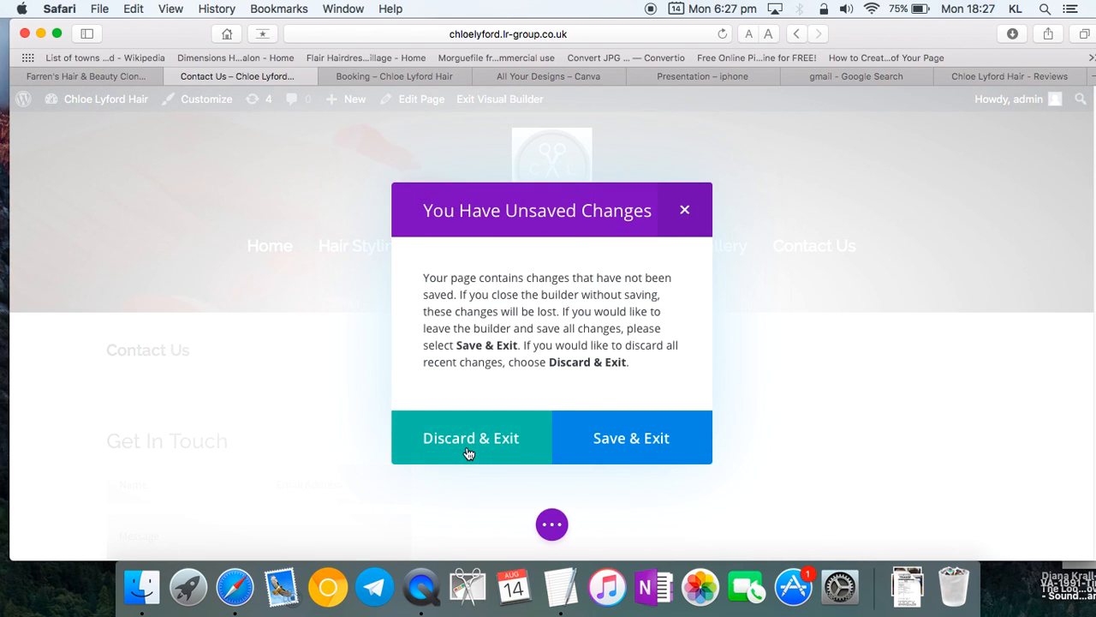
click(466, 445)
click(638, 225)
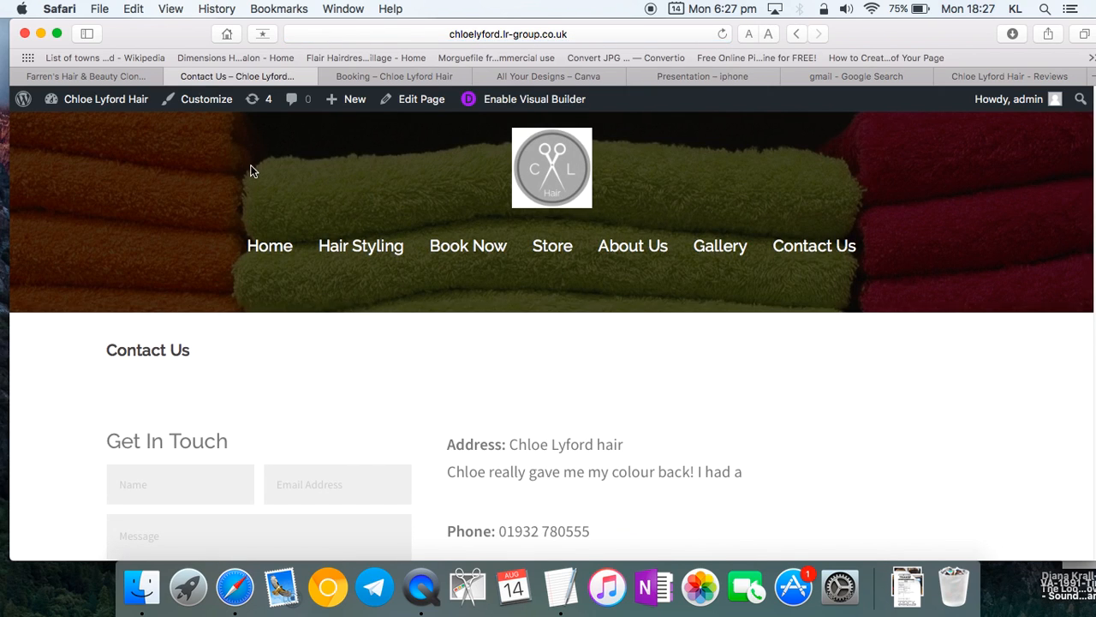
- Open the Contact Us back-end editor and browse its saved revisions
click(414, 104)
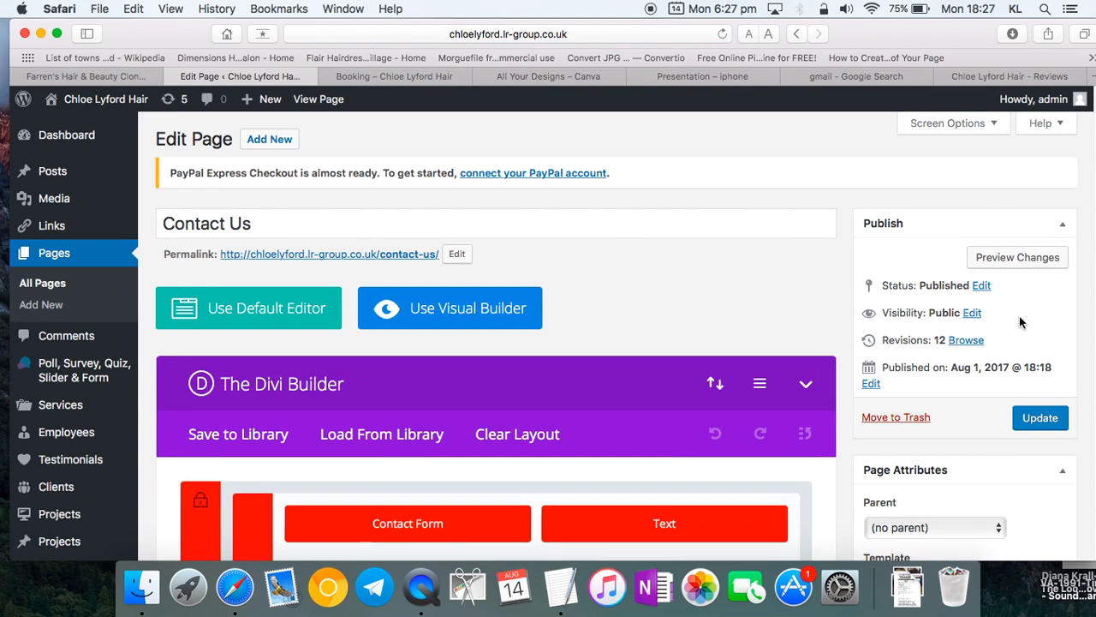
click(970, 340)
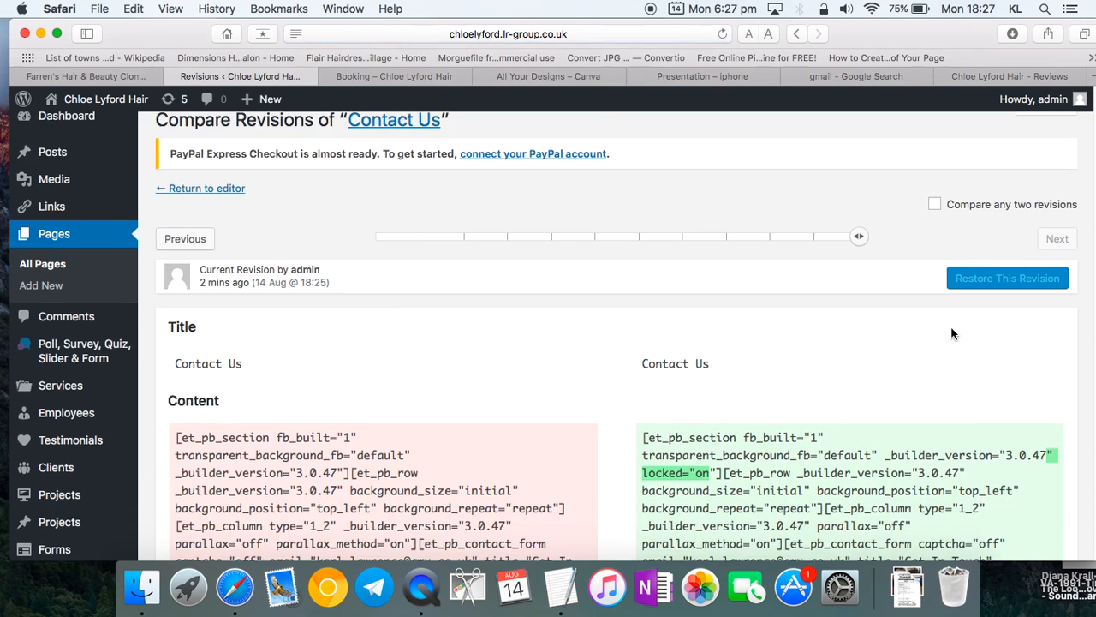
scroll(951, 334, down, 5)
scroll(952, 334, up, 5)
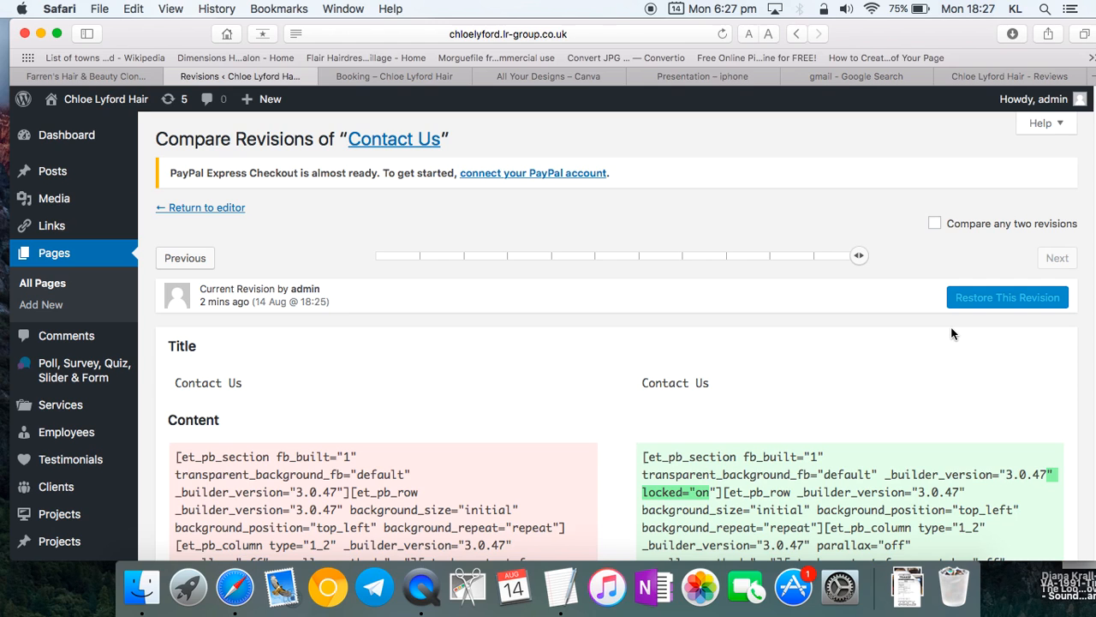
scroll(952, 334, down, 10)
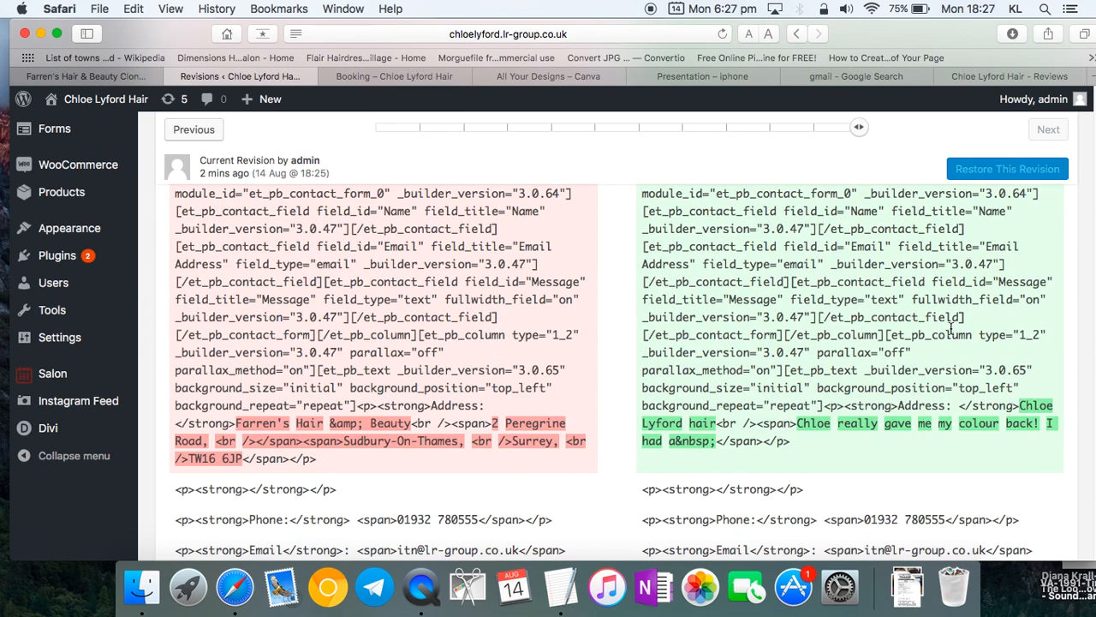
scroll(952, 333, up, 5)
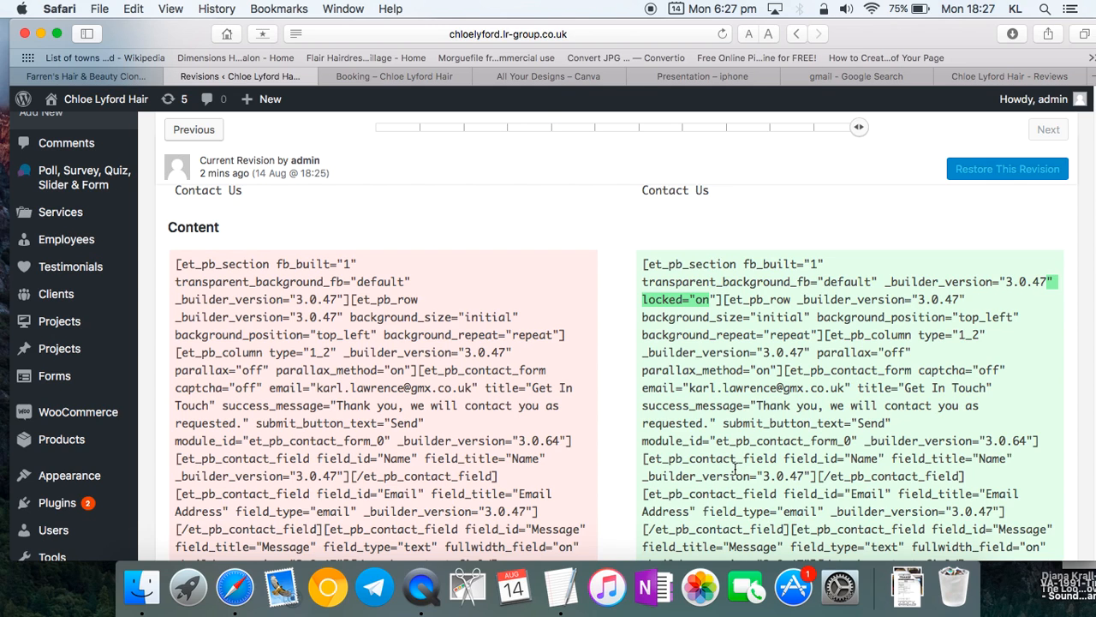
scroll(735, 467, down, 10)
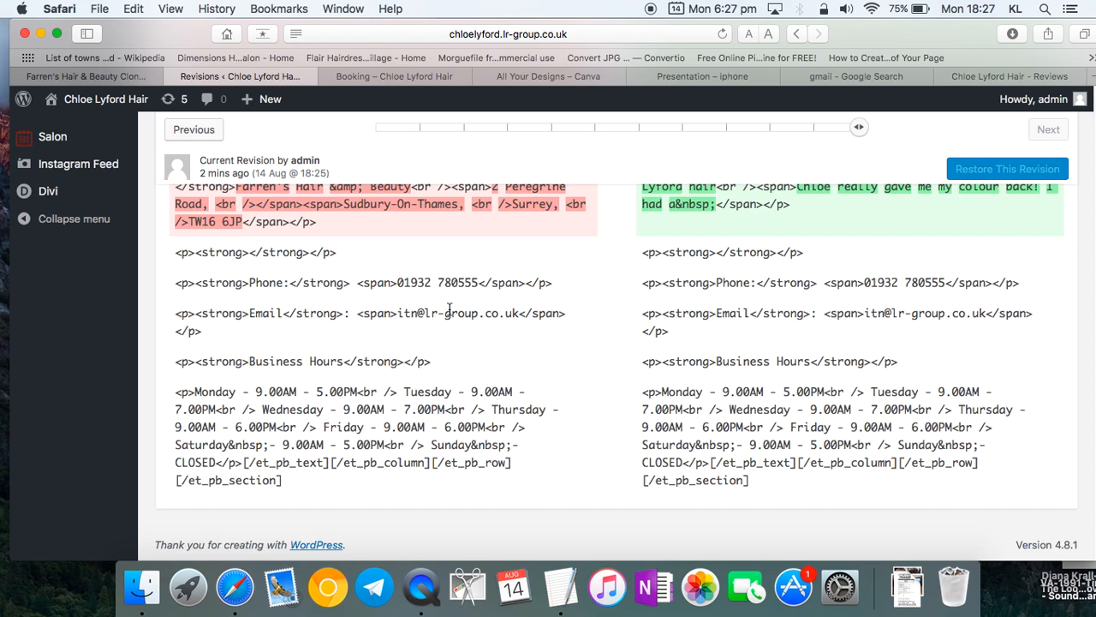
scroll(731, 311, up, 5)
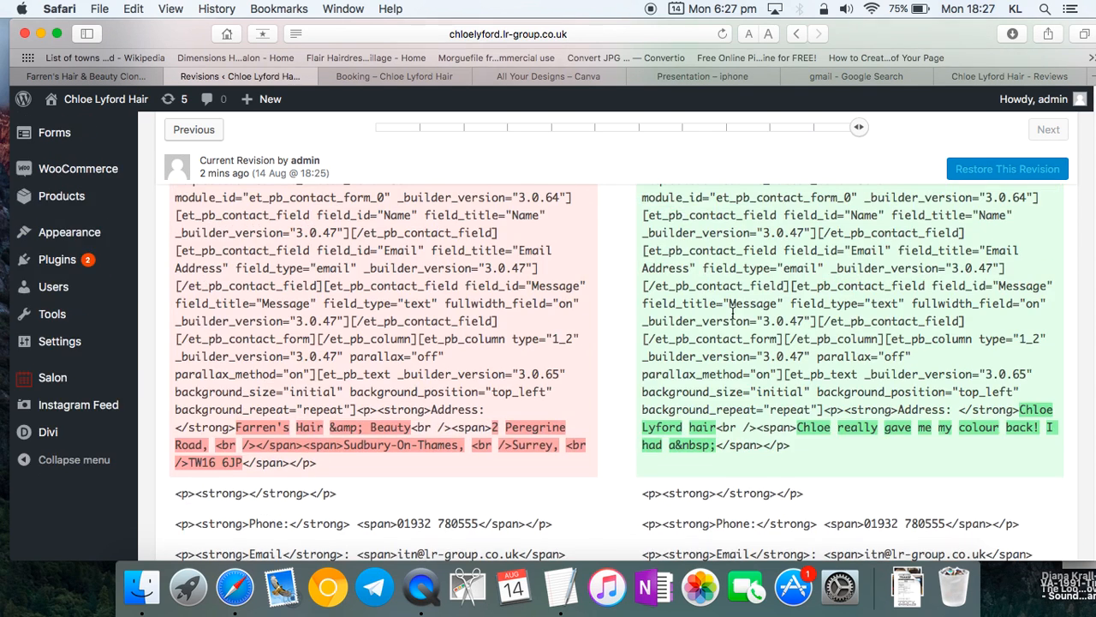
scroll(733, 314, up, 3)
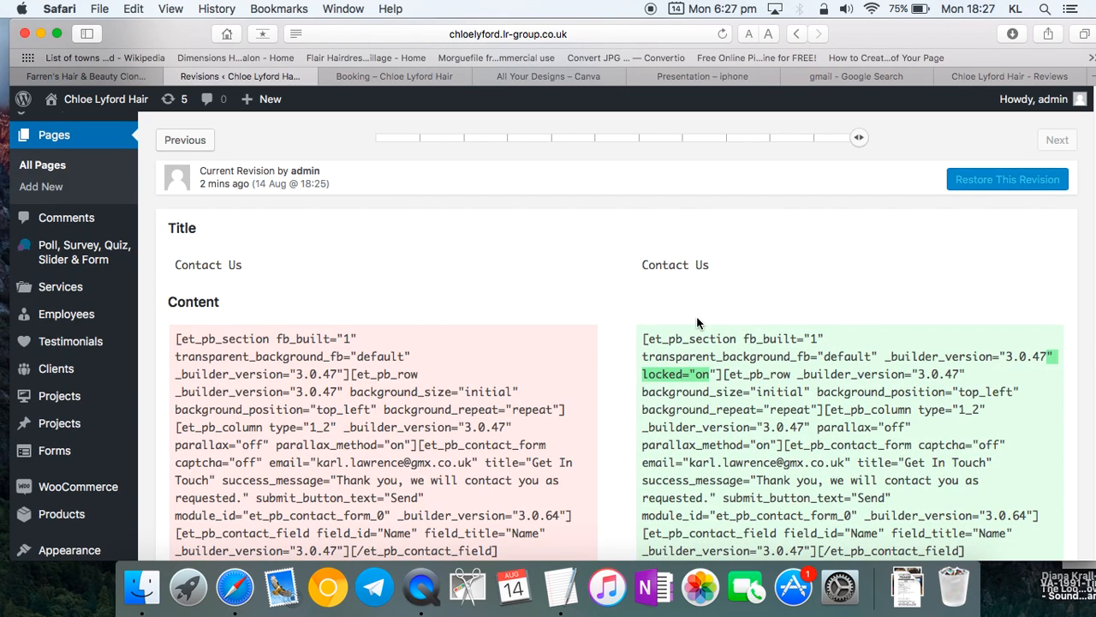
- Step back to the 8 Aug 23:02 revision and restore it
click(192, 145)
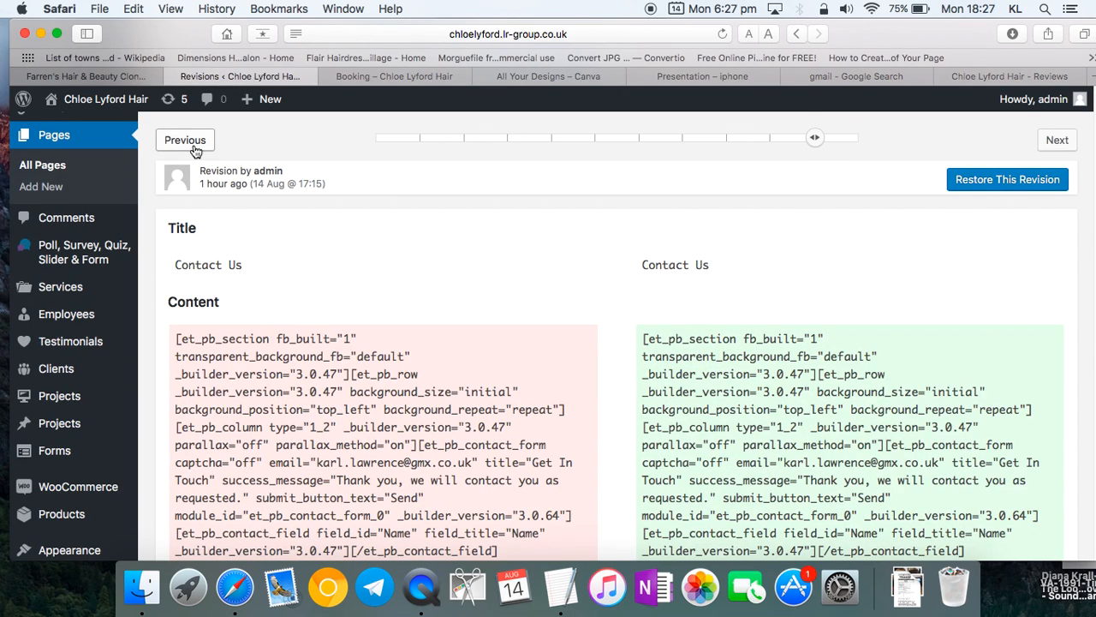
drag(815, 138, 711, 139)
scroll(776, 390, down, 5)
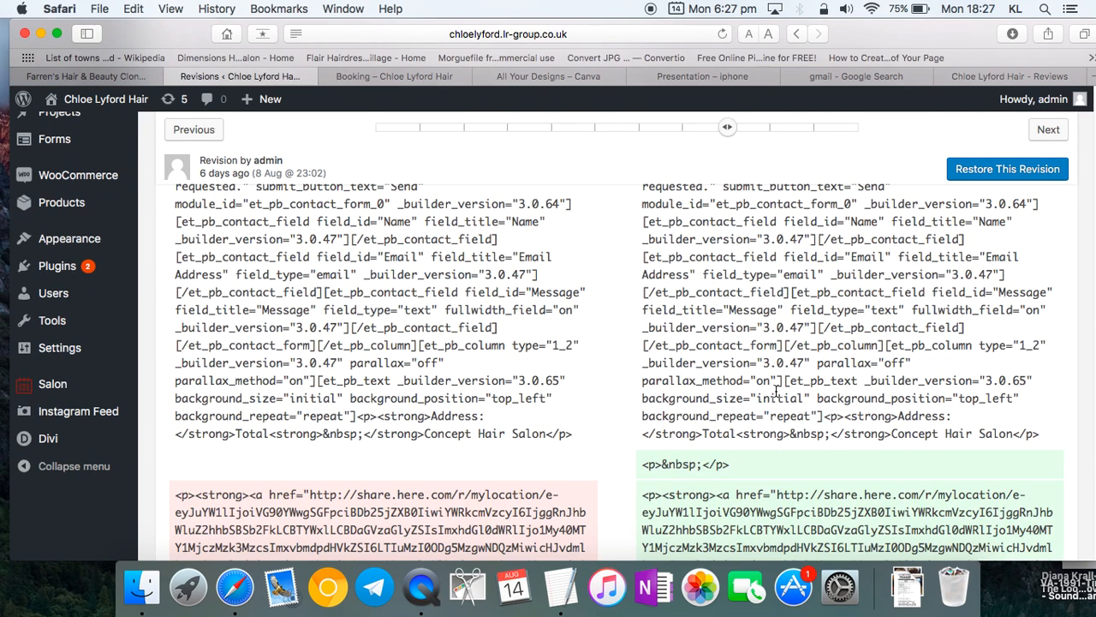
scroll(776, 391, down, 10)
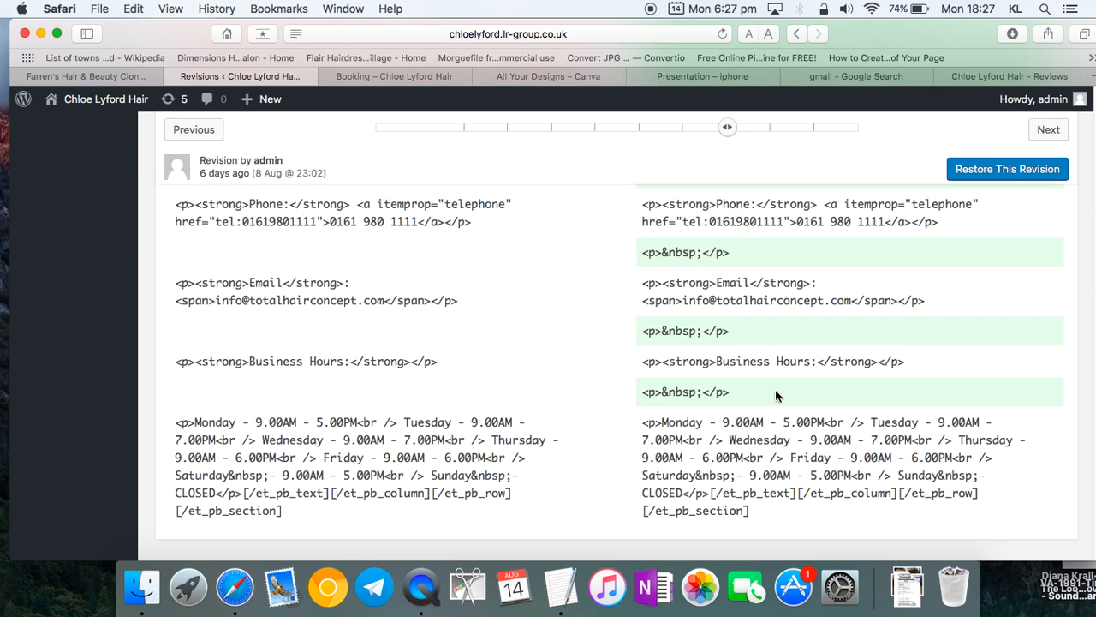
click(977, 170)
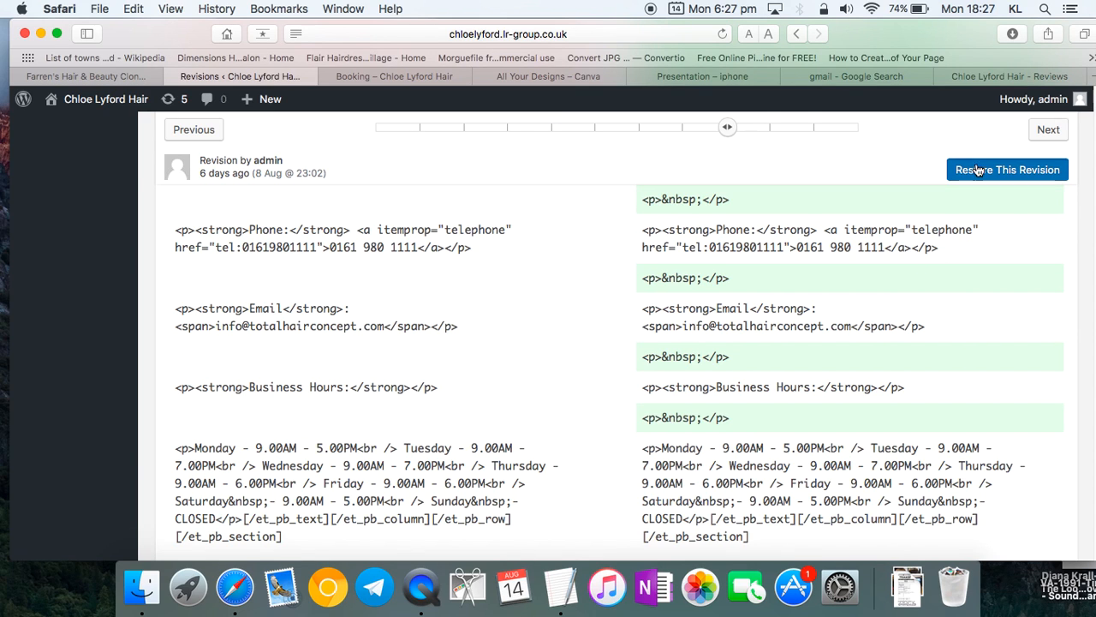
scroll(776, 310, up, 10)
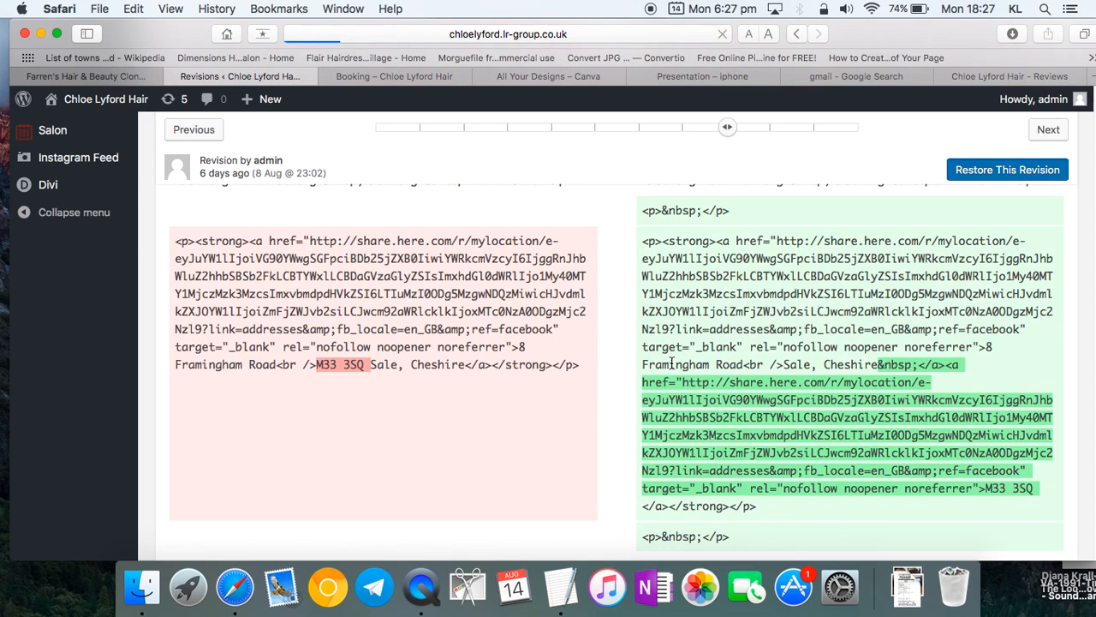
scroll(671, 363, down, 8)
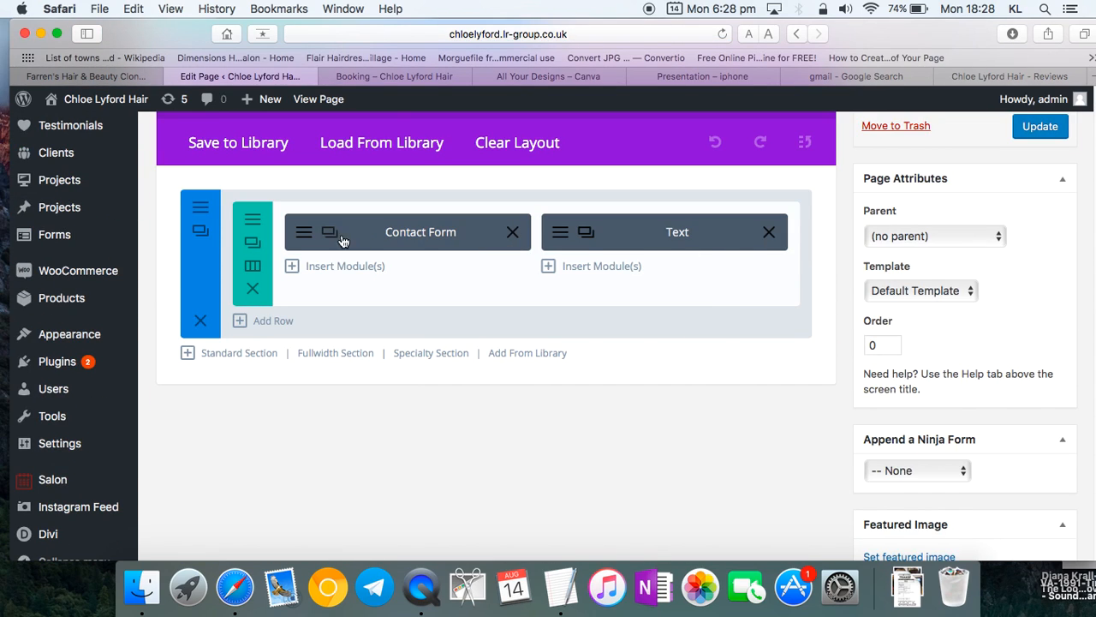
click(300, 237)
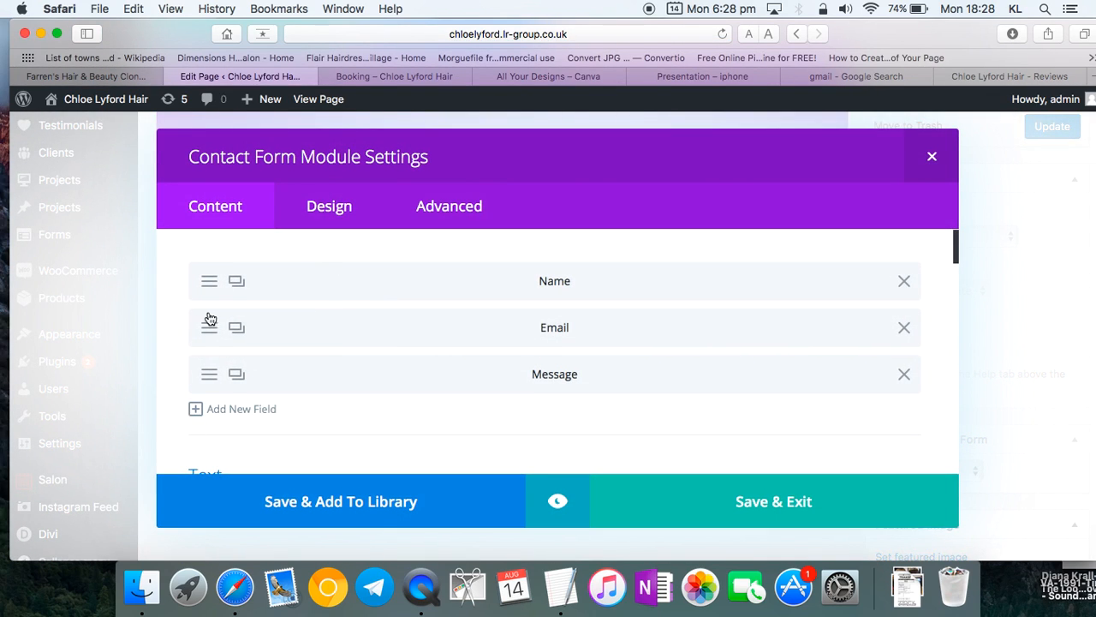
click(812, 489)
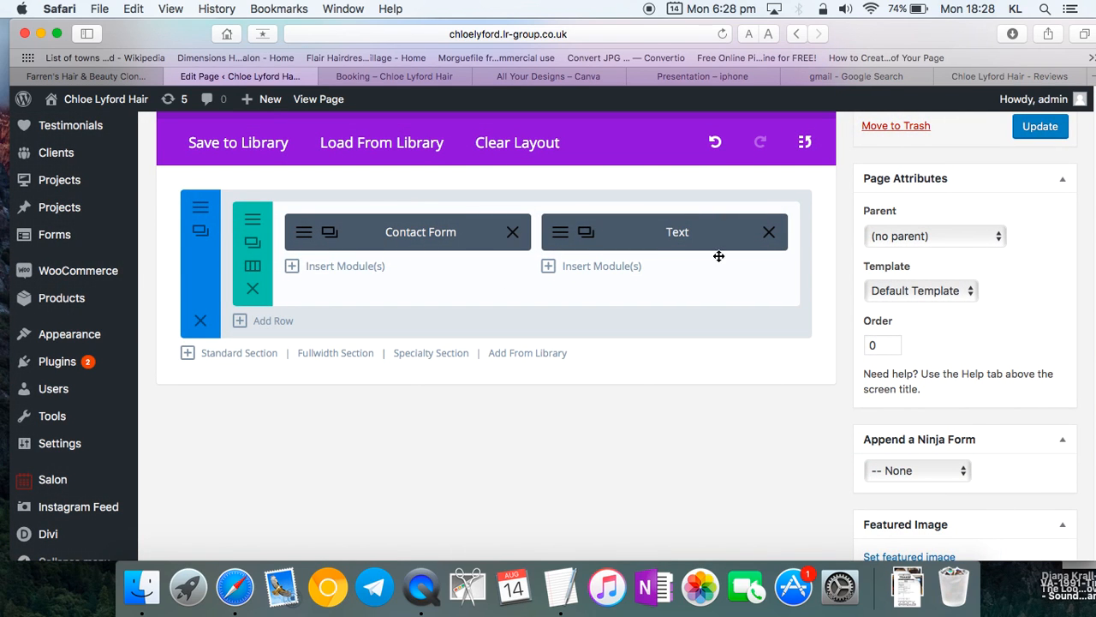
click(560, 243)
scroll(464, 336, down, 3)
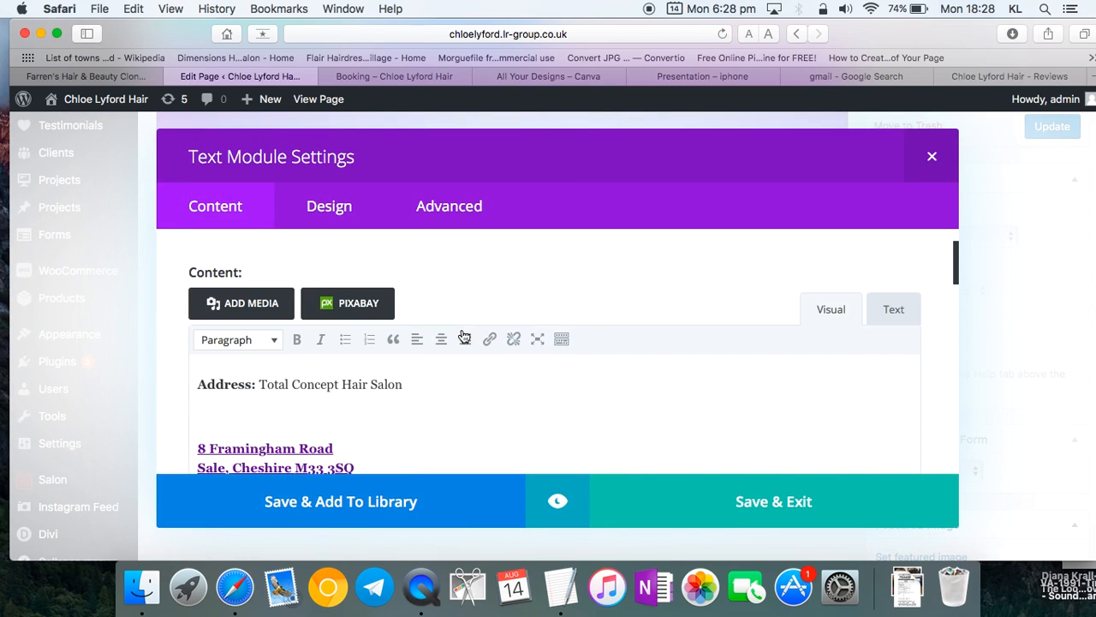
drag(423, 326, 259, 324)
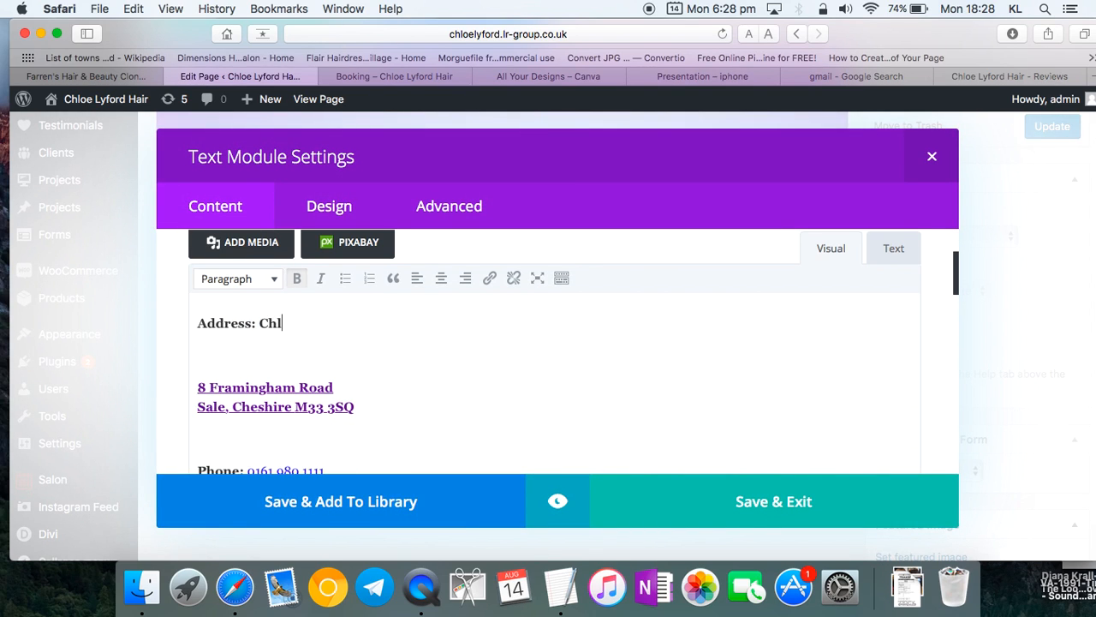
drag(410, 418, 186, 383)
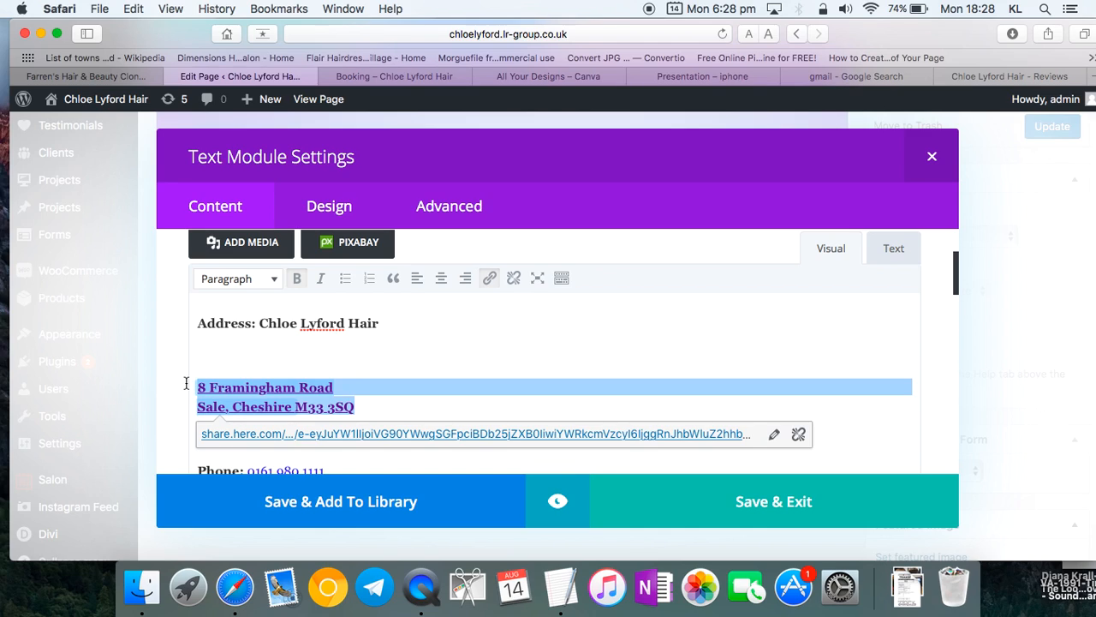
key(BackSpace)
key(BackSpace)
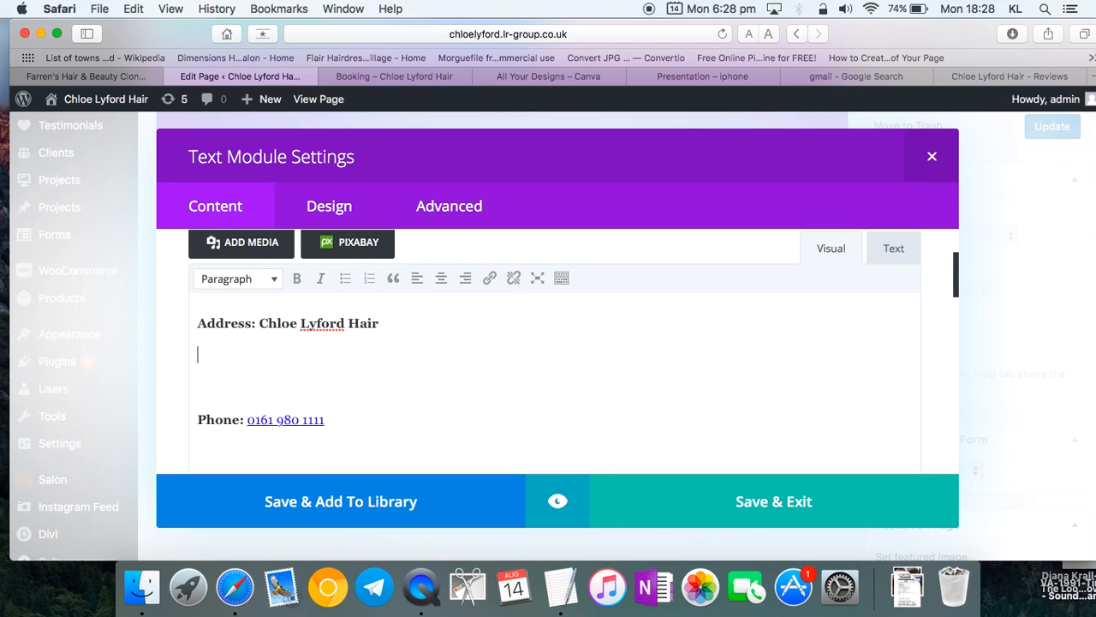
click(1033, 76)
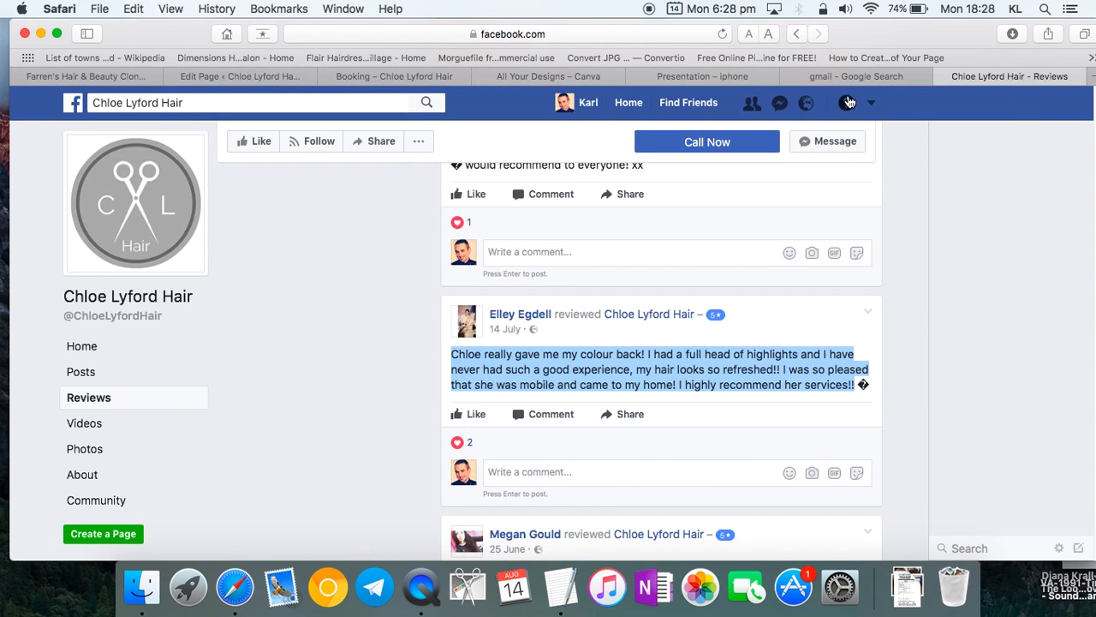
click(368, 76)
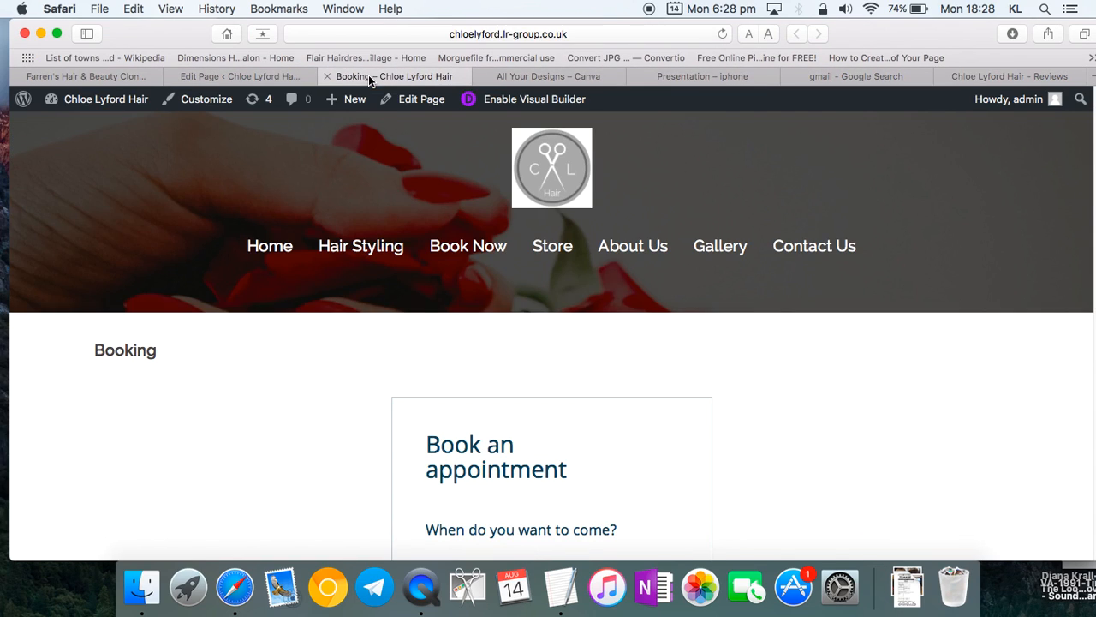
scroll(478, 405, down, 10)
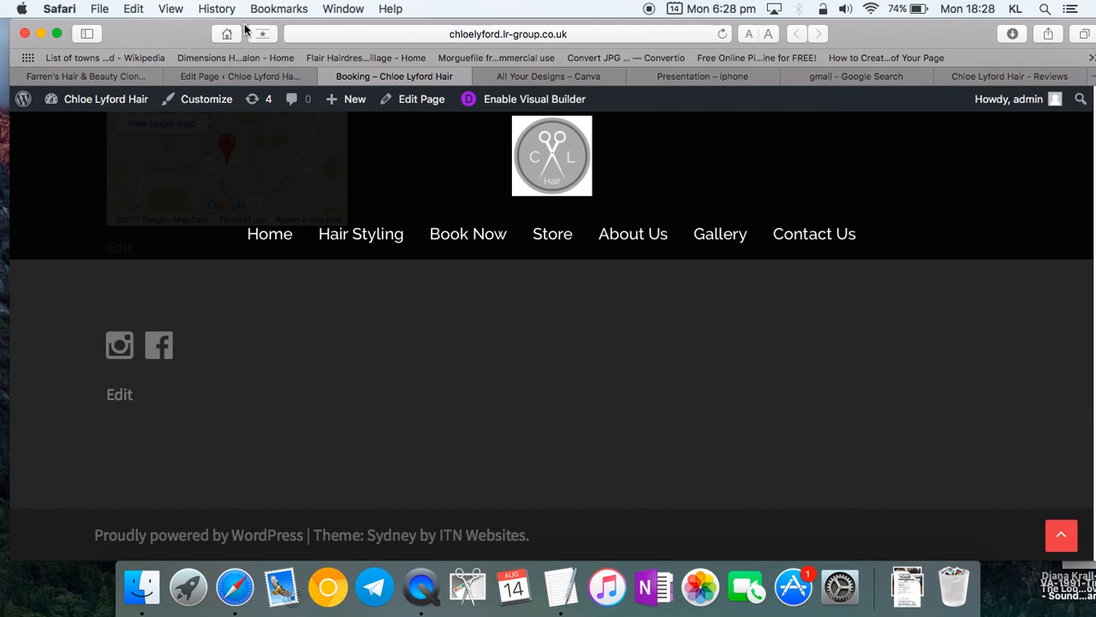
click(243, 76)
click(263, 377)
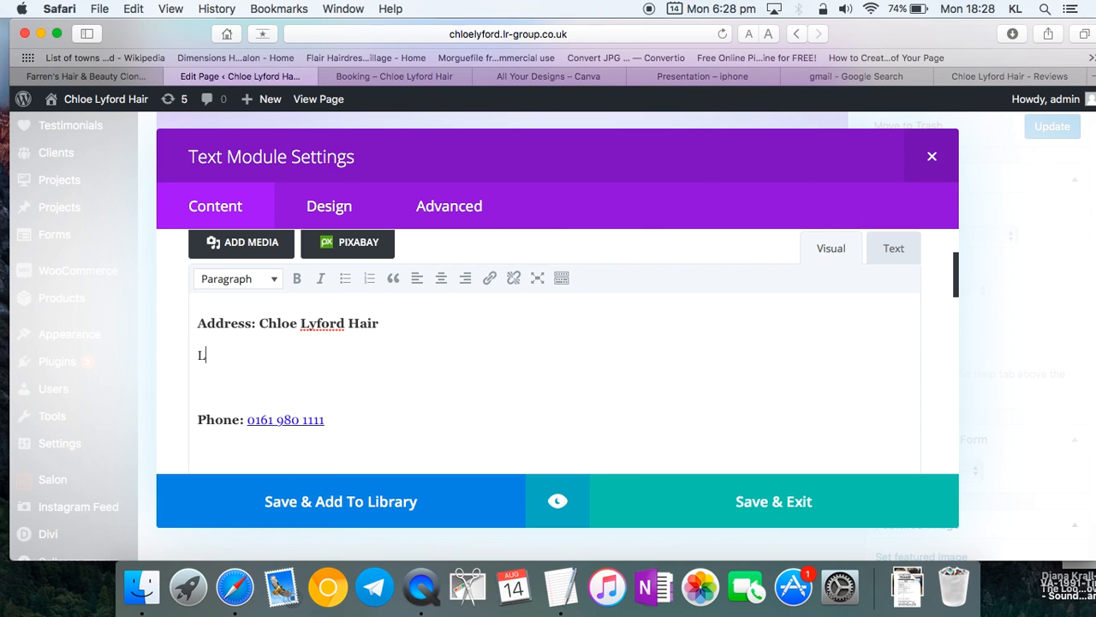
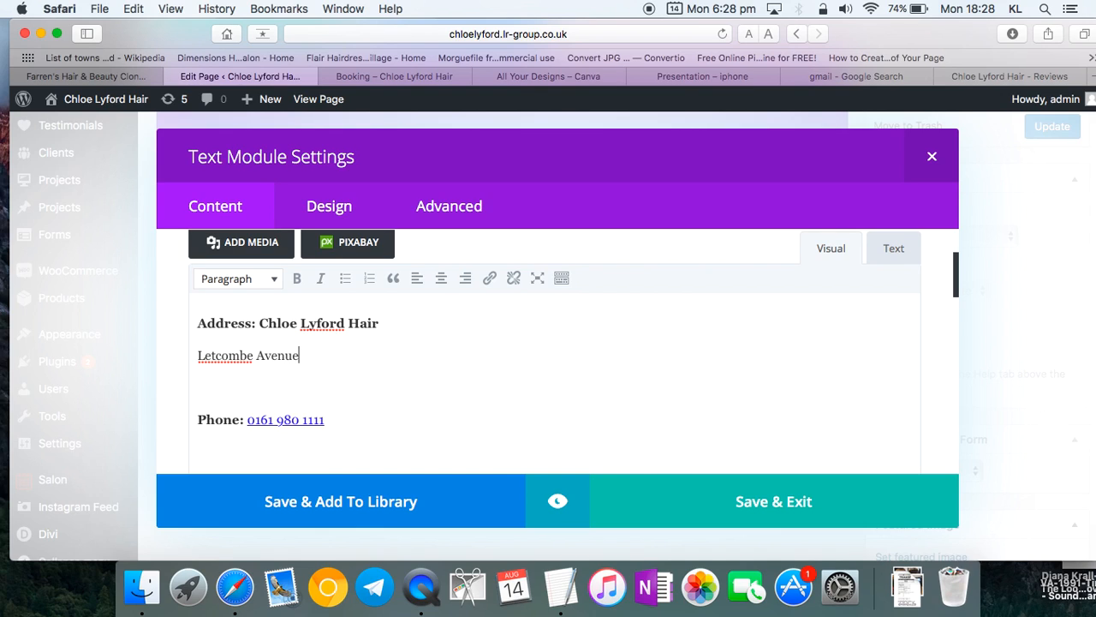
key(Return)
key(shift+Return)
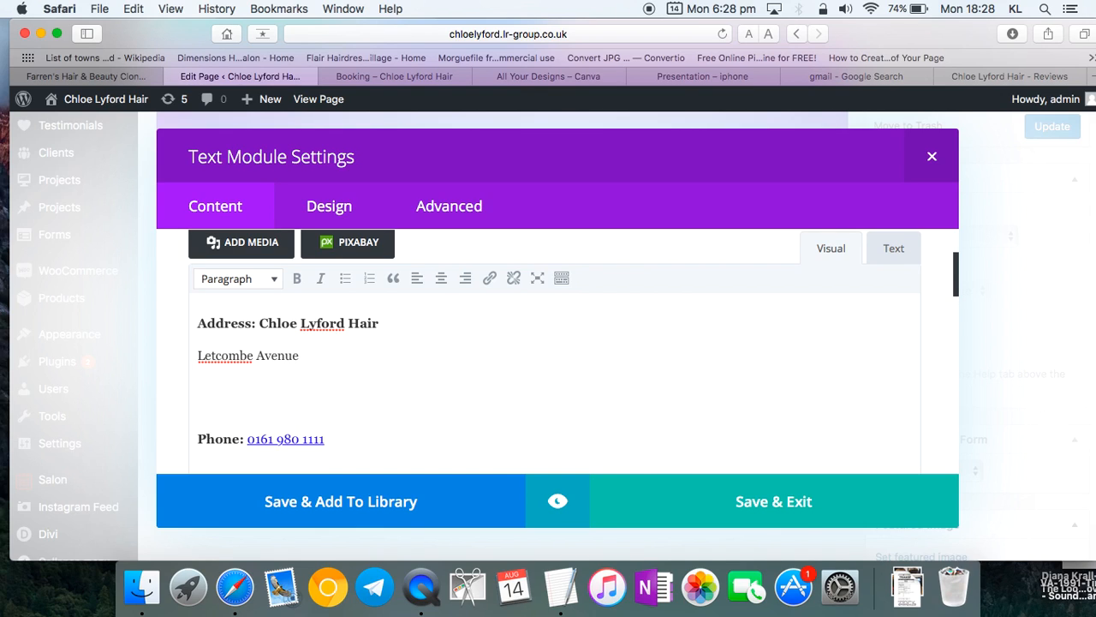
key(shift+Return)
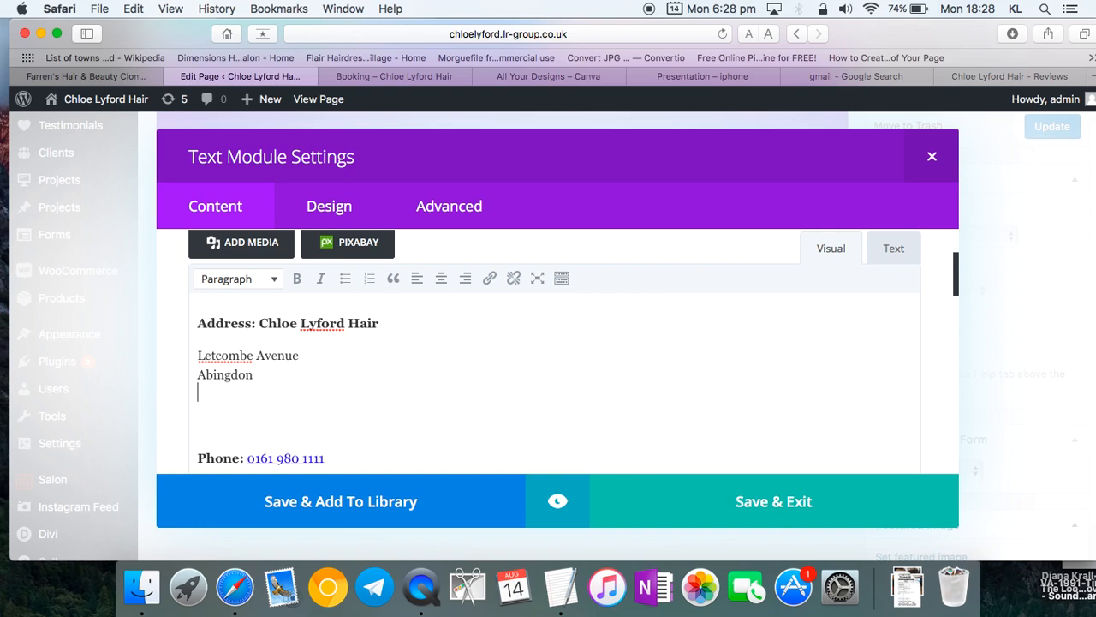
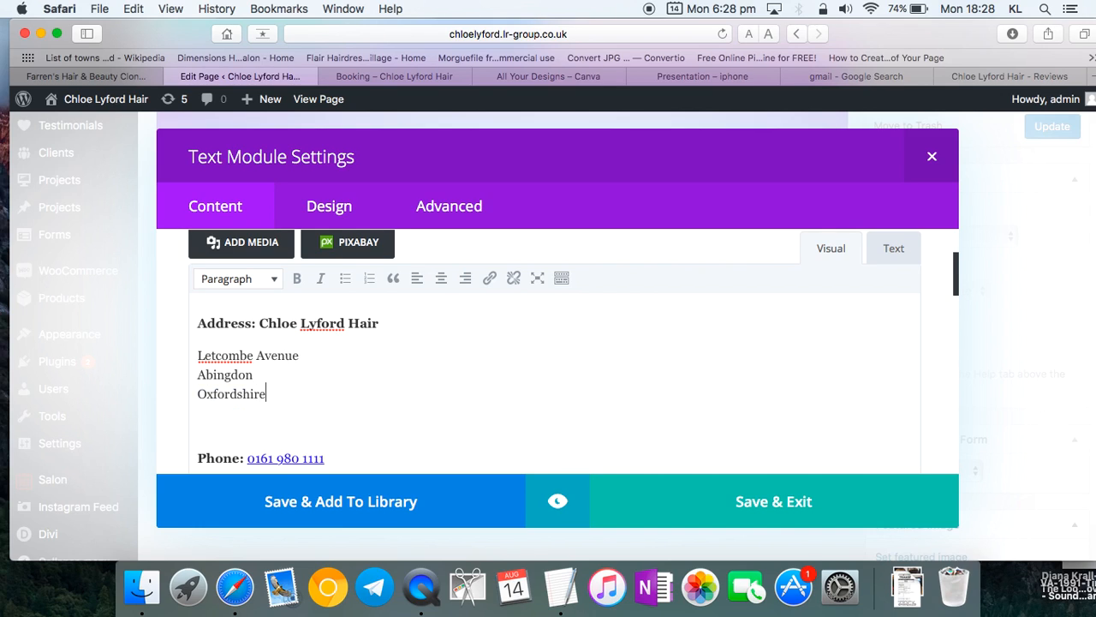
- Copy the salon's mobile number from the live site and paste it over the old phone number
click(396, 76)
scroll(393, 499, up, 5)
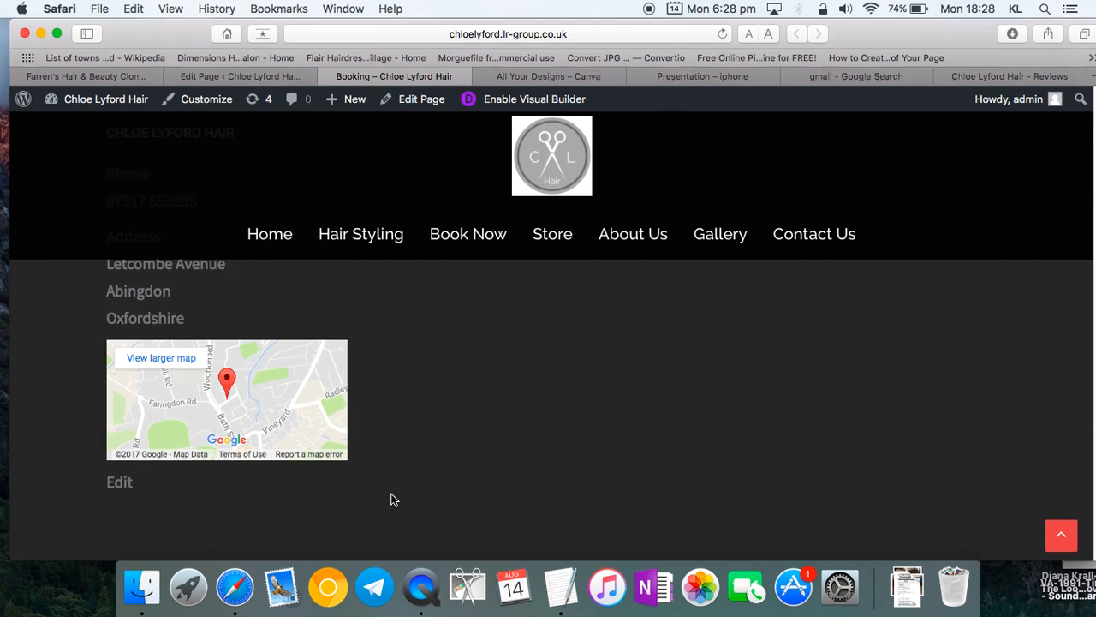
drag(219, 374, 102, 361)
key(super+c)
click(272, 76)
scroll(324, 376, down, 1)
click(366, 435)
drag(367, 435, 249, 437)
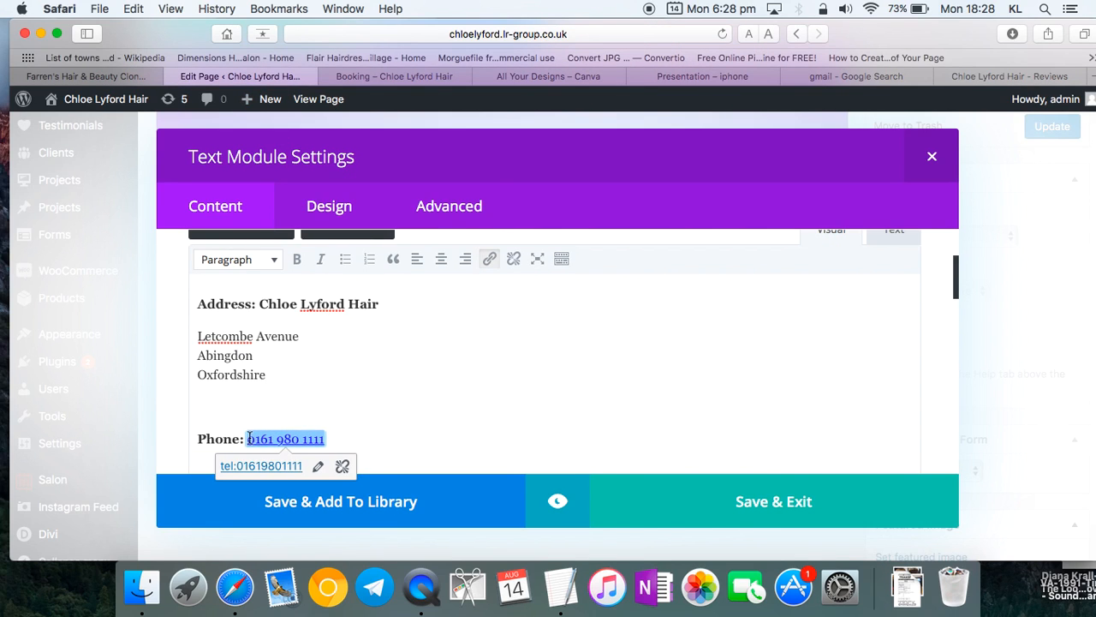
key(super+v)
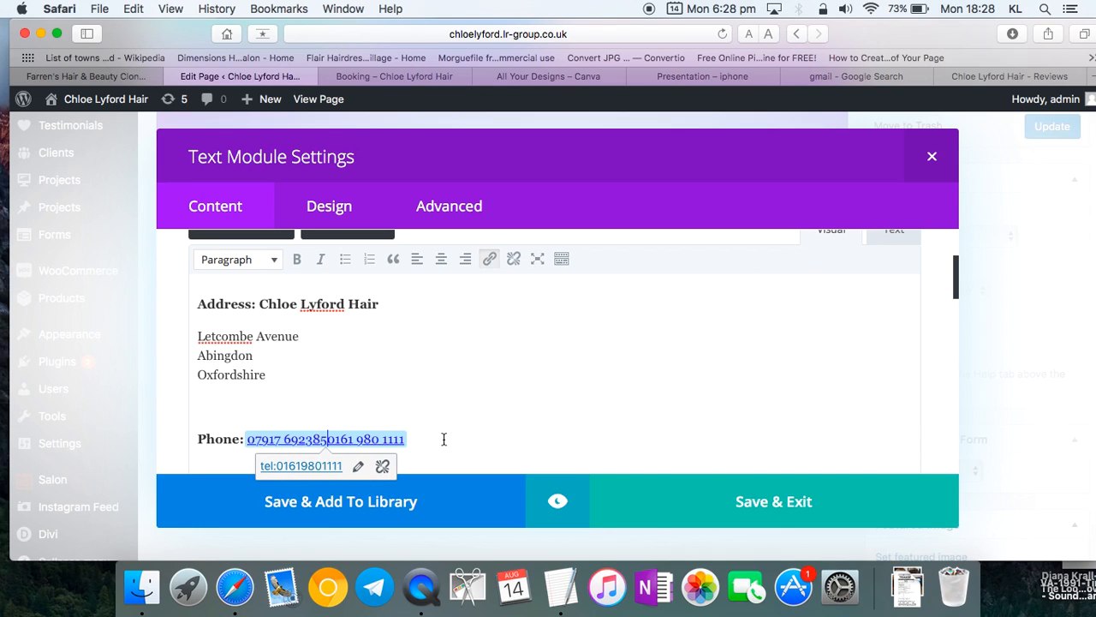
key(BackSpace)
key(BackSpace)
key(BackSpace)
key(BackSpace)
key(BackSpace)
key(BackSpace)
key(BackSpace)
key(BackSpace)
key(BackSpace)
key(BackSpace)
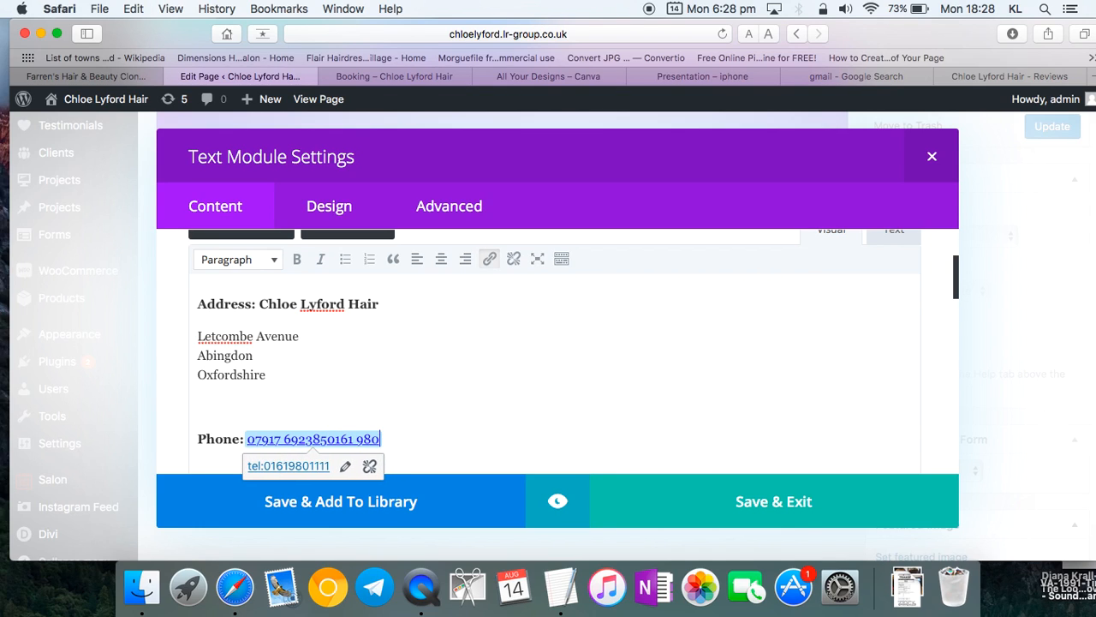
key(BackSpace)
key(BackSpace)
key(BackSpace)
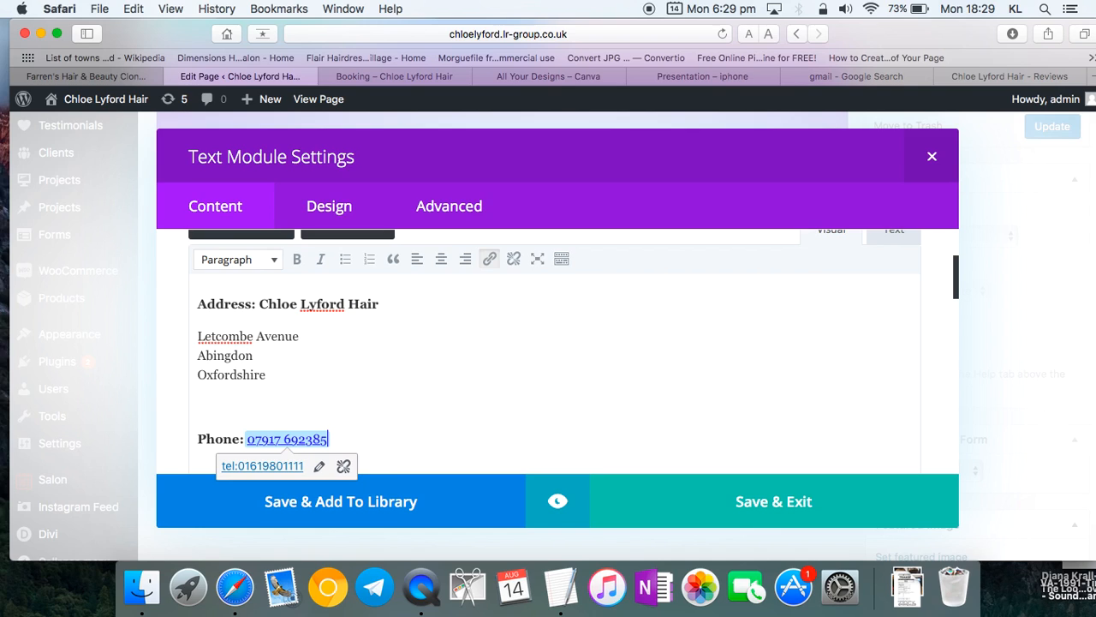
- Delete the Email line from the contact text
scroll(631, 409, down, 2)
scroll(630, 409, down, 2)
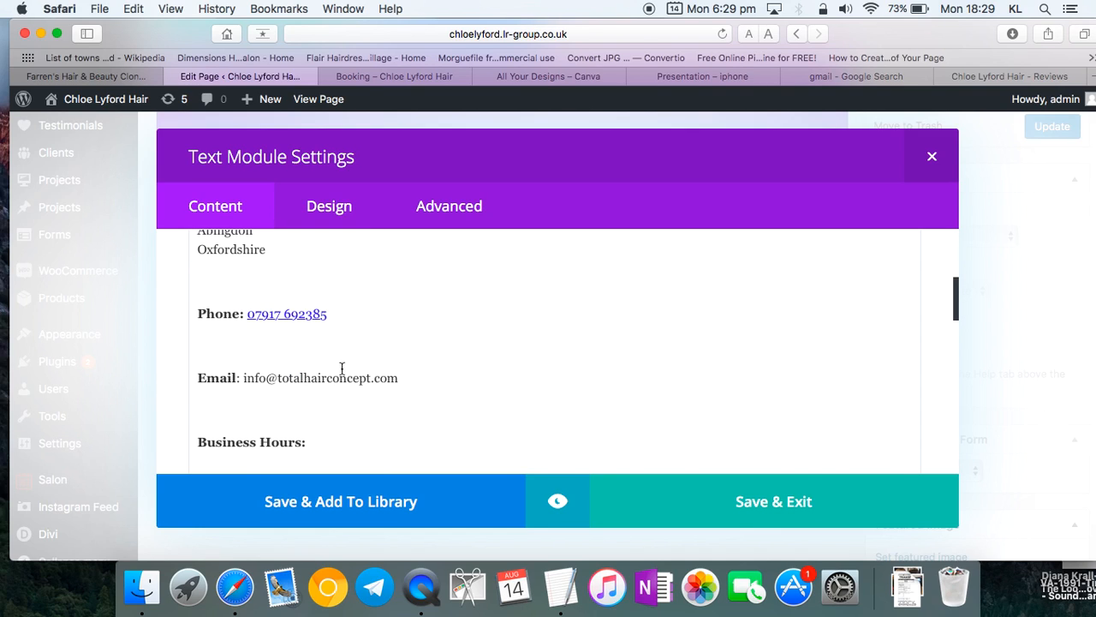
drag(490, 382, 184, 374)
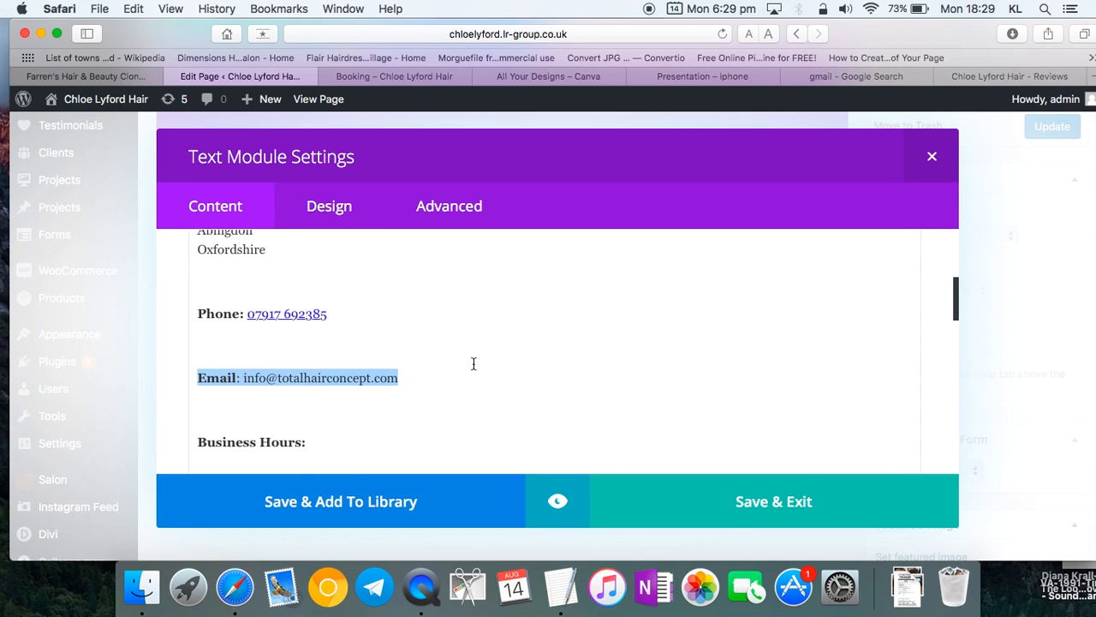
key(BackSpace)
key(BackSpace)
key(BackSpace)
click(694, 363)
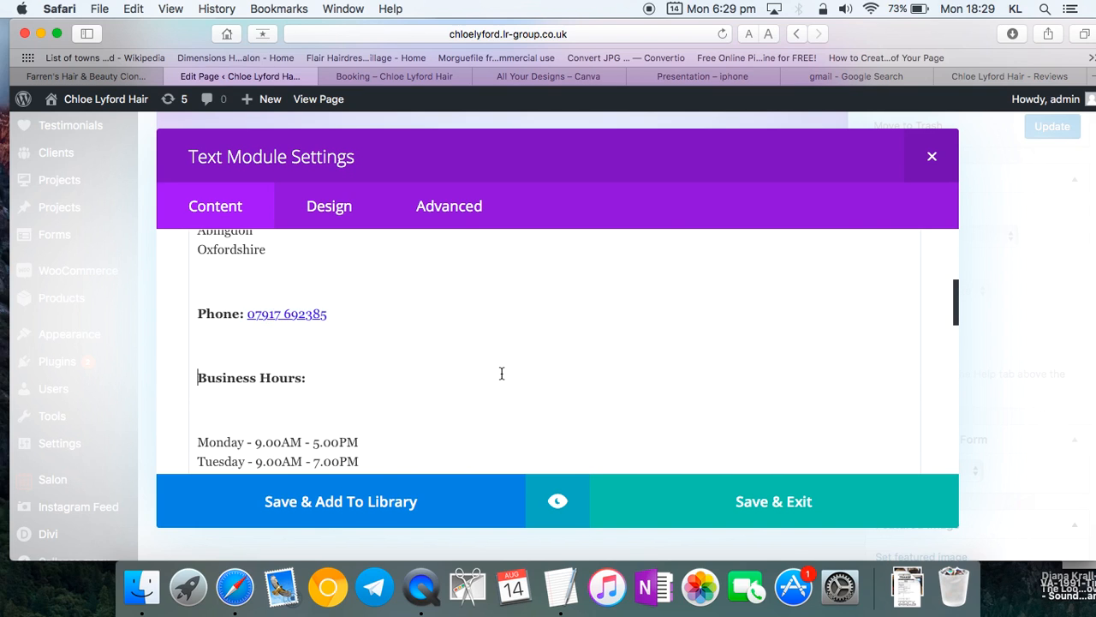
scroll(502, 374, down, 2)
drag(183, 26, 163, 42)
- Change Monday's hours to 9.00AM - 8.00PM and paste that range over Tuesday to Friday
scroll(314, 334, down, 1)
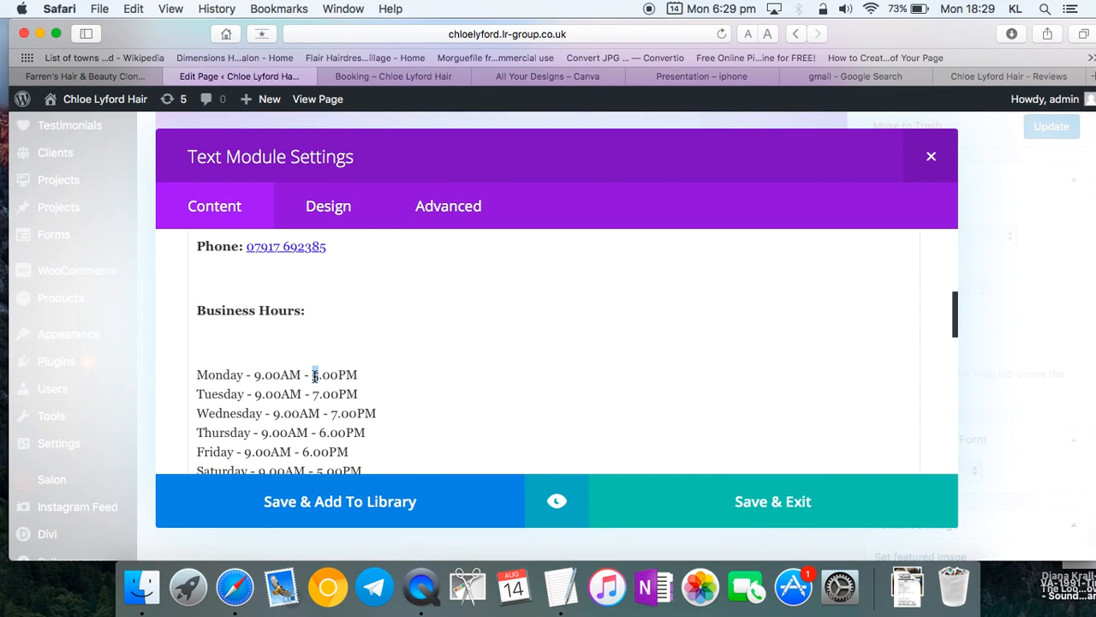
key(BackSpace)
text(8)
drag(423, 373, 261, 376)
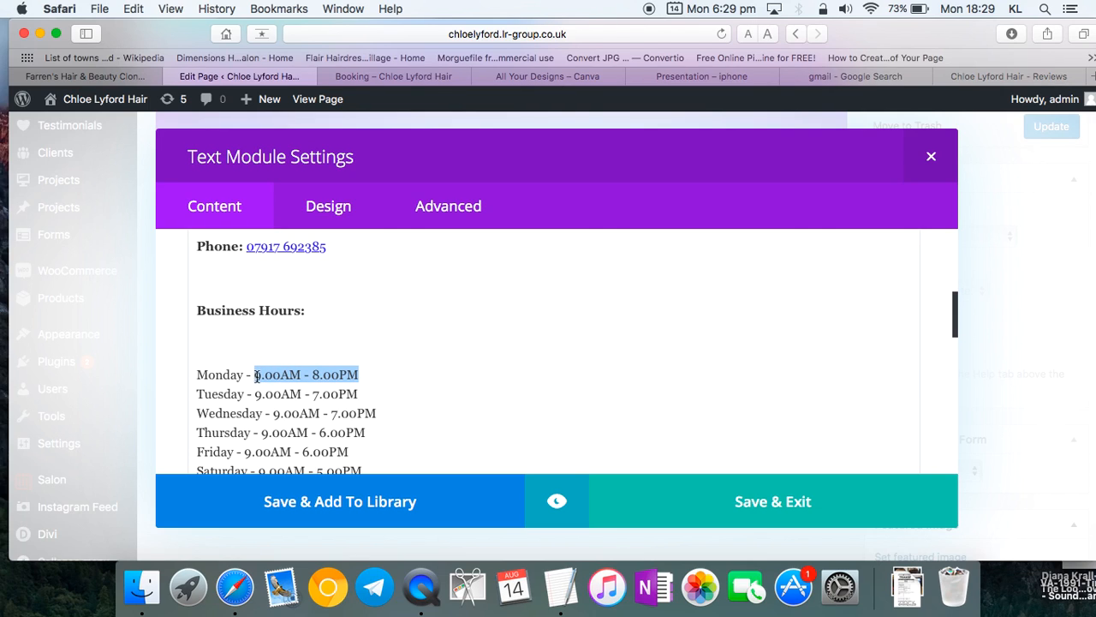
drag(359, 396, 254, 397)
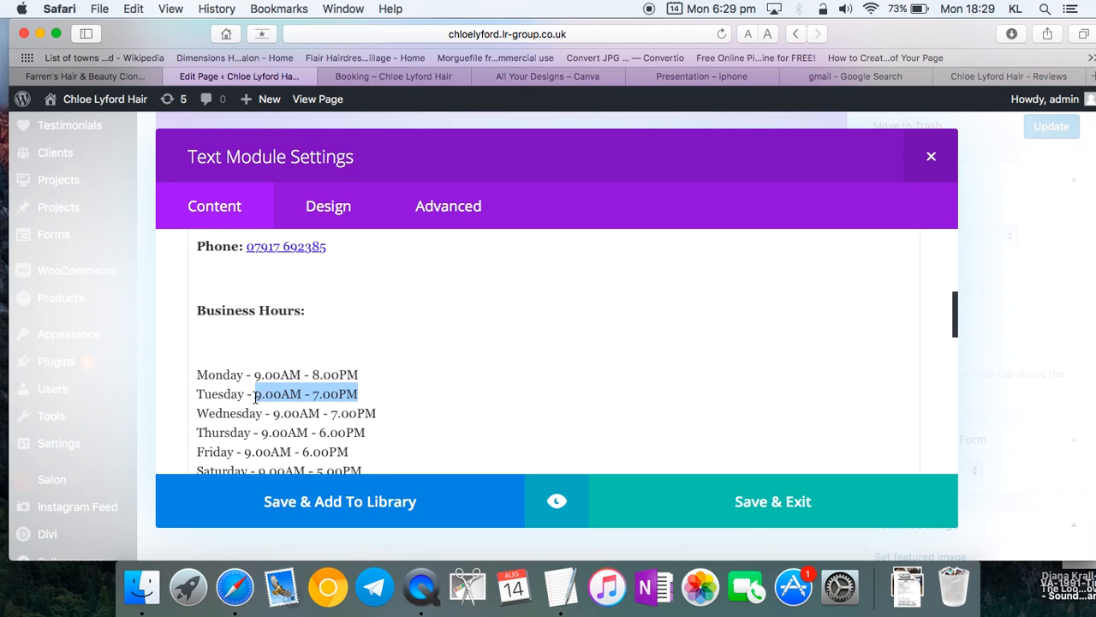
key(super+v)
drag(378, 414, 275, 414)
key(super+v)
drag(367, 433, 261, 432)
key(super+v)
scroll(272, 437, down, 2)
drag(349, 397, 245, 400)
key(super+v)
- Set Saturday to CLOSED and save the text module
drag(301, 435, 248, 435)
drag(313, 421, 261, 421)
text(CLOSED)
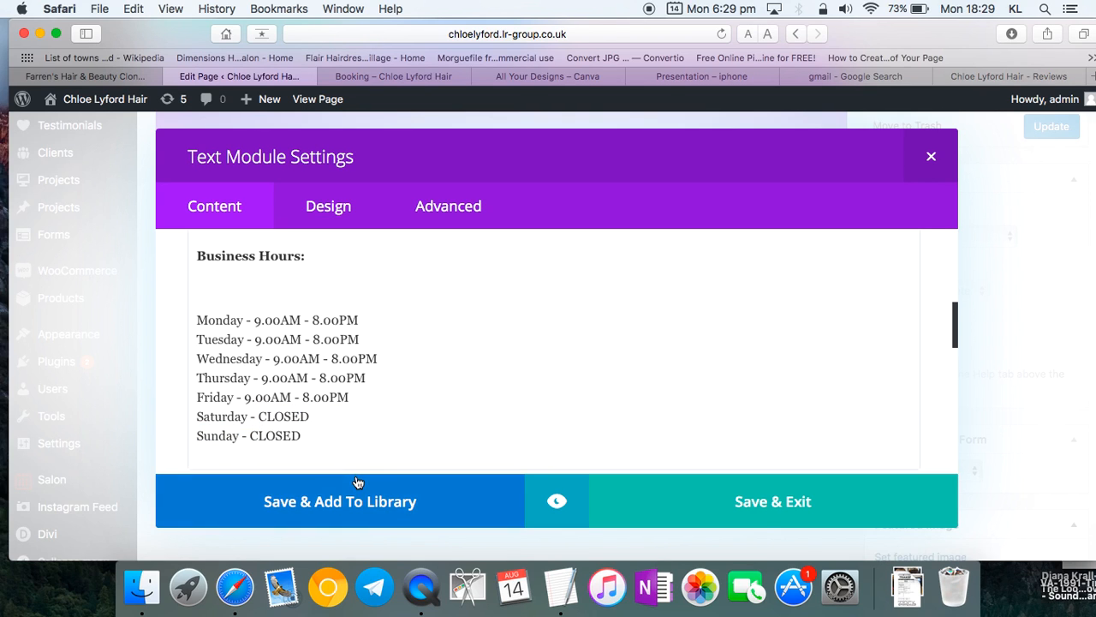
click(704, 500)
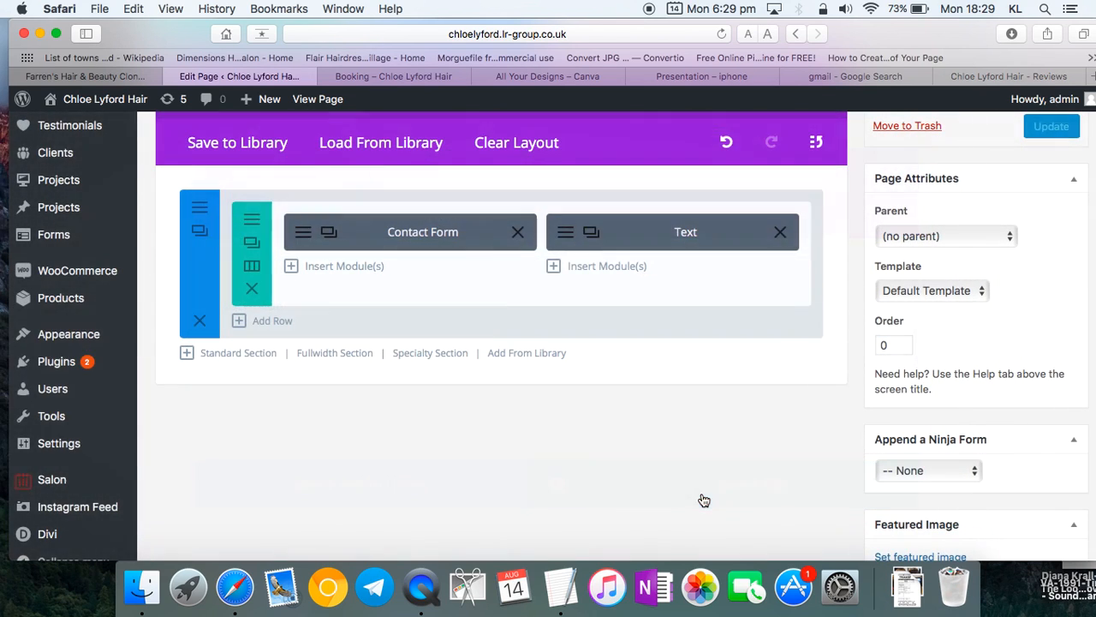
- Update the page, then reload the live site and check the new address and phone on Contact Us
click(1040, 126)
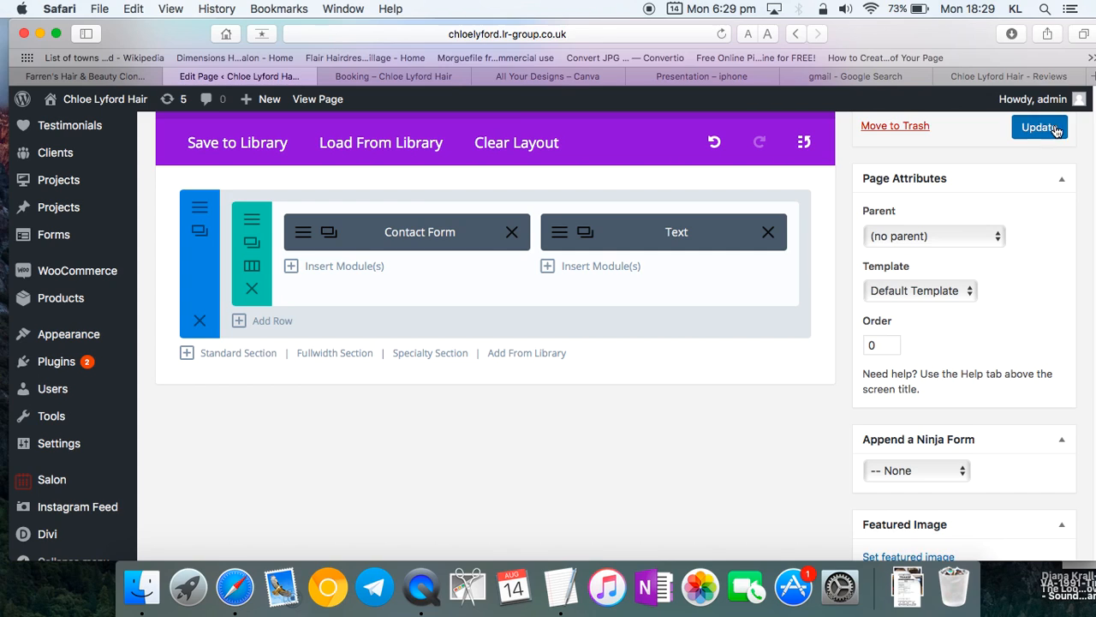
click(447, 78)
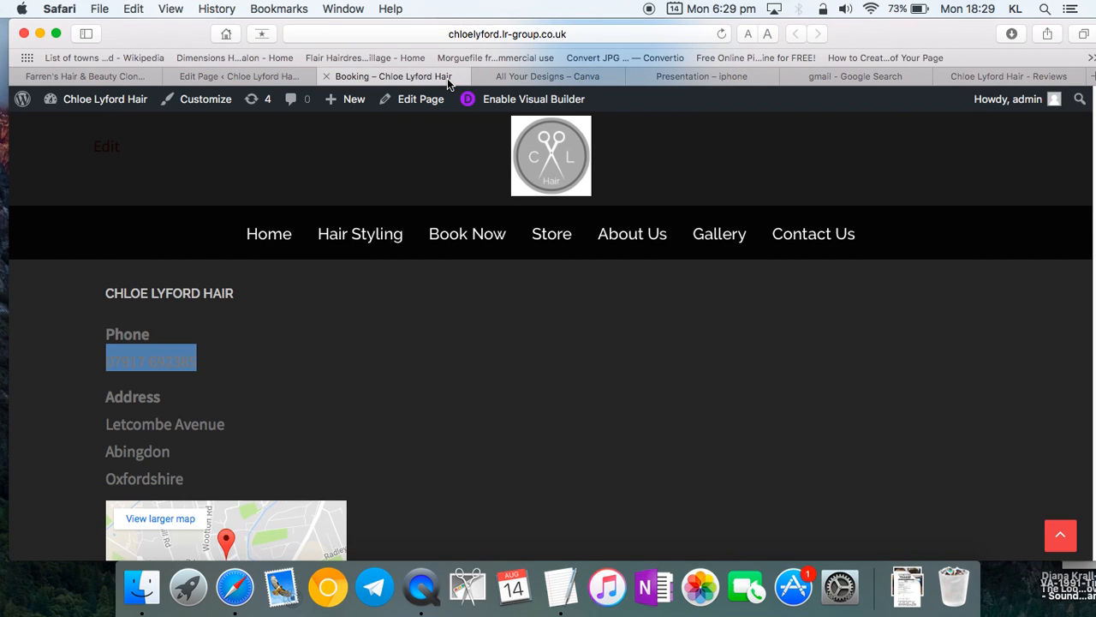
click(721, 34)
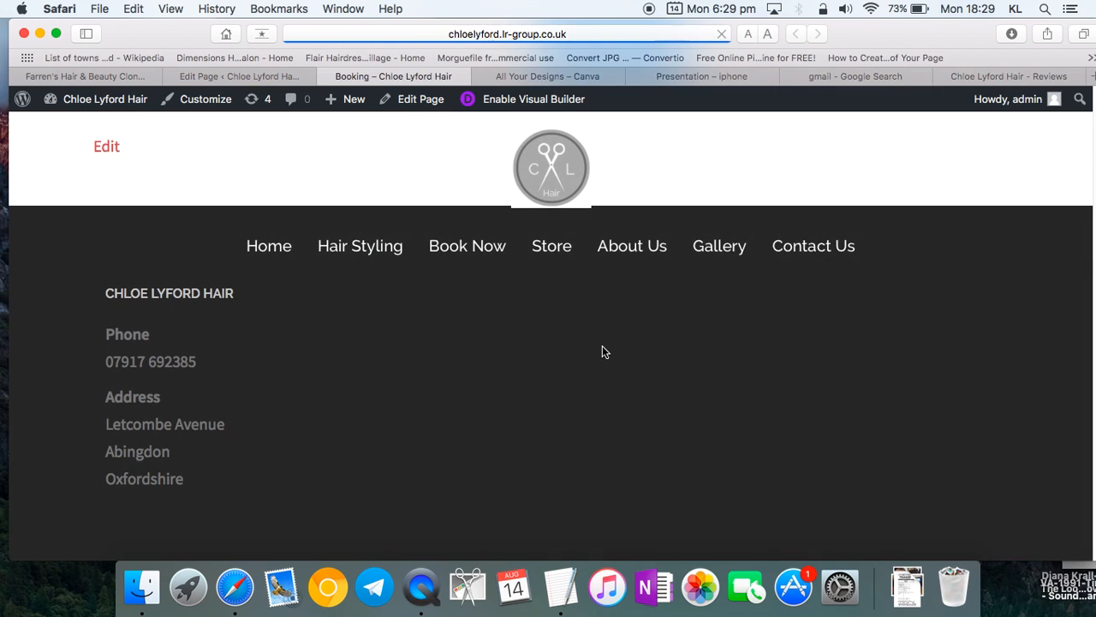
click(818, 244)
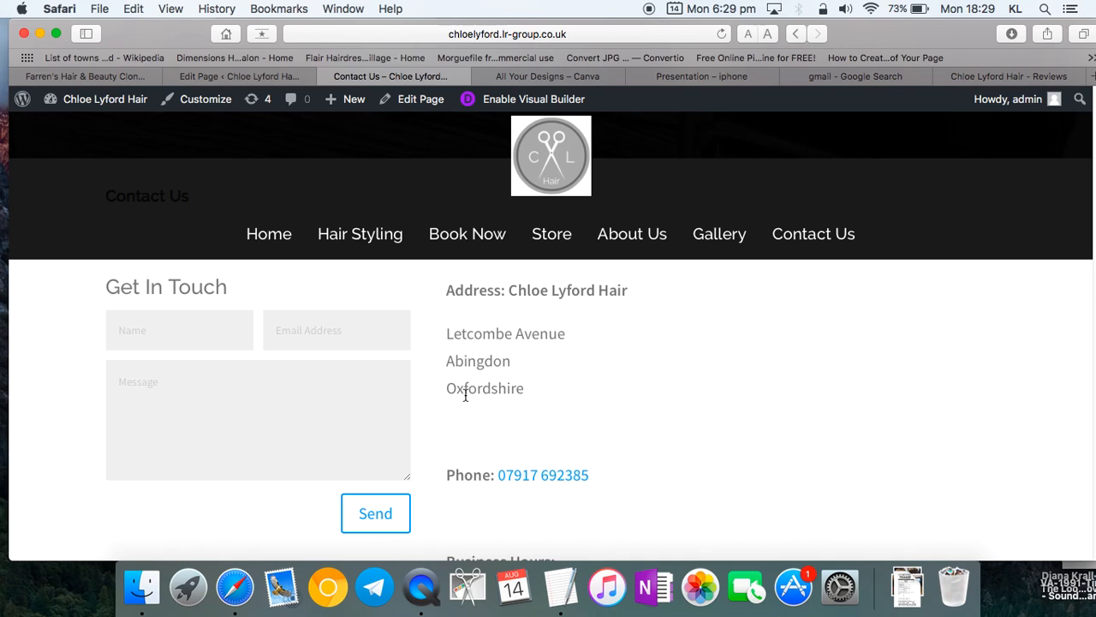
scroll(462, 398, down, 10)
scroll(461, 412, up, 10)
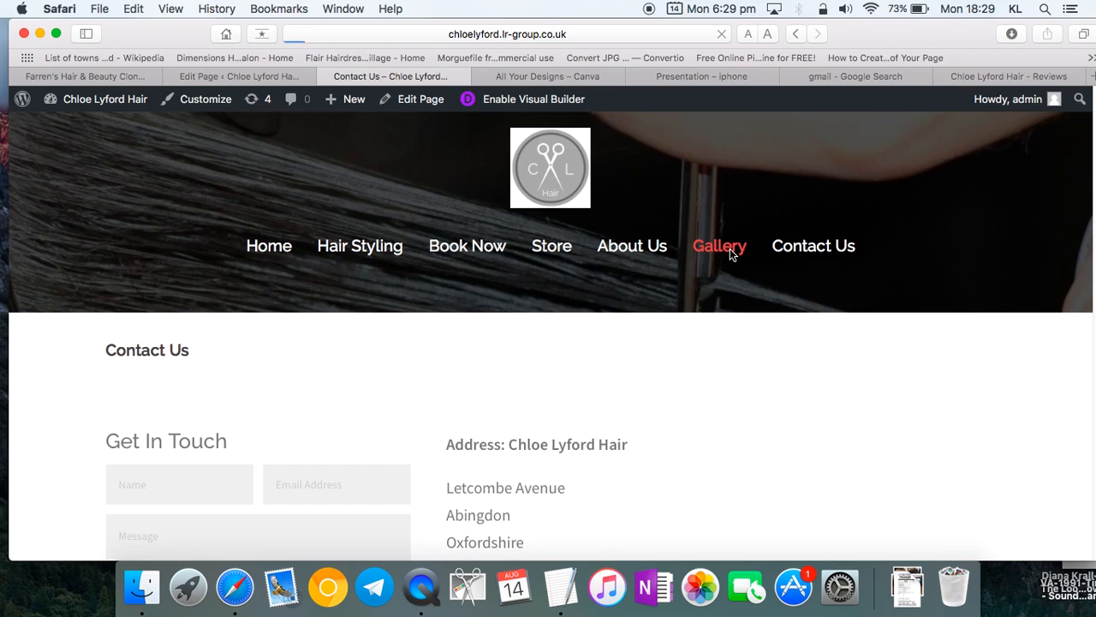
drag(147, 32, 214, 83)
- Turn on the visual page builder for the Gallery page
click(446, 95)
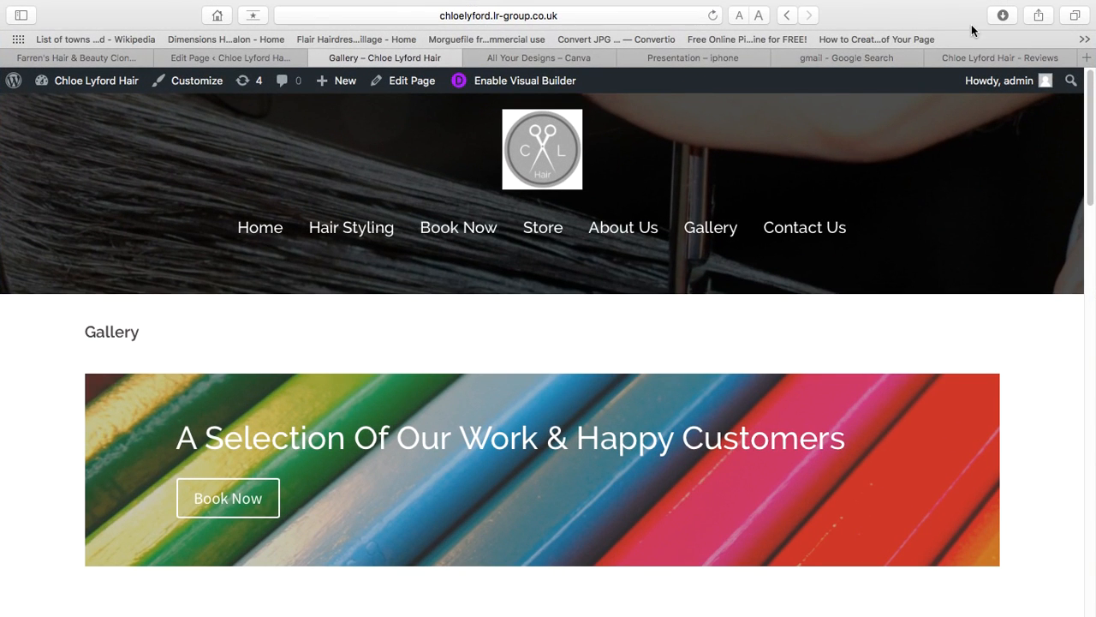
scroll(760, 391, down, 3)
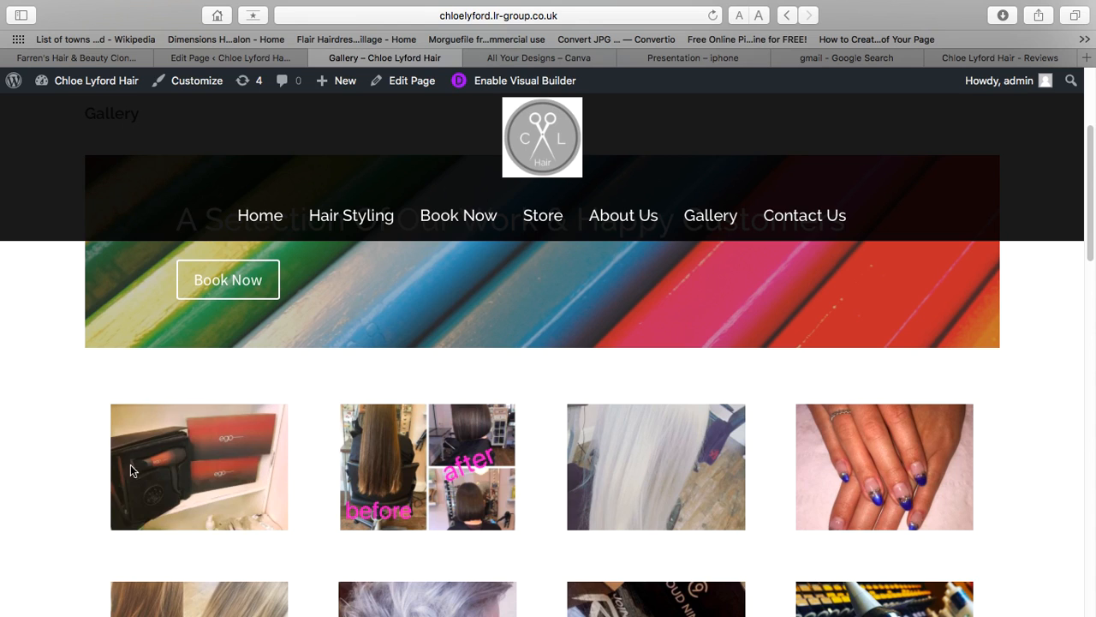
click(522, 84)
scroll(499, 359, down, 12)
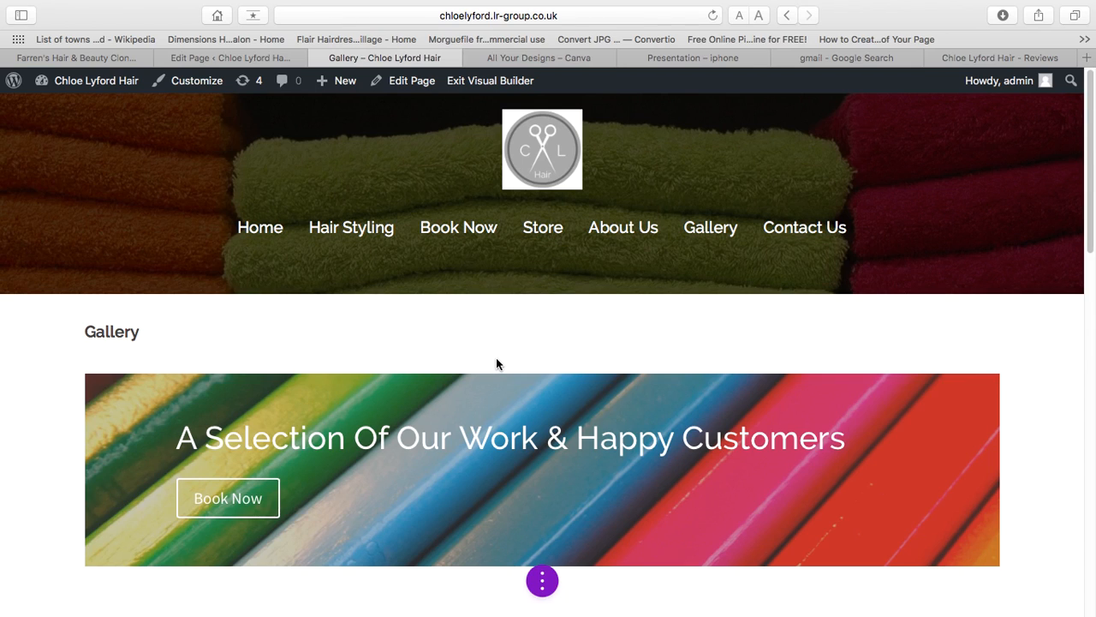
scroll(496, 357, up, 3)
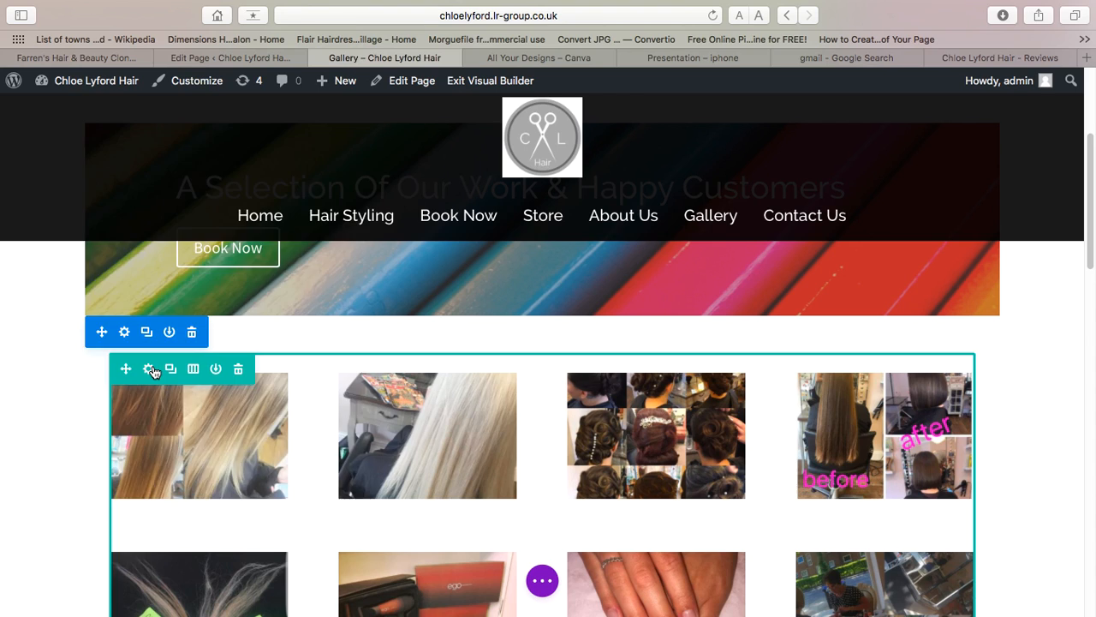
click(149, 369)
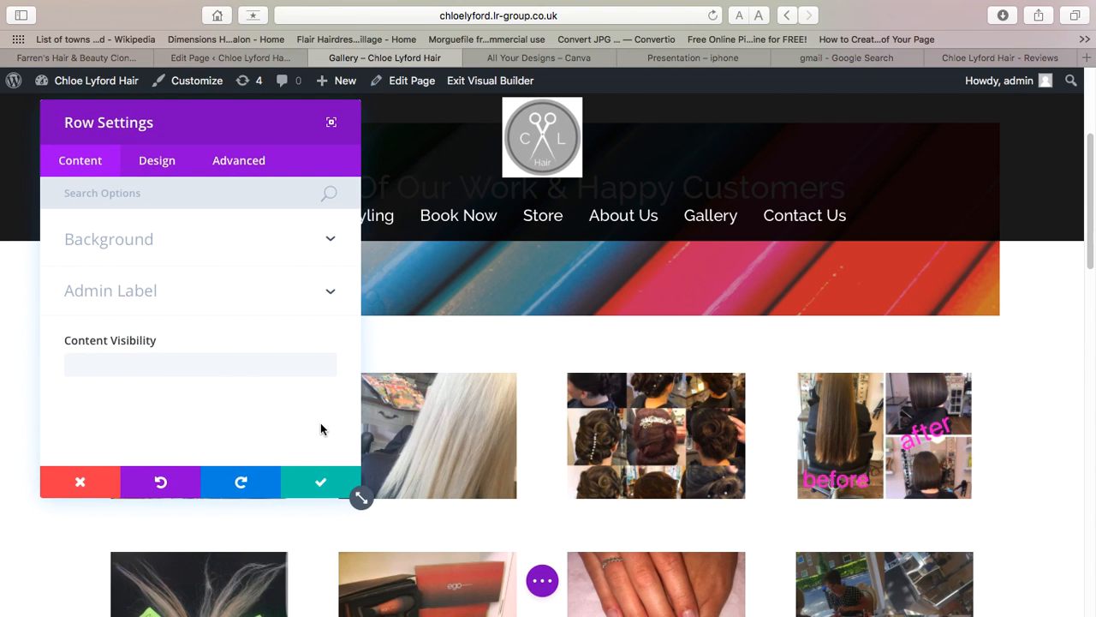
click(320, 481)
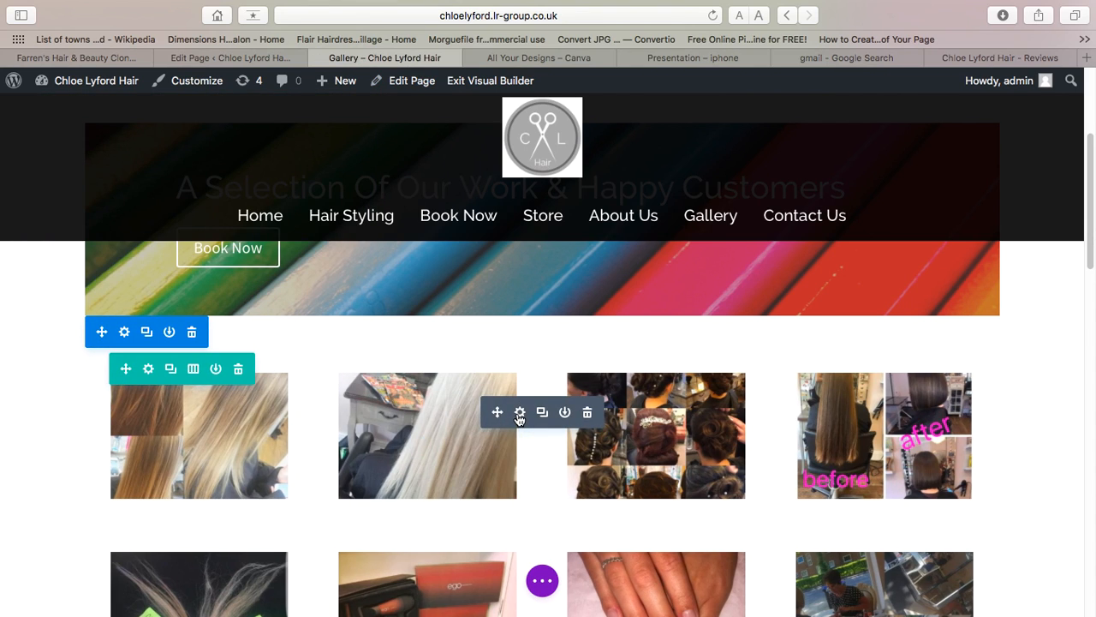
- Change the gallery module's Images Number from 12 to 8
click(519, 414)
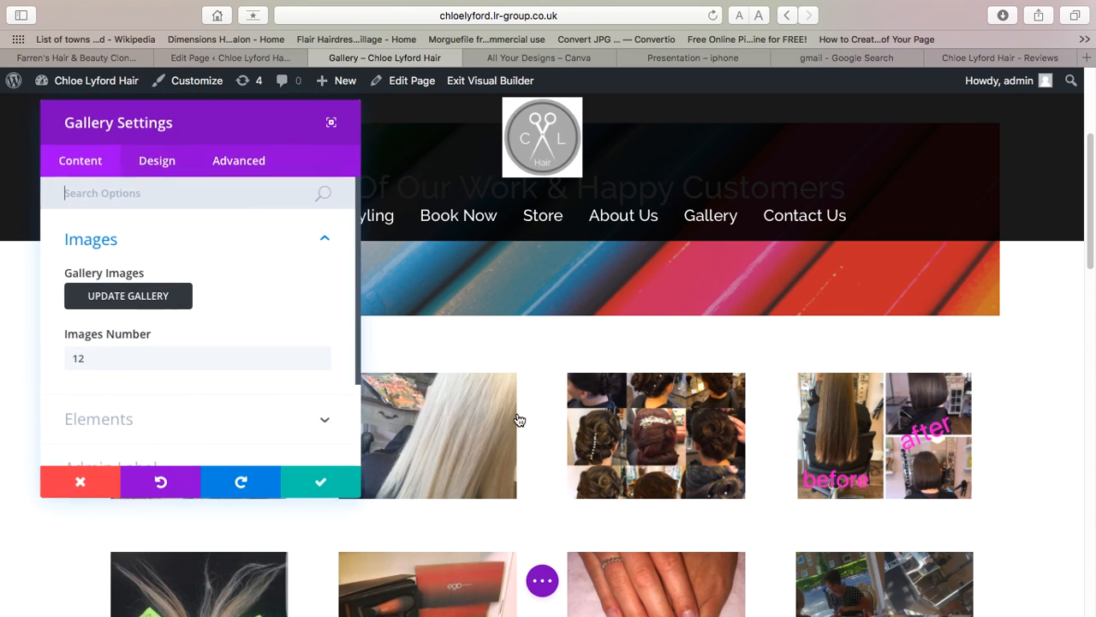
drag(134, 360, 40, 356)
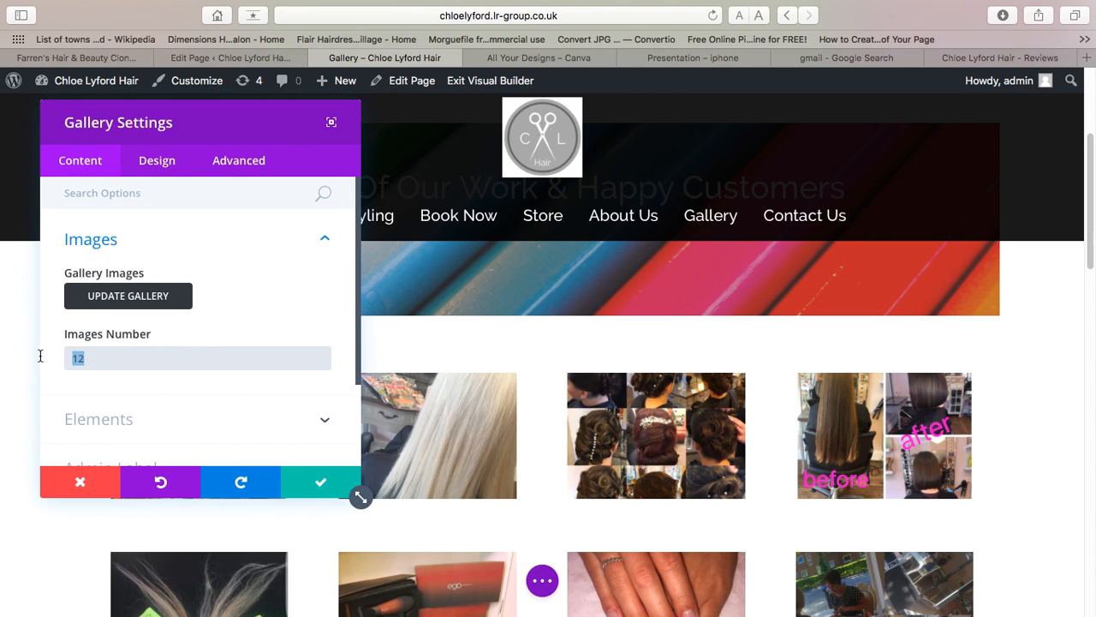
text(8)
click(148, 296)
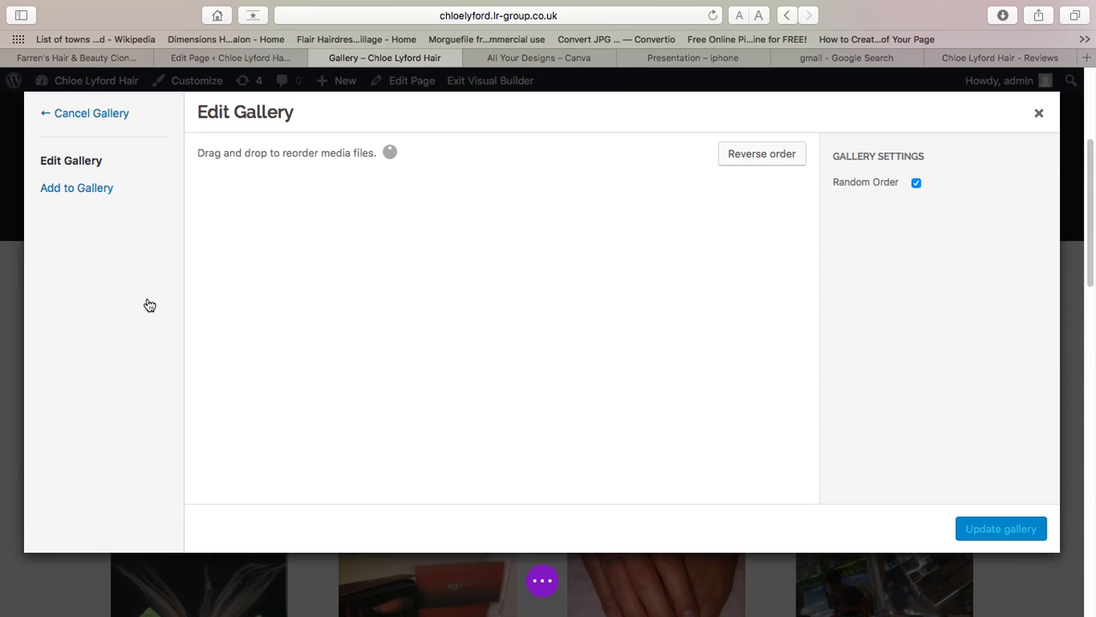
click(999, 58)
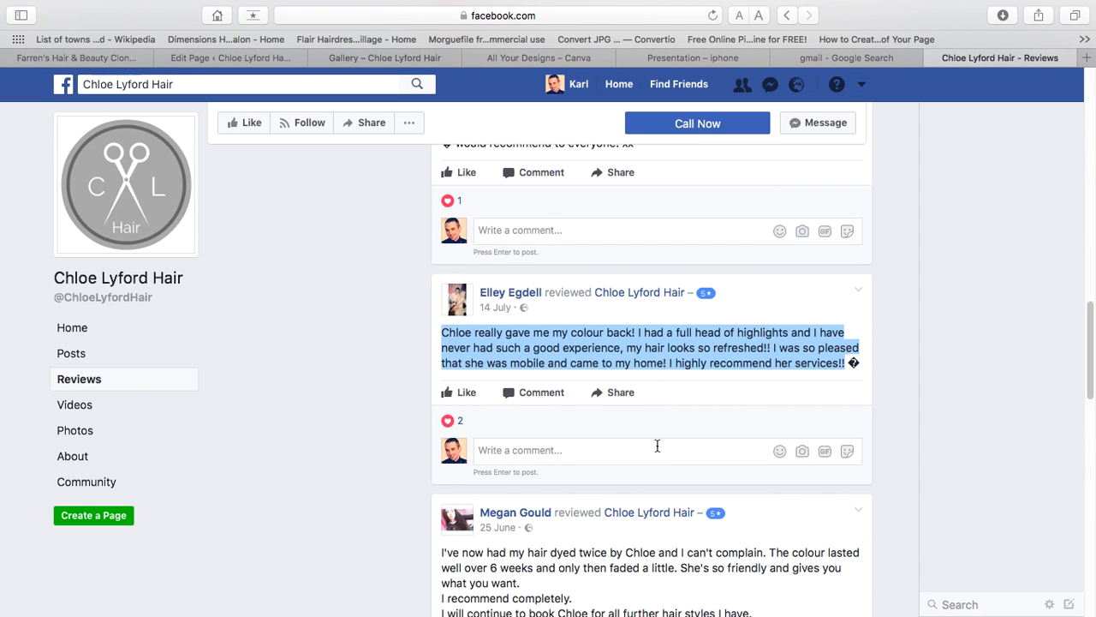
- Save the before-and-after, wavy blonde, bob, long blonde and long brown hair photos to Downloads
scroll(656, 445, down, 5)
click(70, 359)
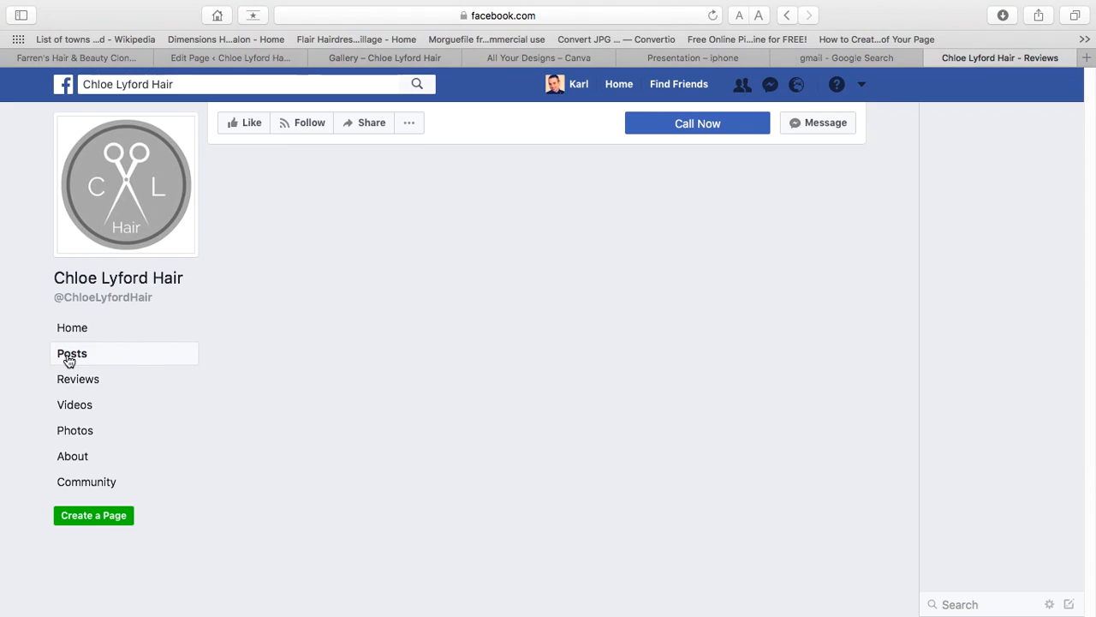
scroll(588, 468, down, 5)
scroll(589, 467, down, 10)
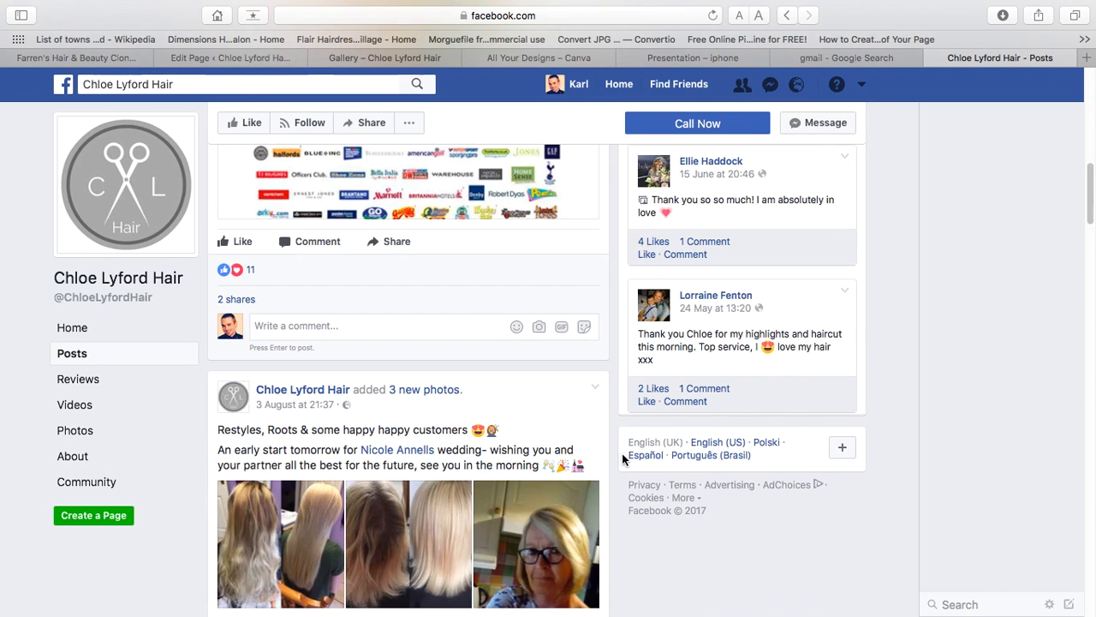
click(432, 416)
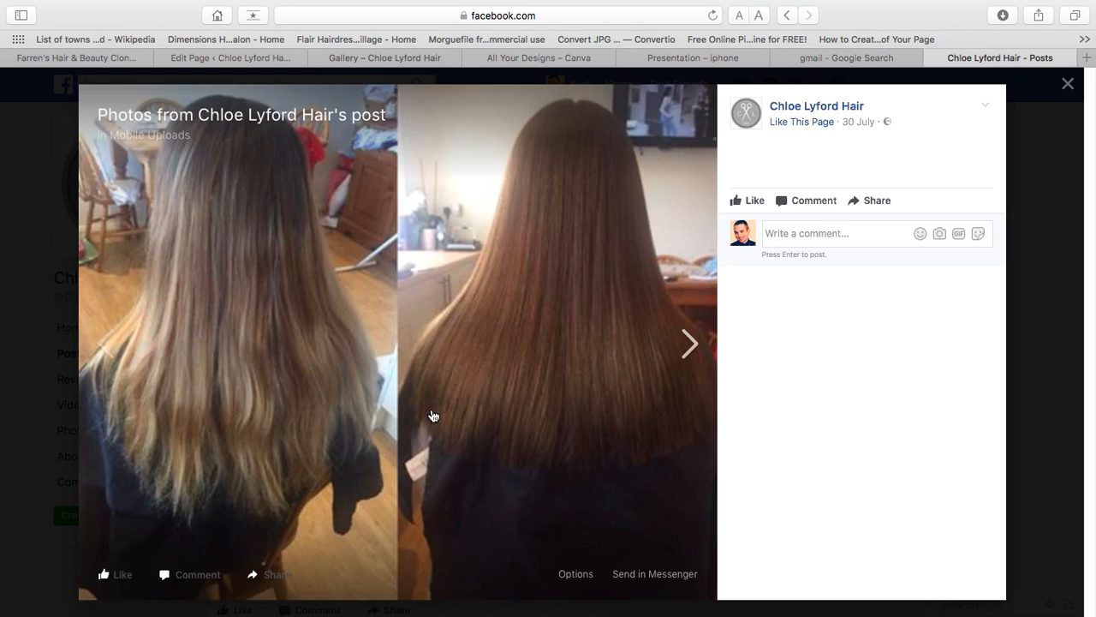
right_click(432, 414)
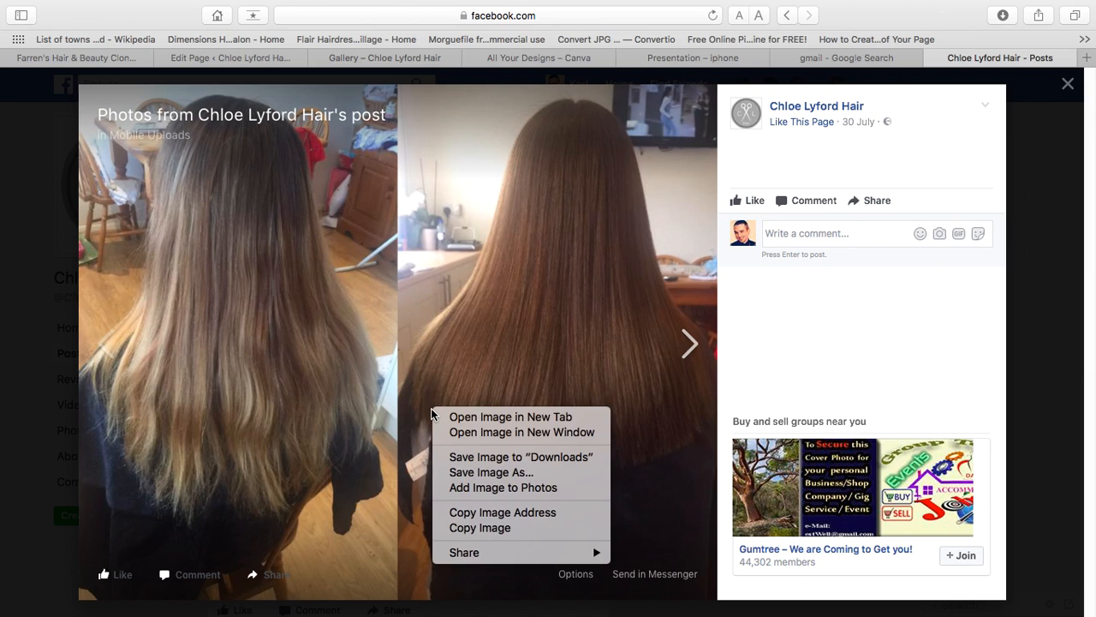
click(523, 457)
click(524, 468)
right_click(522, 463)
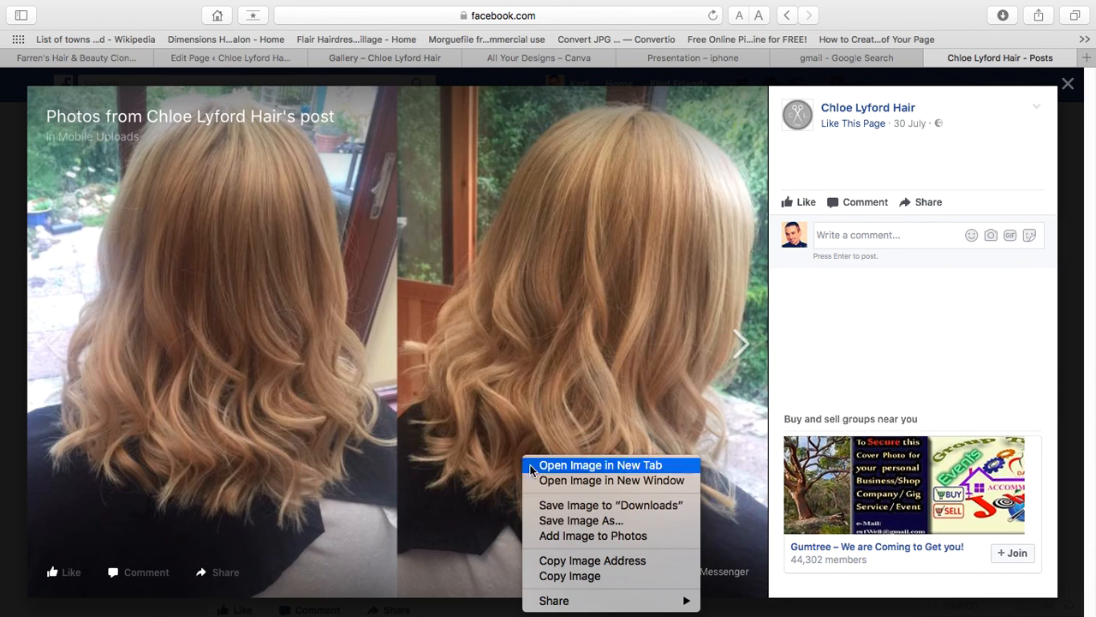
click(551, 504)
click(510, 428)
right_click(508, 419)
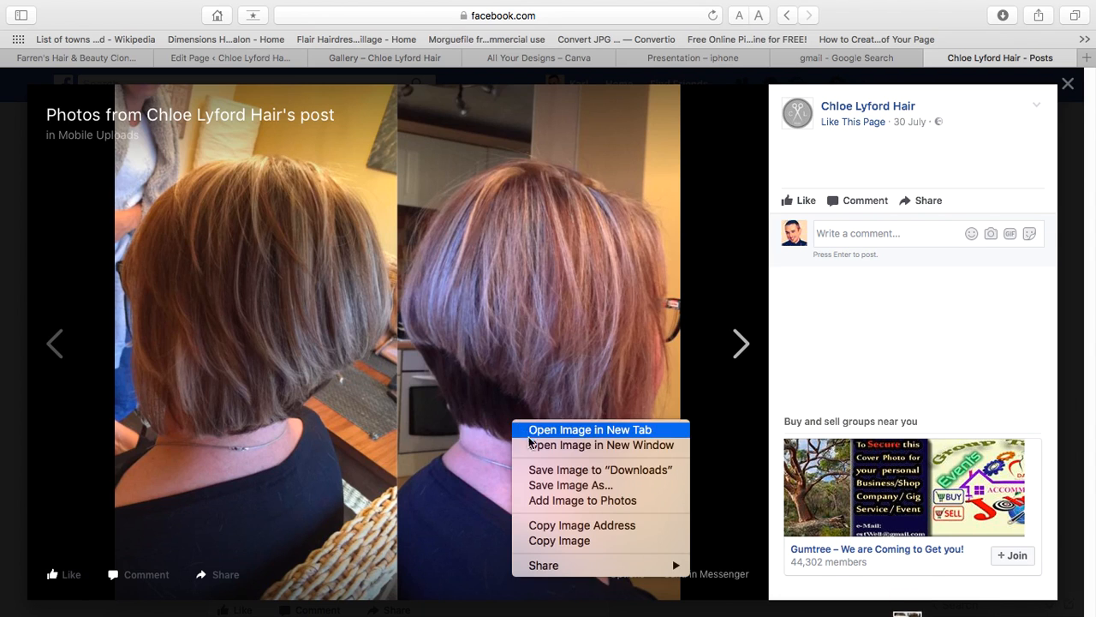
click(541, 468)
click(543, 477)
right_click(543, 455)
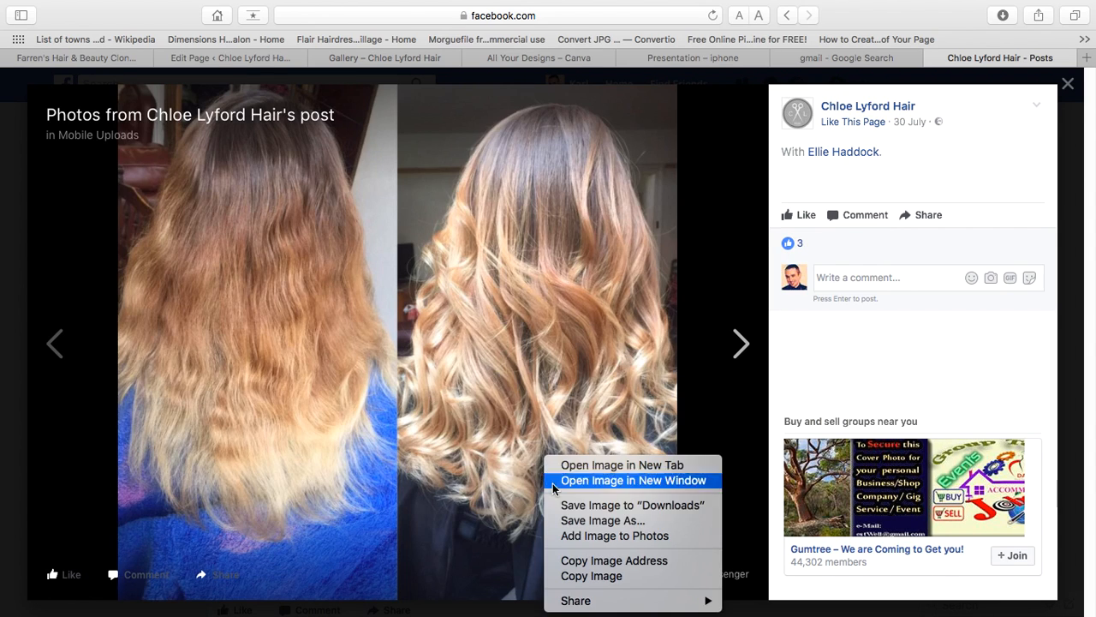
click(555, 507)
click(438, 435)
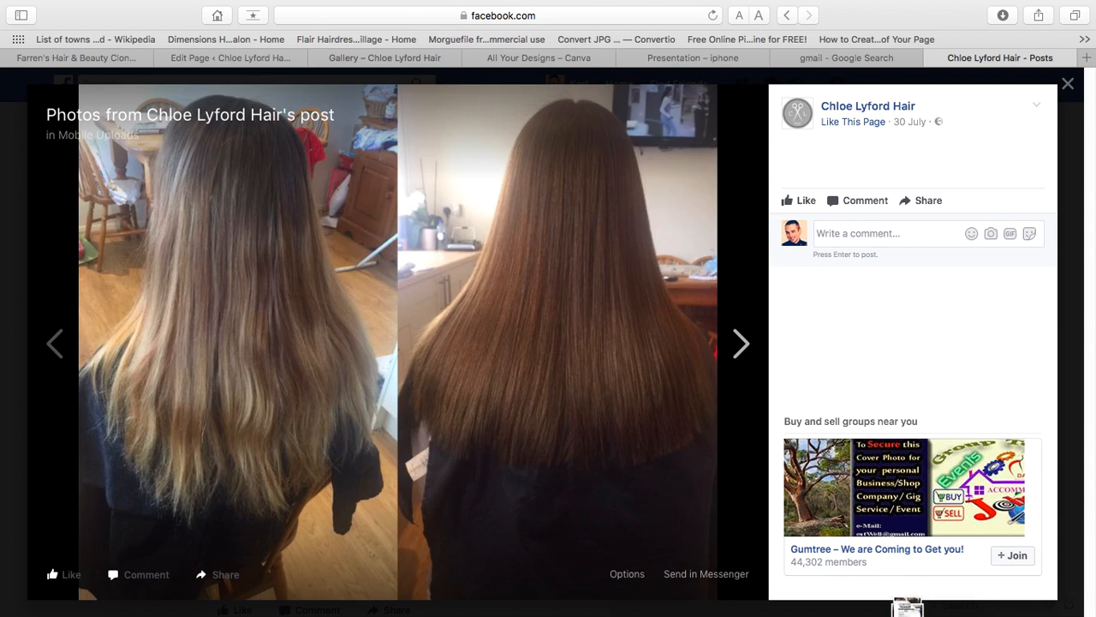
right_click(440, 429)
click(477, 482)
click(467, 473)
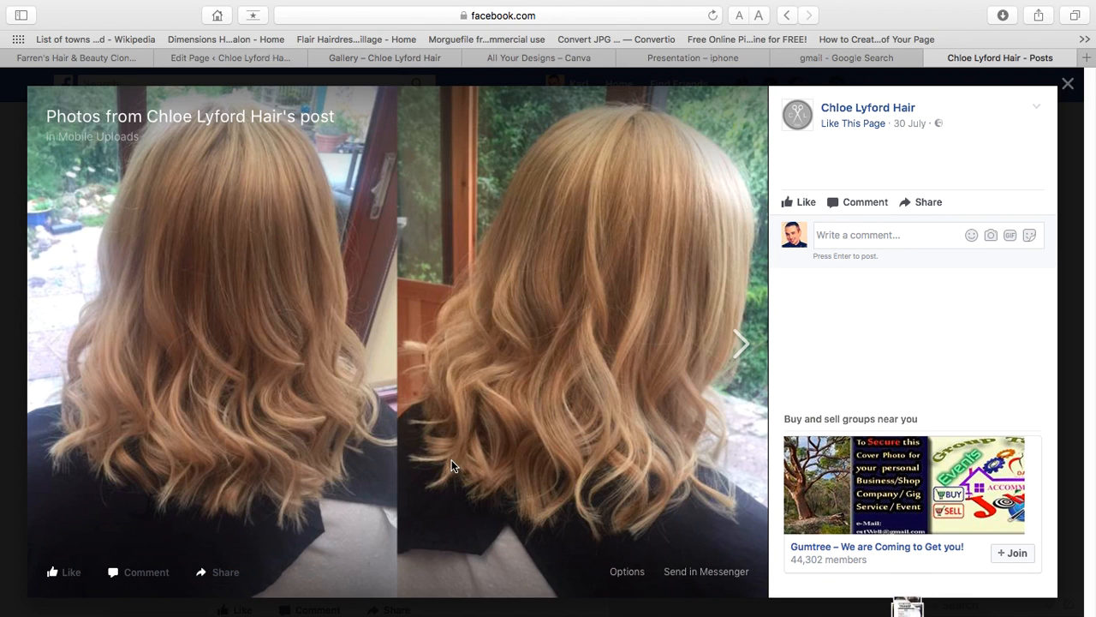
click(452, 463)
click(340, 378)
click(341, 377)
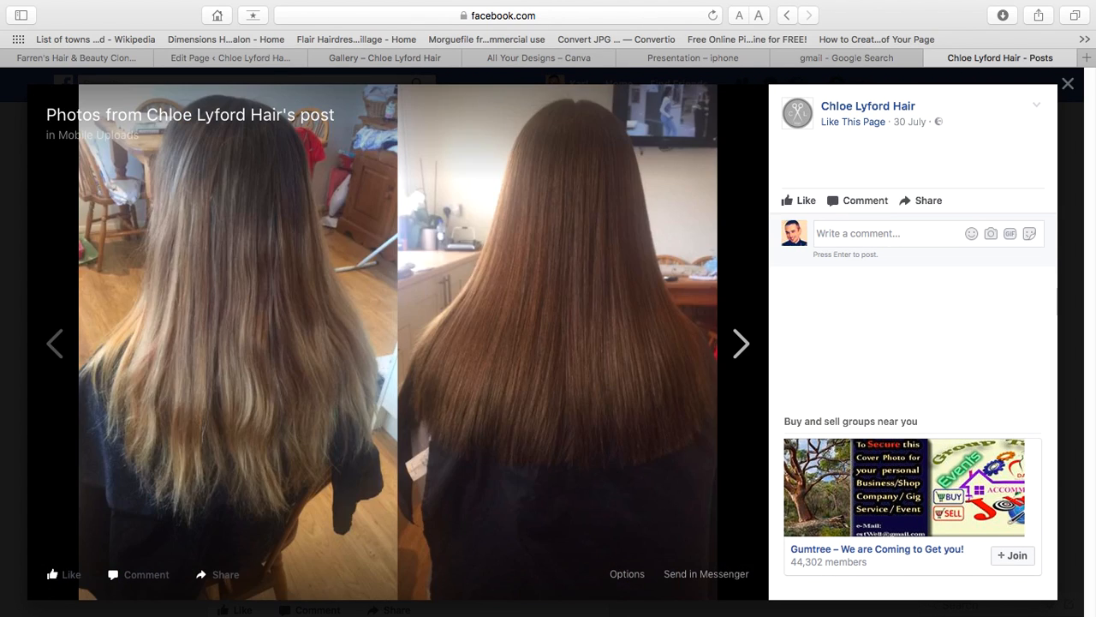
click(341, 378)
click(1068, 89)
- Save the updo, braided-hair and jewelled updo photos from another post to Downloads
scroll(454, 420, down, 8)
click(441, 428)
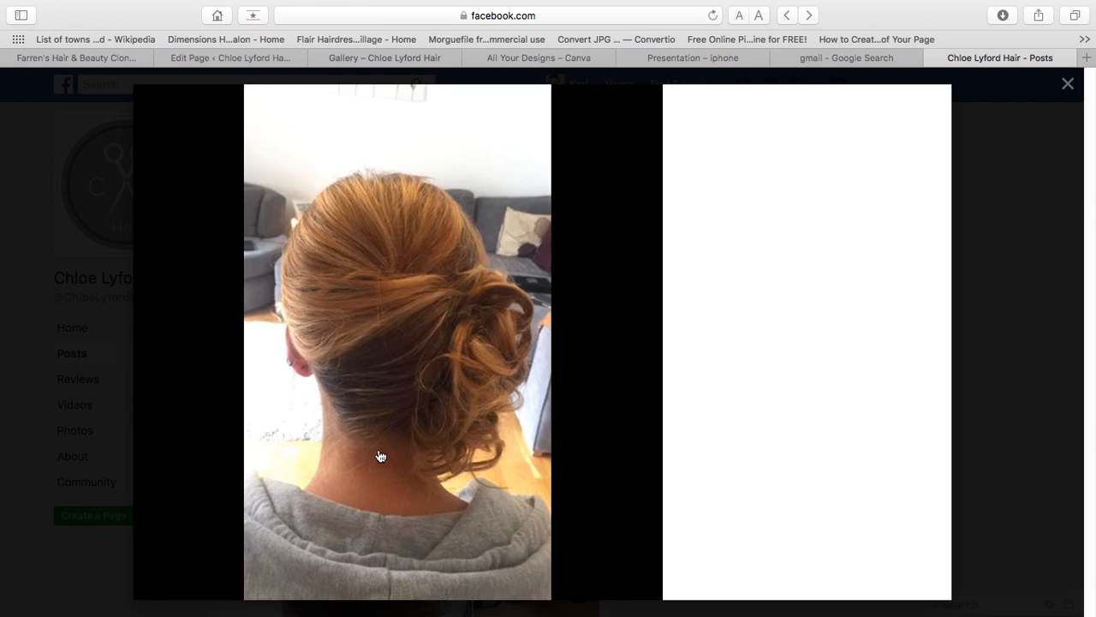
right_click(379, 448)
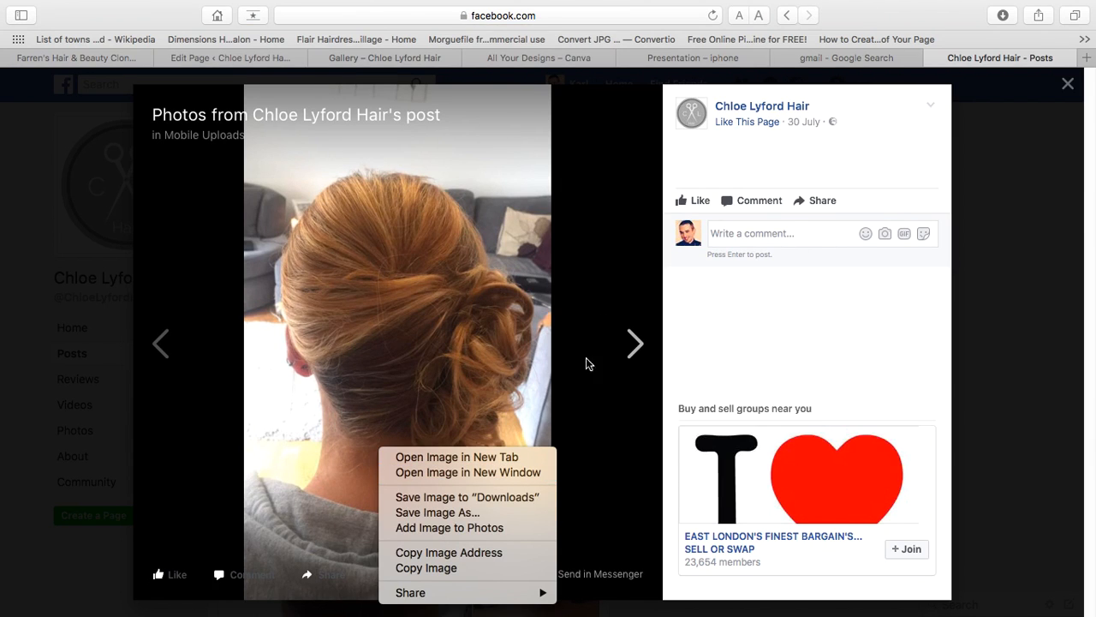
click(625, 362)
click(630, 360)
click(630, 361)
click(630, 361)
right_click(358, 348)
click(401, 395)
click(472, 374)
right_click(415, 366)
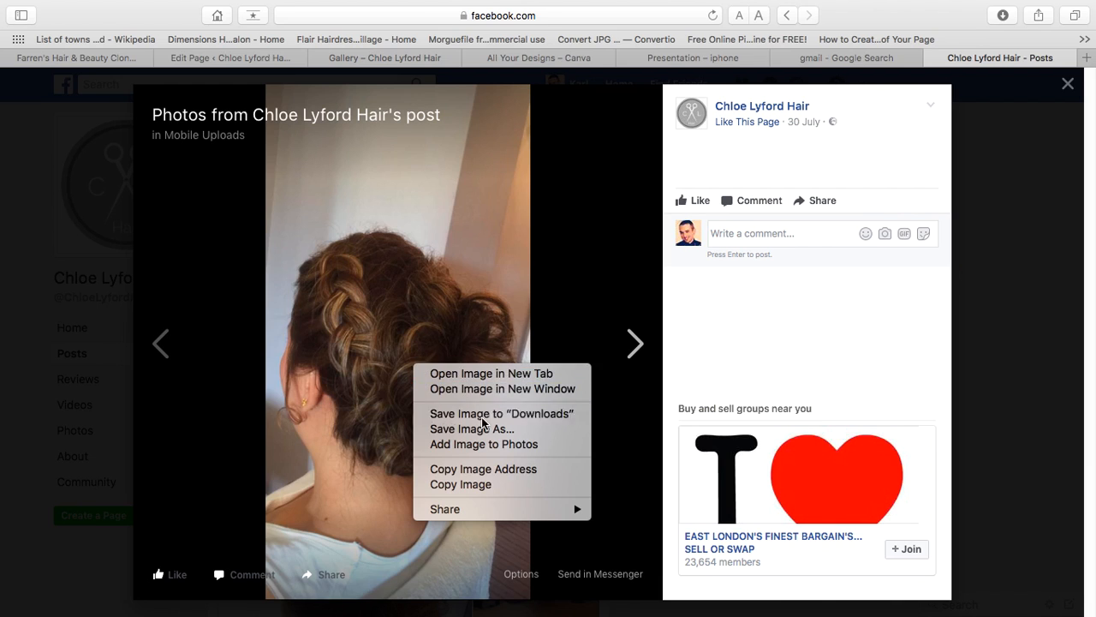
click(484, 414)
click(483, 417)
right_click(482, 417)
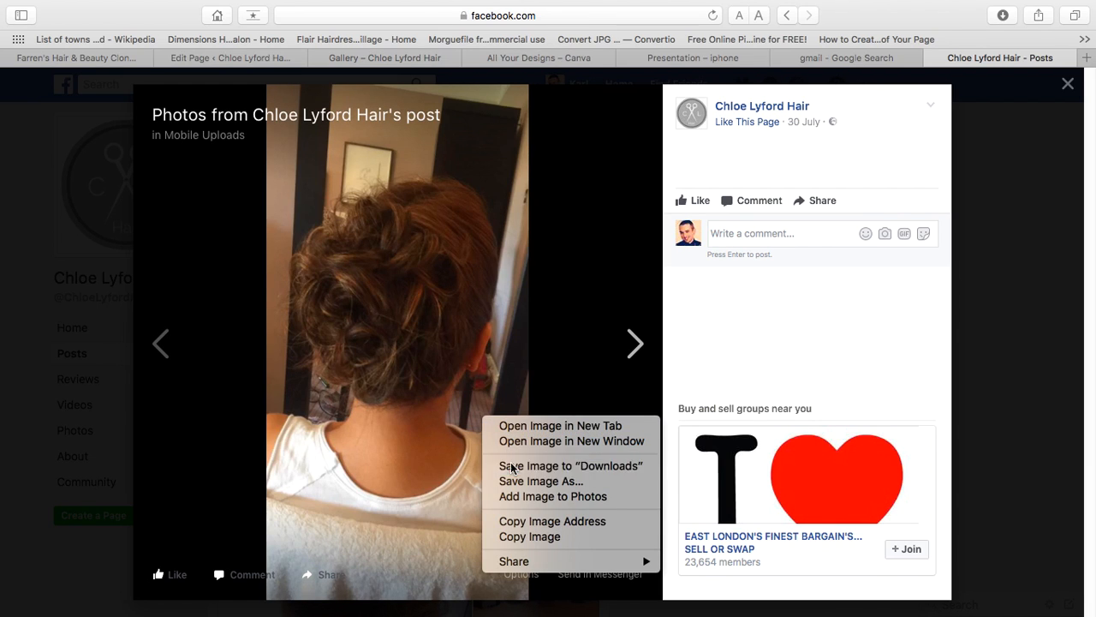
click(507, 466)
click(415, 387)
right_click(415, 387)
click(464, 435)
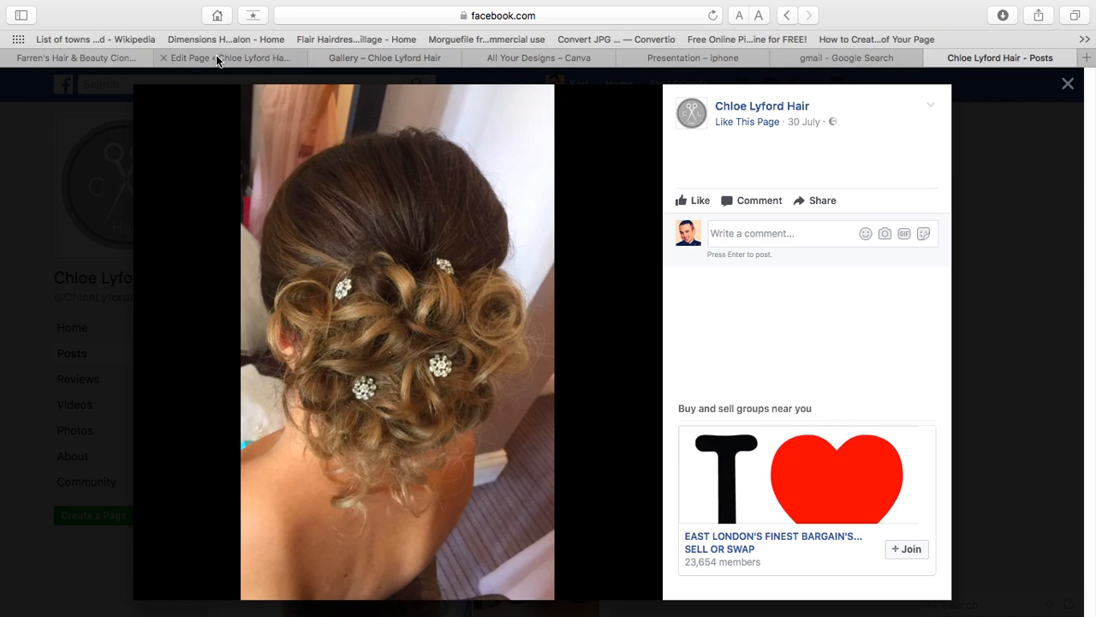
click(355, 57)
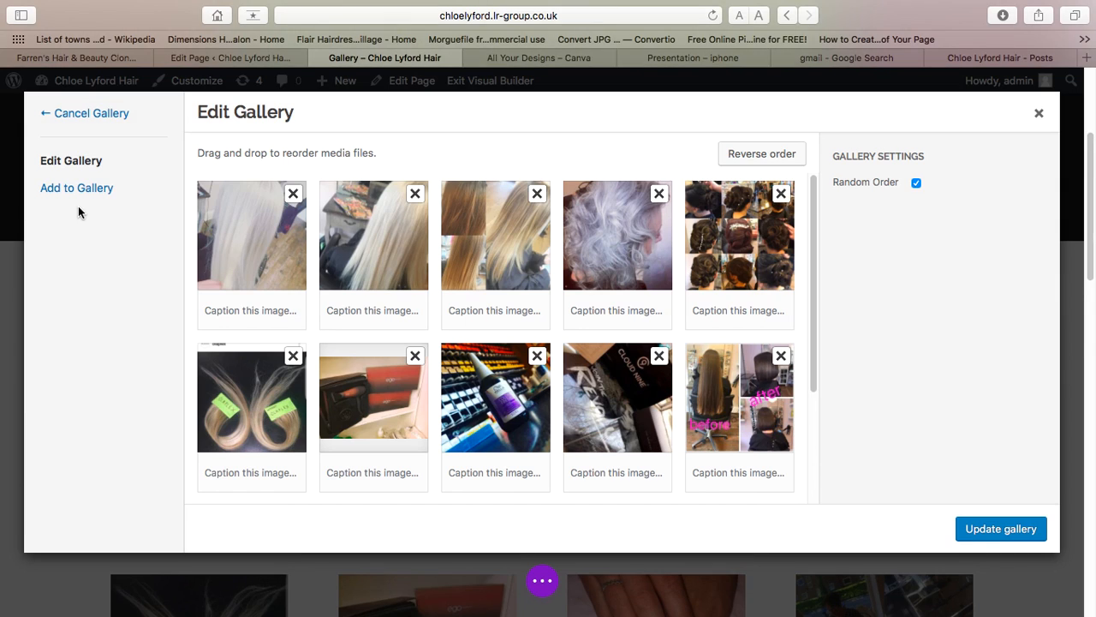
- Upload a first batch of saved hairstyle photos from the computer to the gallery
click(78, 190)
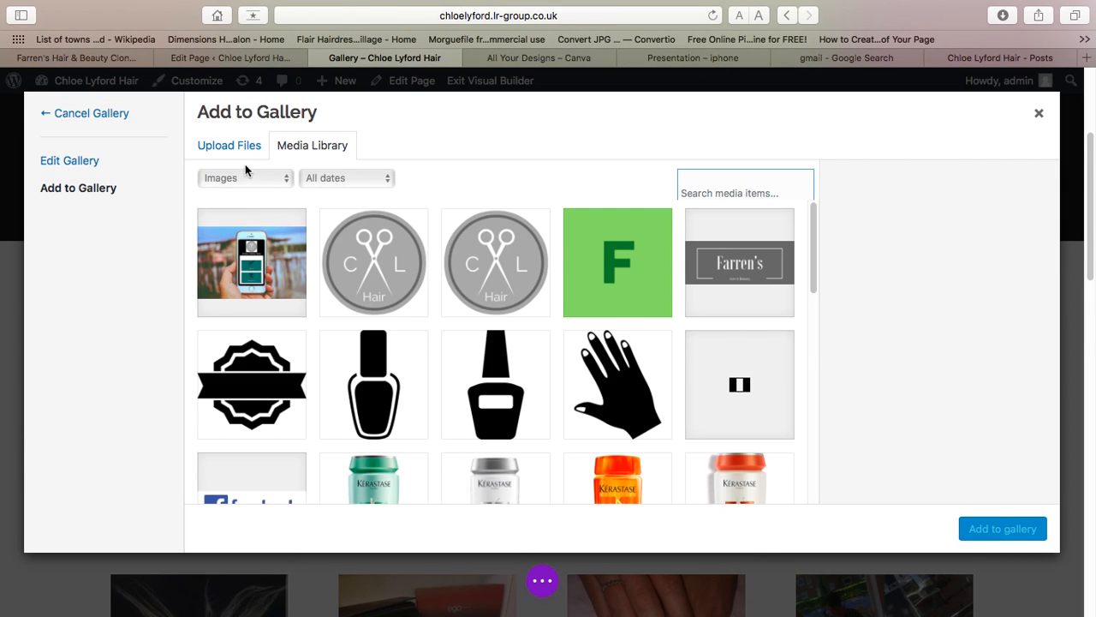
click(235, 147)
click(657, 365)
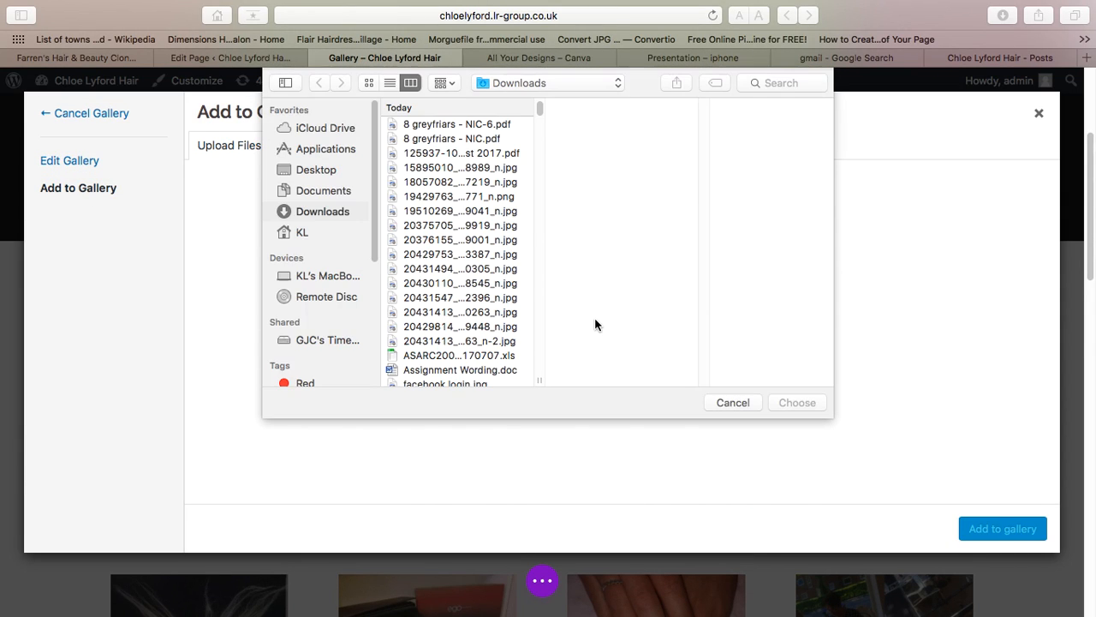
click(432, 313)
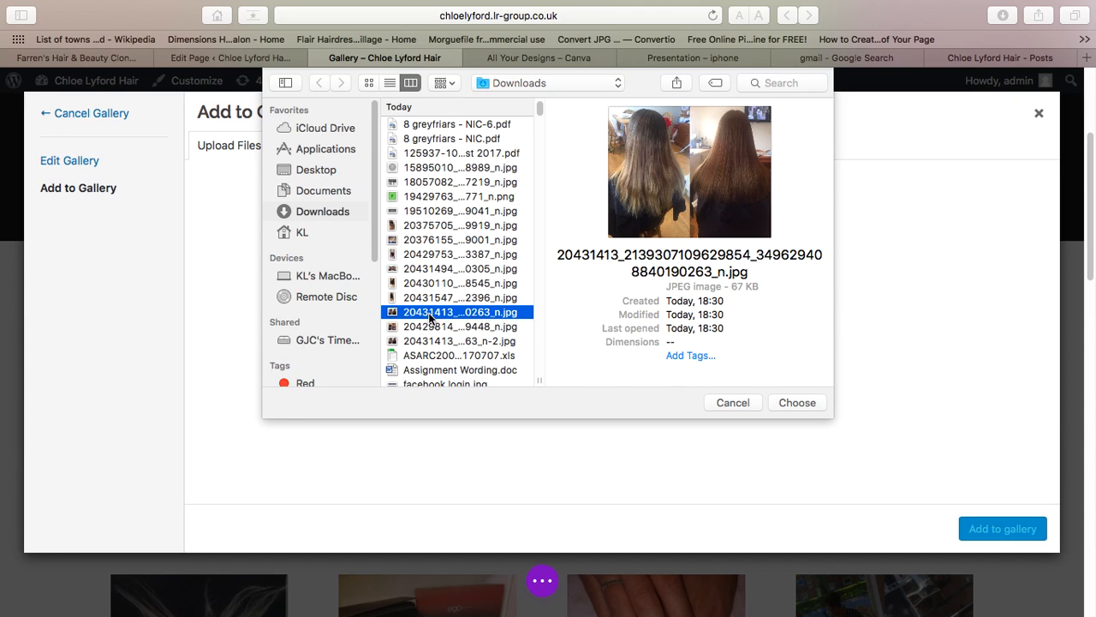
shift+click(433, 327)
shift+click(433, 342)
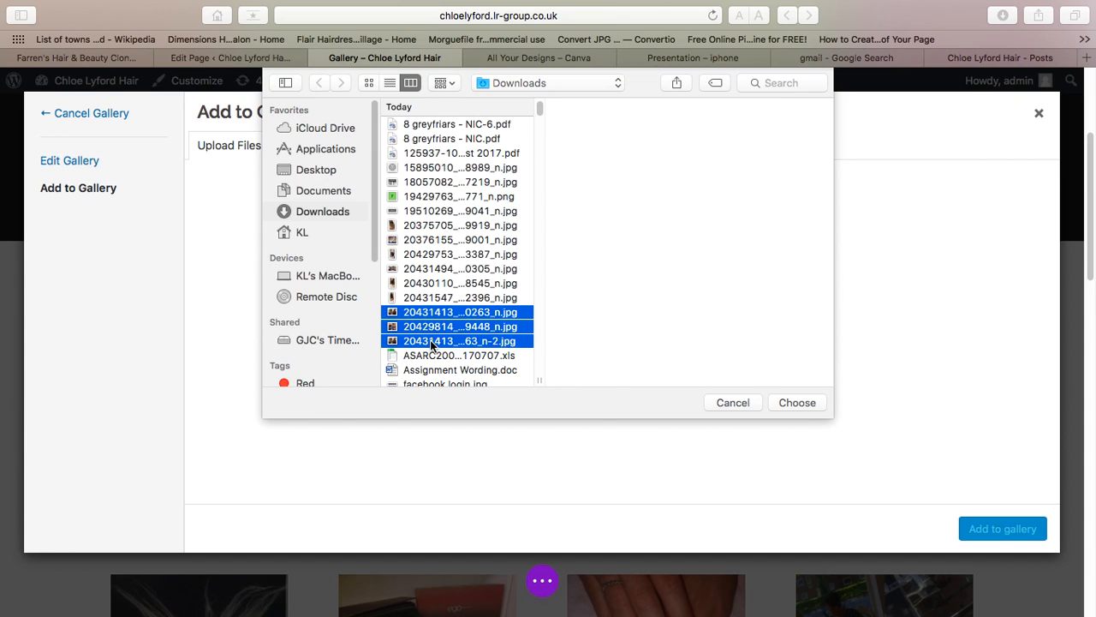
super+click(428, 314)
key(Return)
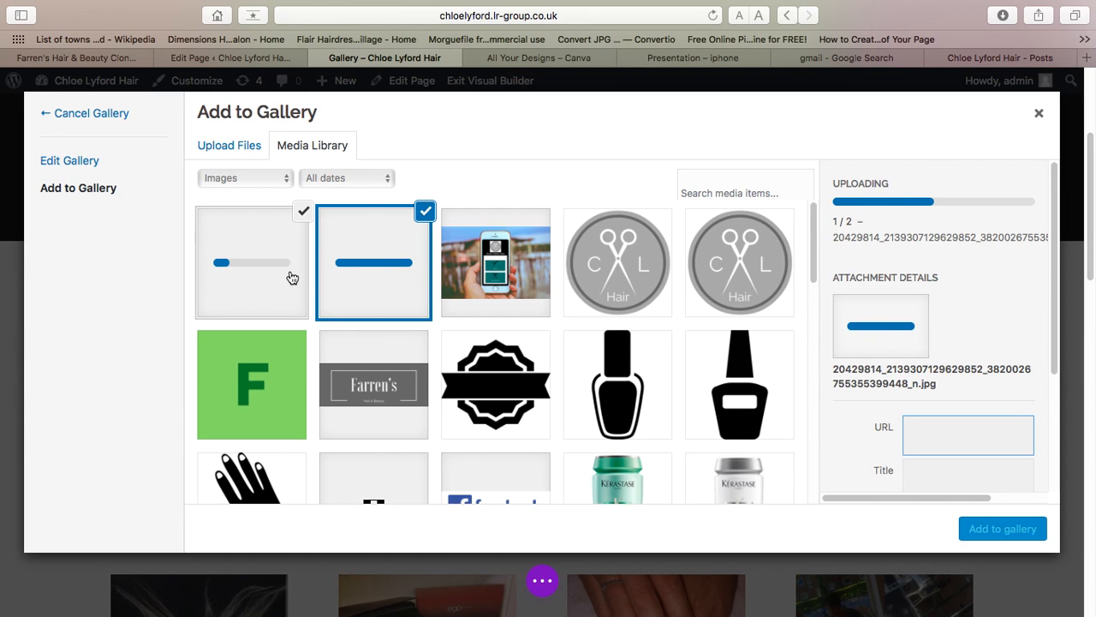
- Upload five more saved photos, starting with the jewelled updo, to the gallery
click(221, 155)
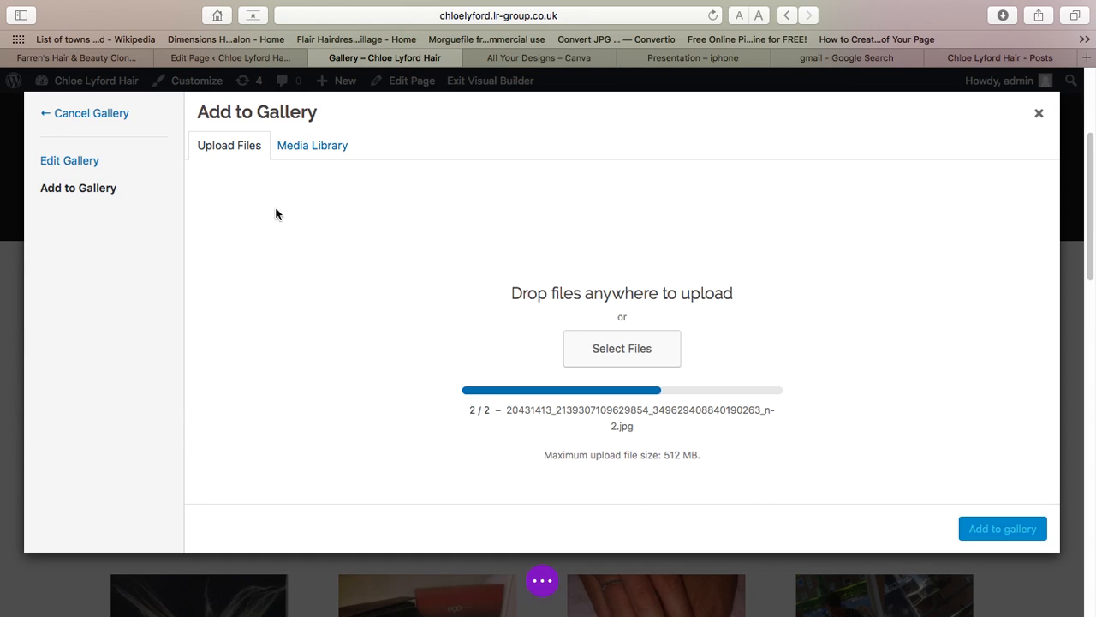
click(607, 353)
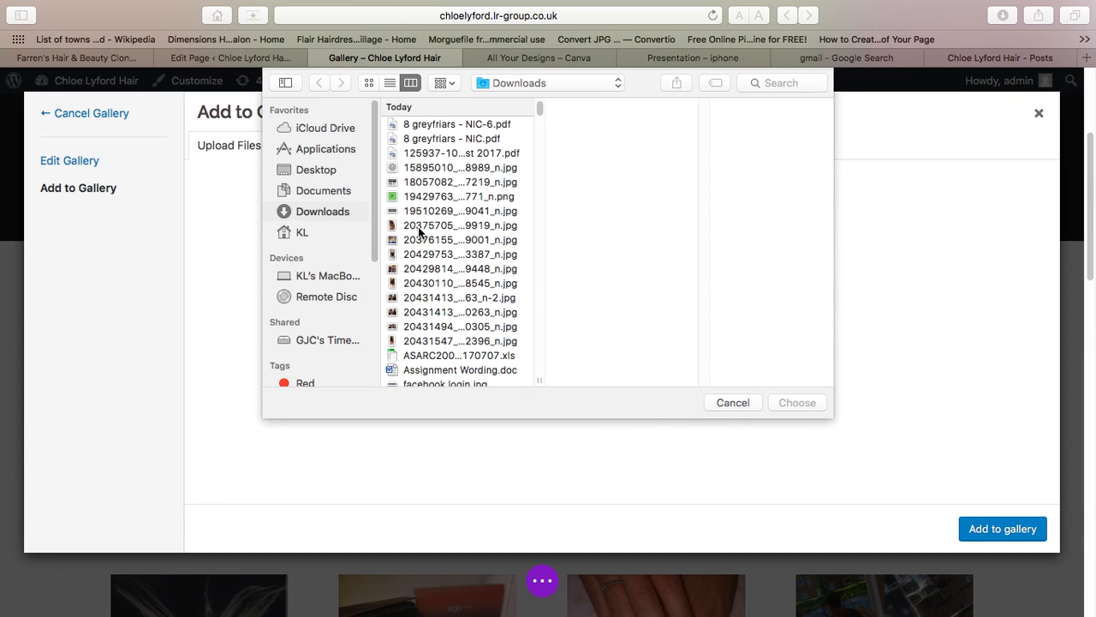
click(418, 226)
shift+click(429, 255)
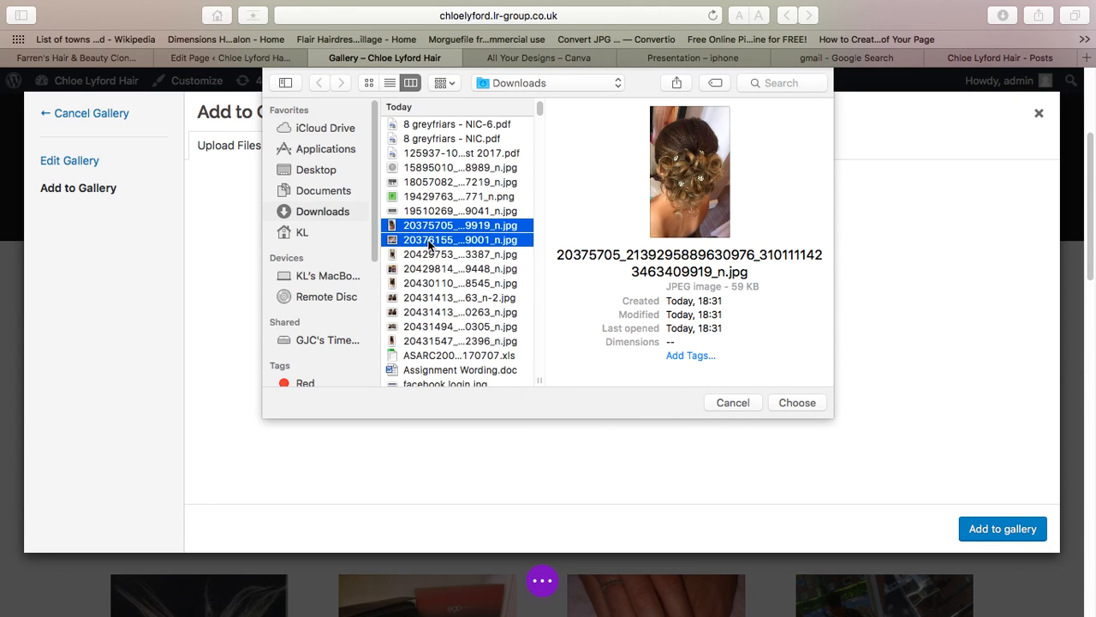
shift+click(428, 269)
shift+click(424, 283)
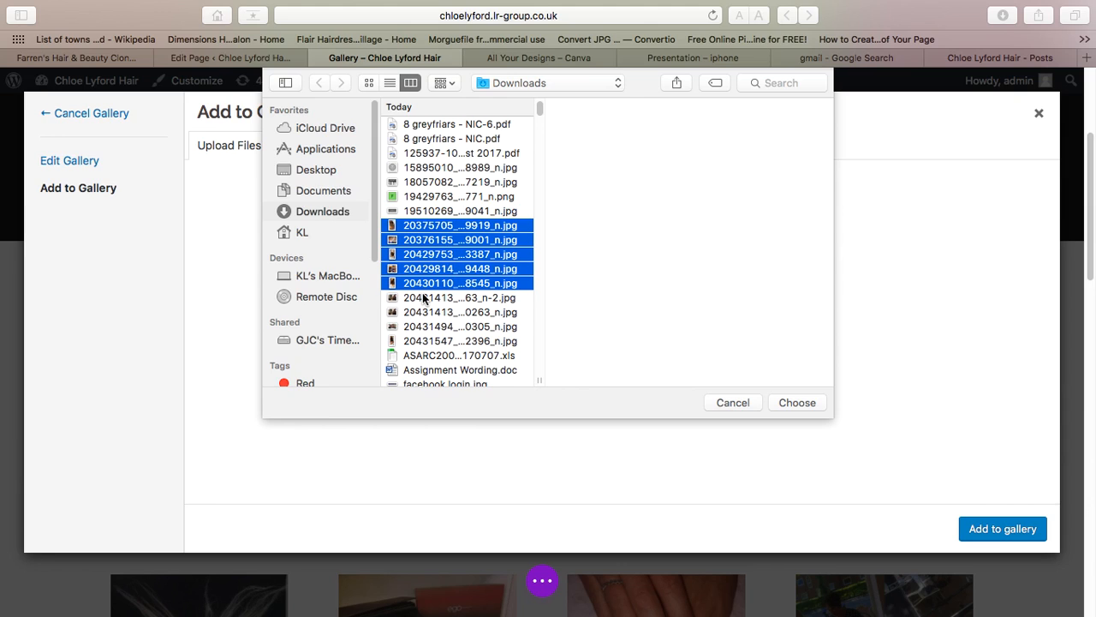
click(795, 403)
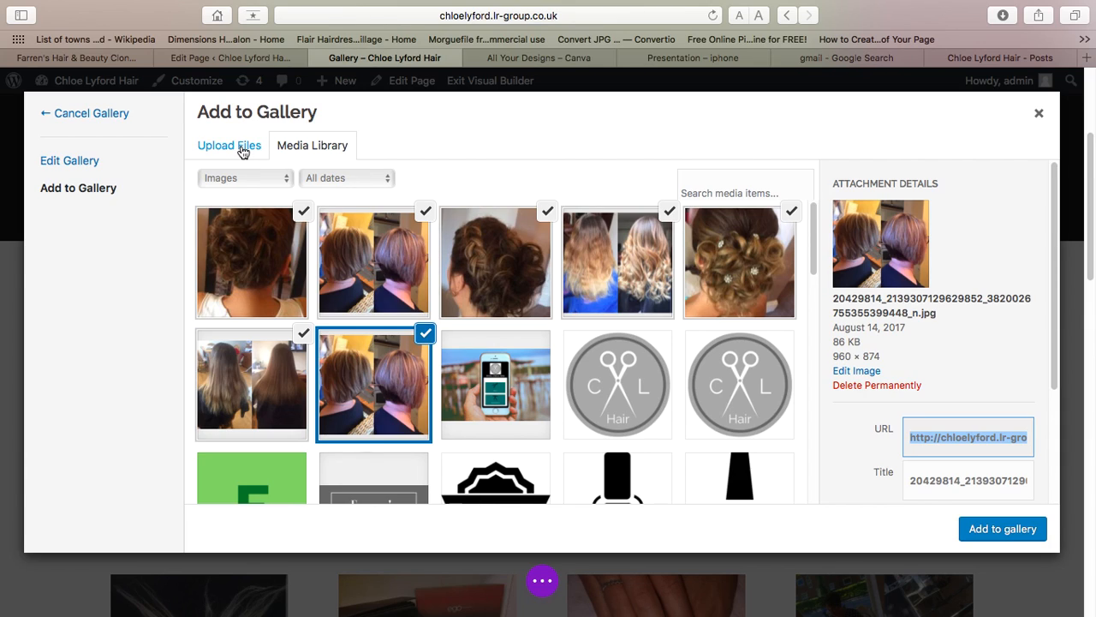
- Save Facebook's before-and-after photo of dark hair turned to curled ombré into Downloads
click(1001, 58)
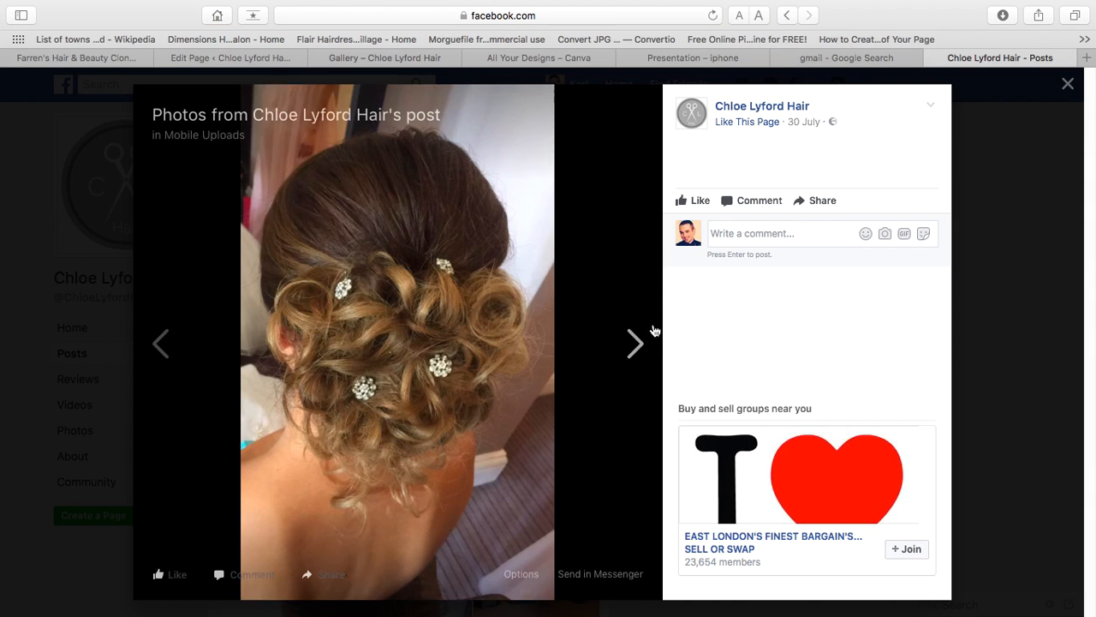
click(636, 344)
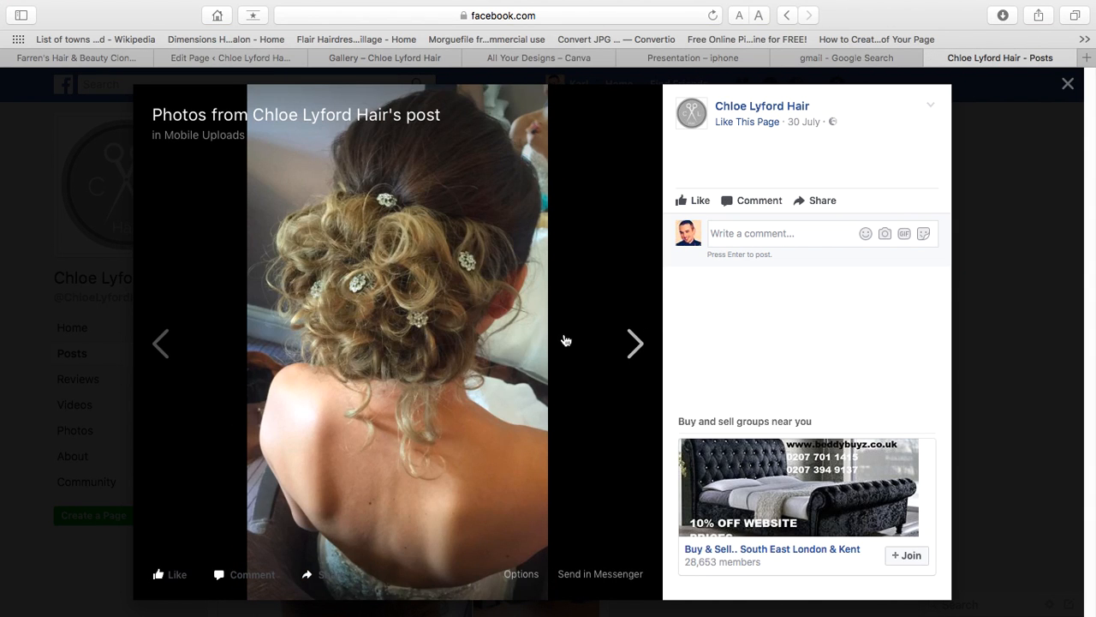
click(1065, 91)
scroll(433, 444, down, 10)
click(434, 452)
right_click(419, 411)
key(Return)
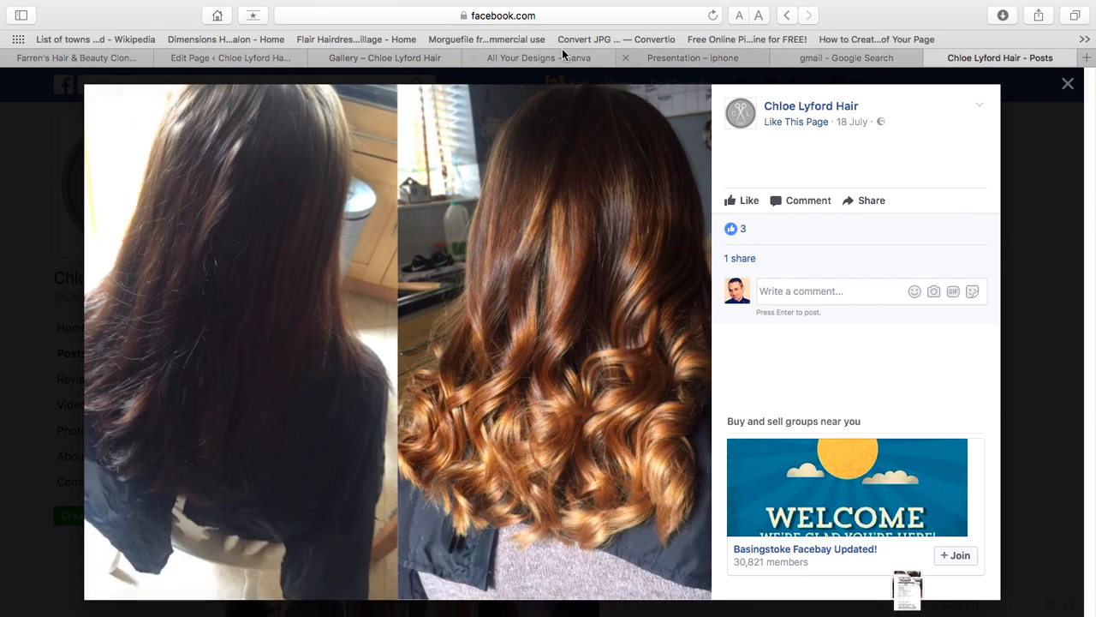
click(369, 59)
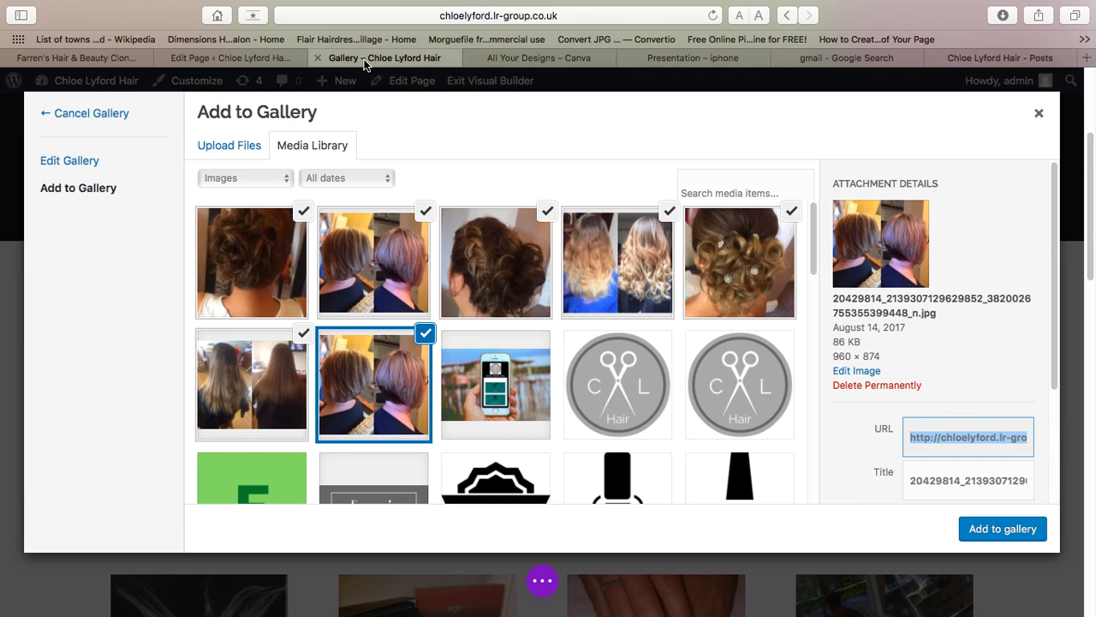
- Upload the downloaded before-and-after ombré photo to the media library
click(230, 147)
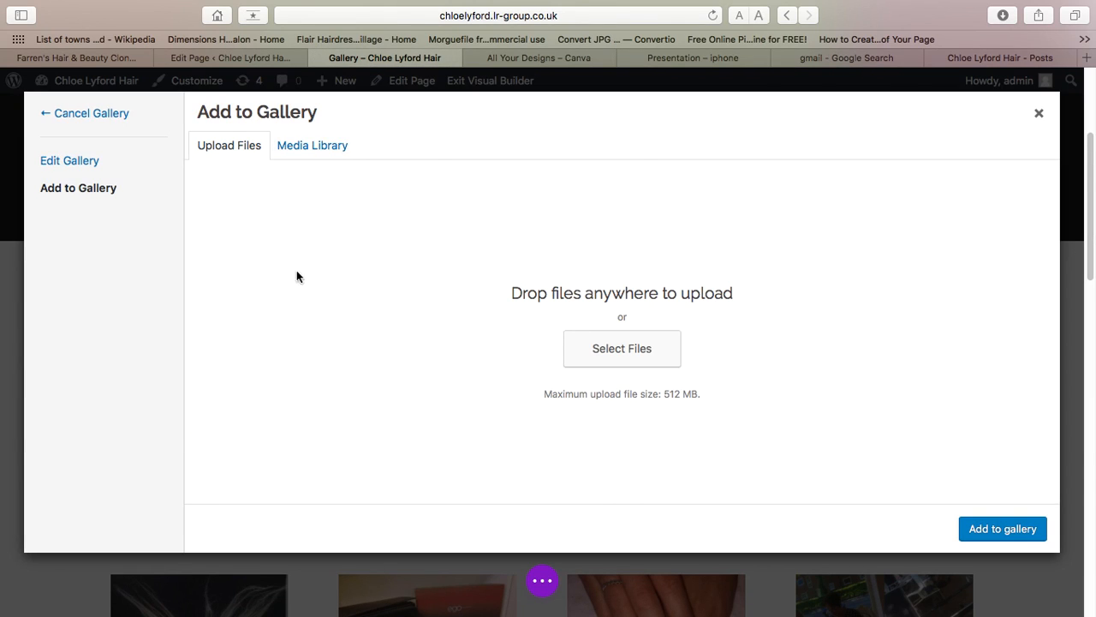
click(594, 340)
click(470, 226)
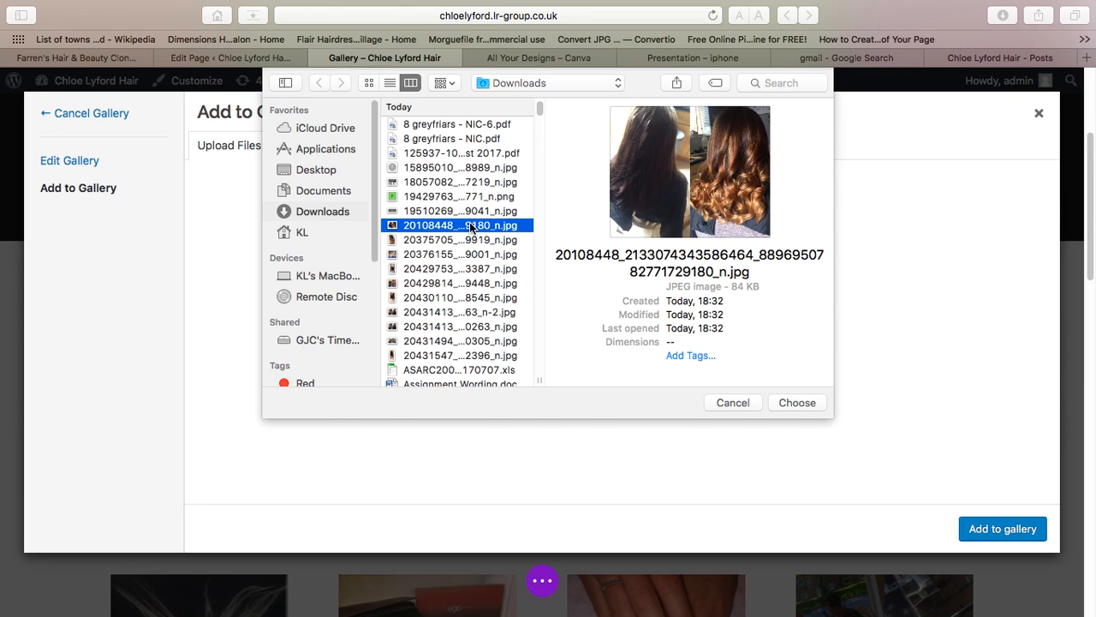
double_click(470, 225)
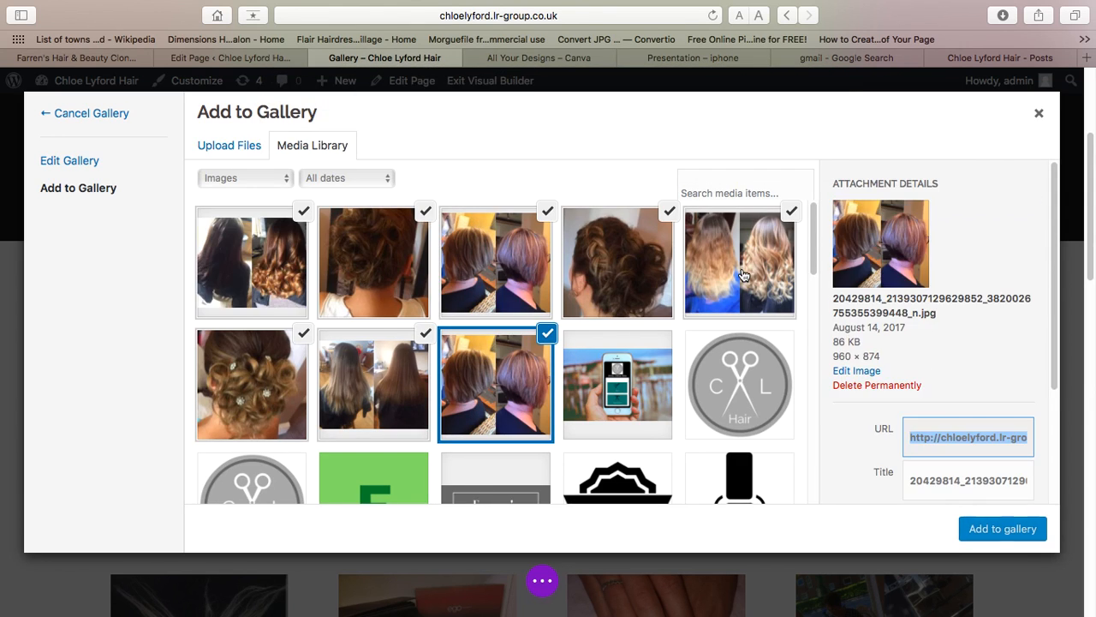
- Remove the ten old images from the gallery's image list
click(1017, 543)
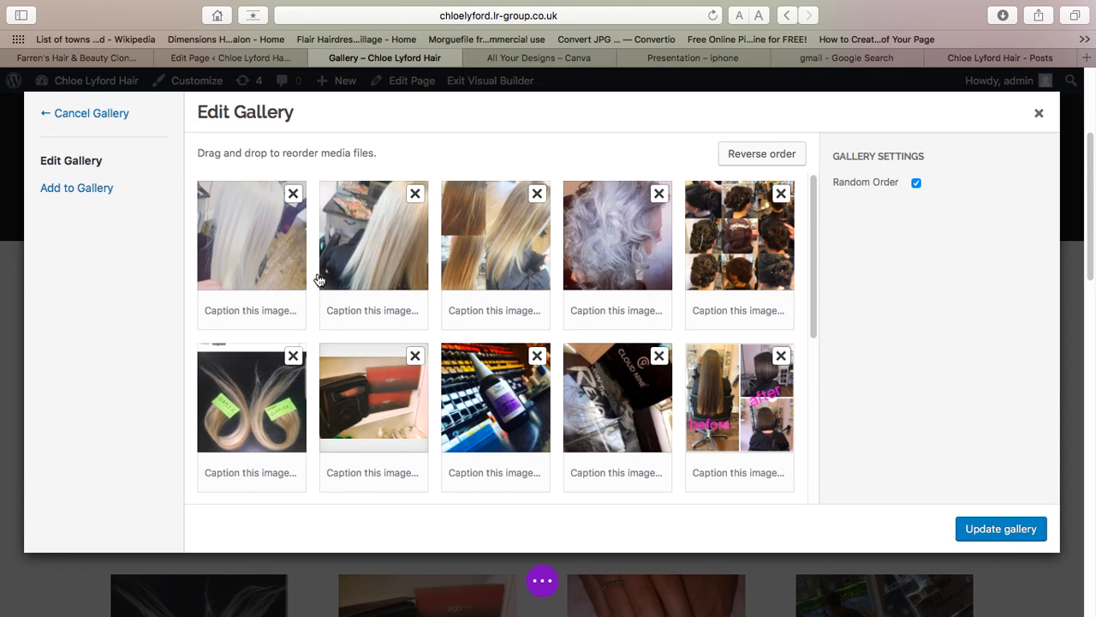
click(294, 196)
click(294, 197)
click(294, 196)
click(294, 196)
click(293, 196)
click(294, 196)
click(294, 196)
click(293, 196)
click(294, 196)
click(293, 196)
click(294, 196)
click(293, 196)
click(294, 196)
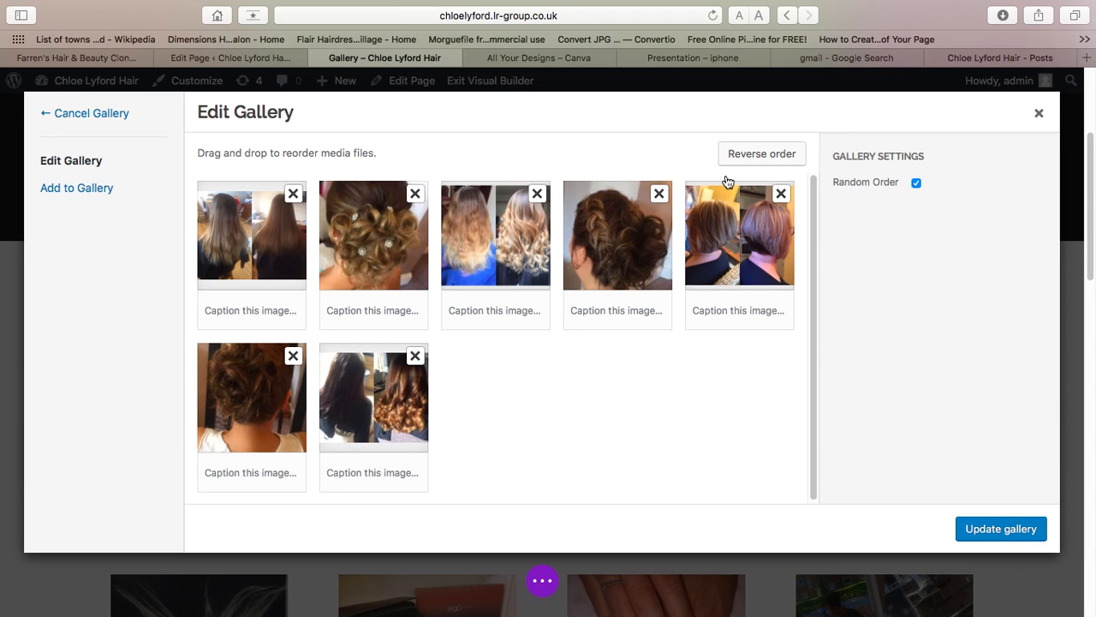
- Add the bob before-and-after photo, update the gallery and confirm the module settings
click(79, 187)
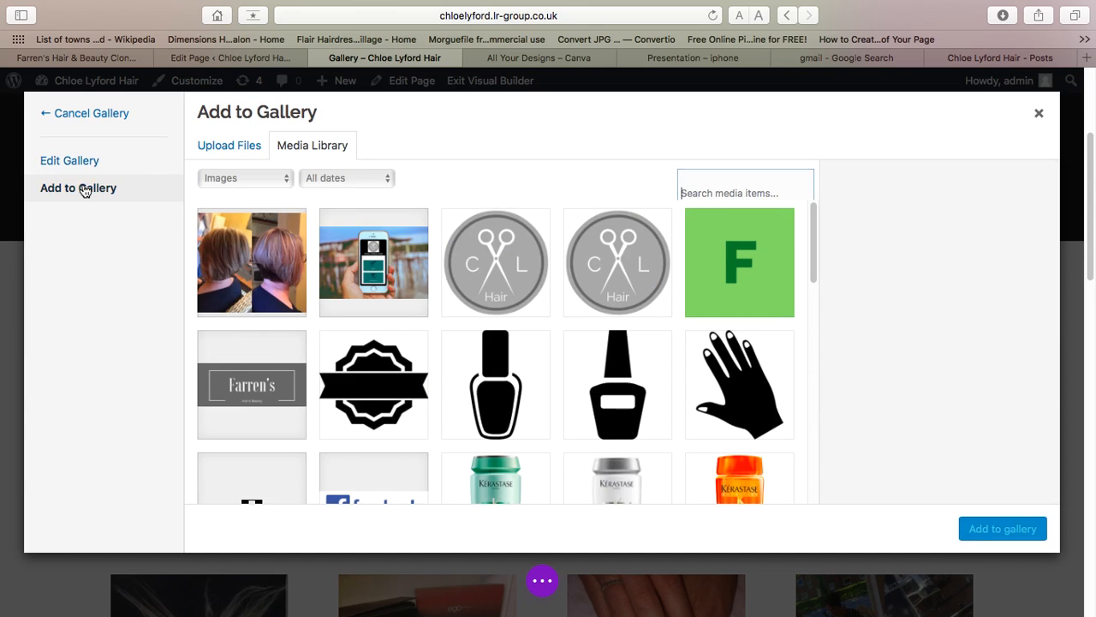
click(252, 261)
click(977, 528)
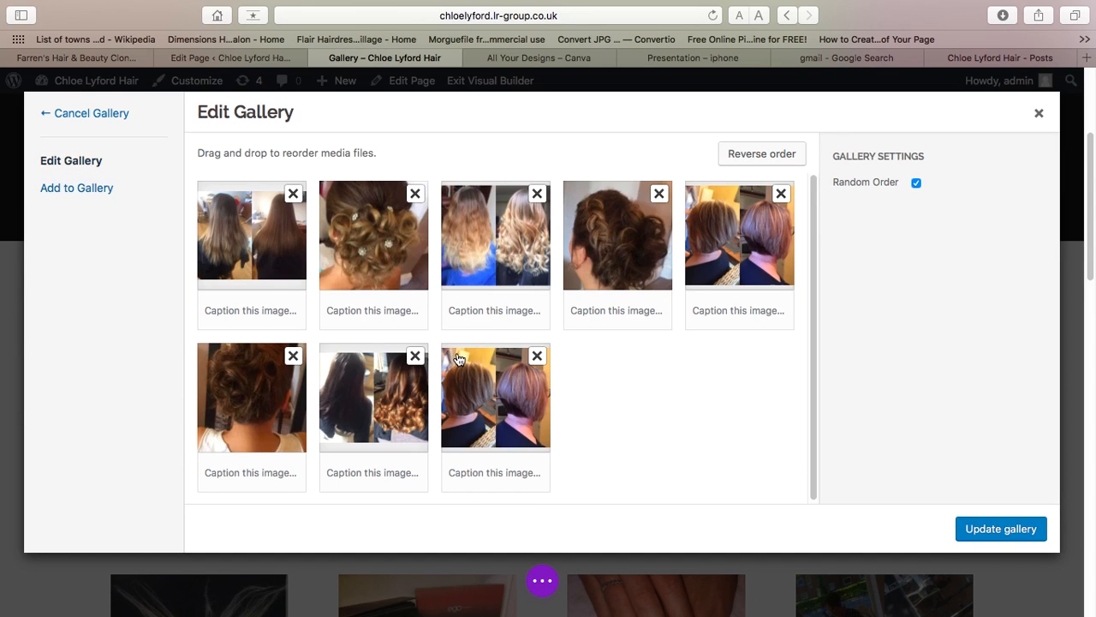
click(1029, 539)
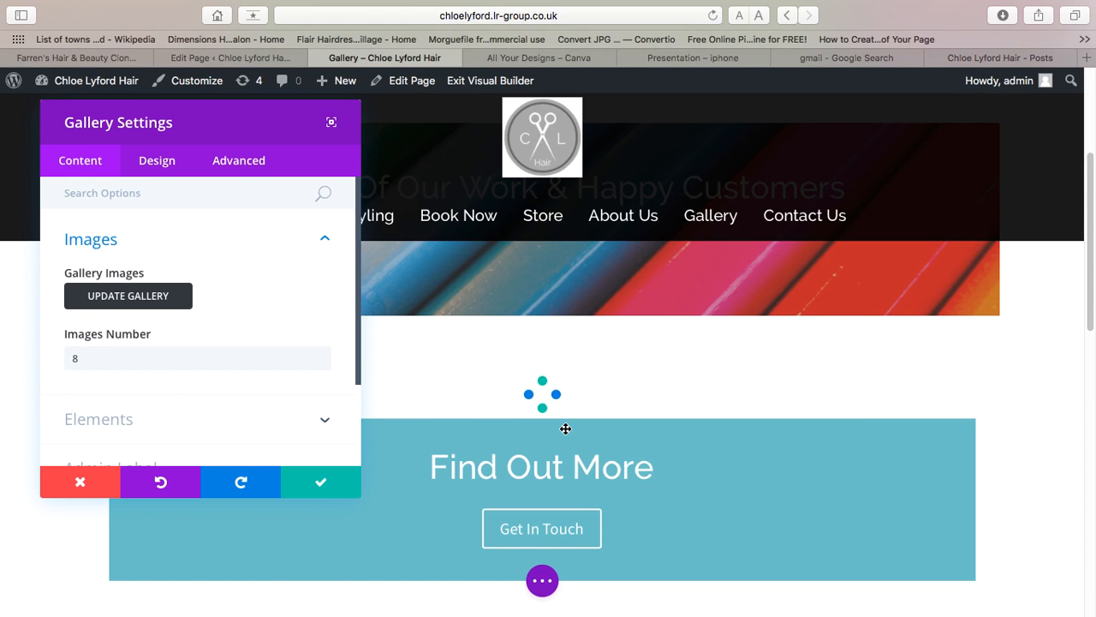
scroll(327, 465, down, 1)
click(312, 481)
scroll(311, 476, down, 4)
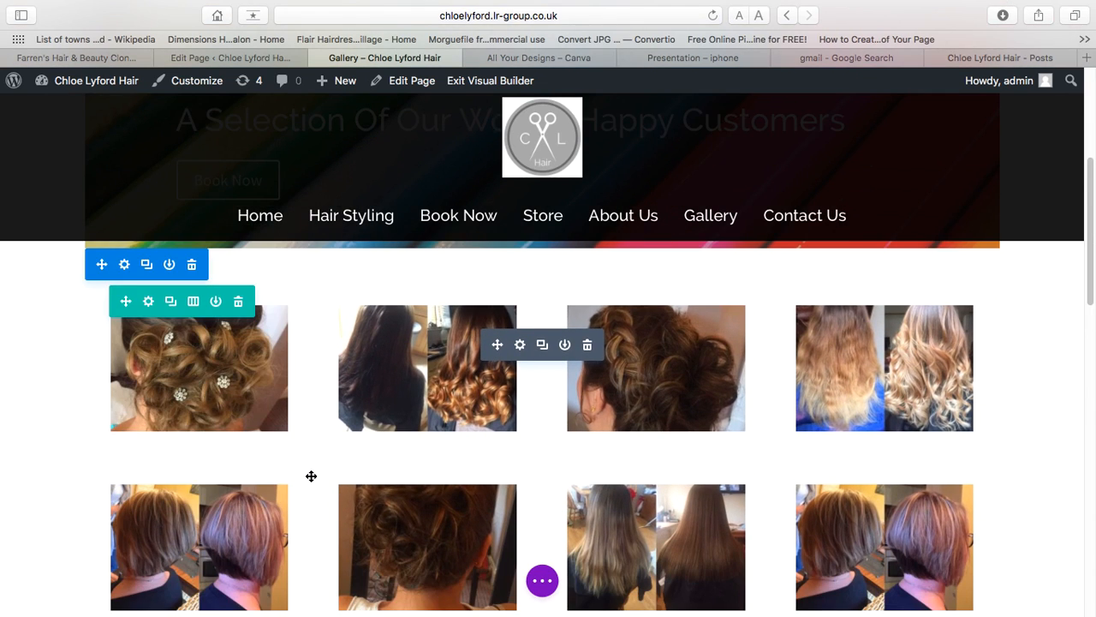
scroll(311, 477, up, 10)
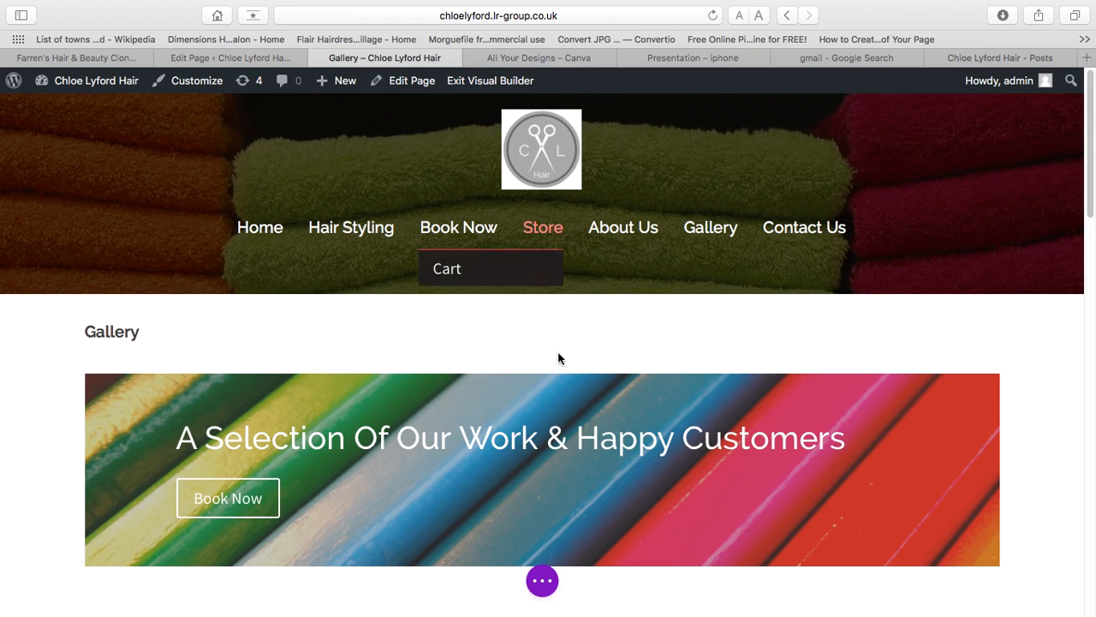
- Save the Gallery page changes and leave for the About Us page
click(542, 581)
click(1039, 588)
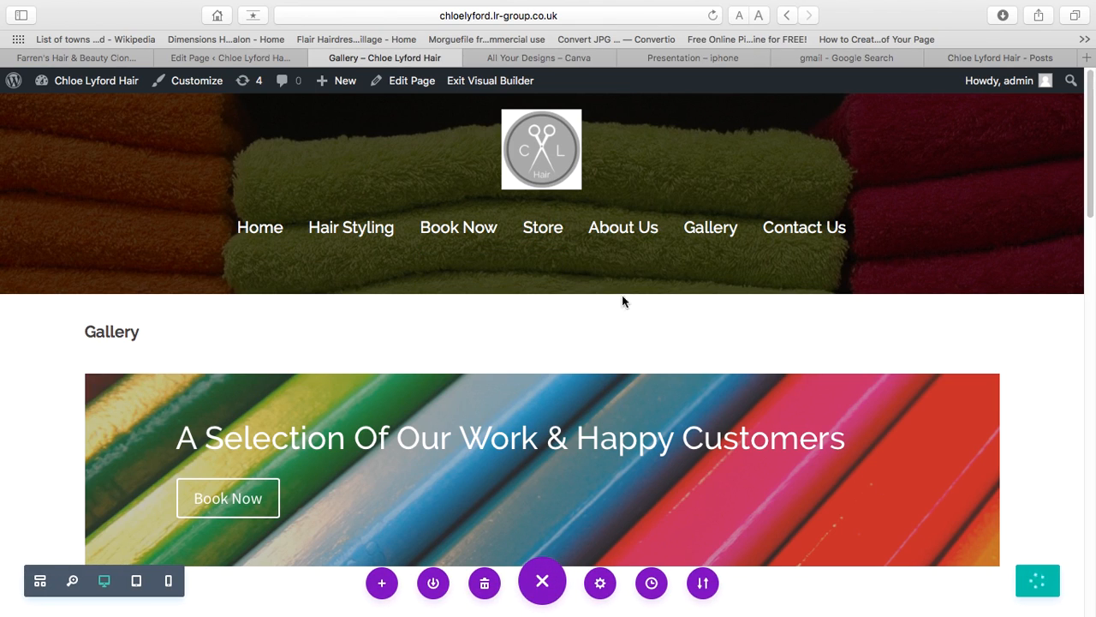
mouse_move(609, 228)
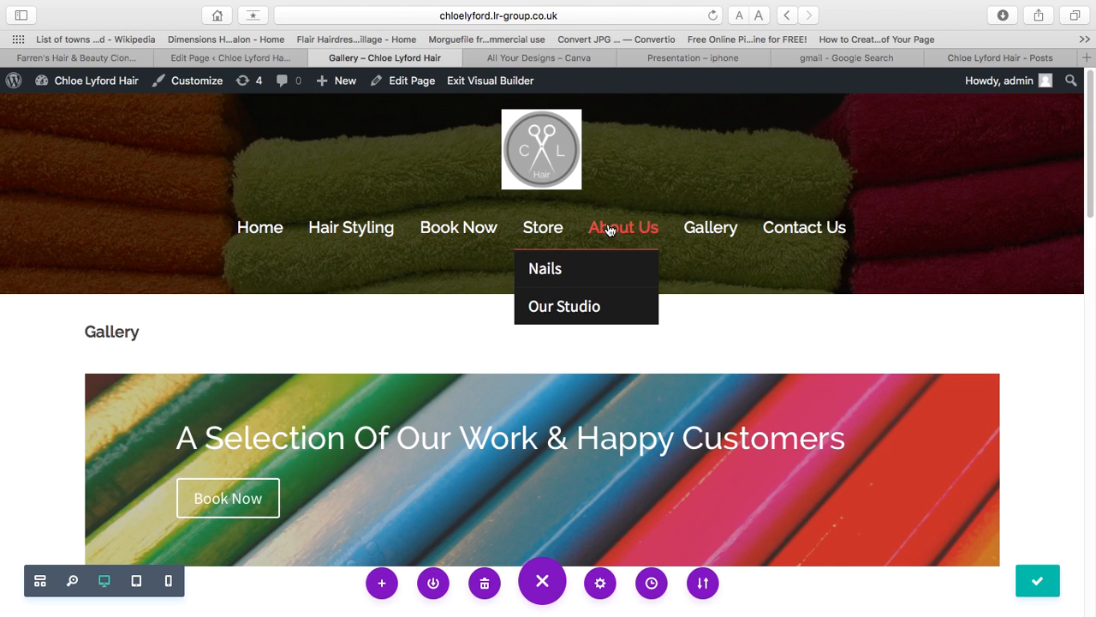
click(609, 228)
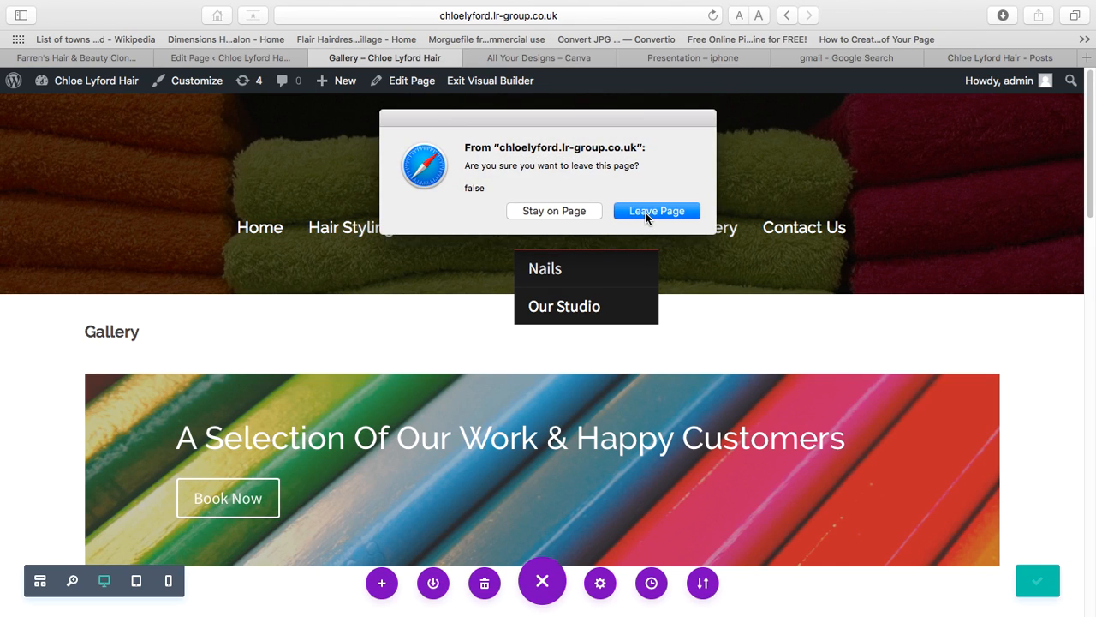
click(646, 214)
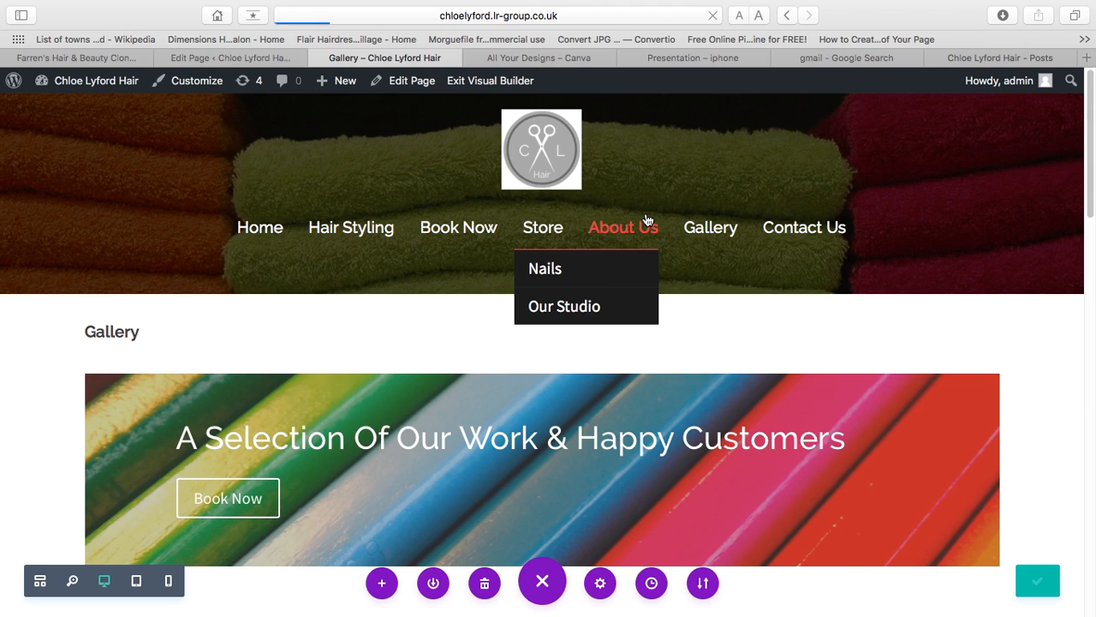
- Open the Our Studio page and enable the visual builder on it
scroll(660, 350, down, 20)
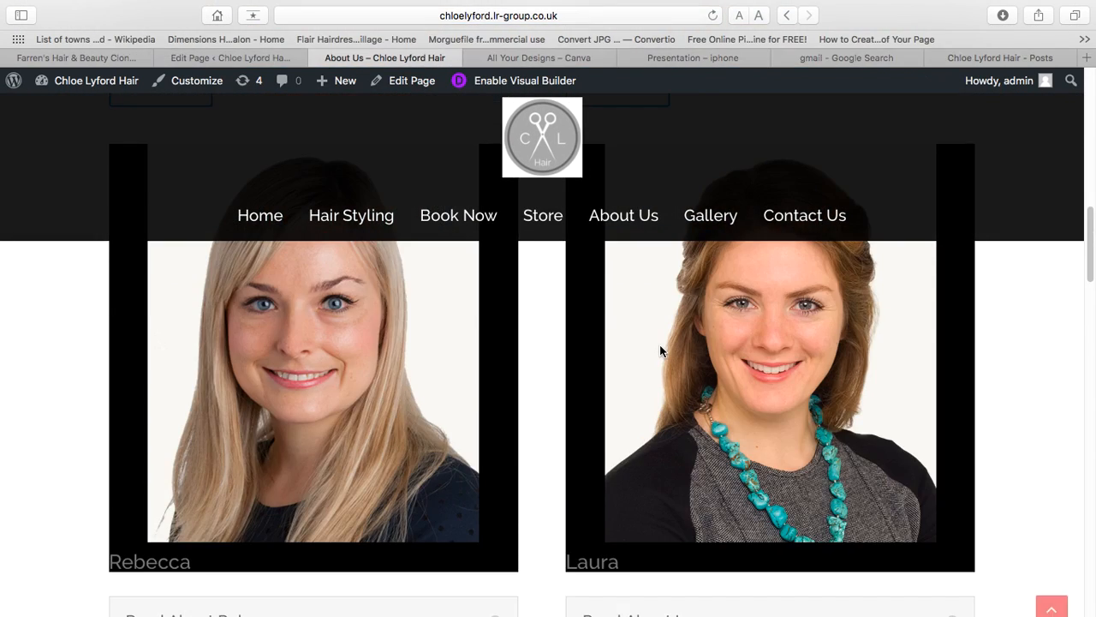
scroll(659, 350, down, 5)
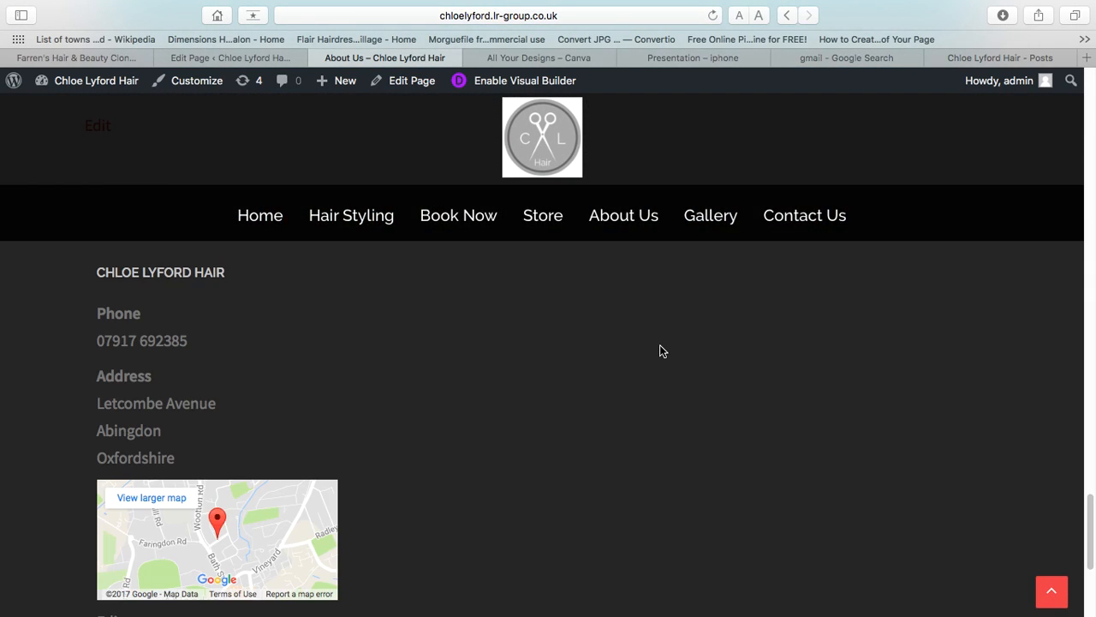
scroll(659, 349, up, 12)
mouse_move(613, 226)
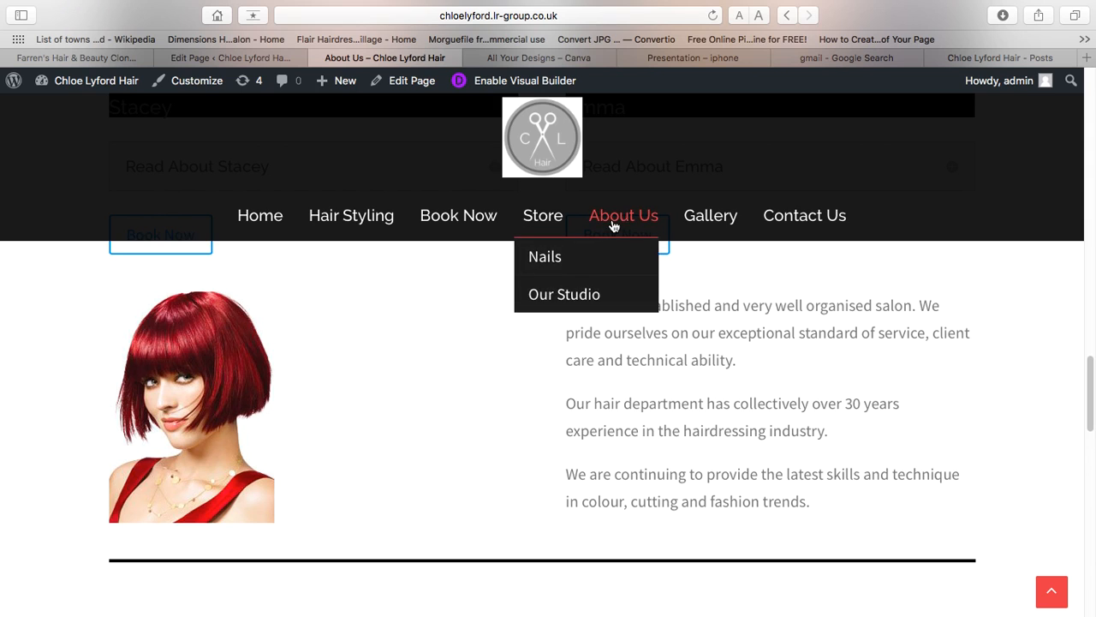
click(604, 307)
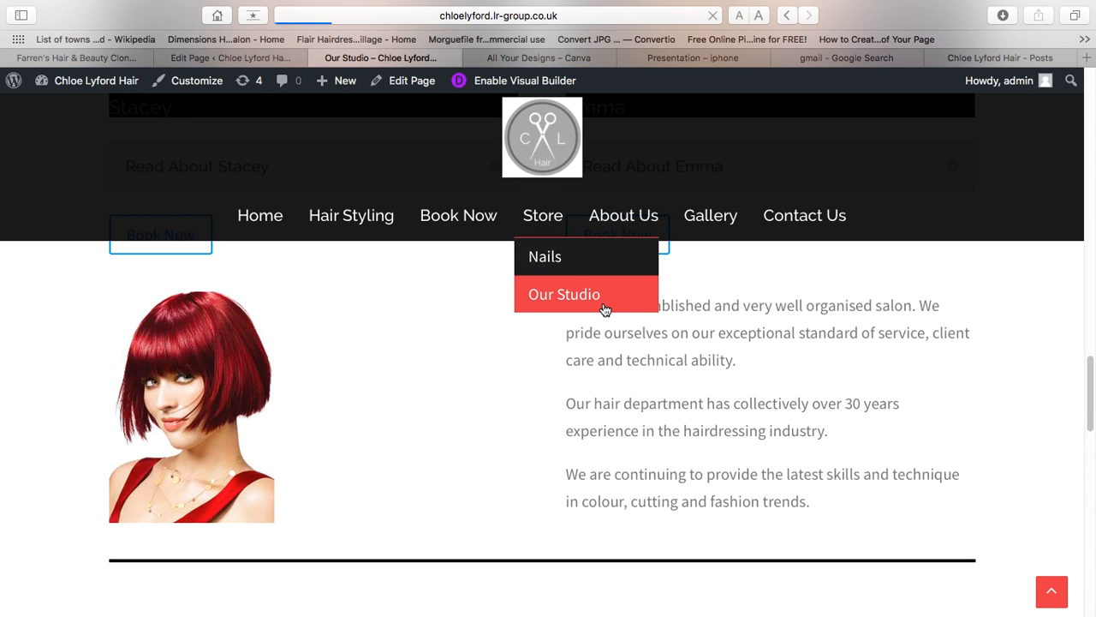
scroll(615, 343, down, 2)
scroll(624, 377, down, 10)
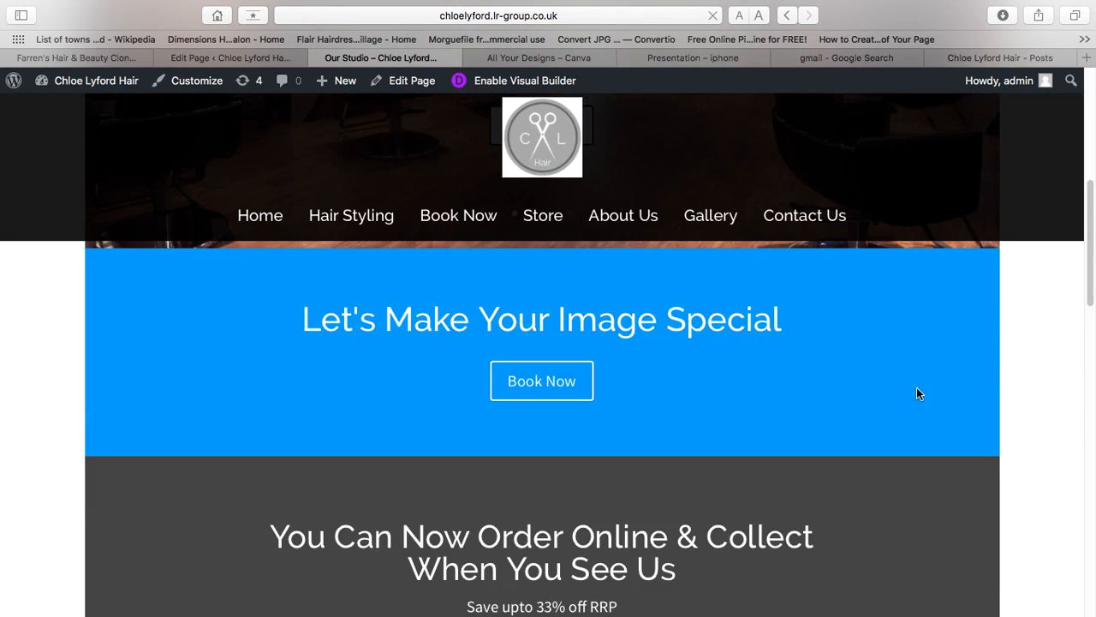
scroll(1083, 339, down, 2)
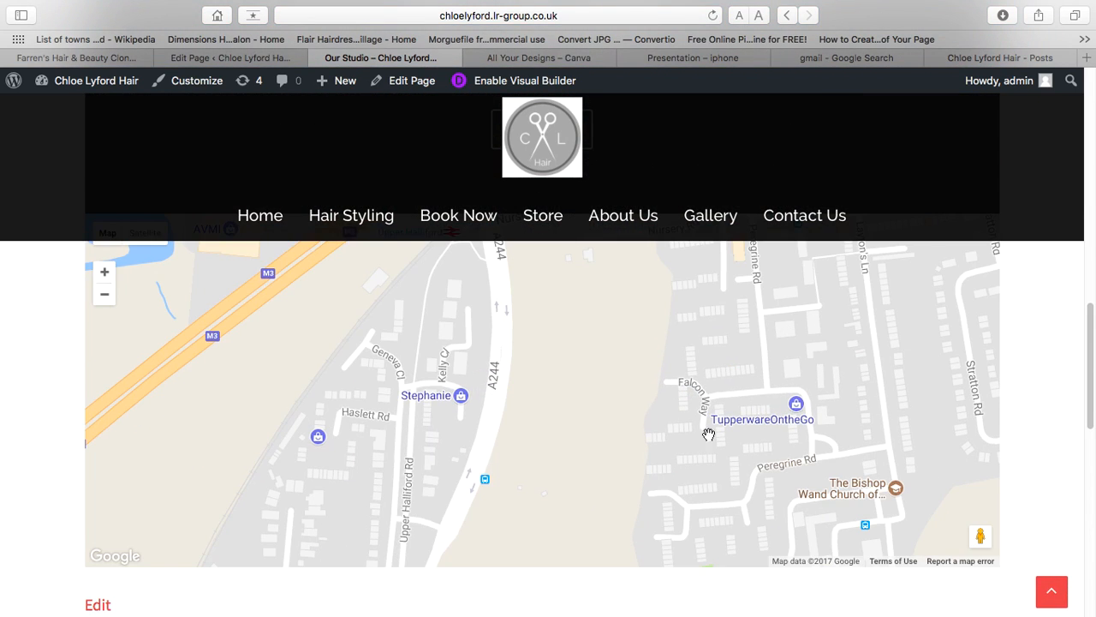
scroll(563, 387, up, 1)
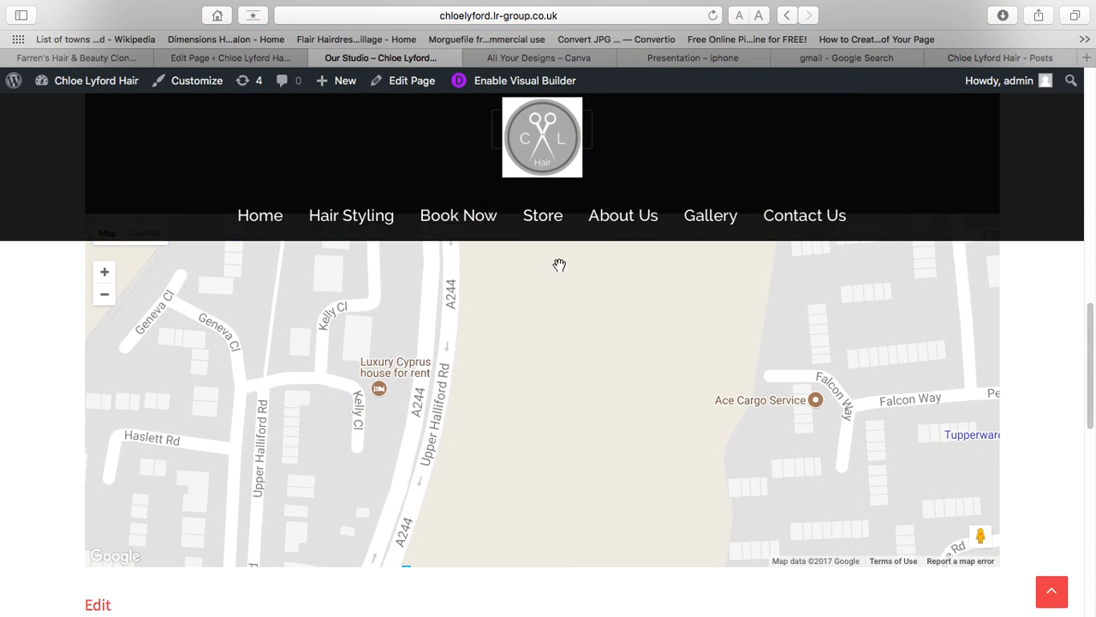
click(554, 77)
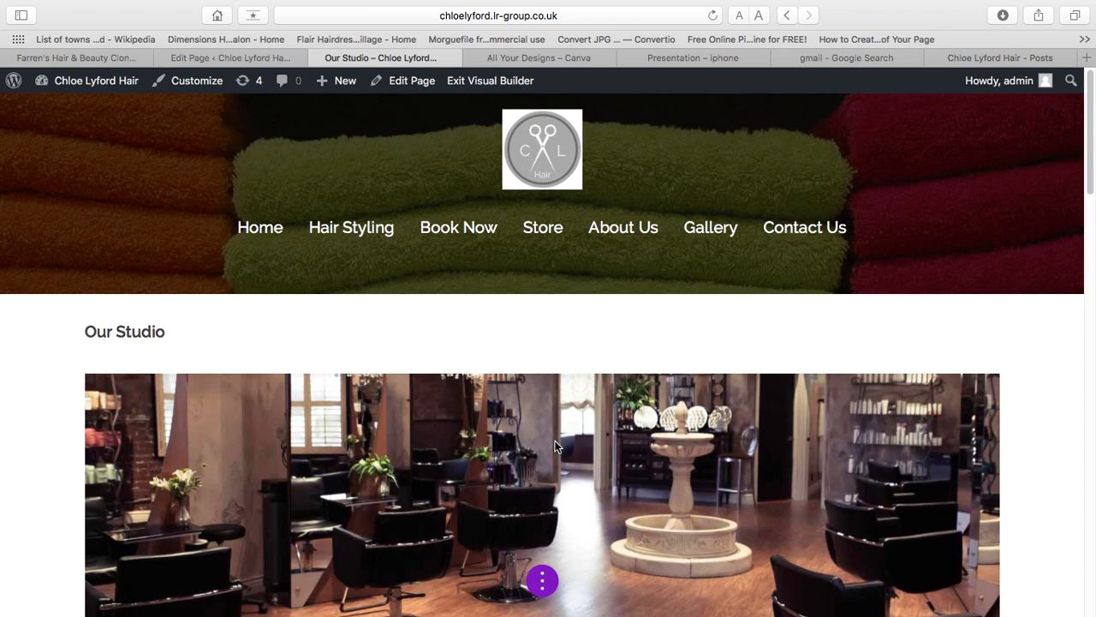
scroll(555, 442, down, 15)
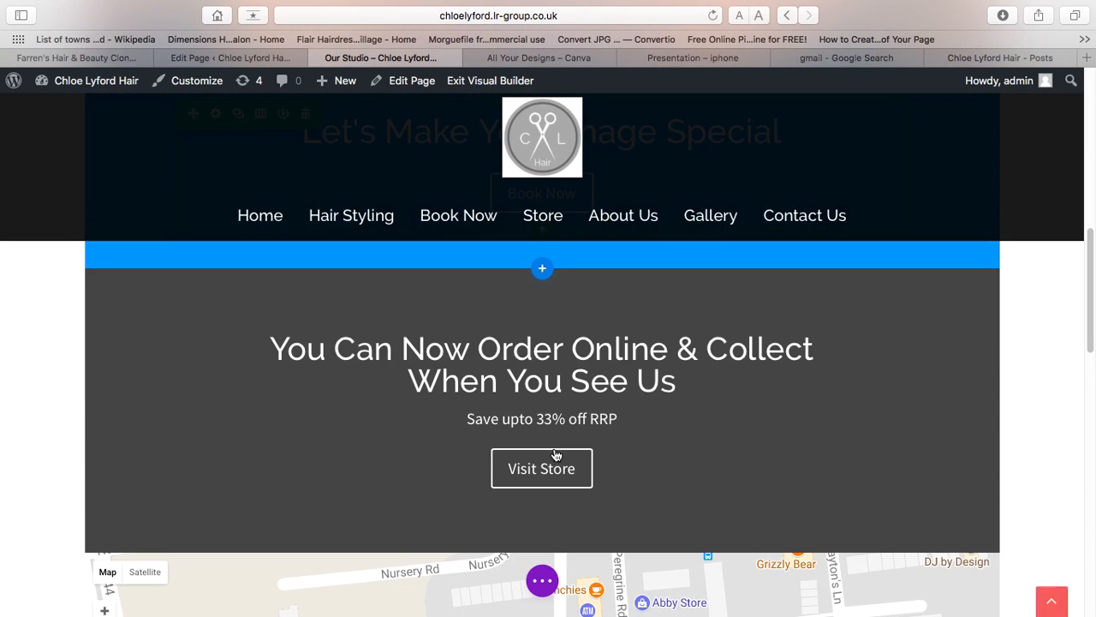
scroll(599, 485, up, 3)
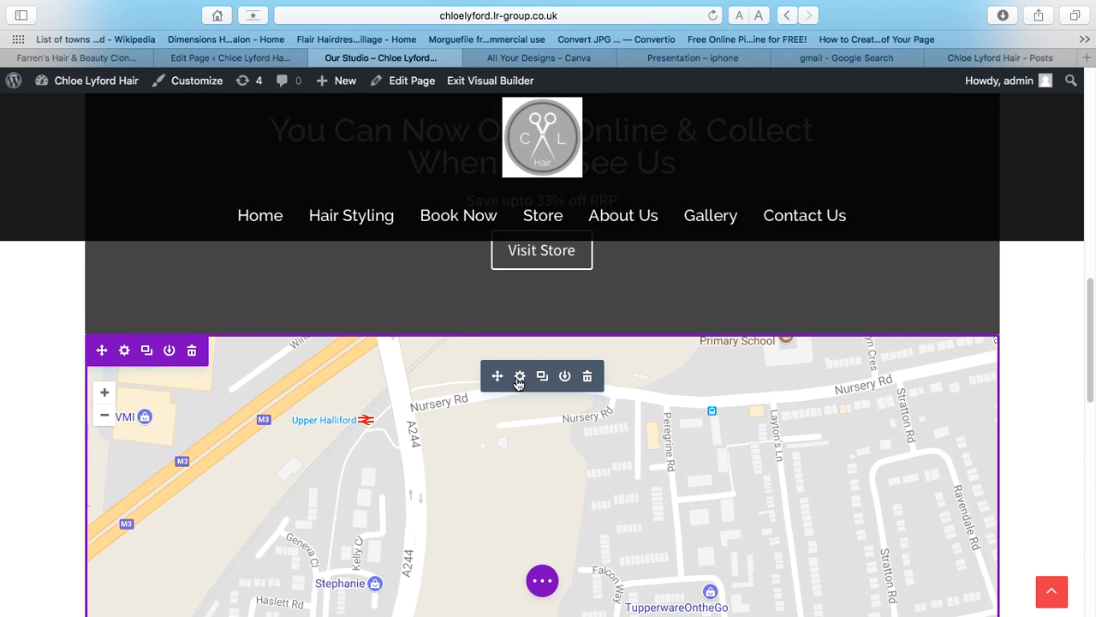
click(519, 378)
click(115, 312)
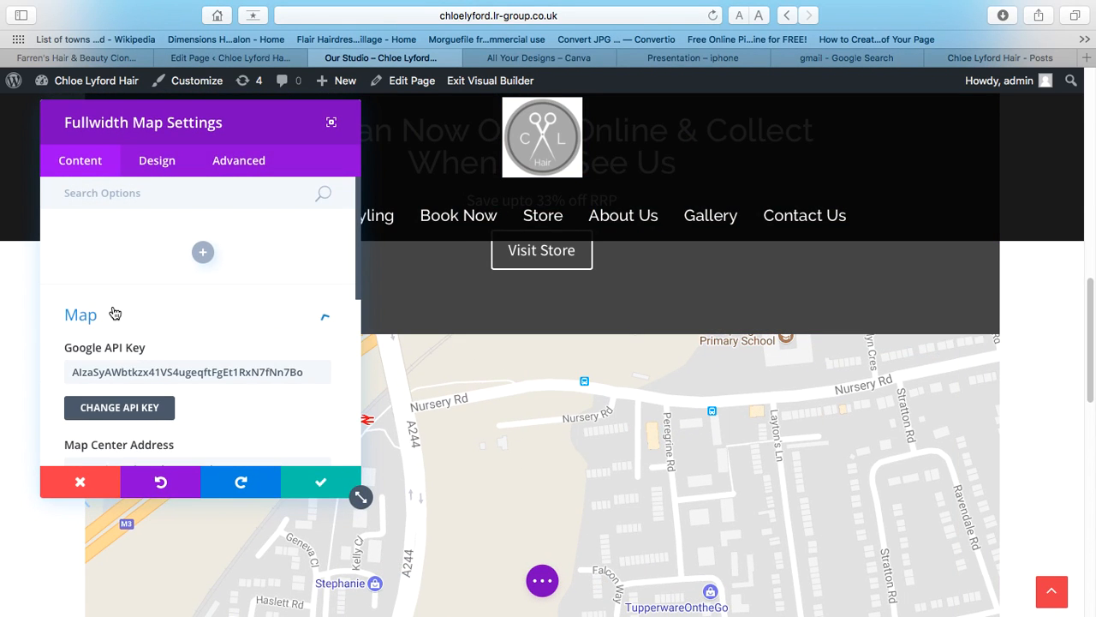
scroll(115, 312, down, 3)
double_click(164, 322)
key(ctrl+a)
key(BackSpace)
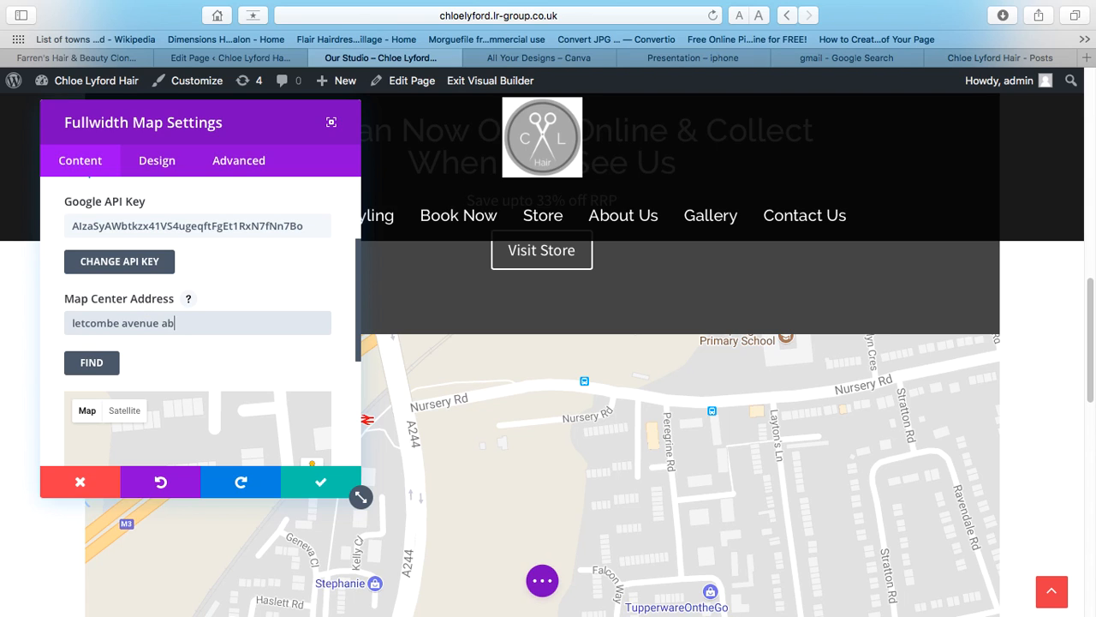
click(109, 362)
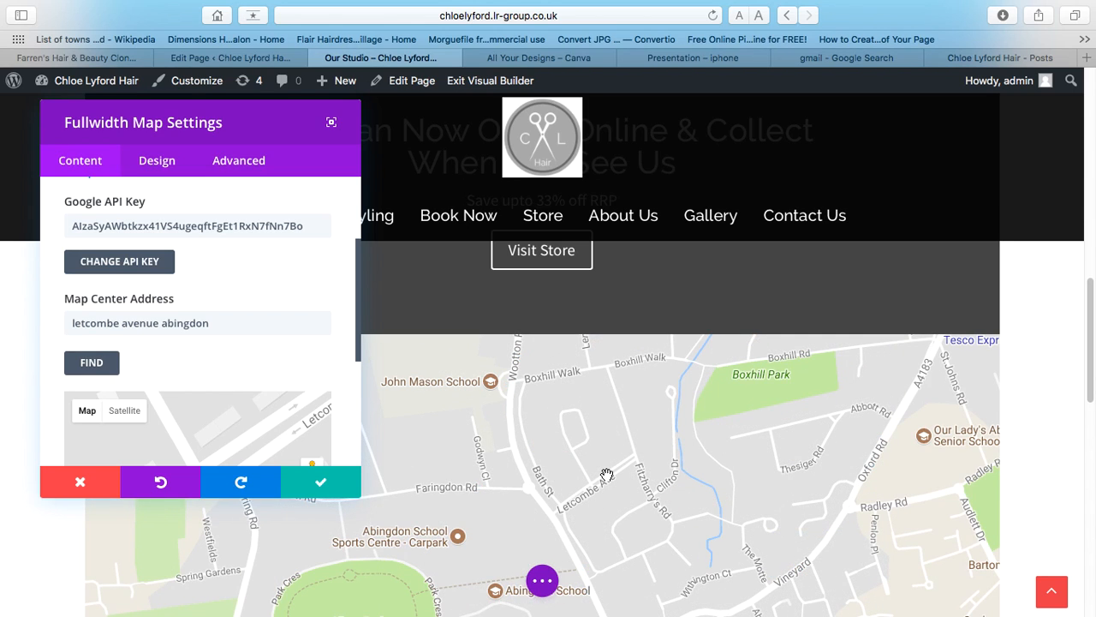
click(96, 370)
scroll(731, 507, up, 1)
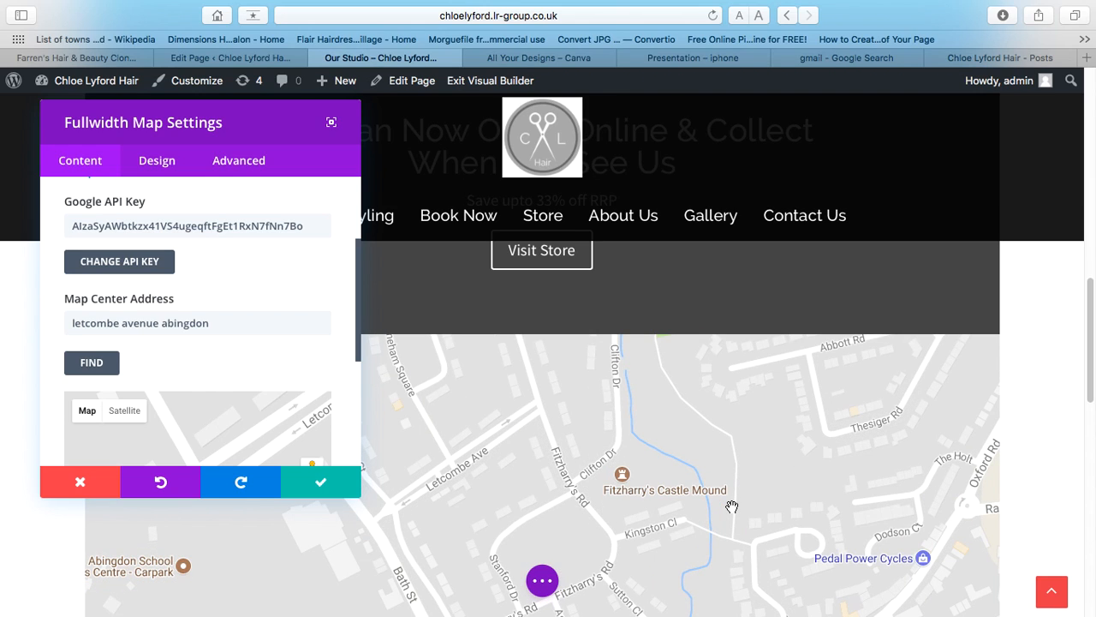
click(332, 488)
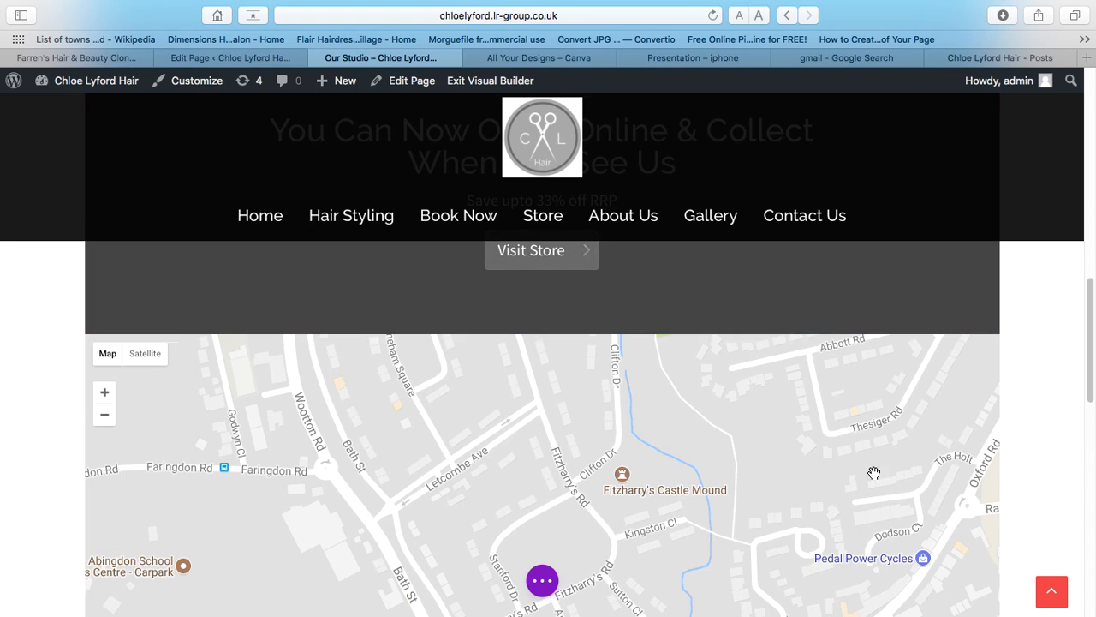
- Save the Our Studio page and take Safari out of full screen
click(542, 579)
click(1035, 581)
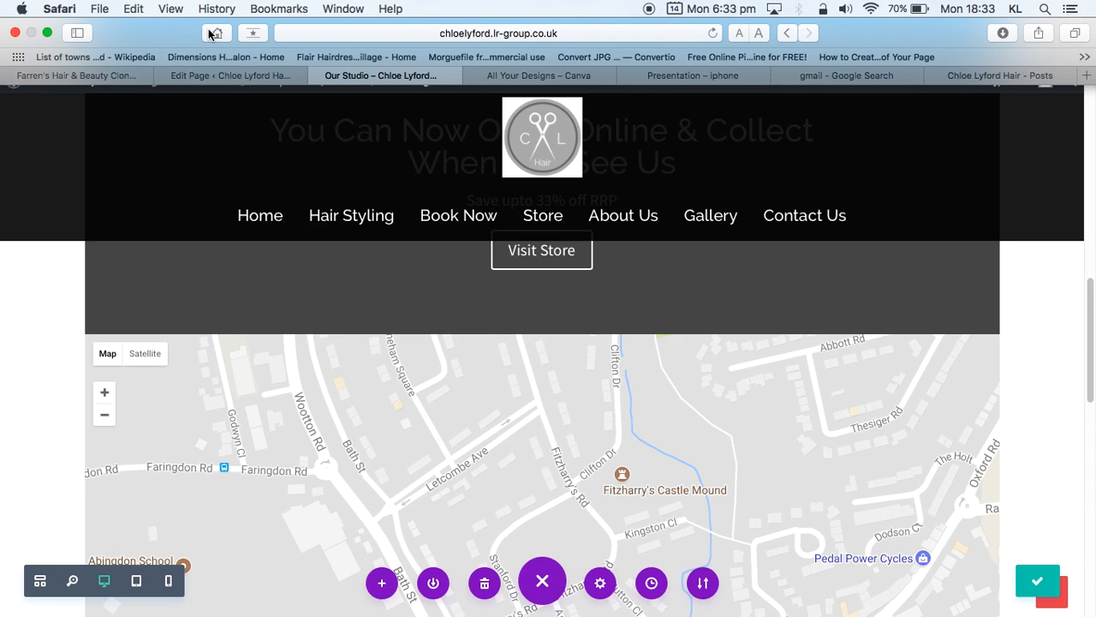
click(49, 33)
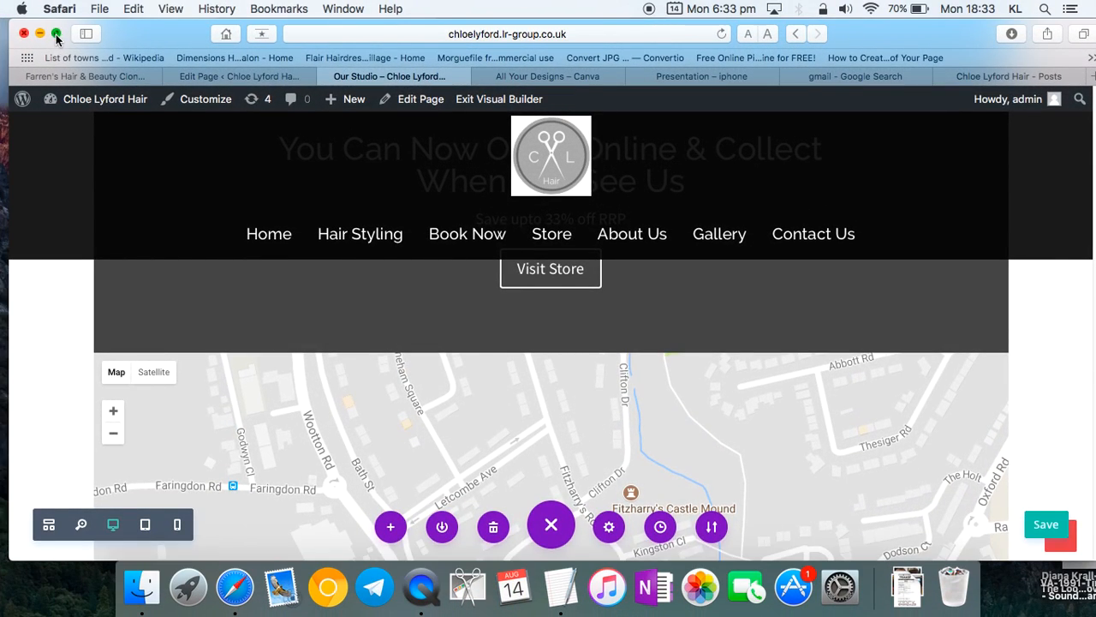
- Copy the Facebook photo link under 'Other' in the TextEdit design brief
drag(195, 34, 226, 429)
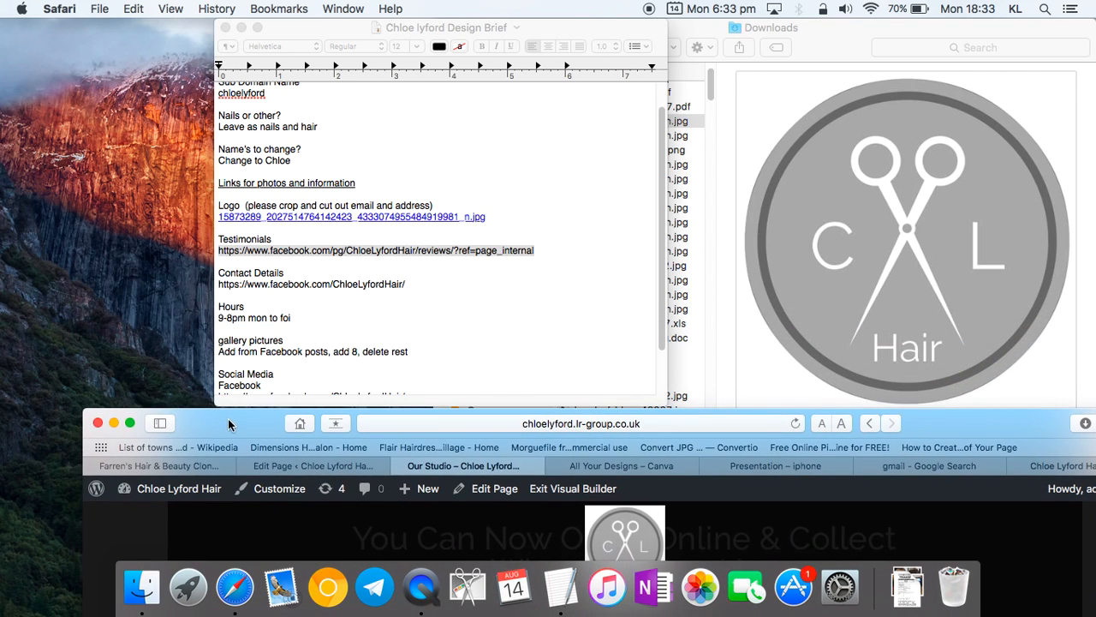
scroll(370, 362, down, 2)
scroll(328, 351, down, 3)
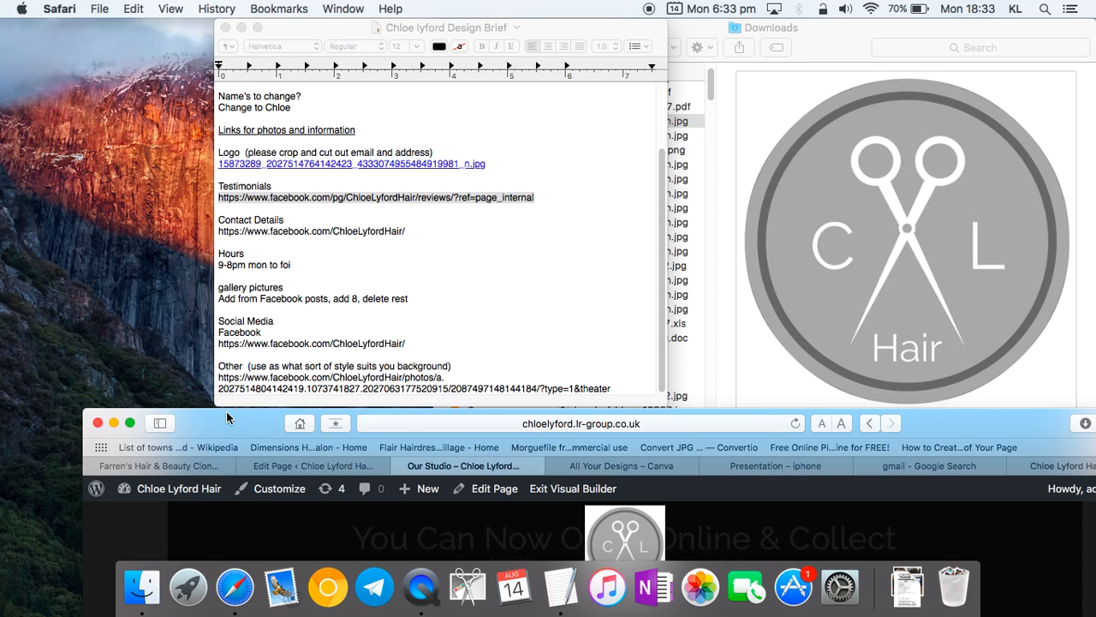
click(613, 390)
drag(613, 390, 218, 377)
key(super+c)
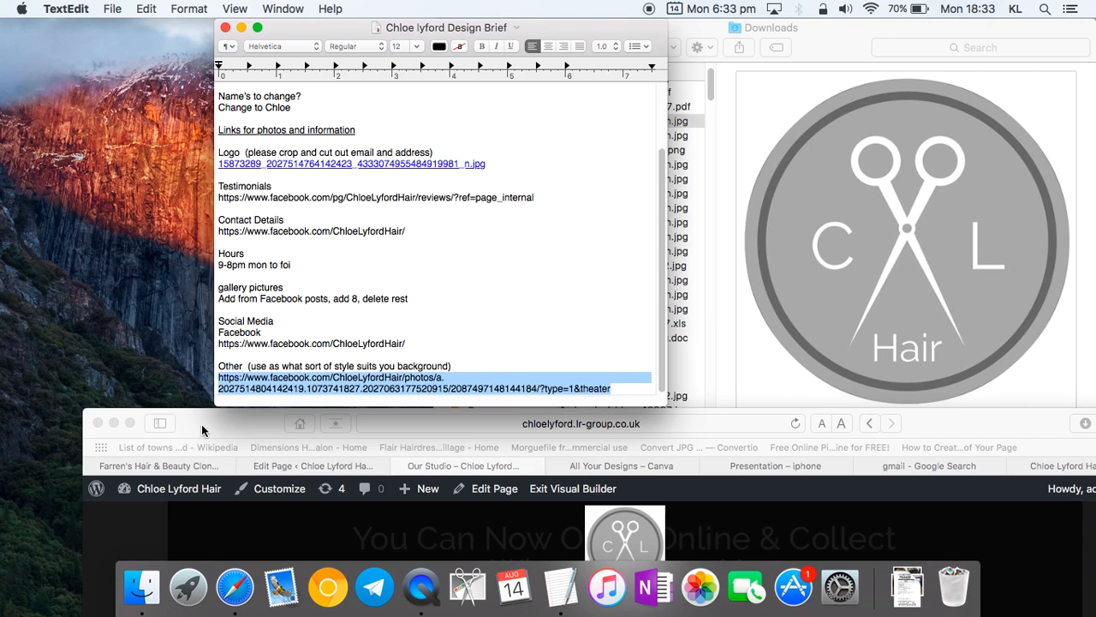
drag(200, 424, 98, 7)
- Open the copied Facebook link and save the black-and-white three-brides cover photo to Downloads
click(985, 76)
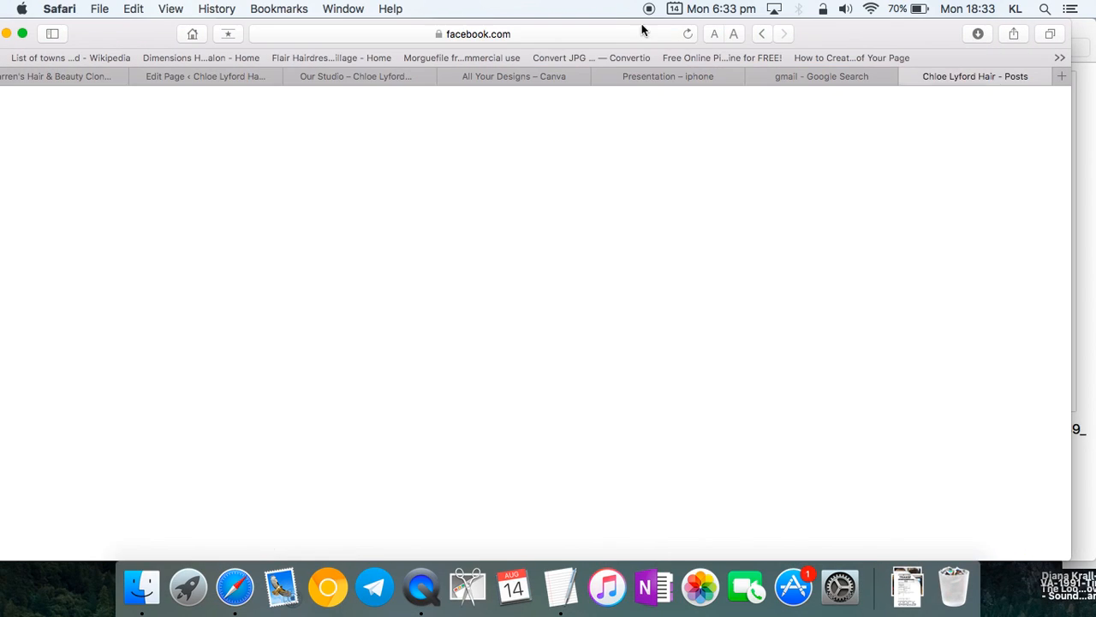
click(621, 32)
key(super+v)
key(Return)
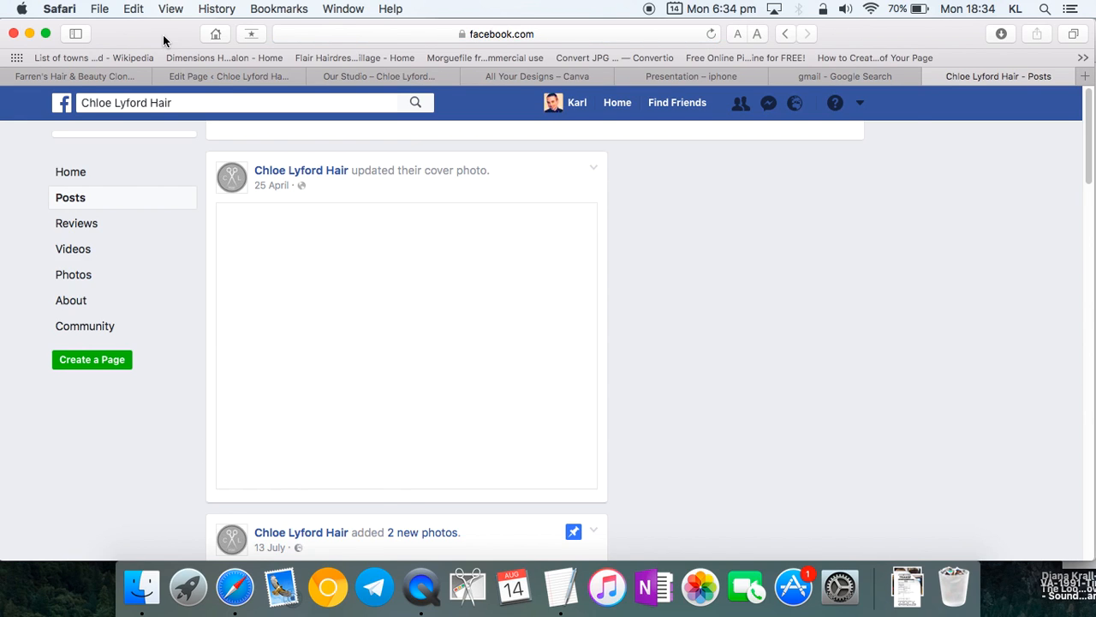
click(469, 360)
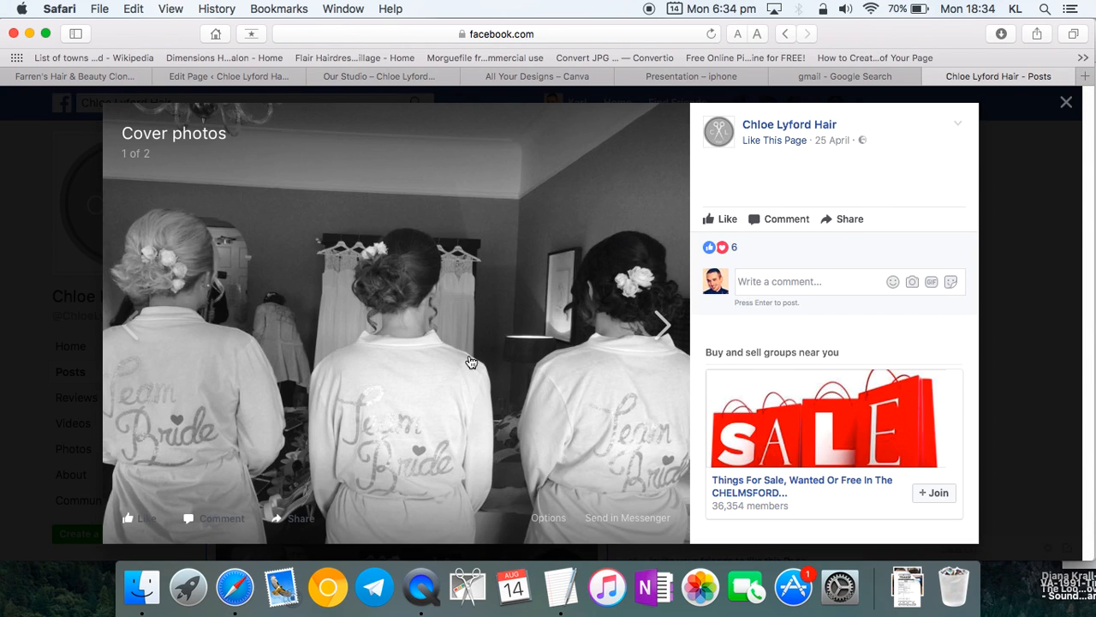
right_click(470, 359)
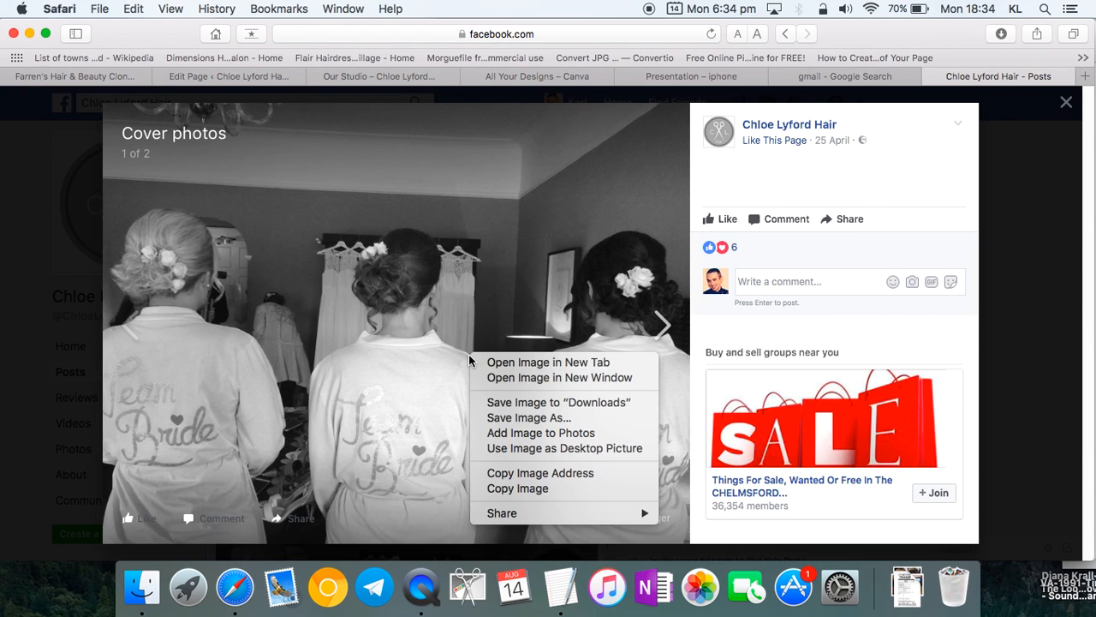
click(517, 400)
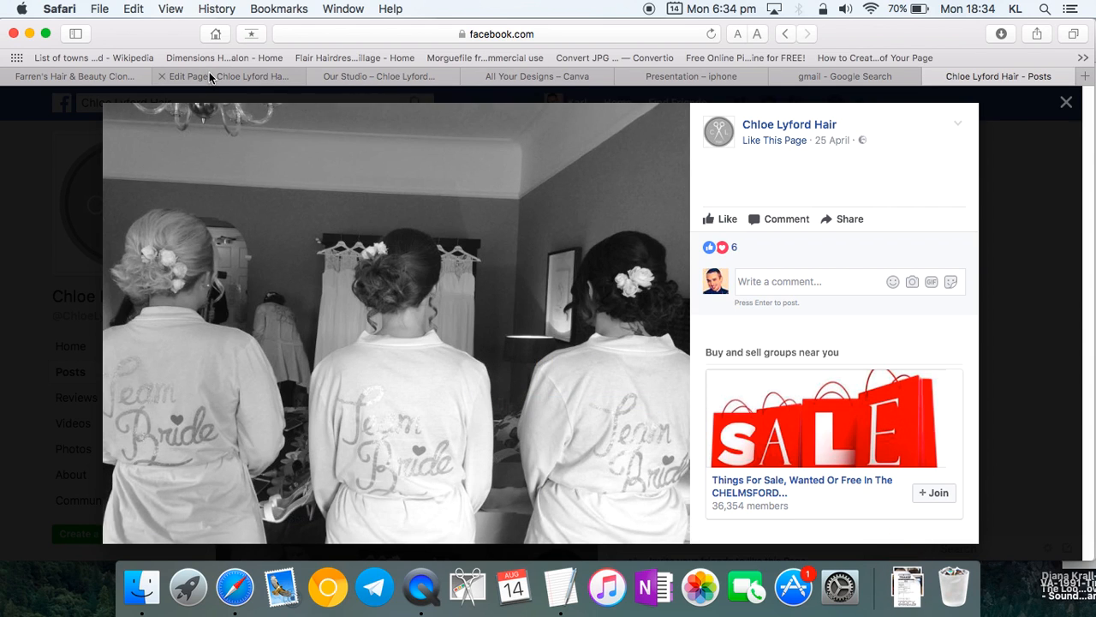
click(210, 75)
- Leave the builder for the Hair Styling page and scroll through it
click(393, 76)
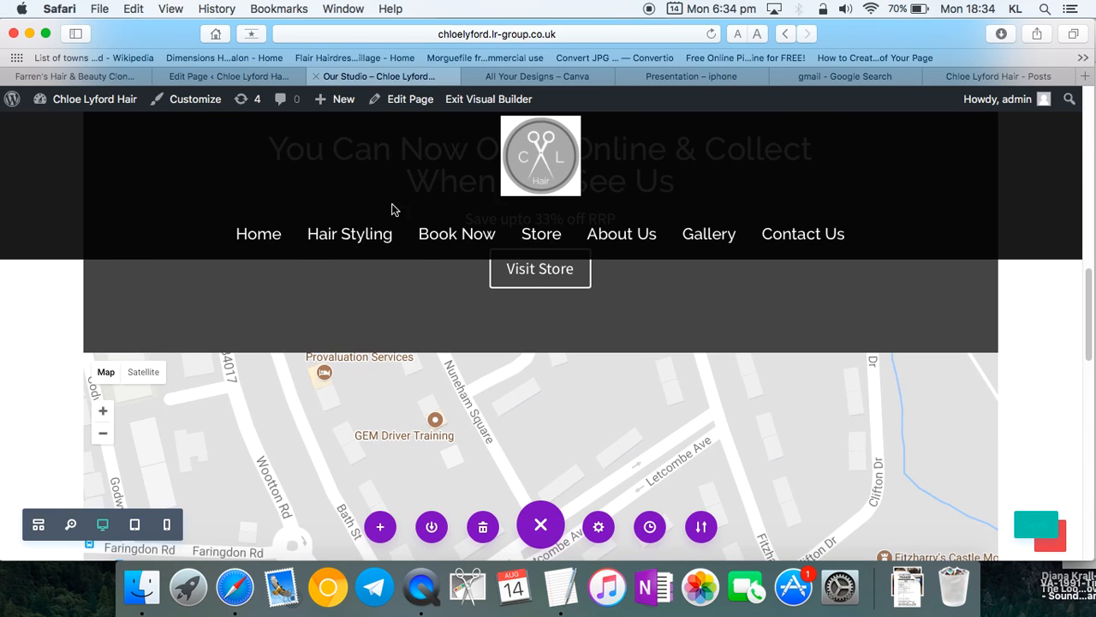
click(357, 237)
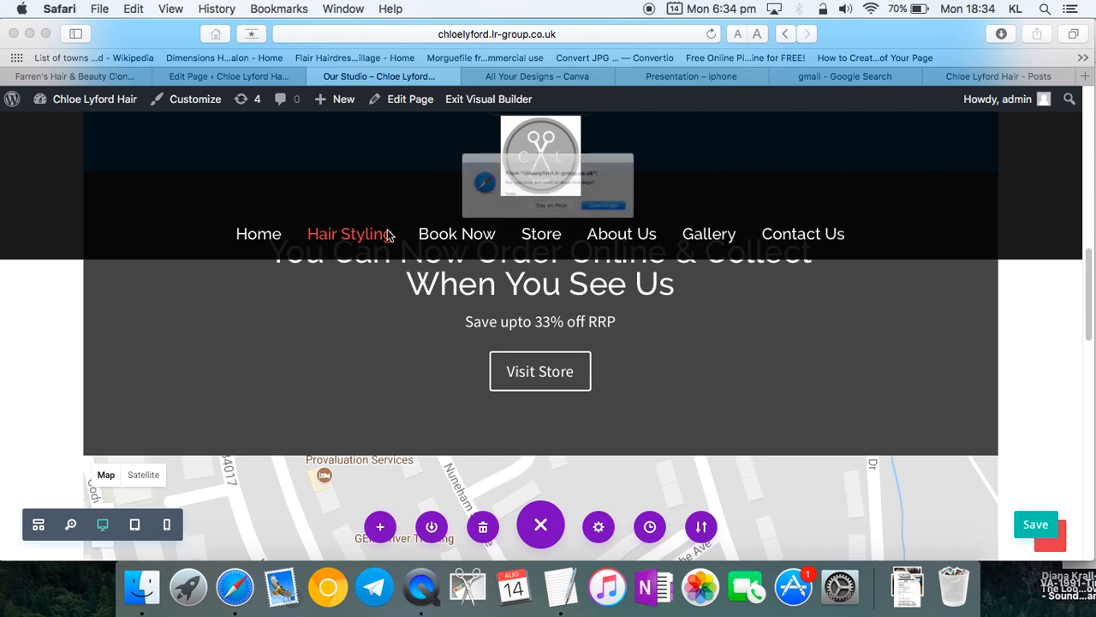
click(651, 228)
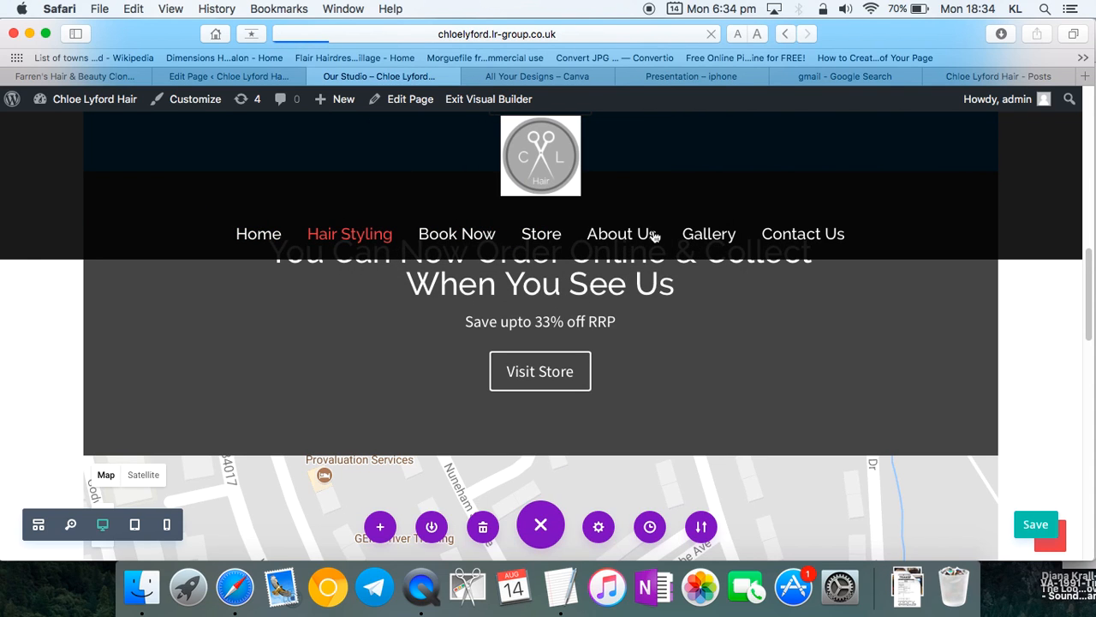
scroll(497, 282, down, 8)
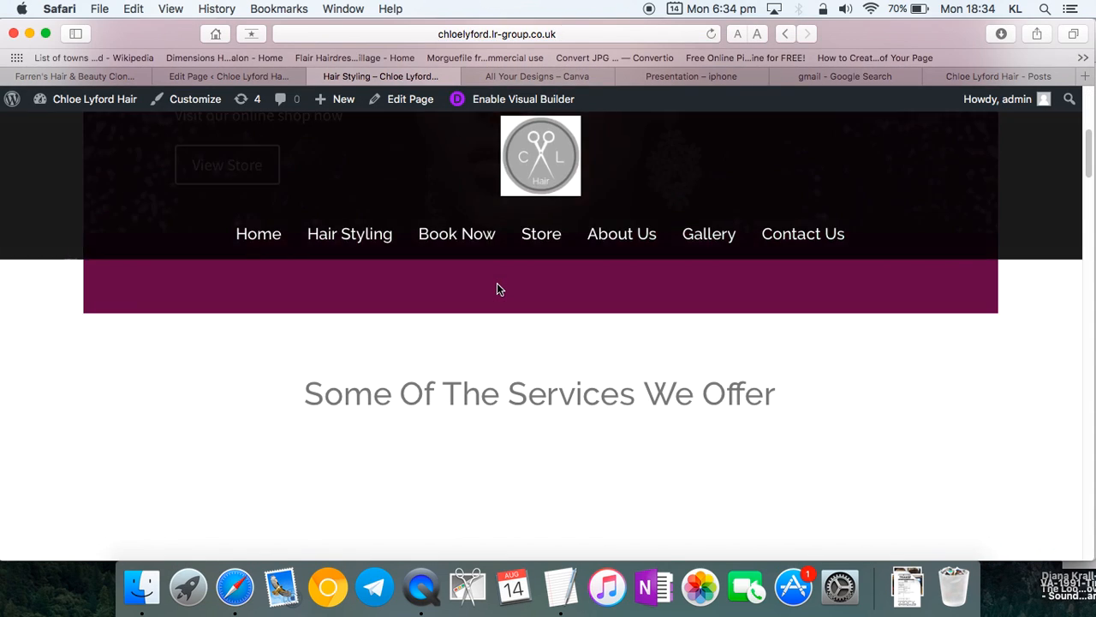
scroll(518, 342, down, 10)
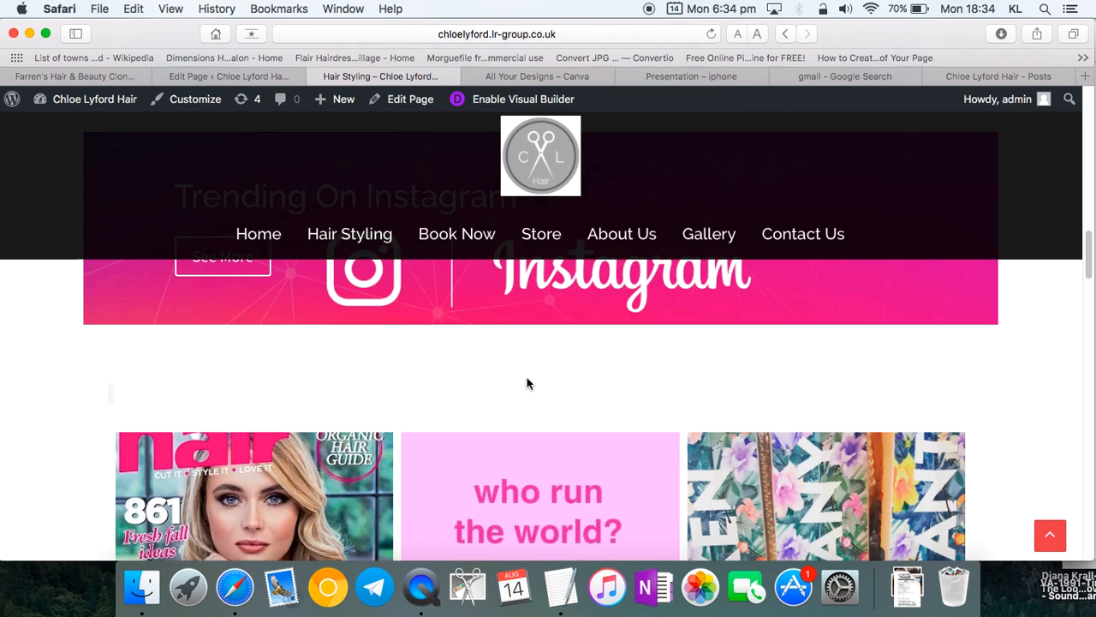
scroll(529, 383, down, 15)
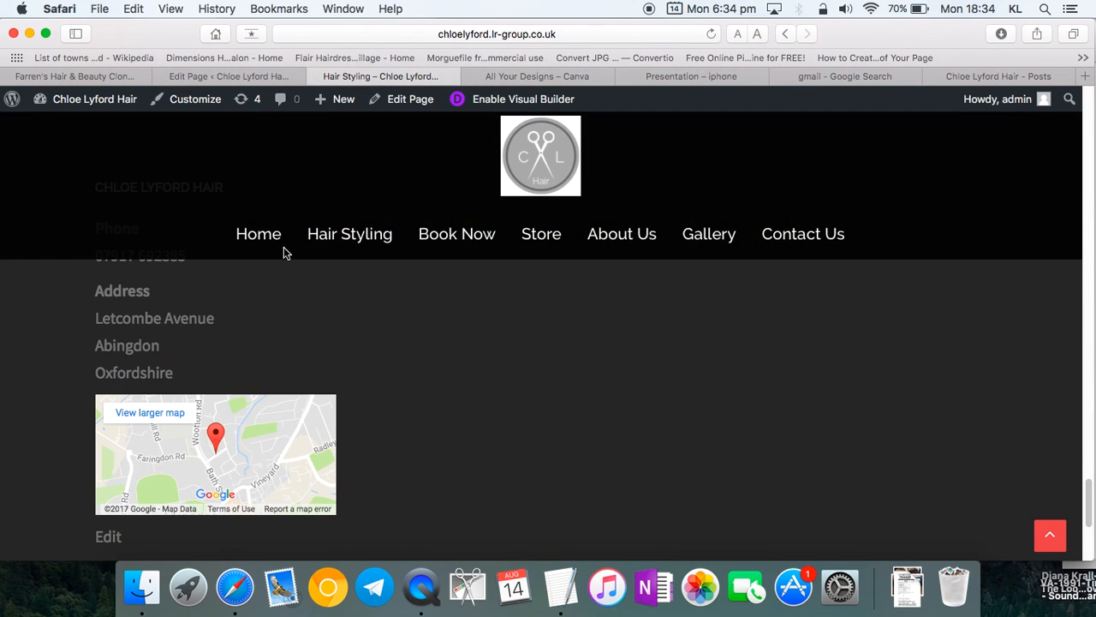
- Go to the Home page and scroll down to the towels banner
click(267, 241)
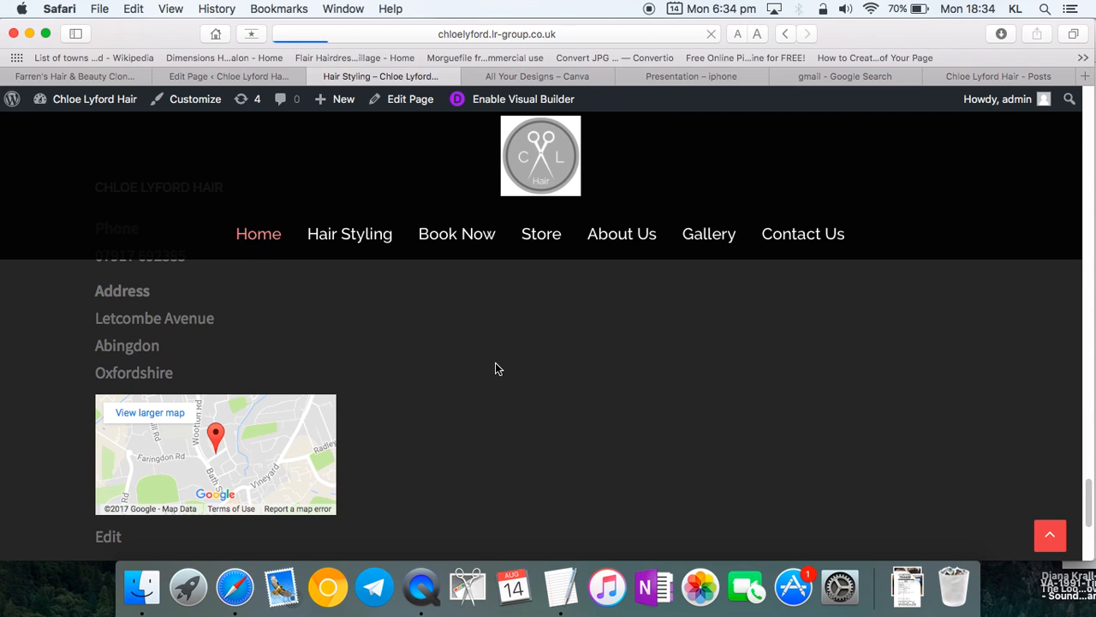
scroll(496, 363, down, 5)
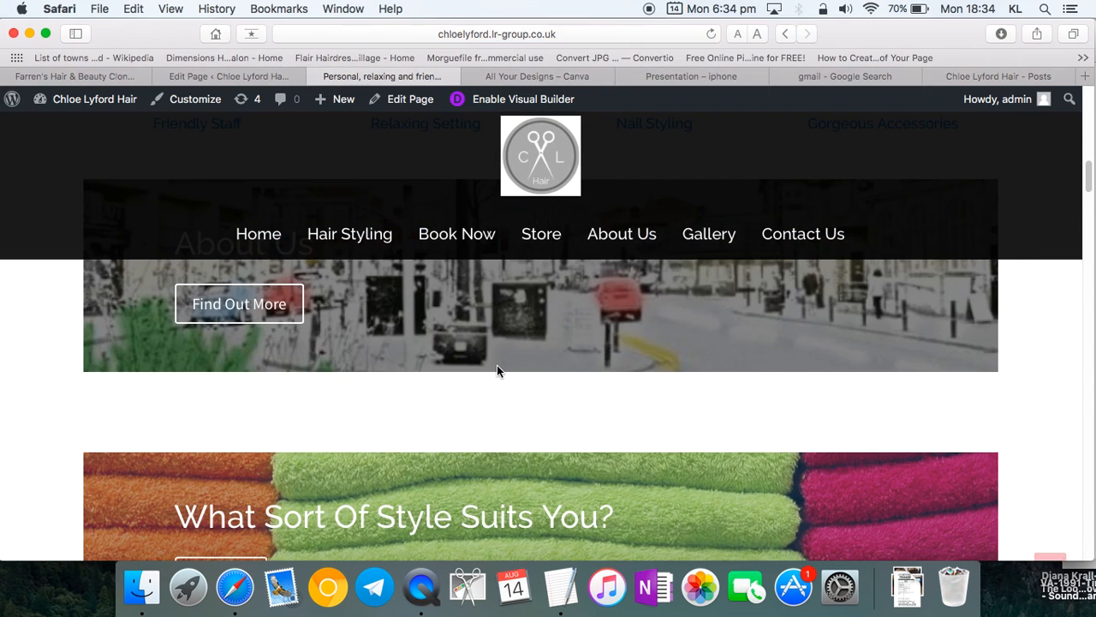
scroll(496, 365, down, 3)
scroll(497, 365, up, 4)
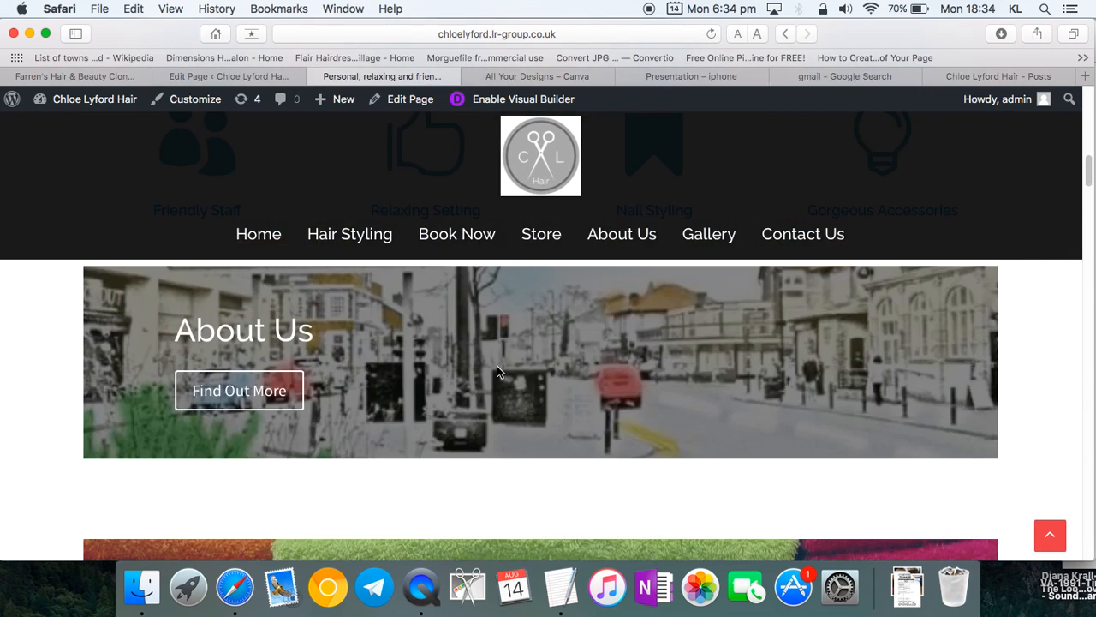
scroll(497, 368, down, 3)
drag(132, 34, 182, 17)
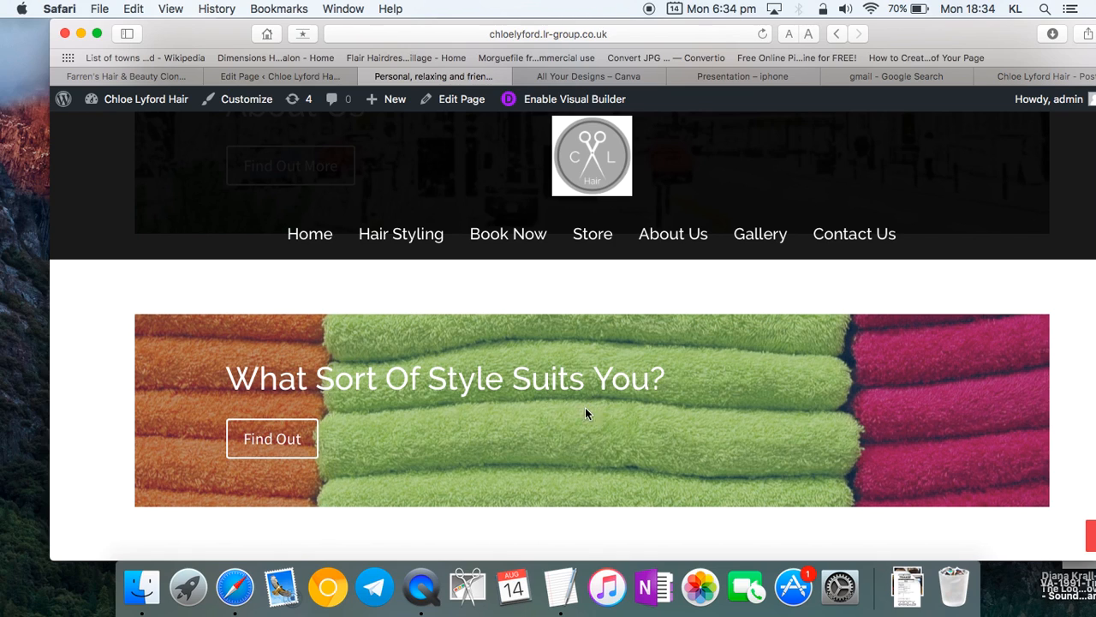
- Turn on the visual builder for the Home page
click(562, 103)
drag(930, 31, 906, 32)
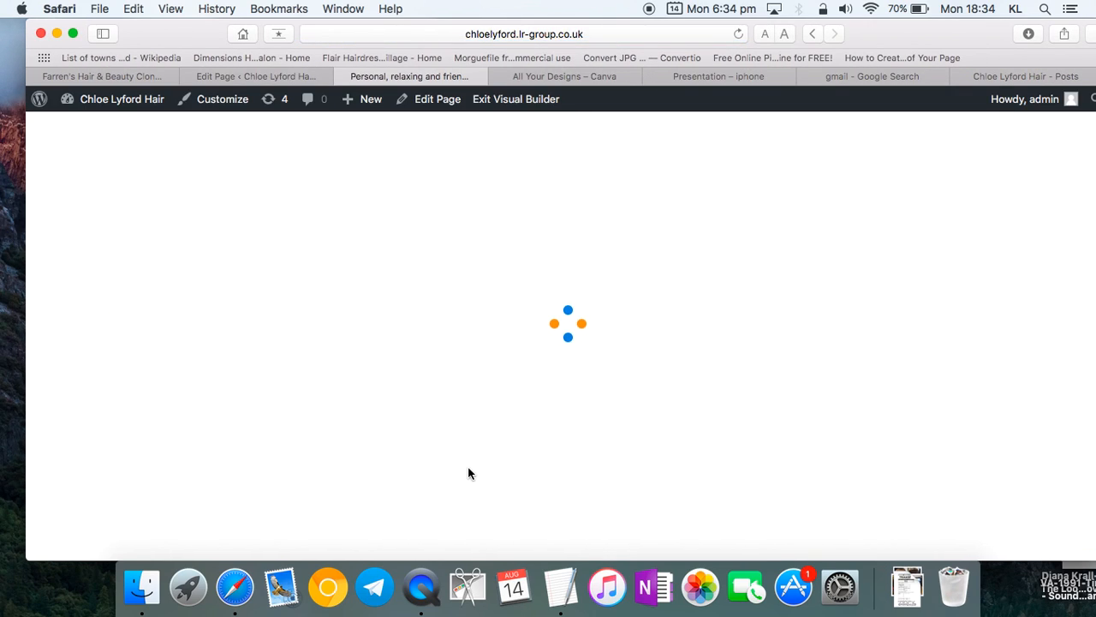
scroll(452, 474, down, 15)
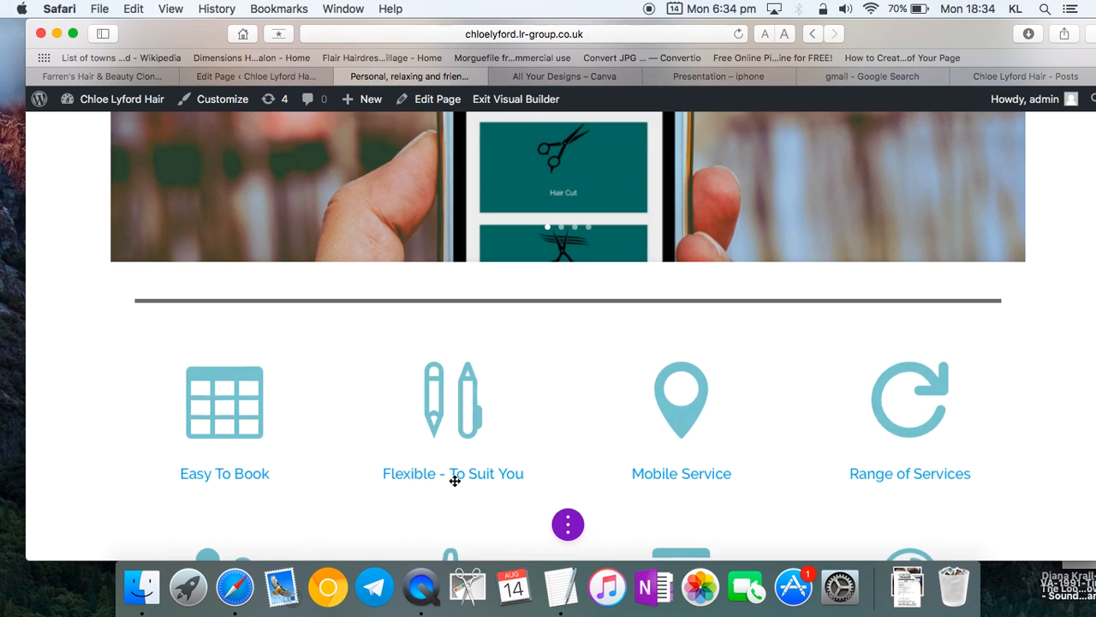
scroll(465, 376, up, 1)
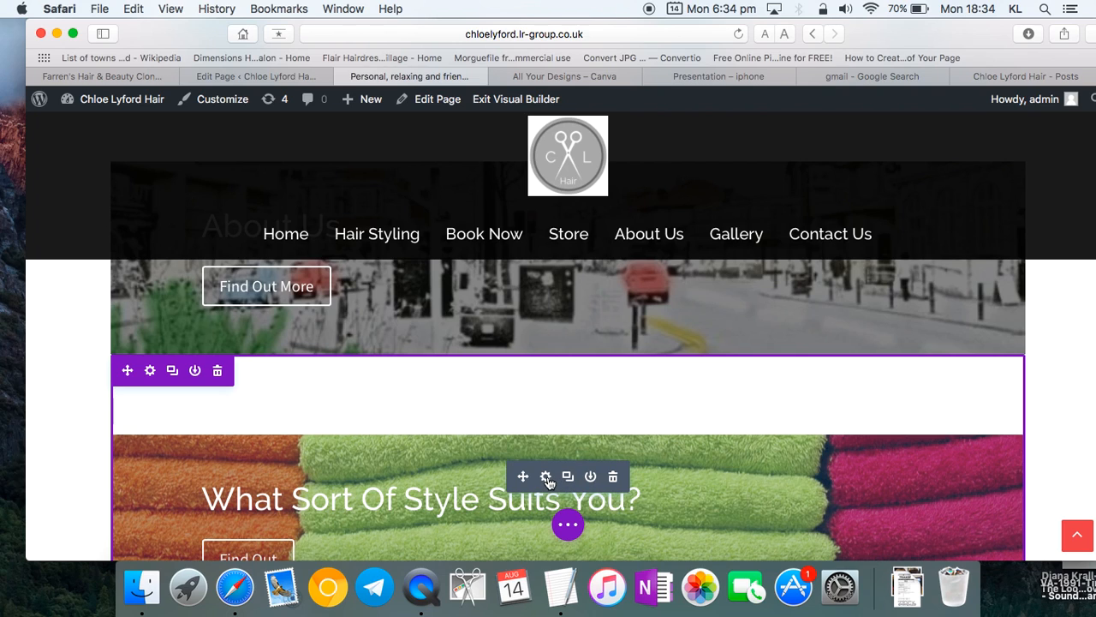
- In the towels header's background settings, delete the towel image and start adding a new one
click(548, 481)
scroll(217, 325, down, 1)
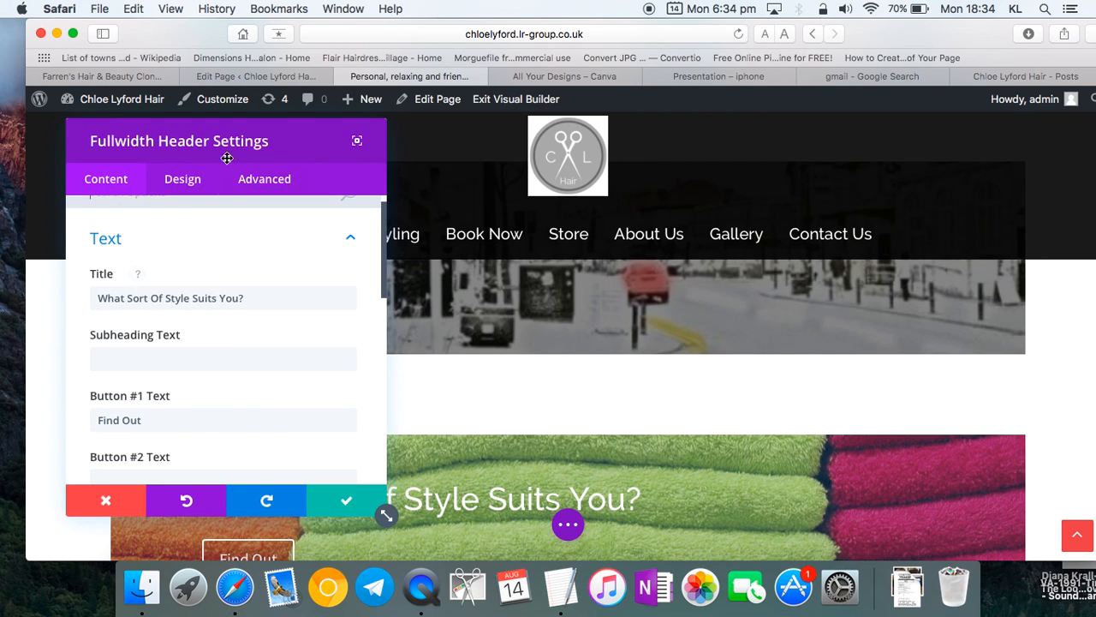
scroll(202, 353, down, 8)
scroll(201, 354, up, 2)
scroll(201, 354, down, 5)
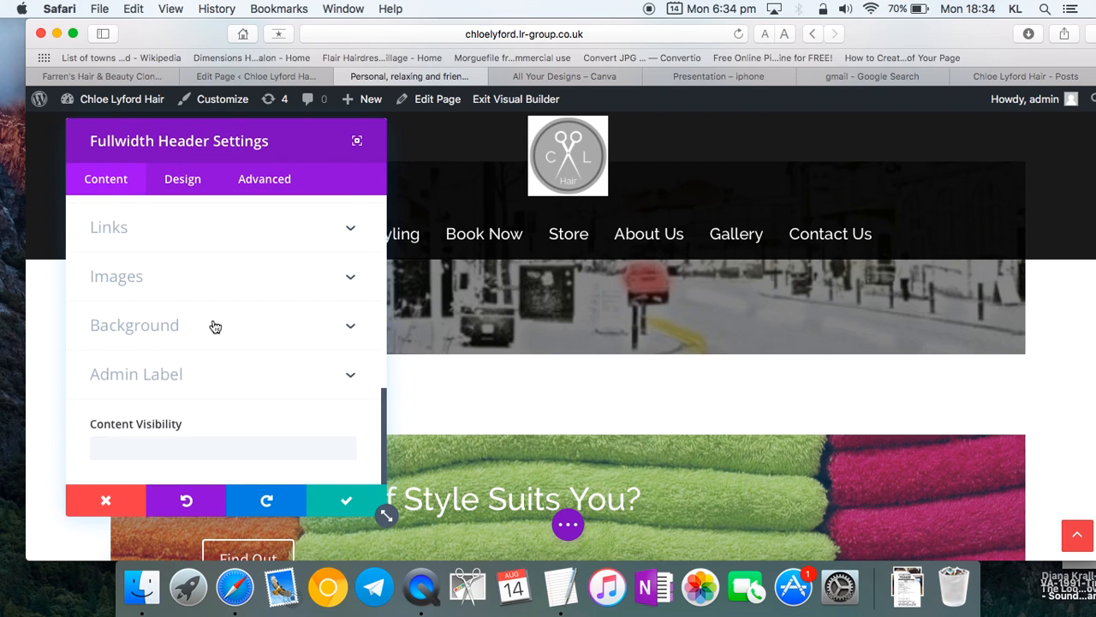
click(213, 325)
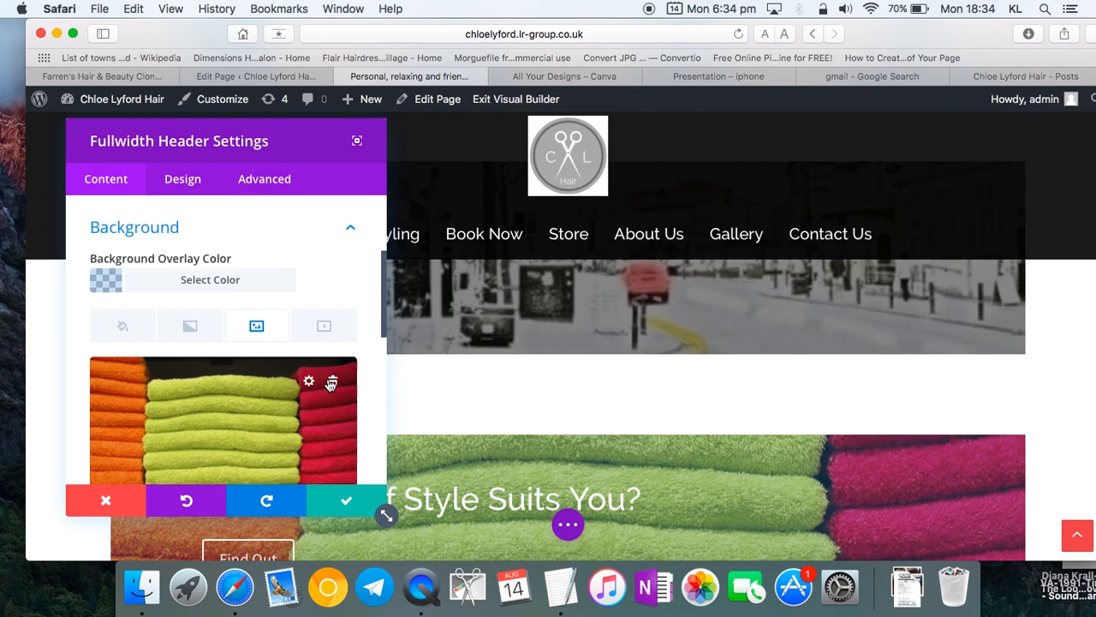
click(330, 384)
click(224, 435)
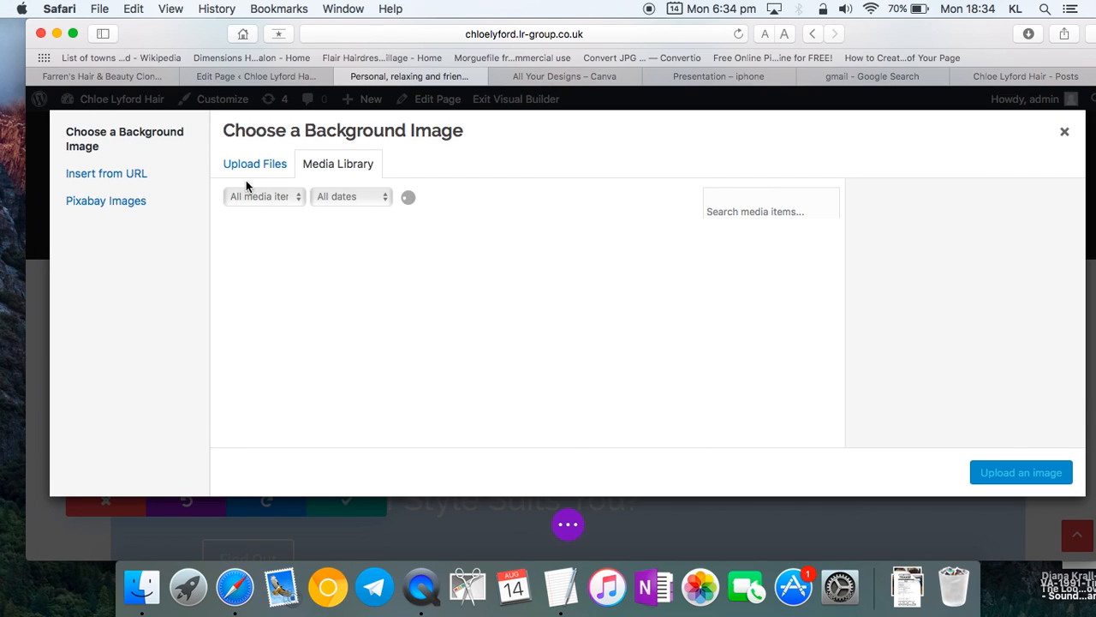
- Upload the black-and-white three-brides photo from Downloads and set it as the header background
click(256, 165)
click(631, 345)
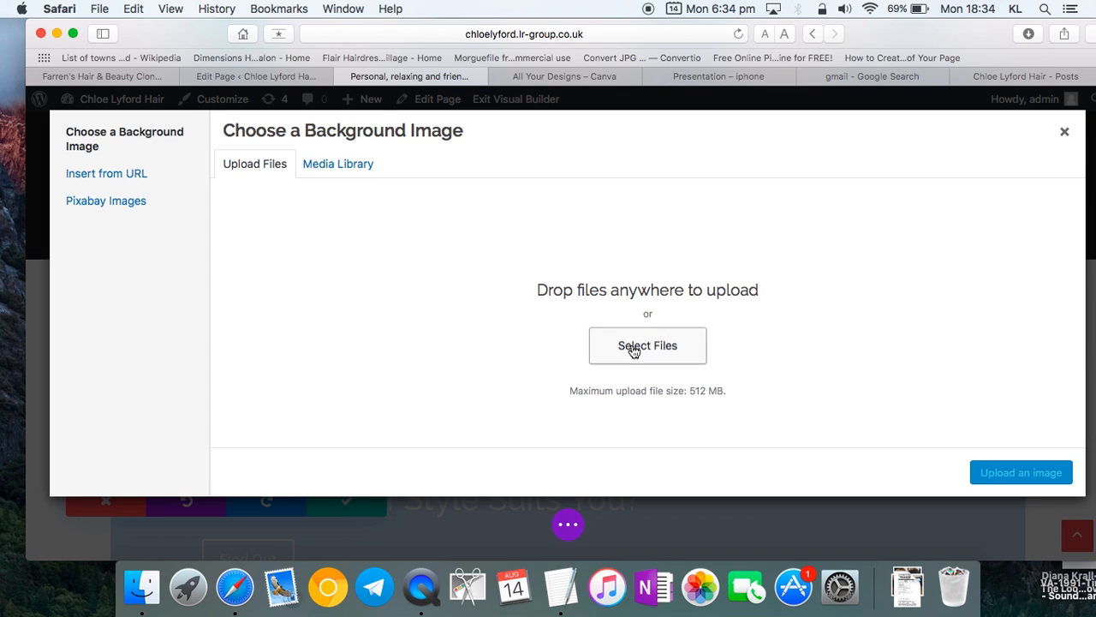
click(475, 143)
click(465, 228)
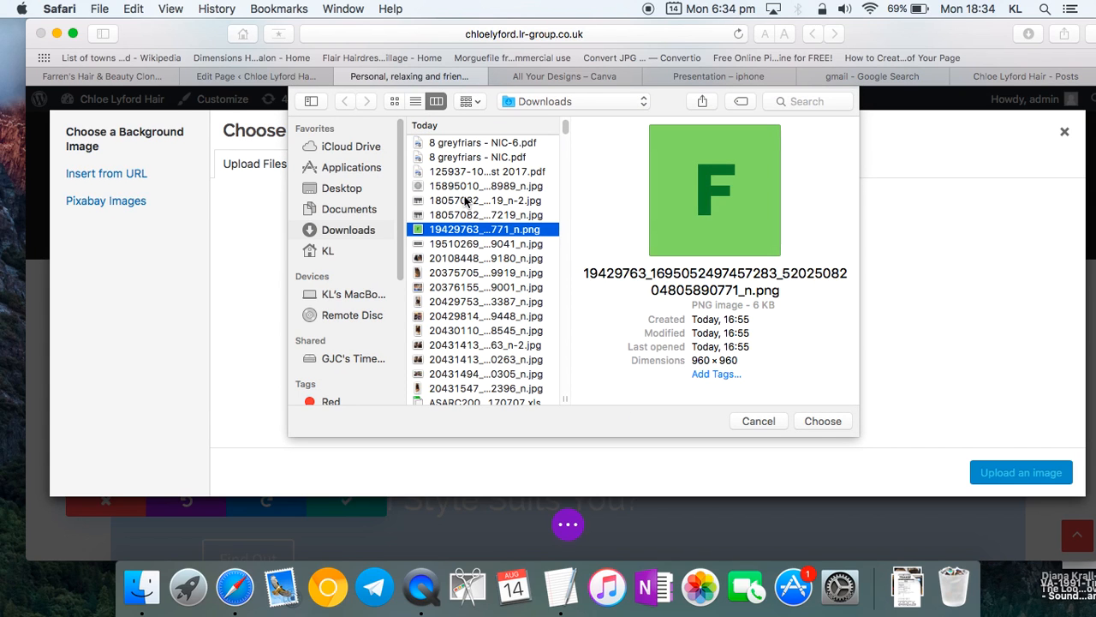
key(Down)
key(Down)
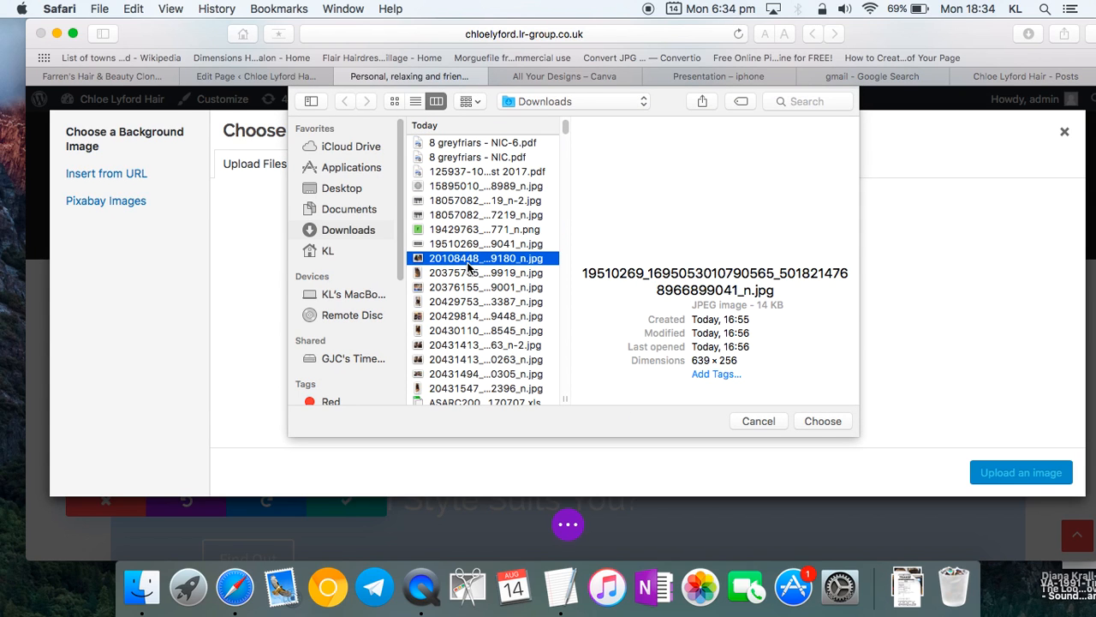
click(452, 201)
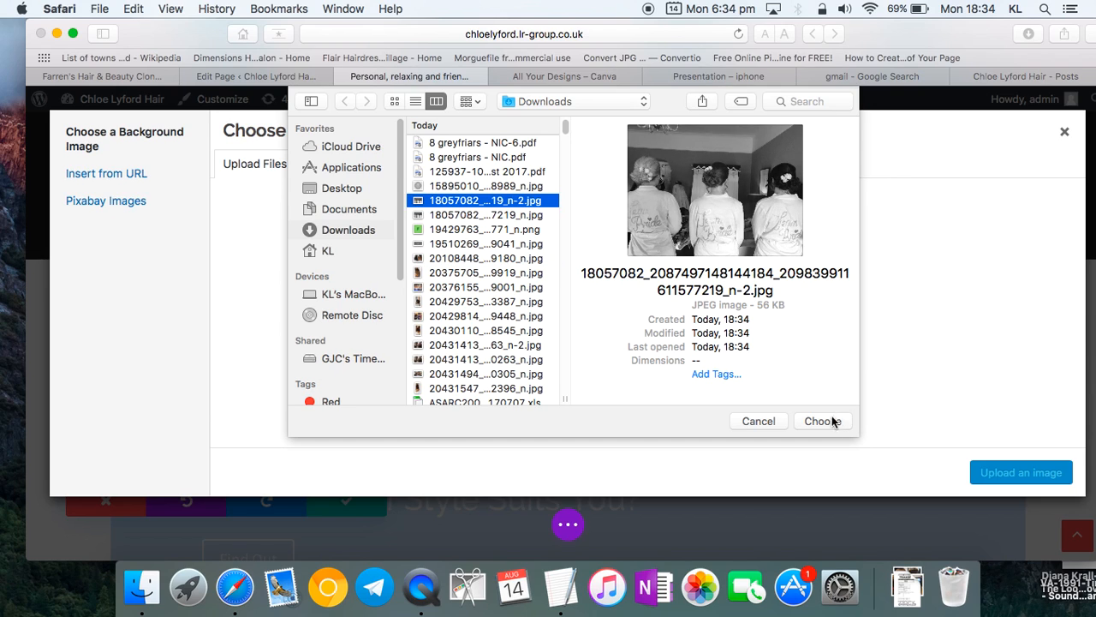
click(834, 420)
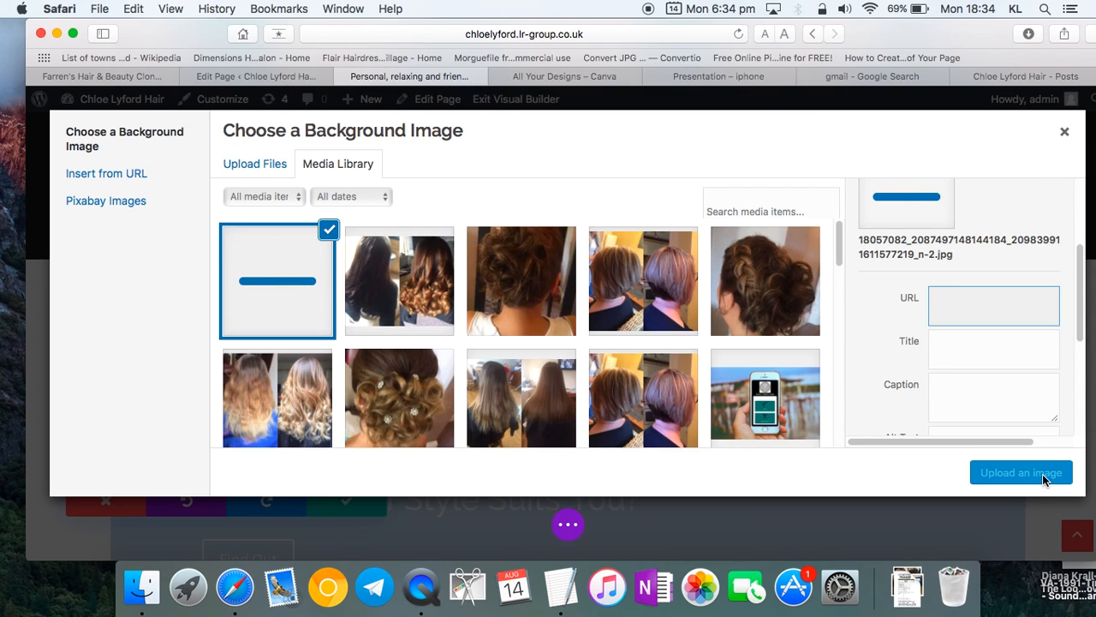
click(423, 325)
click(275, 315)
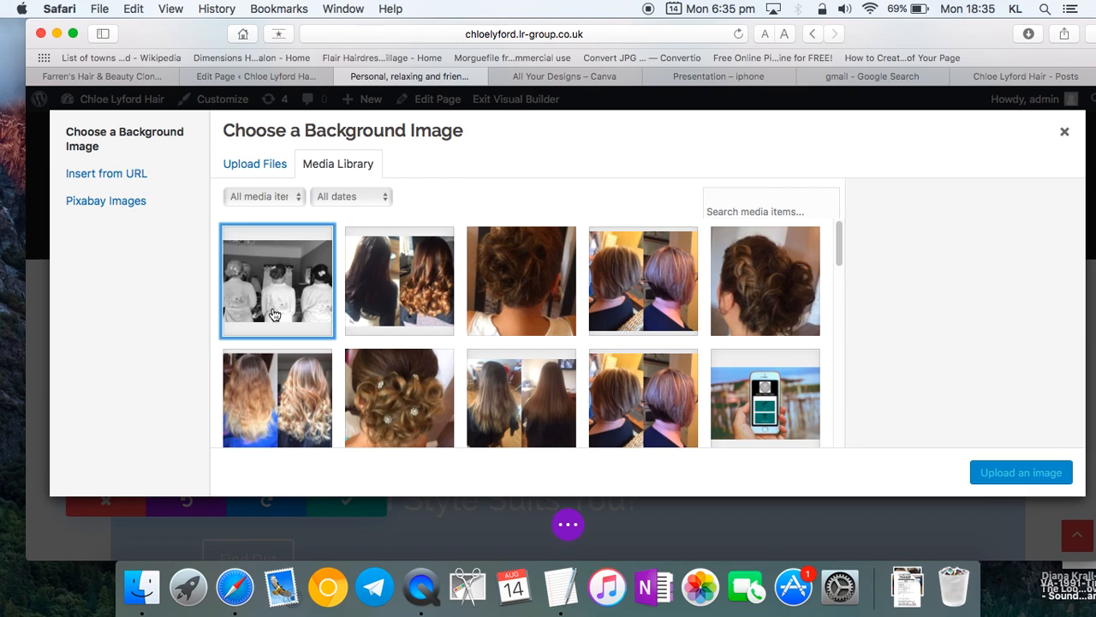
click(1042, 473)
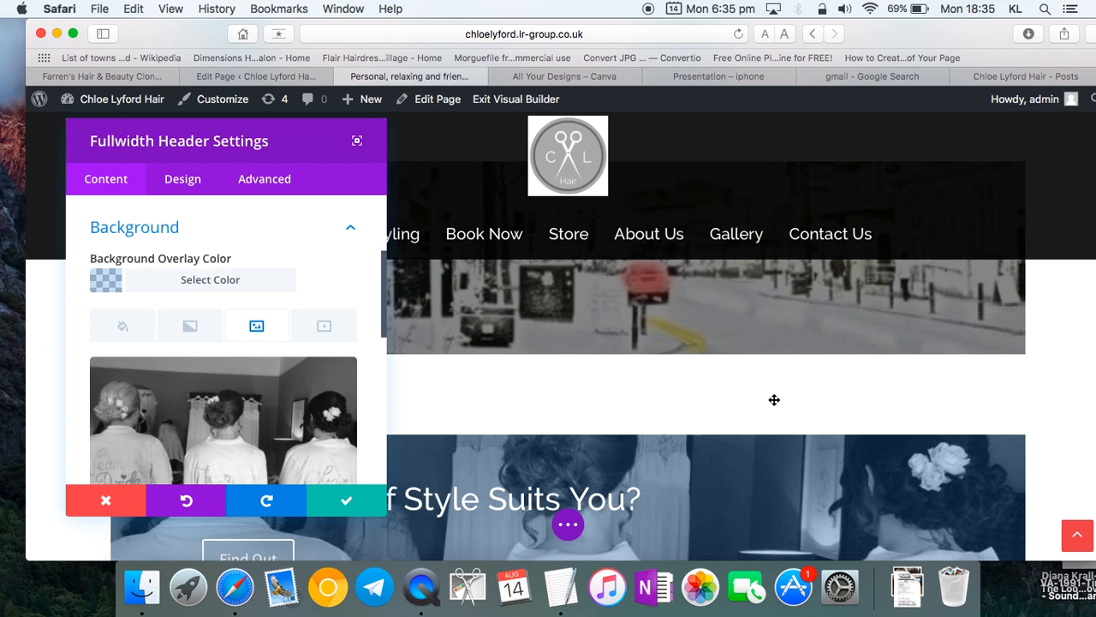
- Close the header settings and save the Home page changes
click(360, 501)
scroll(391, 472, down, 4)
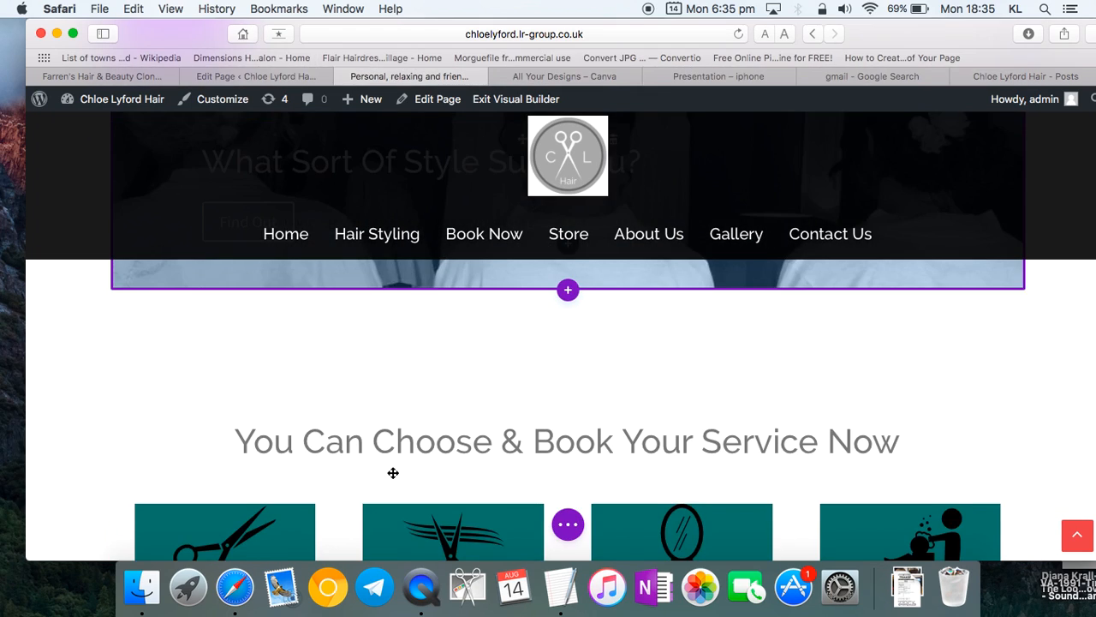
scroll(393, 474, up, 3)
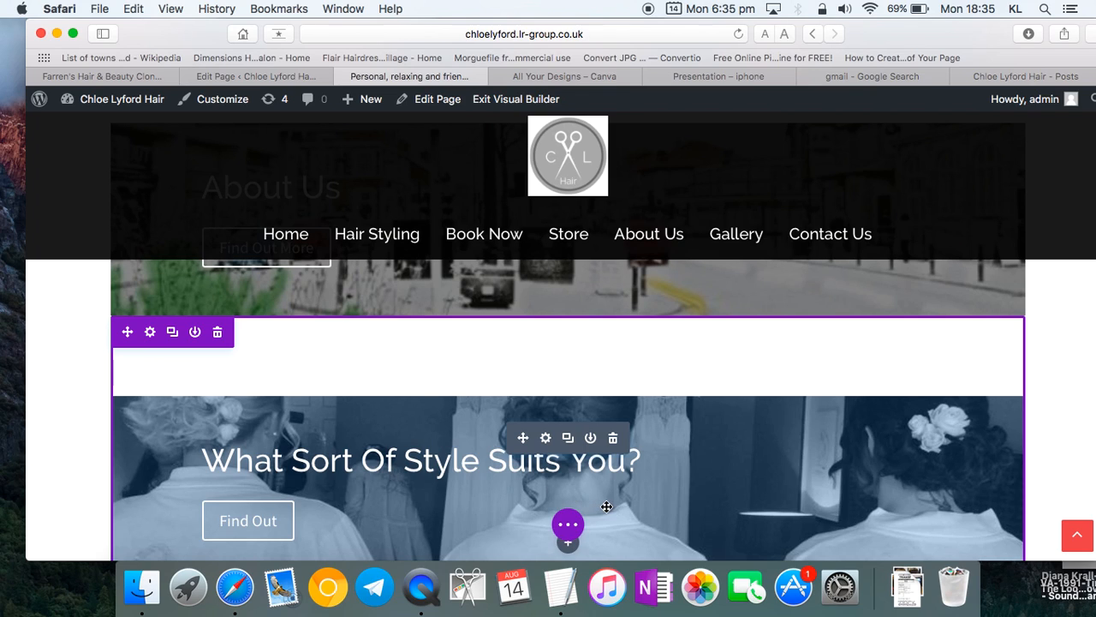
click(568, 524)
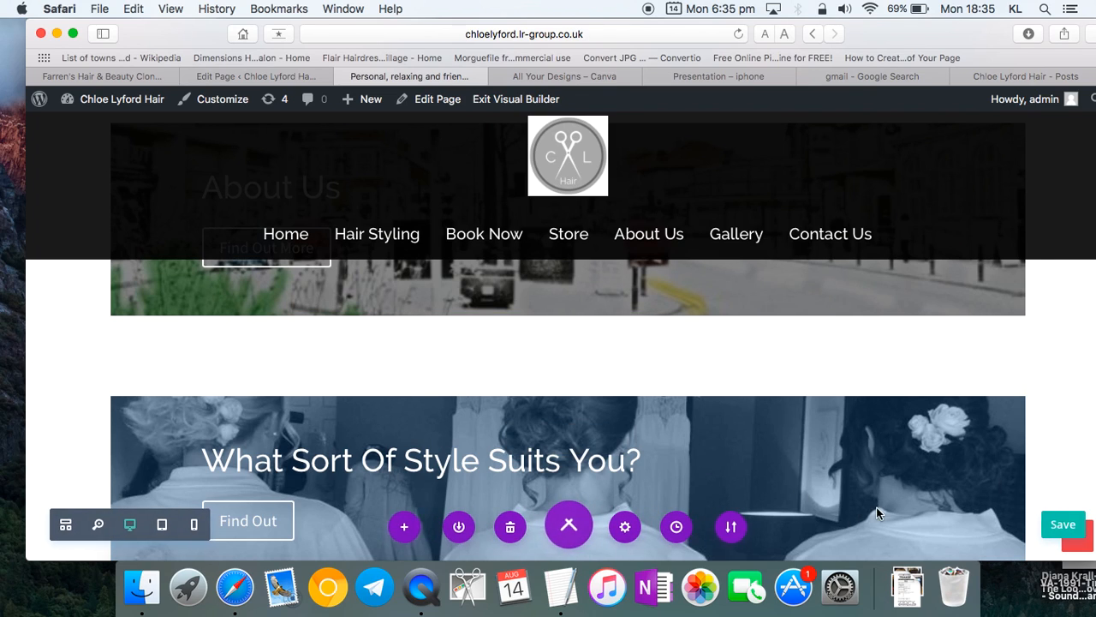
click(1060, 529)
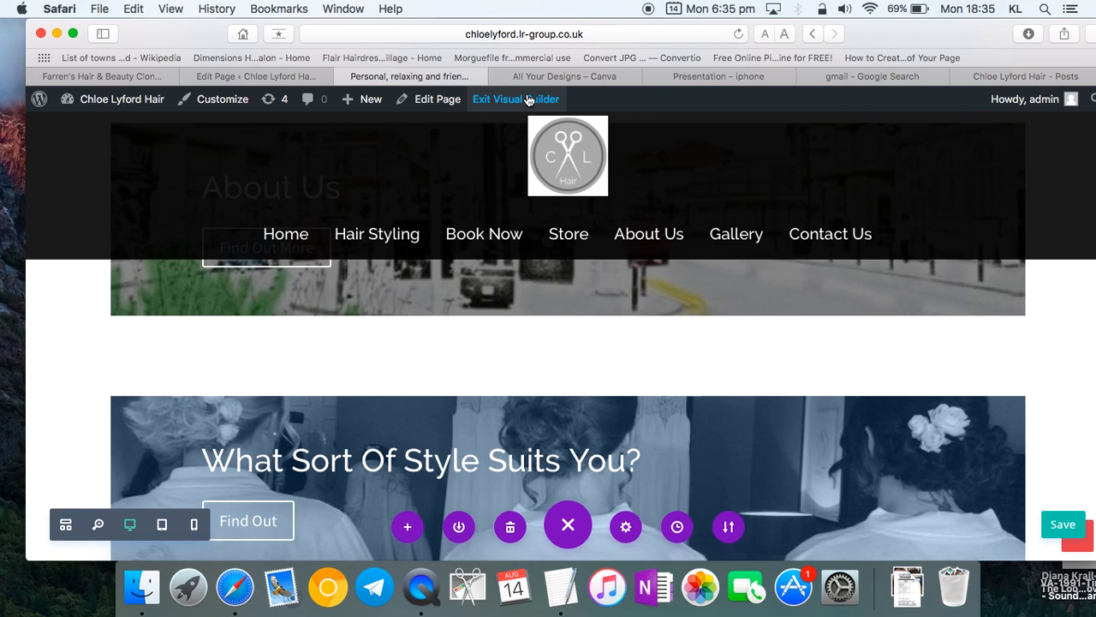
- Exit the visual builder, confirming Leave Page
click(528, 105)
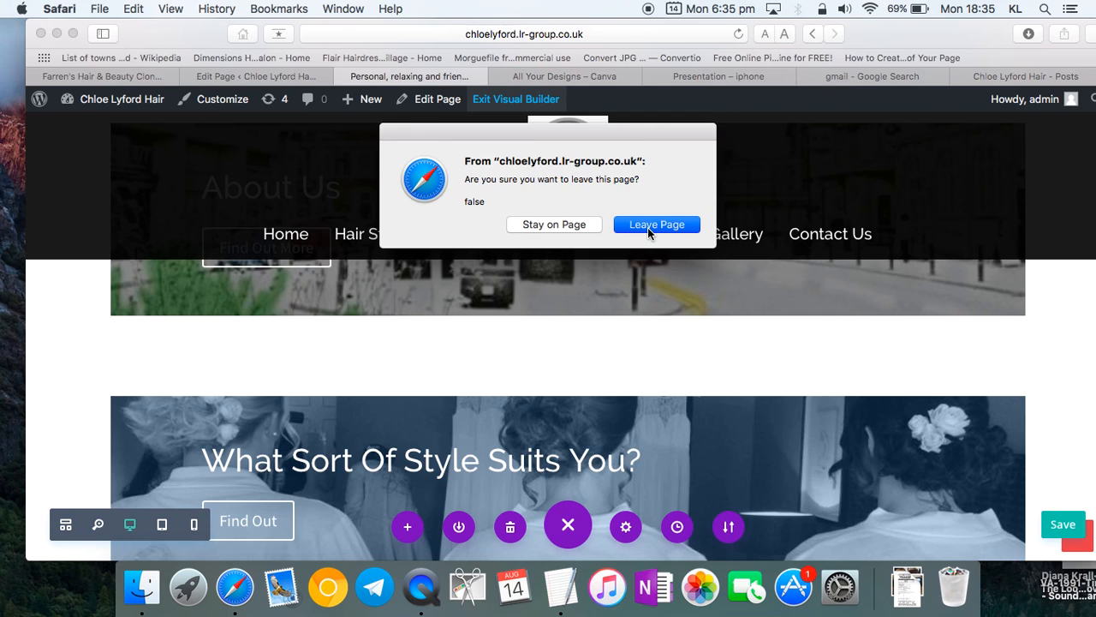
click(649, 228)
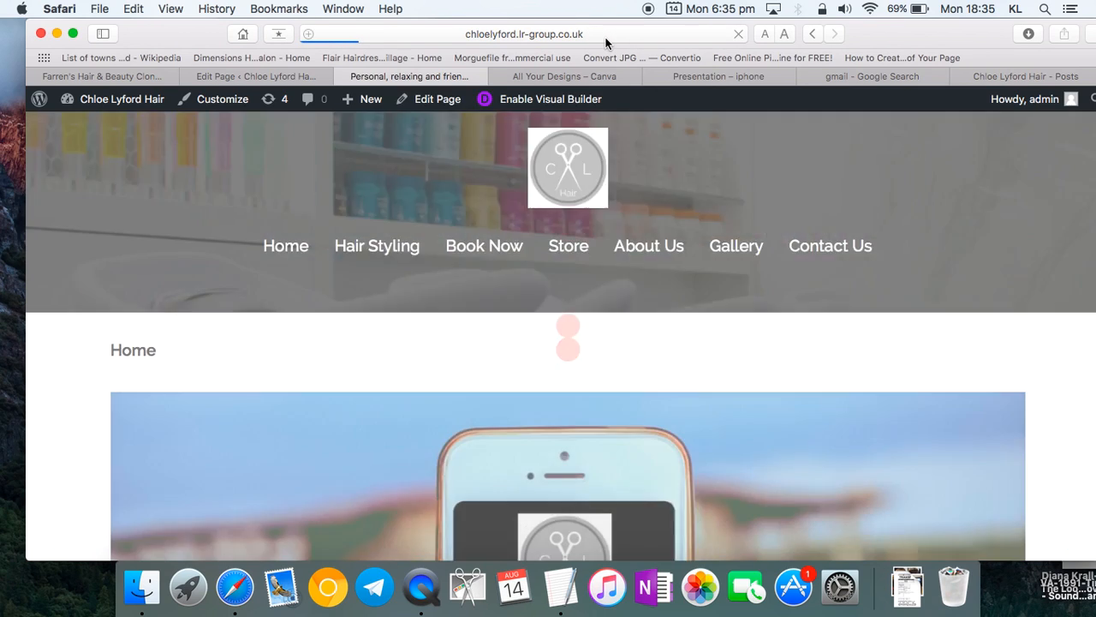
click(606, 38)
- Copy the site's web address and open Gmail from the search results
key(super+c)
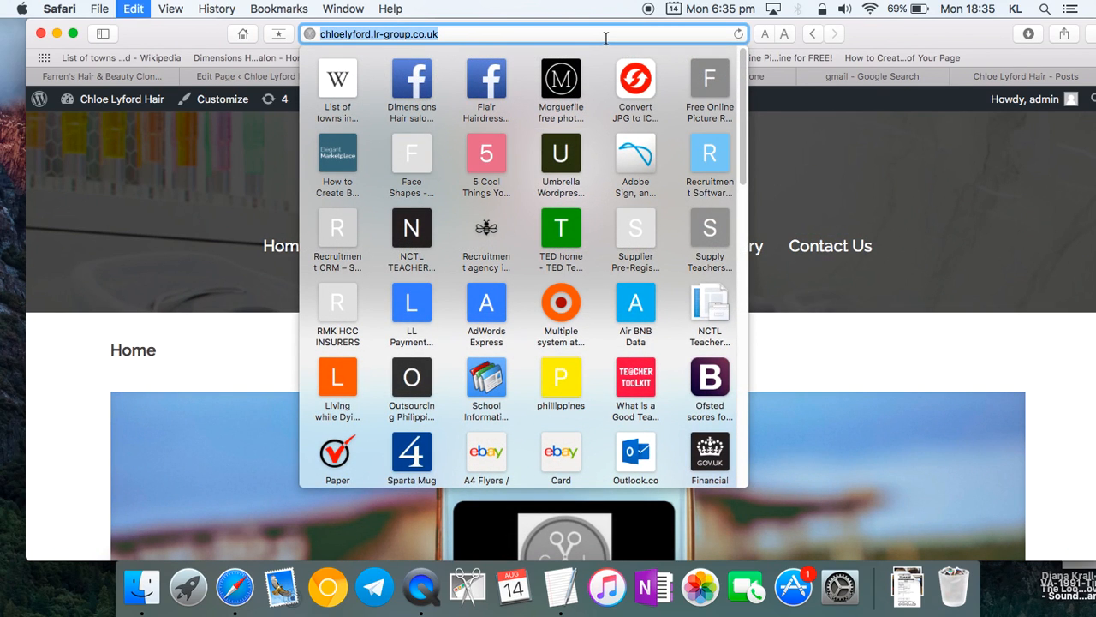
click(1039, 94)
click(880, 80)
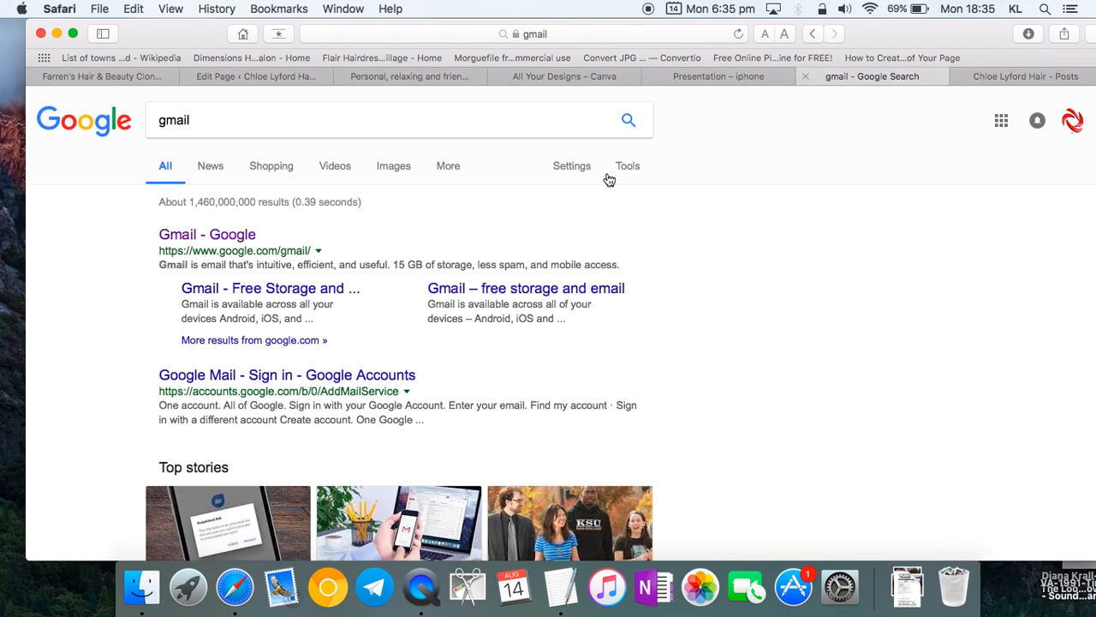
click(209, 240)
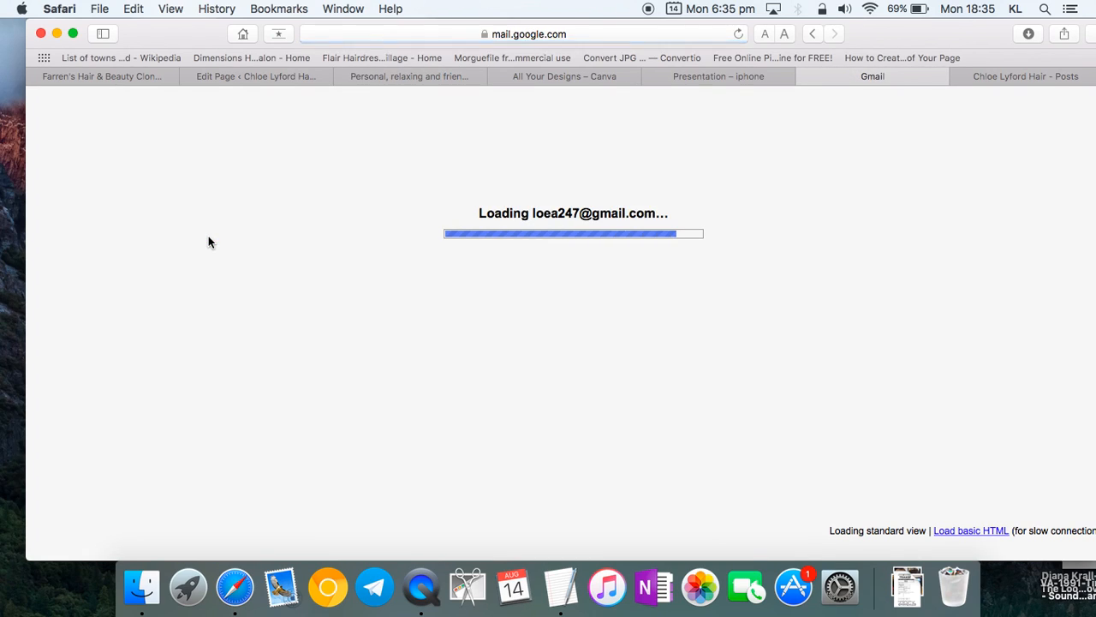
- Send the client contact a new email with a subject, the pasted site link and 'Many thanks'
click(101, 191)
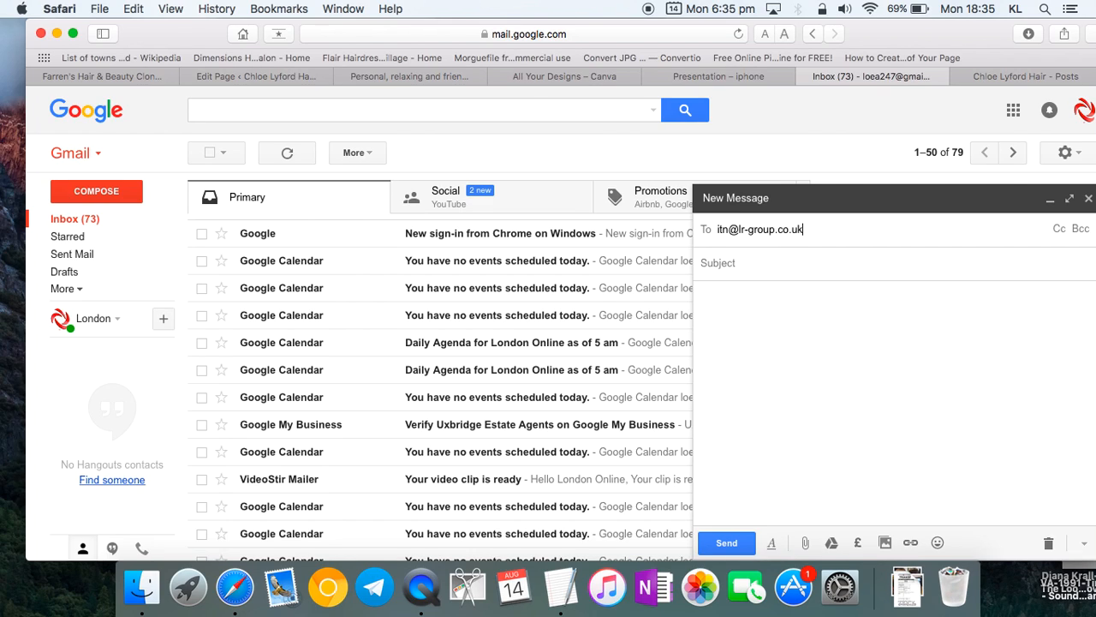
click(856, 266)
text(Chl)
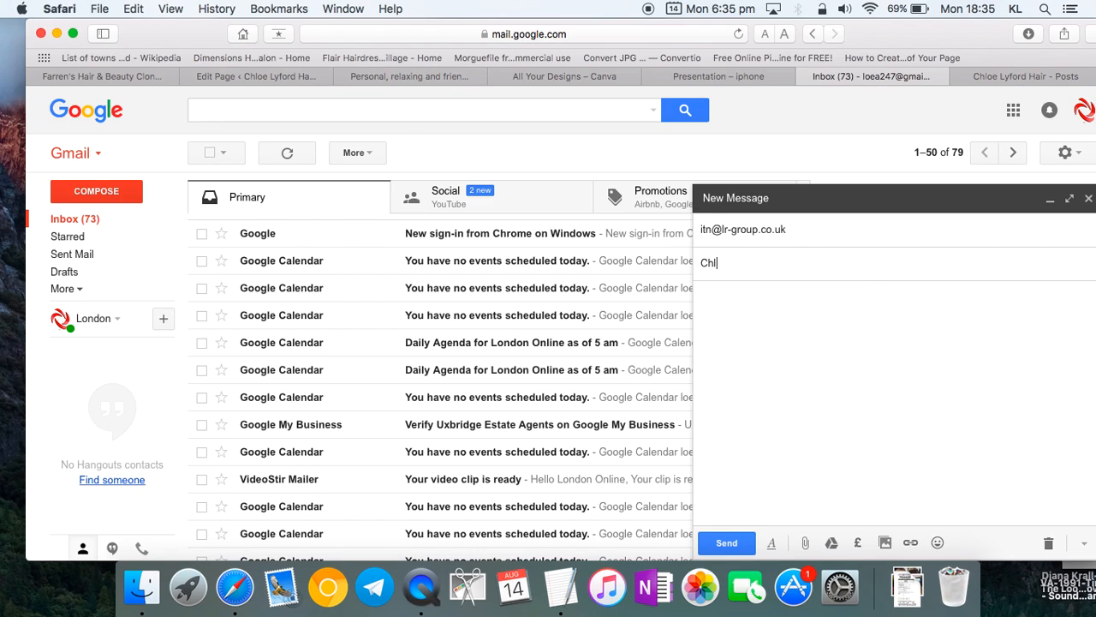
key(BackSpace)
key(BackSpace)
key(BackSpace)
click(910, 323)
key(super+v)
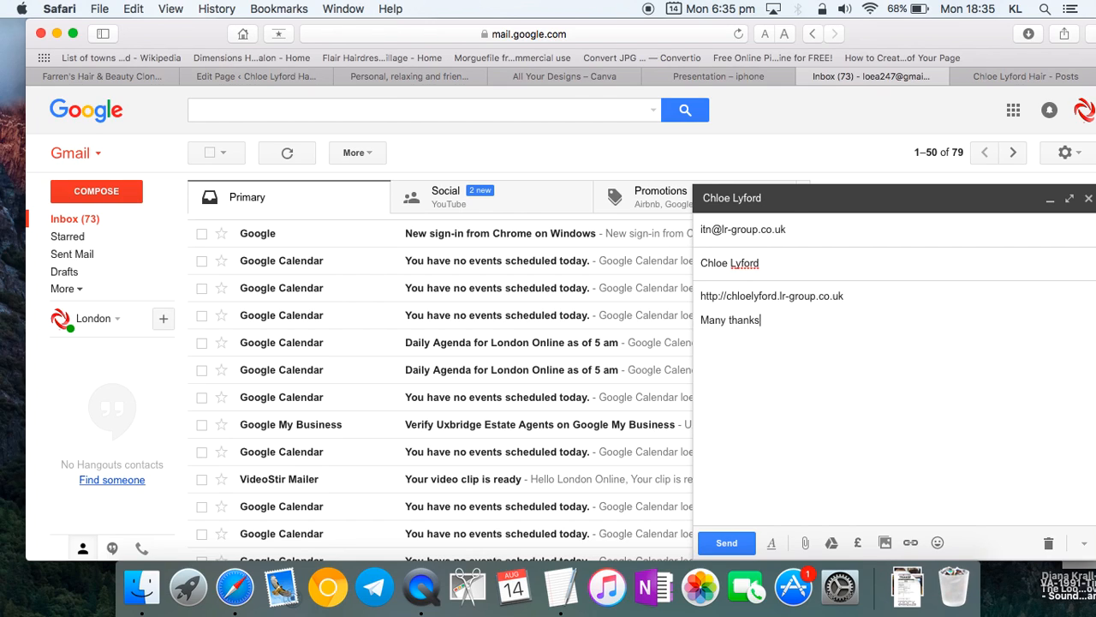
click(722, 543)
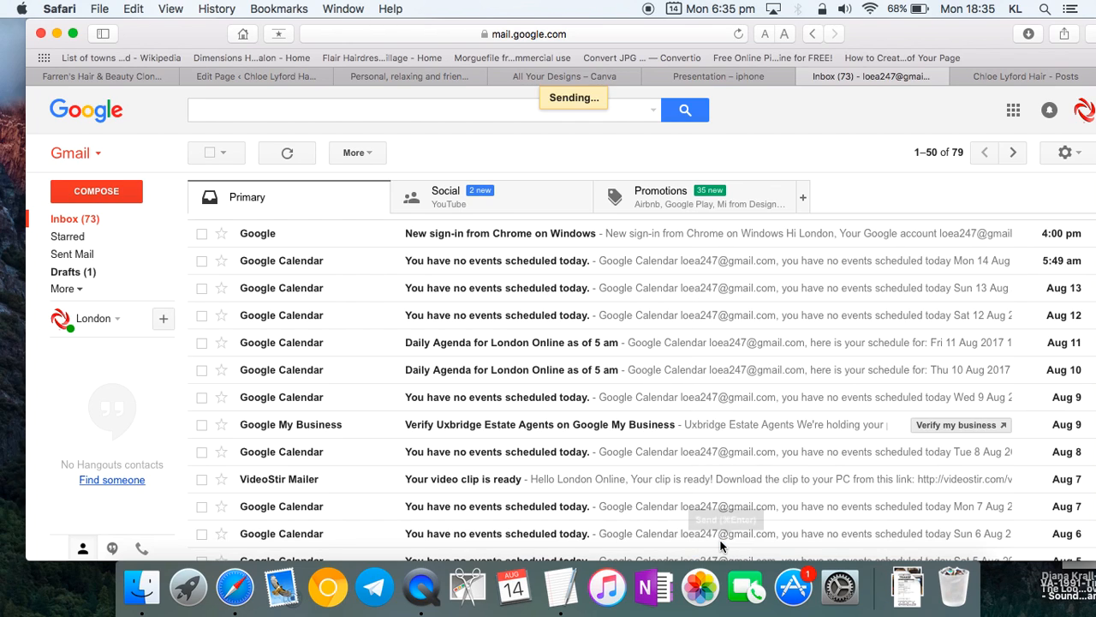